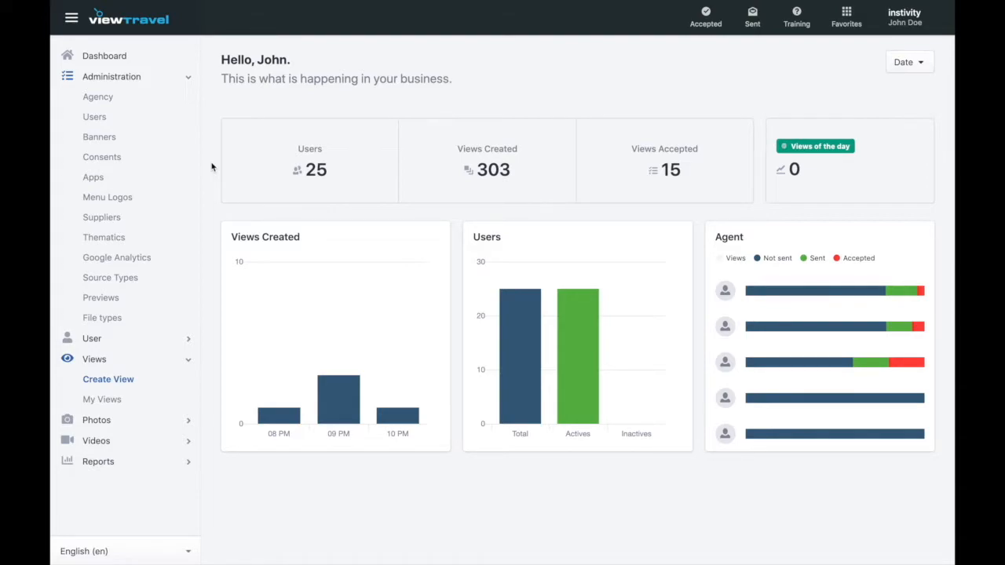
Open the agency's Settings tab under Administration and scroll through its feature toggles.
left_click(110, 98)
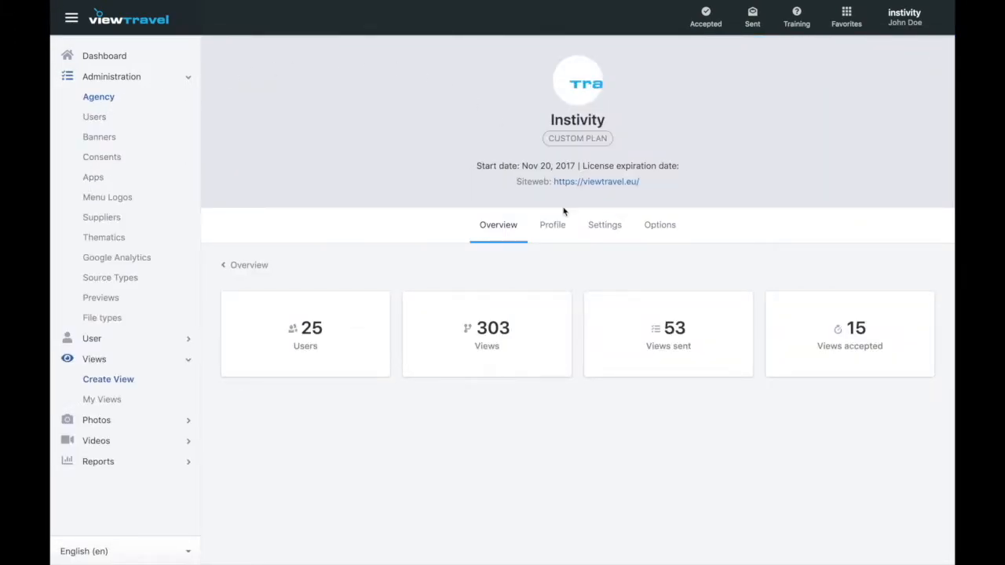
left_click(613, 227)
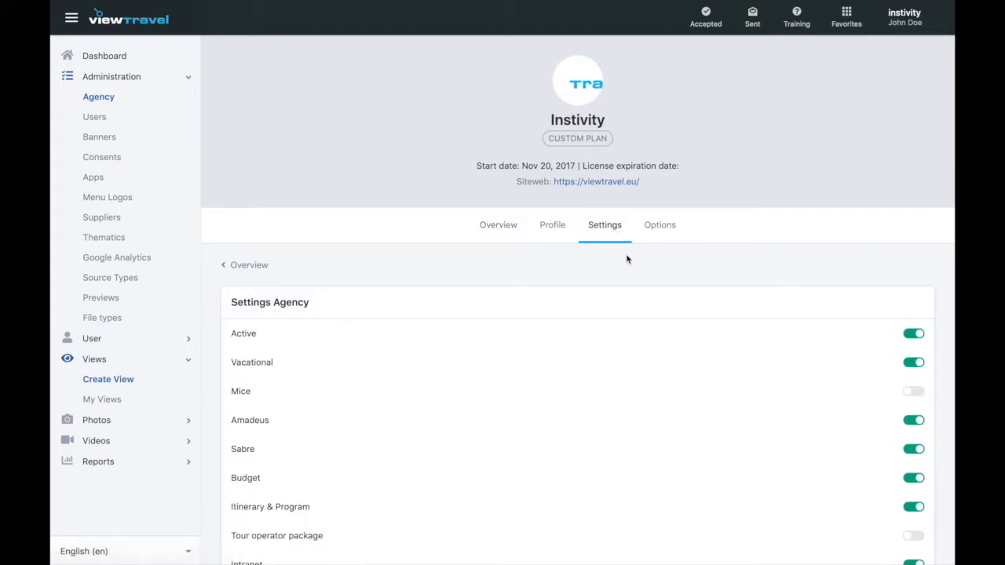
scroll(626, 259, "down", 3)
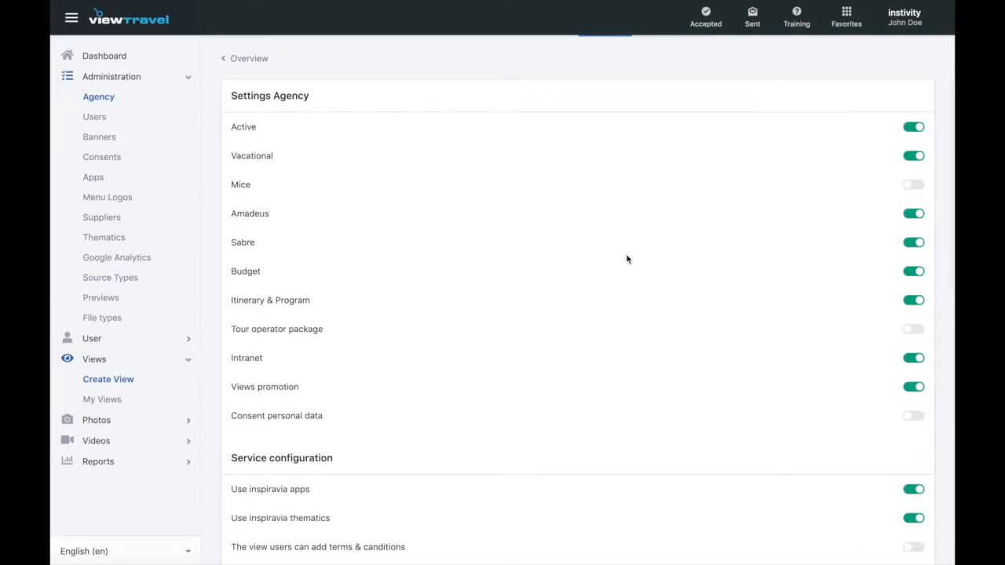
scroll(626, 259, "down", 1)
scroll(626, 259, "down", 3)
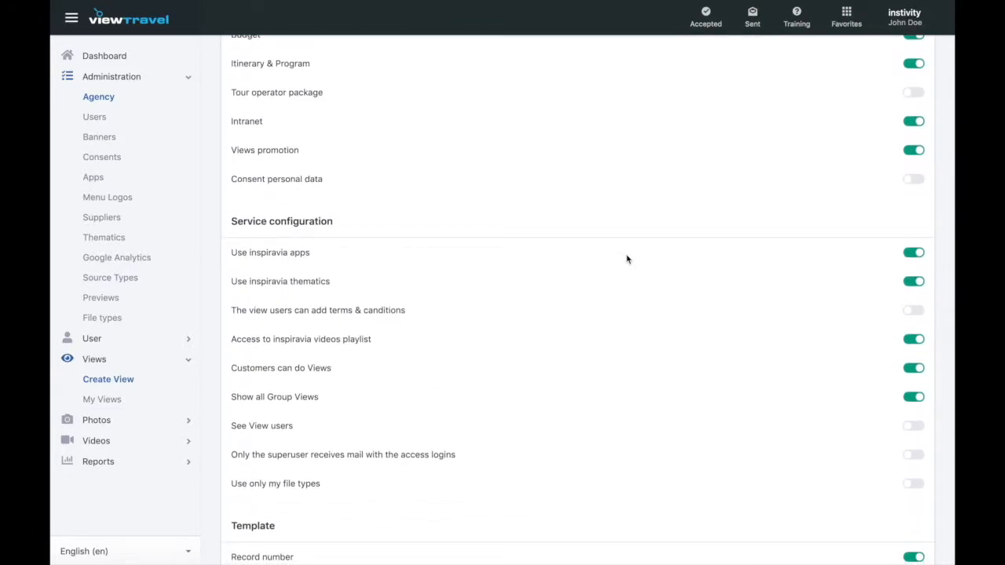
scroll(626, 259, "down", 3)
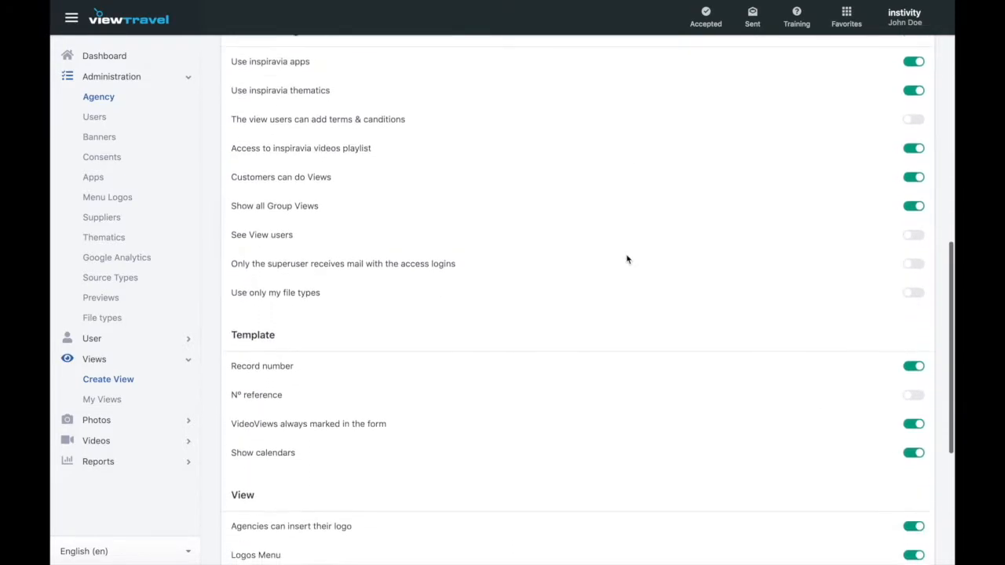
scroll(626, 259, "down", 3)
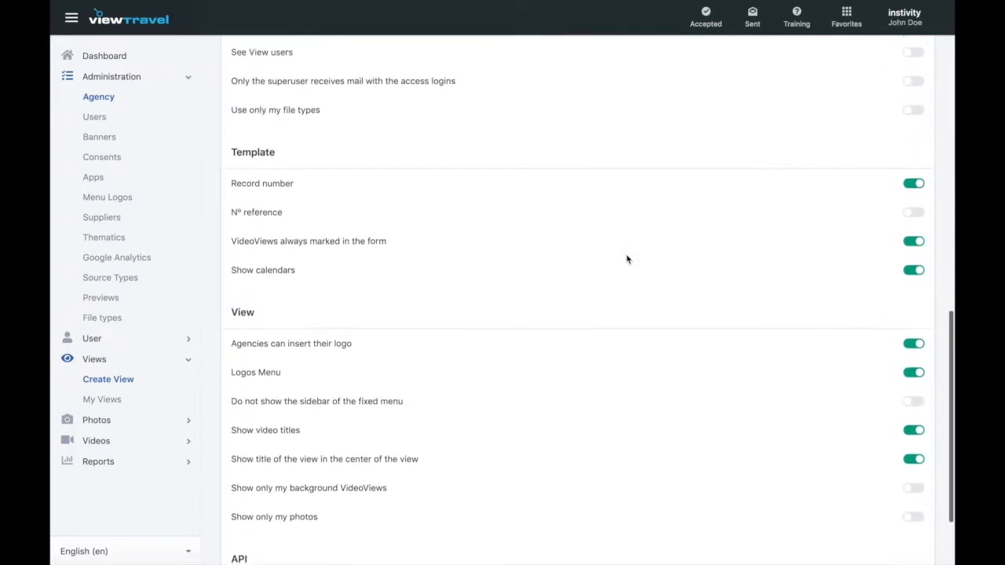
scroll(626, 259, "down", 1)
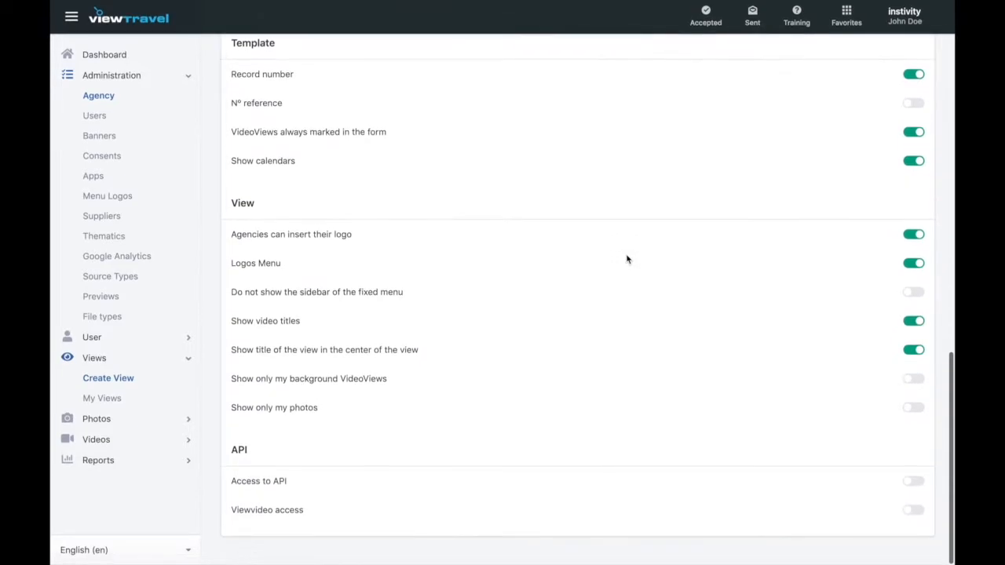
scroll(627, 259, "up", 2)
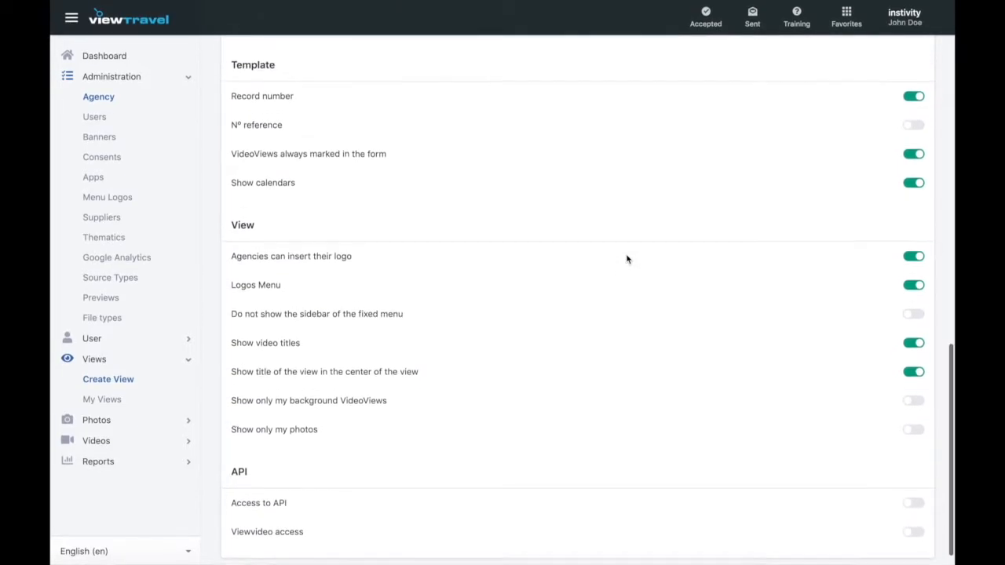
scroll(627, 259, "up", 1)
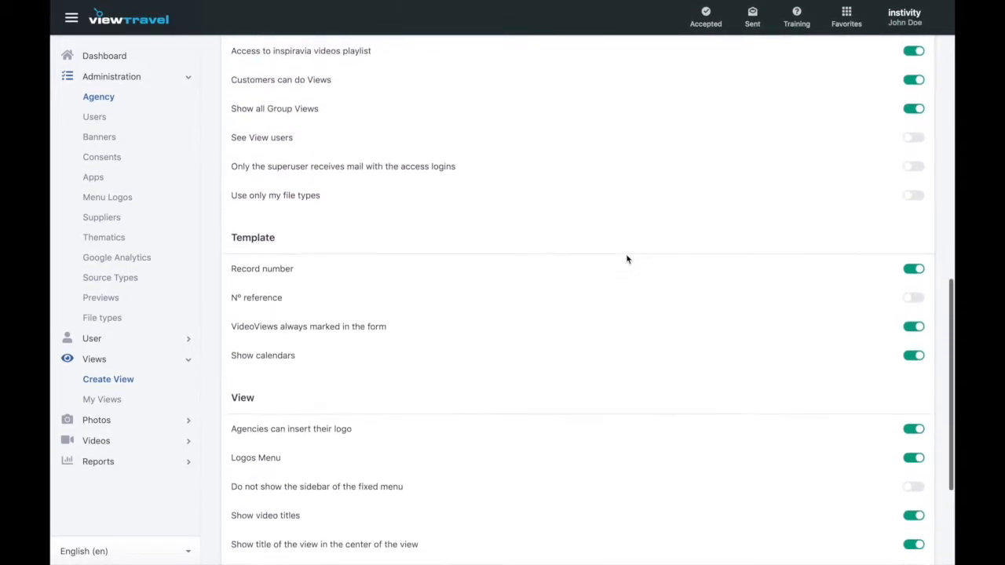
scroll(626, 259, "up", 2)
scroll(627, 259, "up", 1)
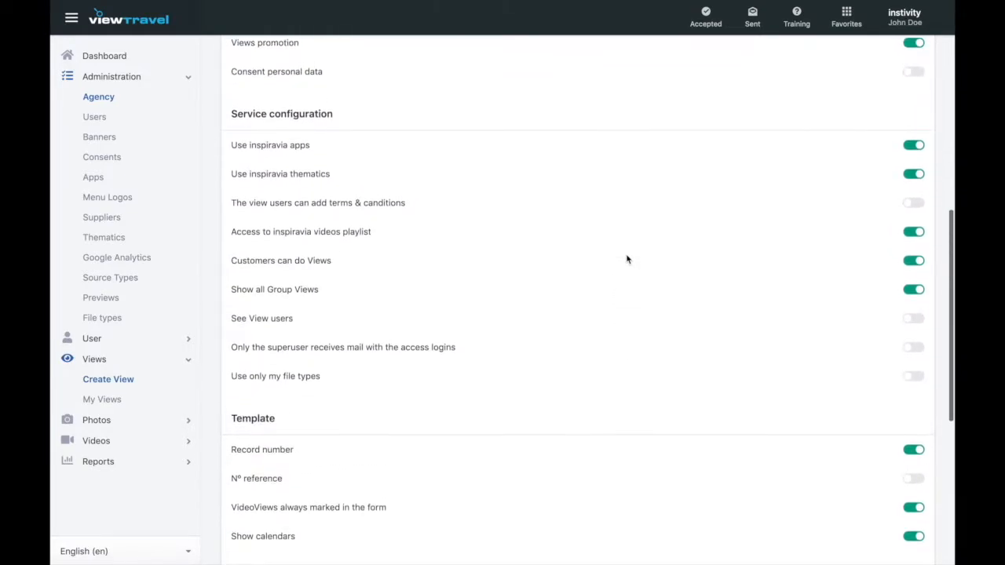
scroll(626, 259, "up", 3)
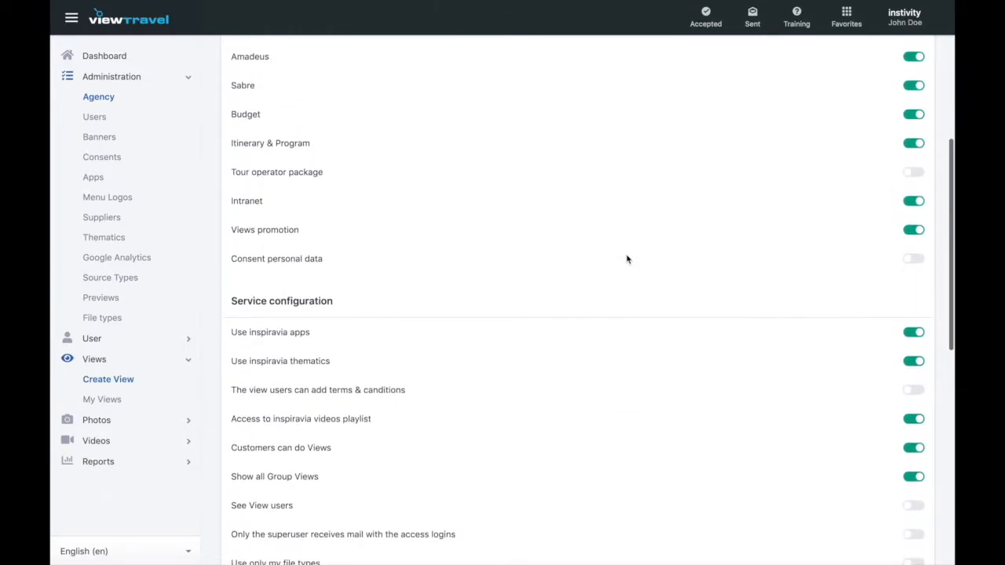
scroll(627, 259, "up", 3)
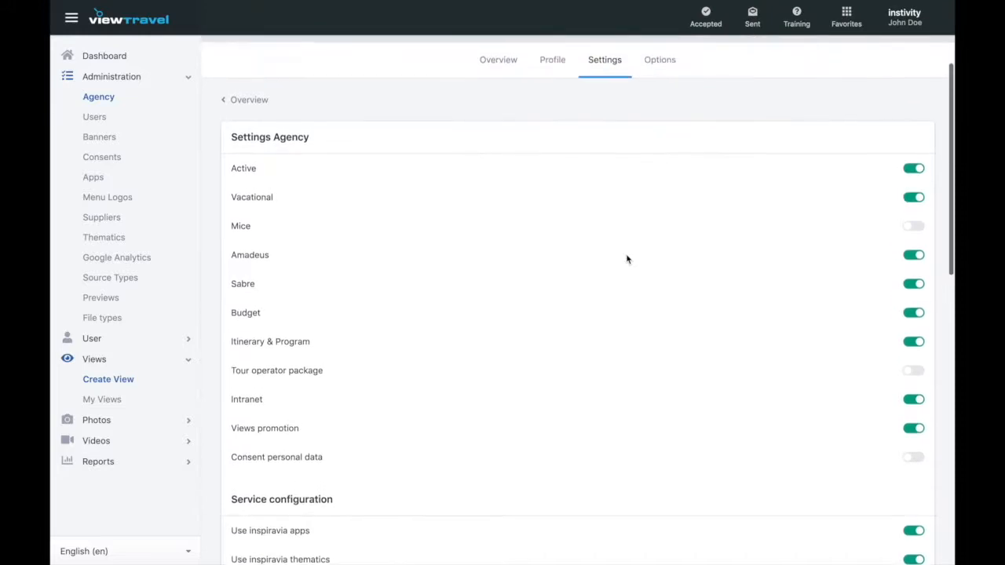
scroll(626, 259, "up", 3)
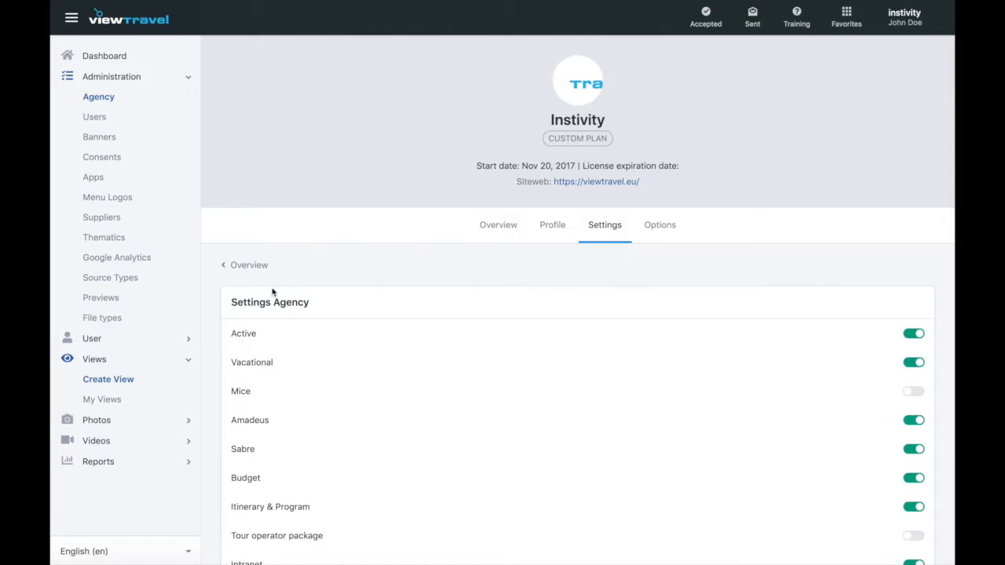
Create a new view named 'Explore Lisbon and Oporto' with subtitle 'Family Trip'.
left_click(130, 382)
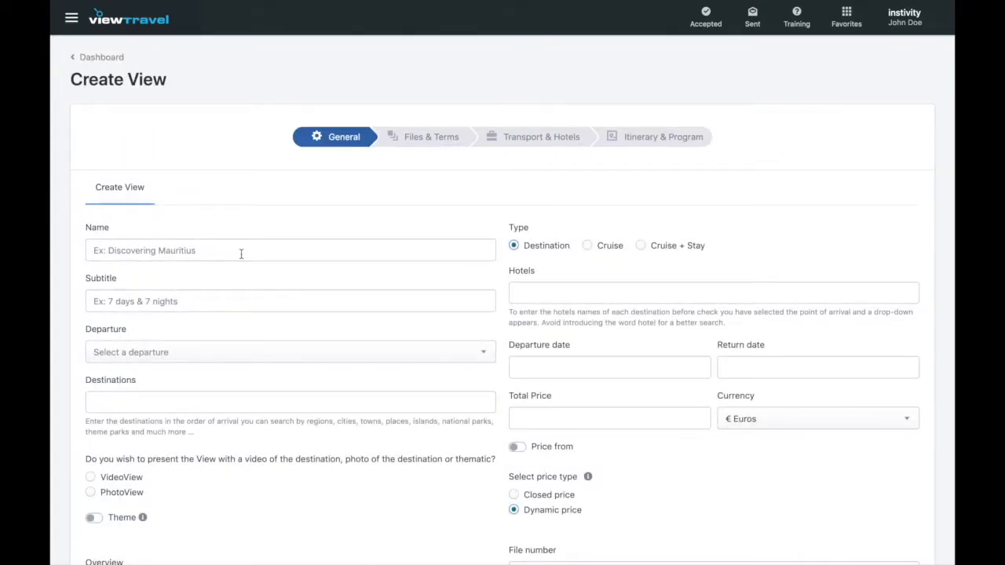
left_click(241, 254)
type("Explore L")
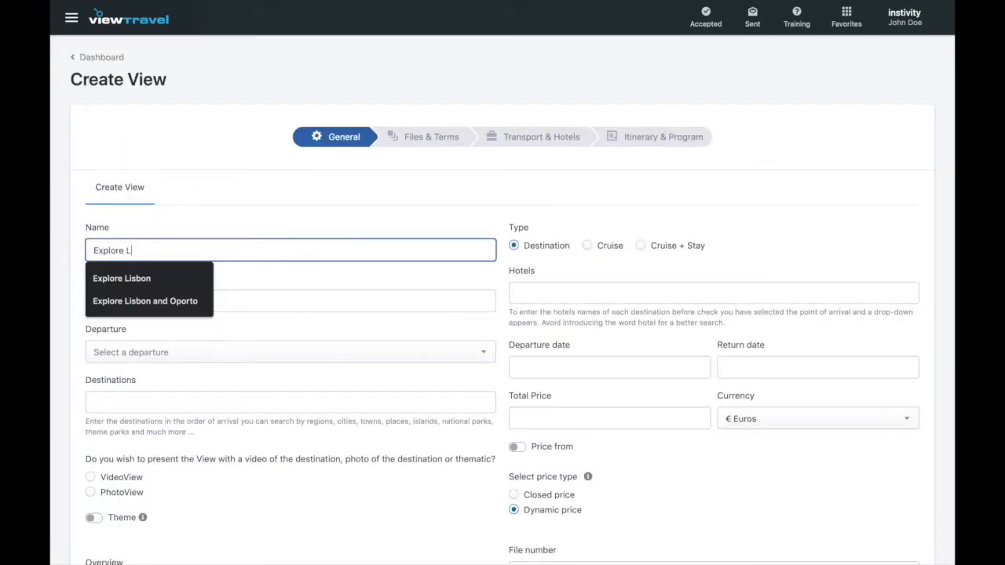
type("isbon an")
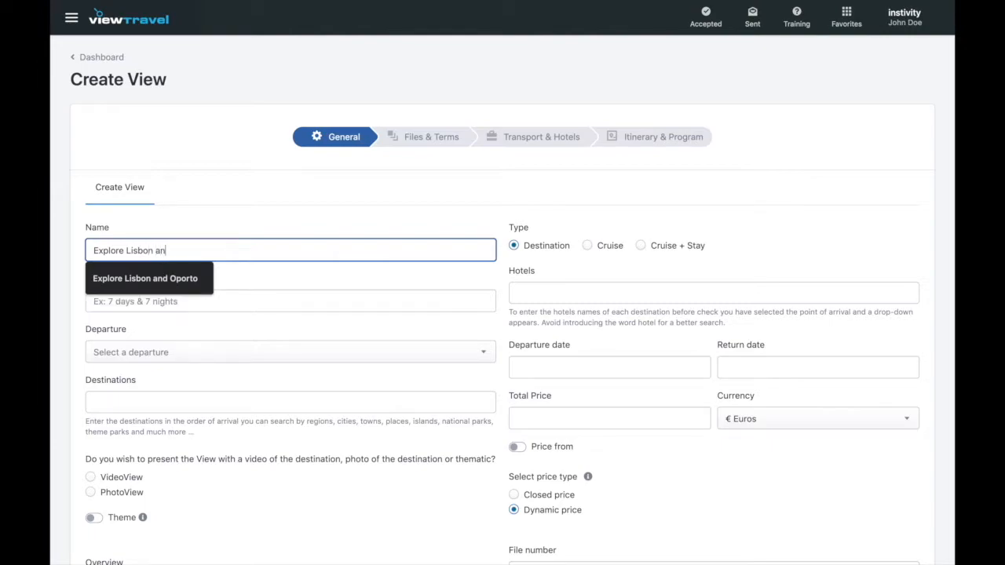
type("d Oporto")
key("Tab")
type("Family Trip")
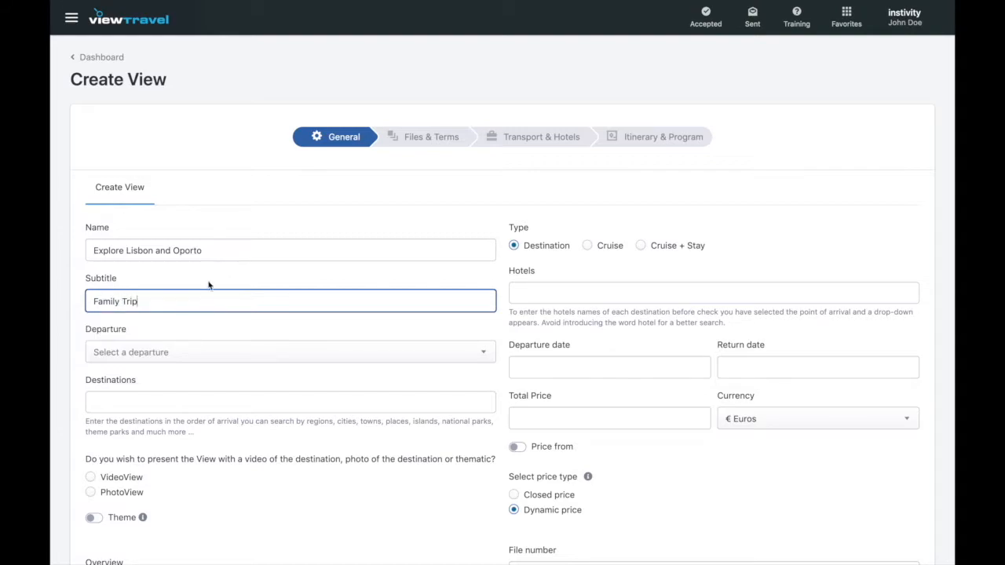
Set the view's departure point to London Heathrow Arpt: England.
left_click(194, 354)
type("london")
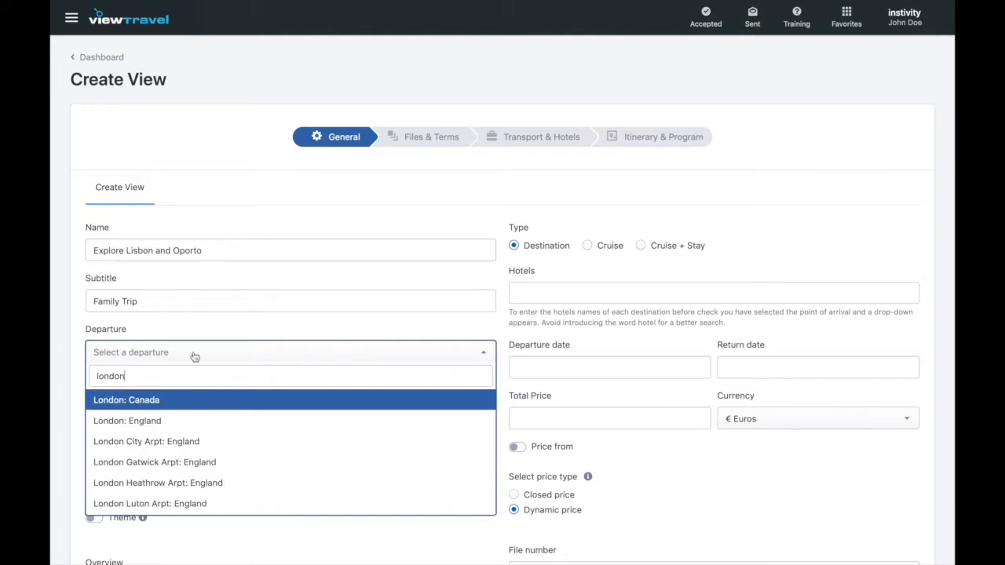
left_click(212, 485)
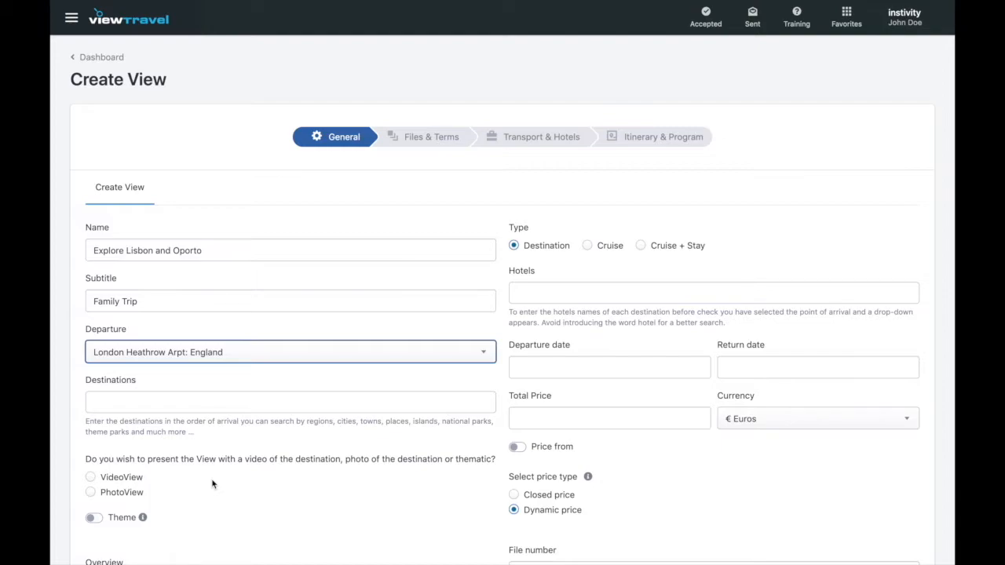
left_click(212, 485)
scroll(212, 484, "down", 3)
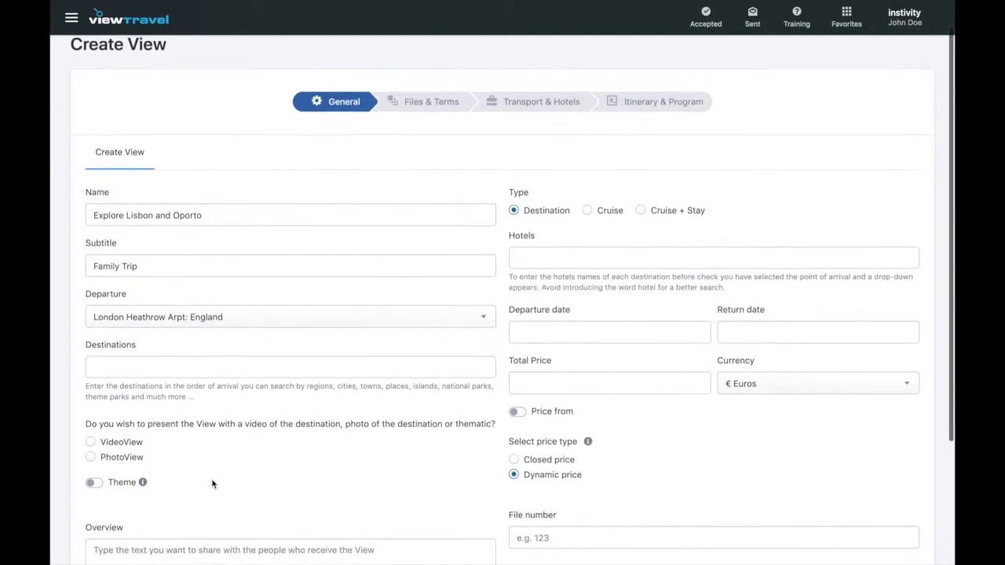
scroll(213, 485, "down", 1)
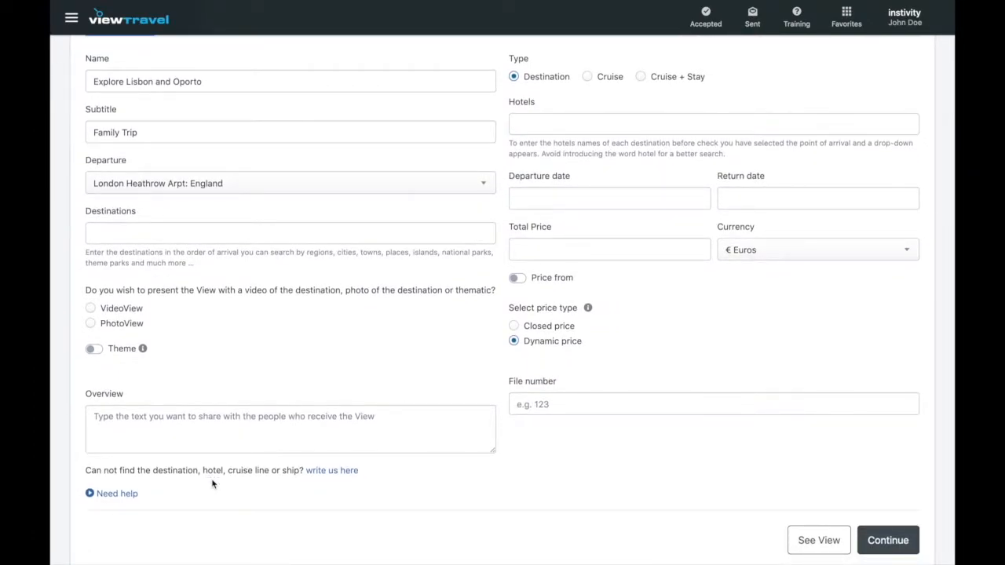
Add destinations Lisbon: Portugal, Oporto: Portugal, then Lisbon: Portugal again.
left_click(209, 235)
type("lis")
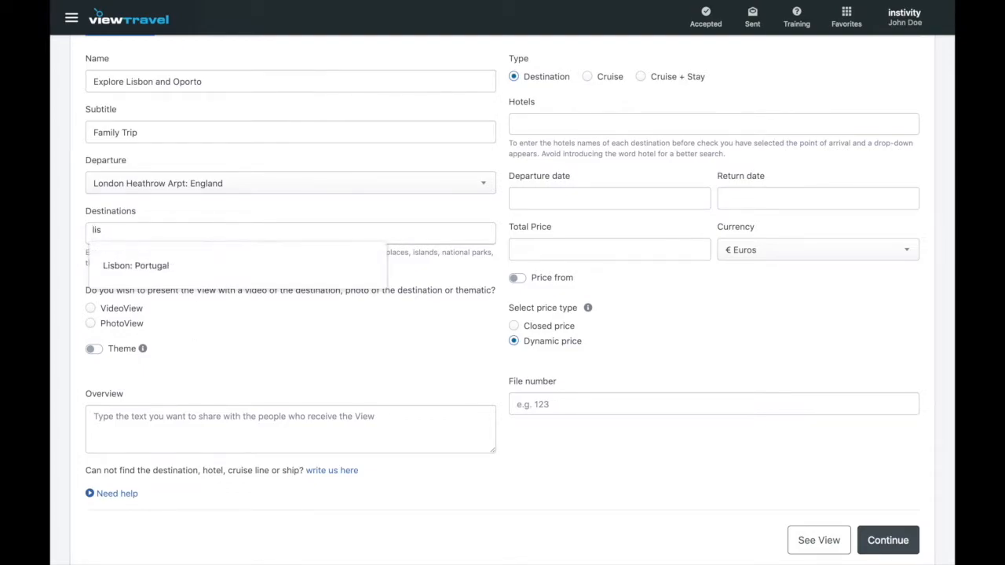
left_click(195, 262)
type("oporto")
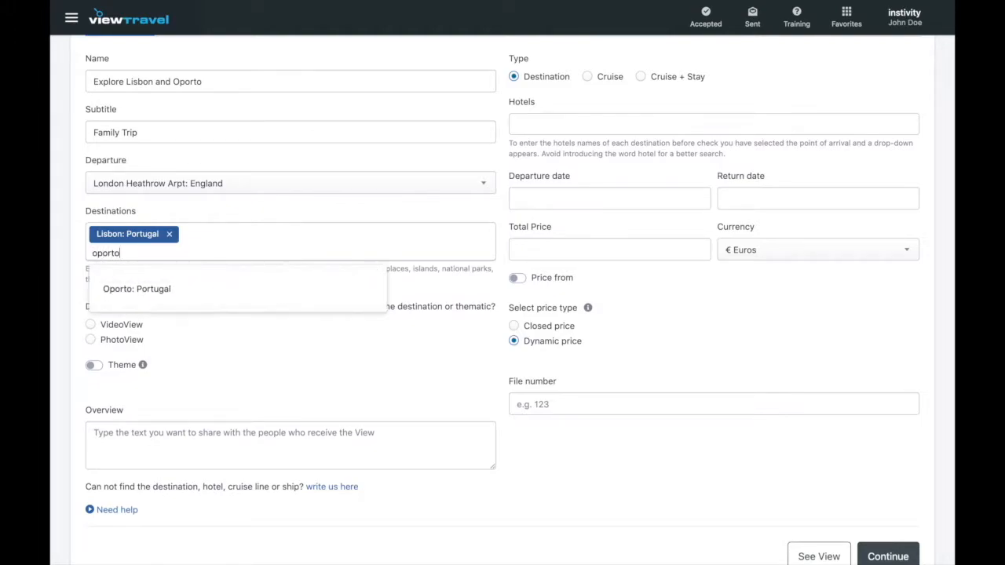
left_click(177, 287)
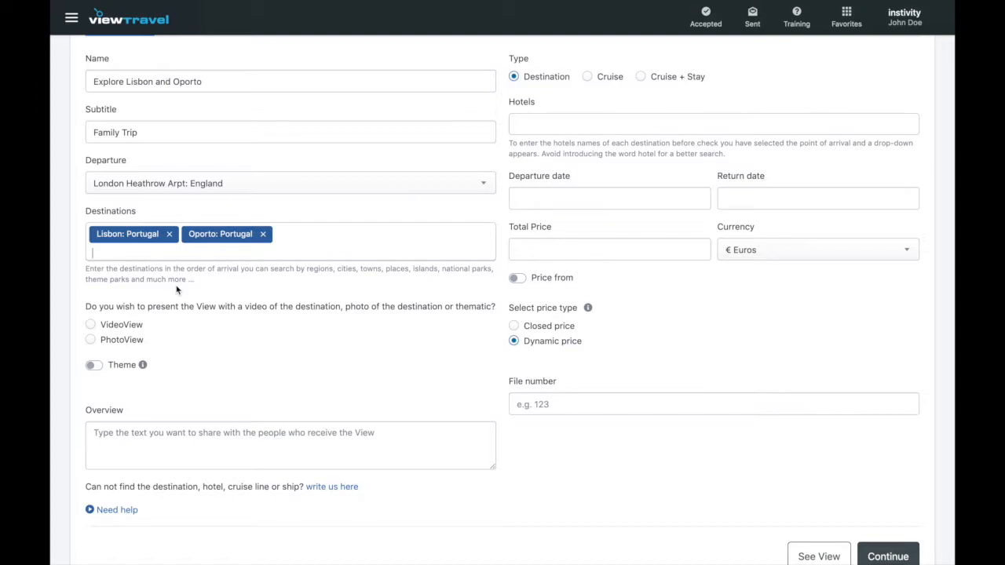
scroll(176, 290, "down", 1)
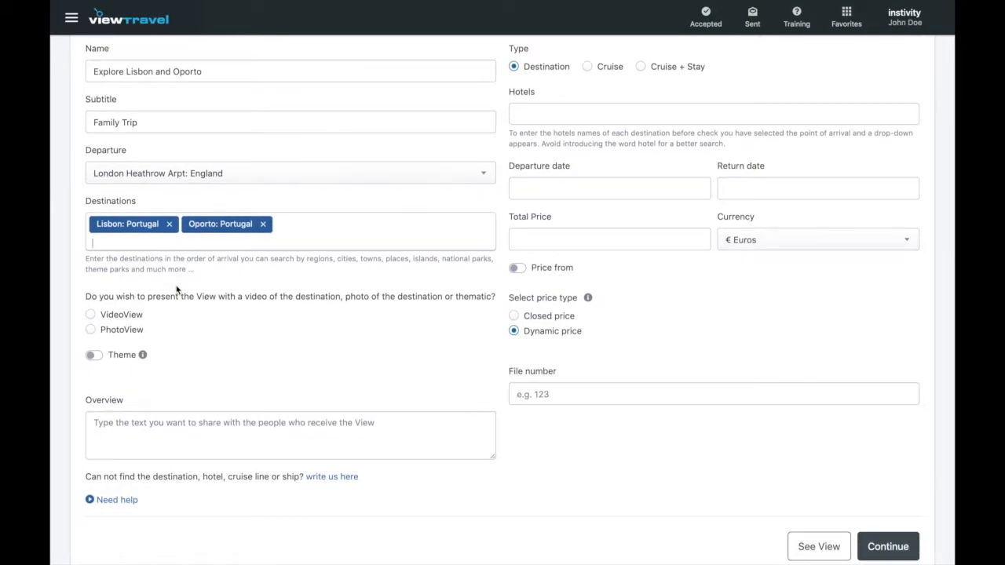
type("lis")
left_click(173, 283)
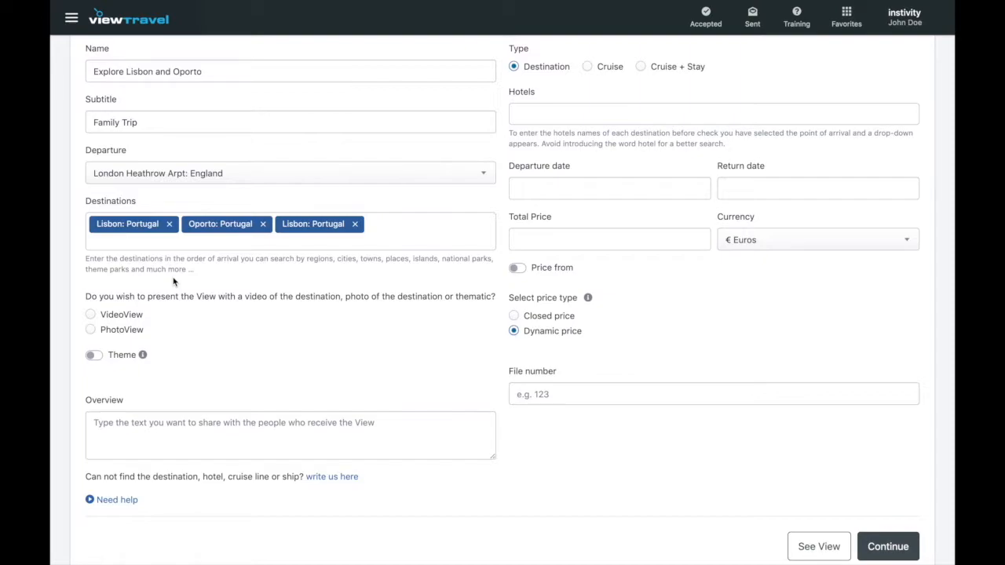
Try the video and photo presentations and browse the theme list without choosing a theme.
left_click(93, 315)
left_click(93, 332)
left_click(94, 355)
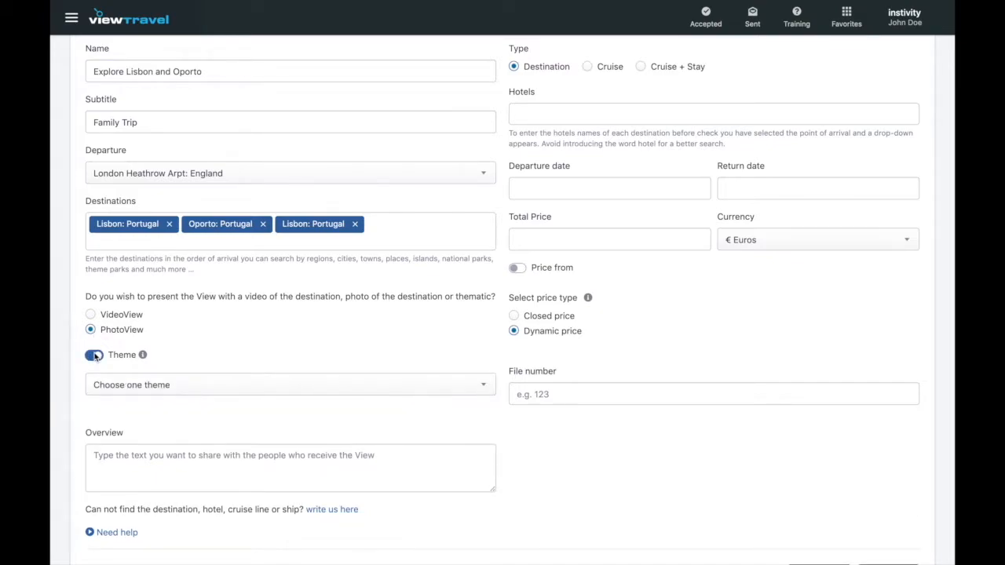
left_click(140, 385)
scroll(149, 479, "down", 2)
scroll(154, 484, "down", 1)
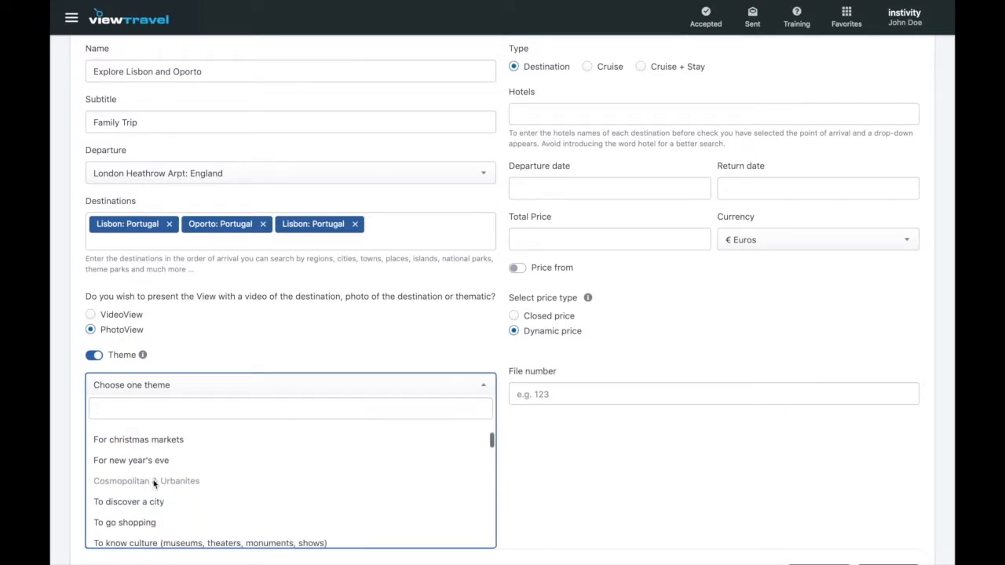
scroll(157, 514, "down", 1)
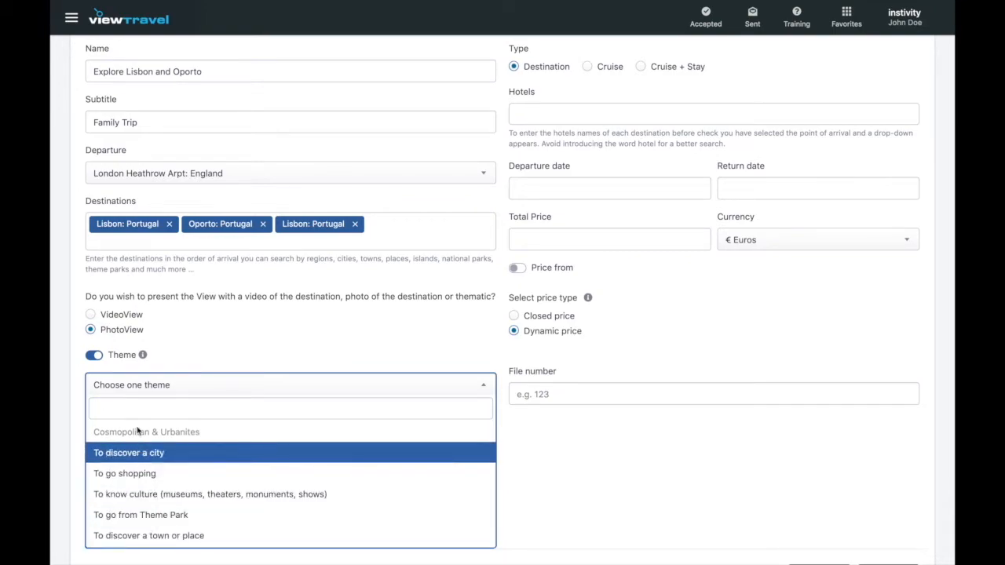
mouse_move(143, 360)
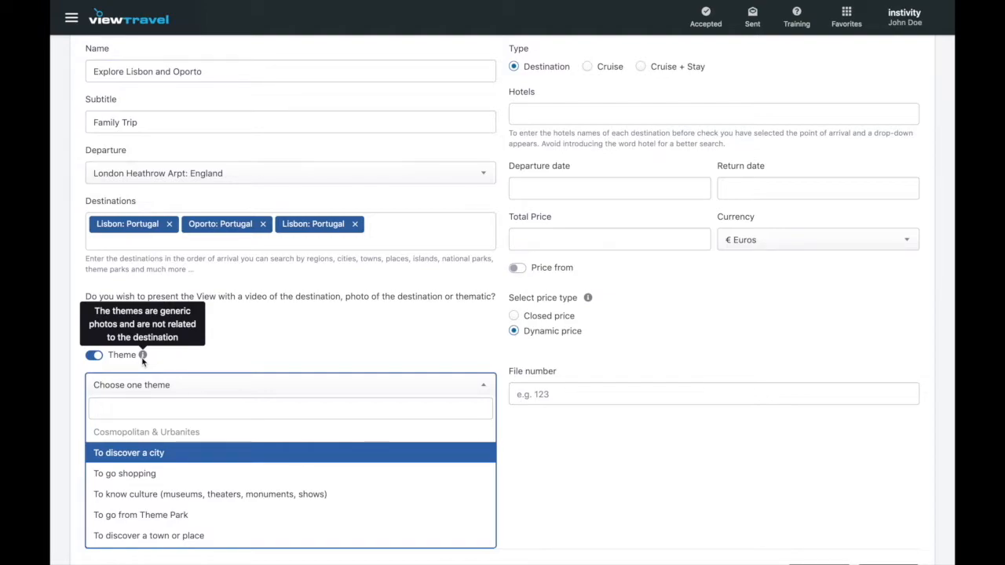
left_click(162, 361)
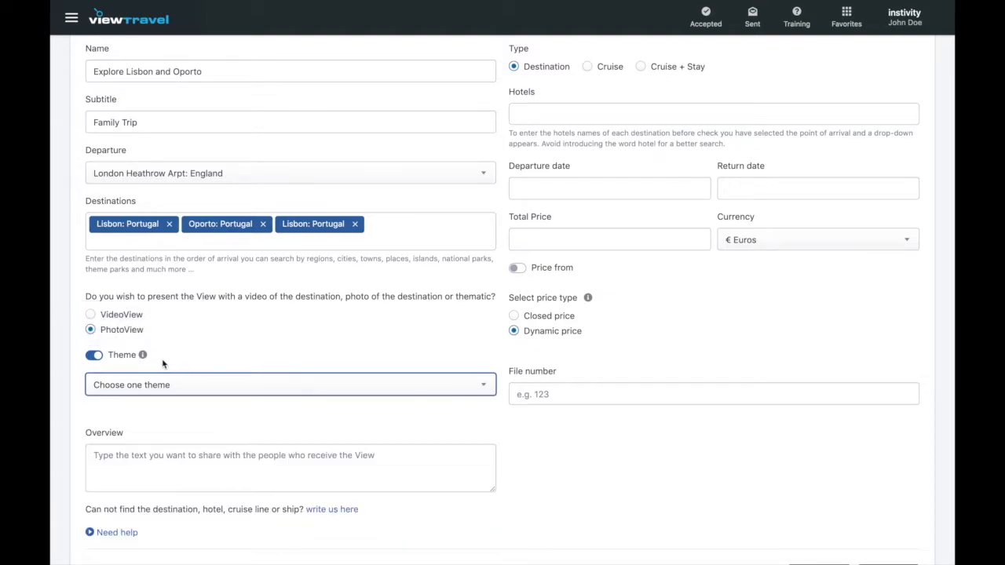
Turn the Theme option off and set the presentation to VideoView.
left_click(100, 358)
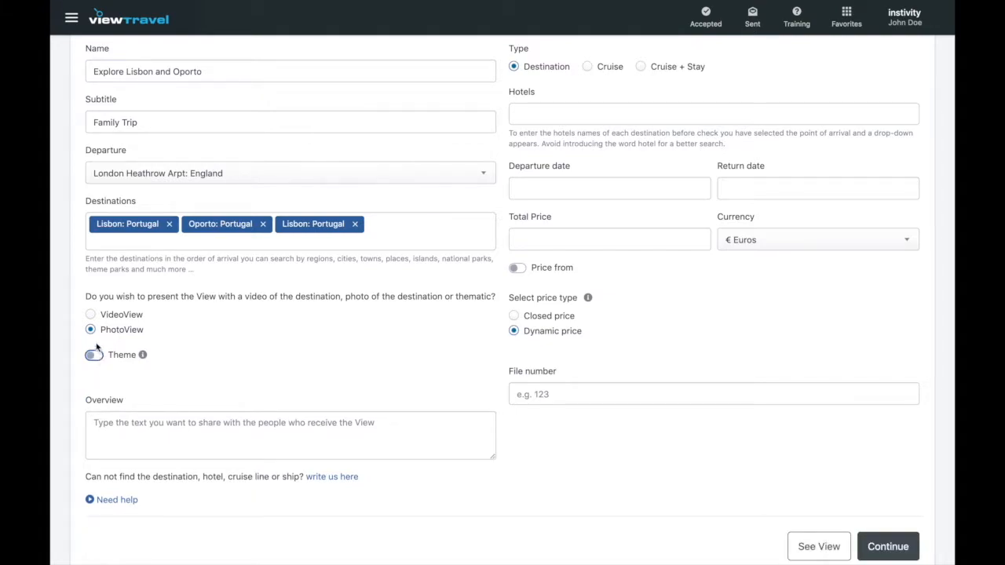
left_click(91, 315)
left_click(107, 416)
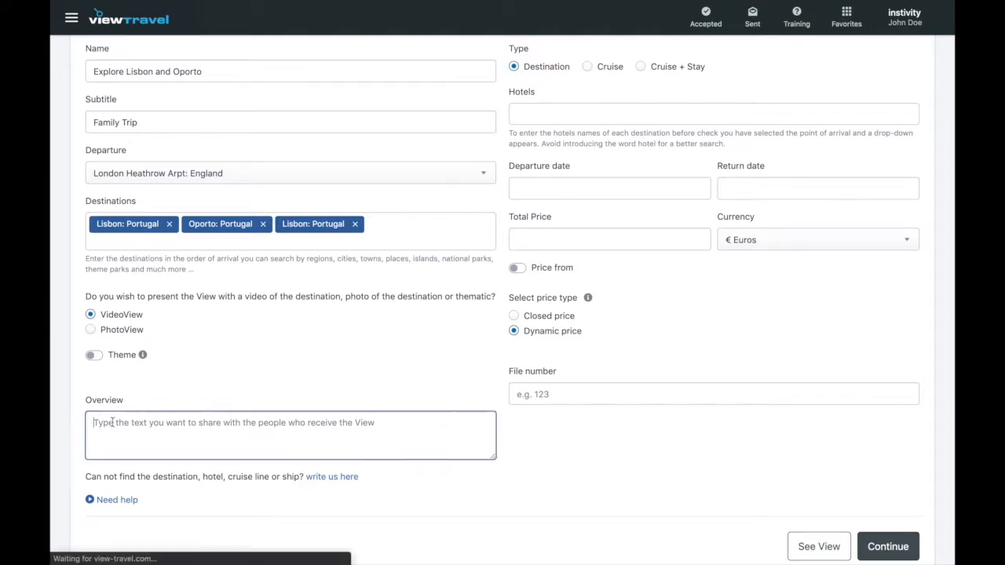
Enter the overview 'Sun and culture' and keep the trip type as Destination after trying Cruise options.
type("Sun a")
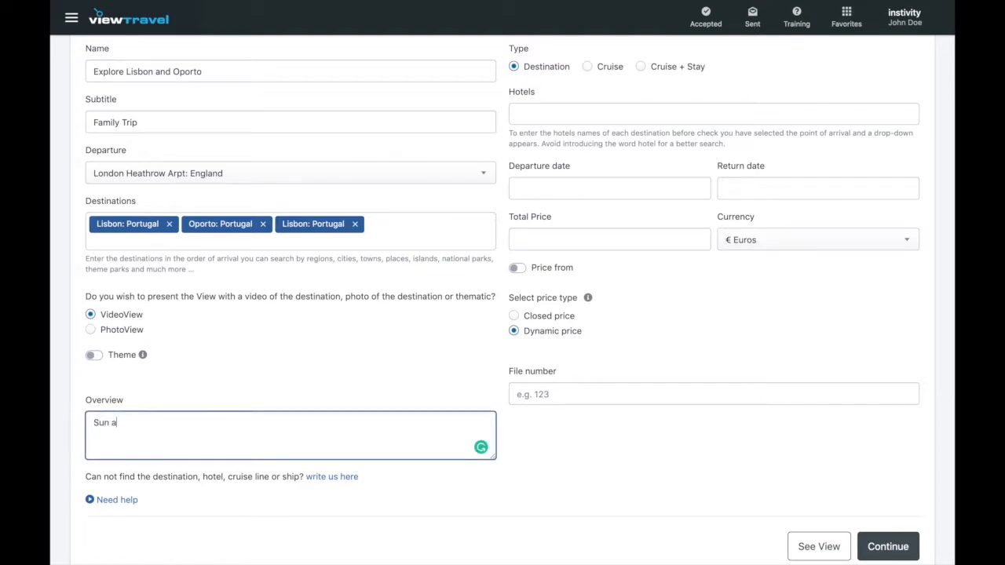
type("nd culture")
left_click(293, 508)
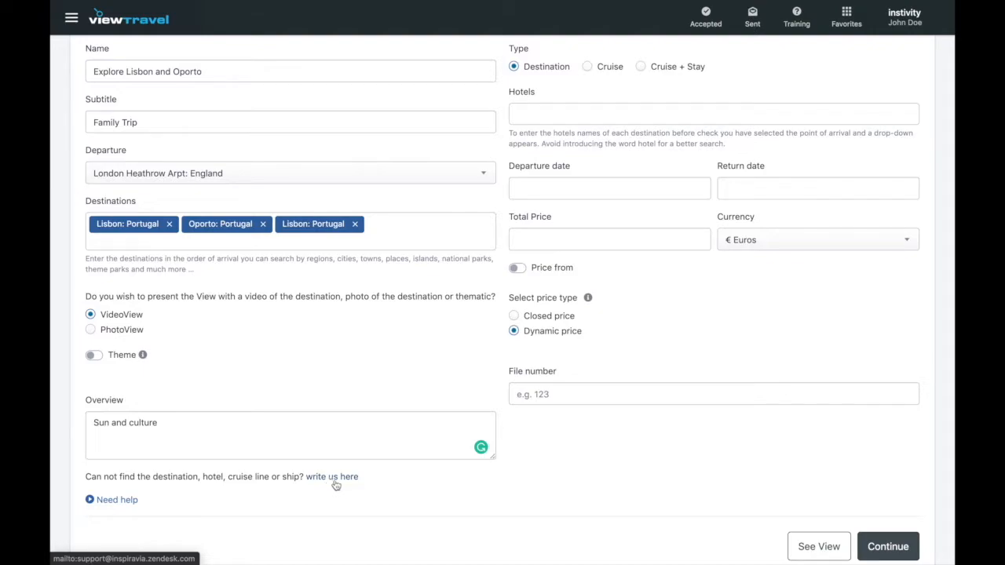
left_click(587, 67)
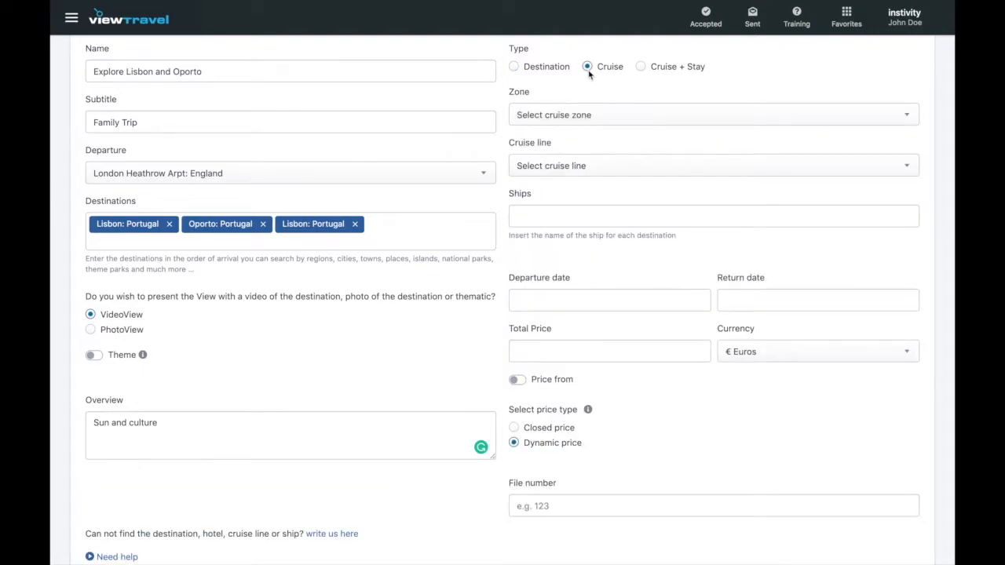
left_click(621, 170)
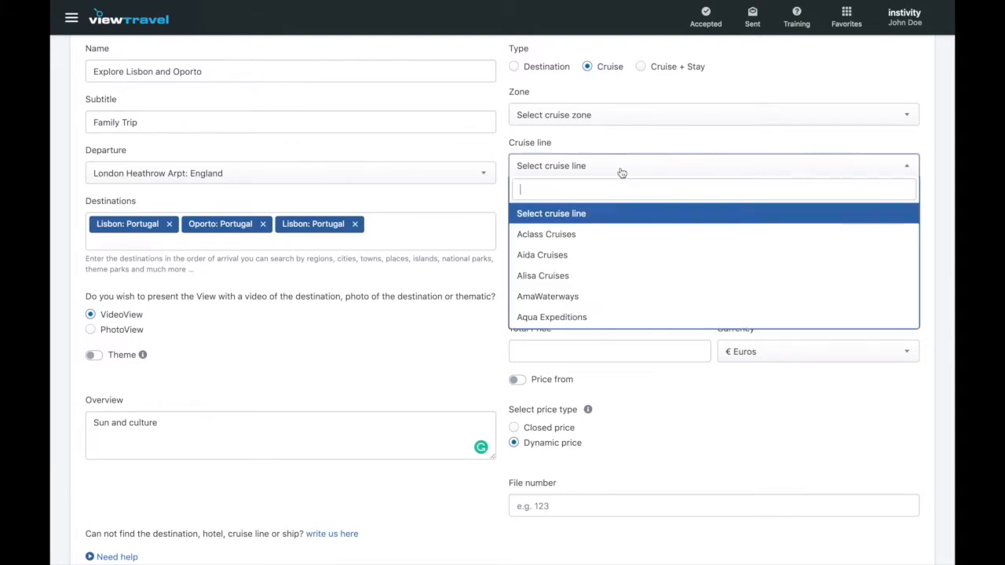
left_click(641, 68)
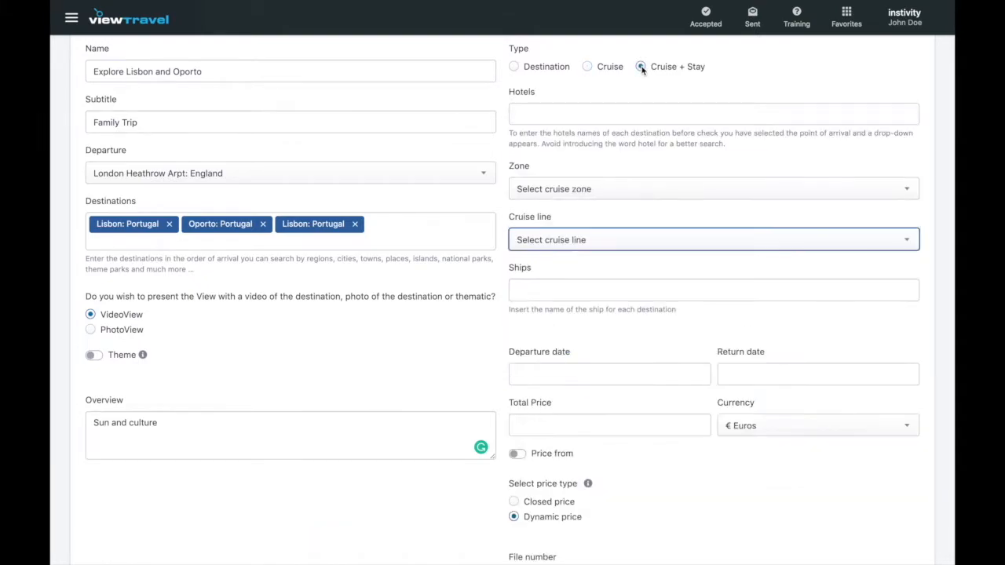
left_click(513, 67)
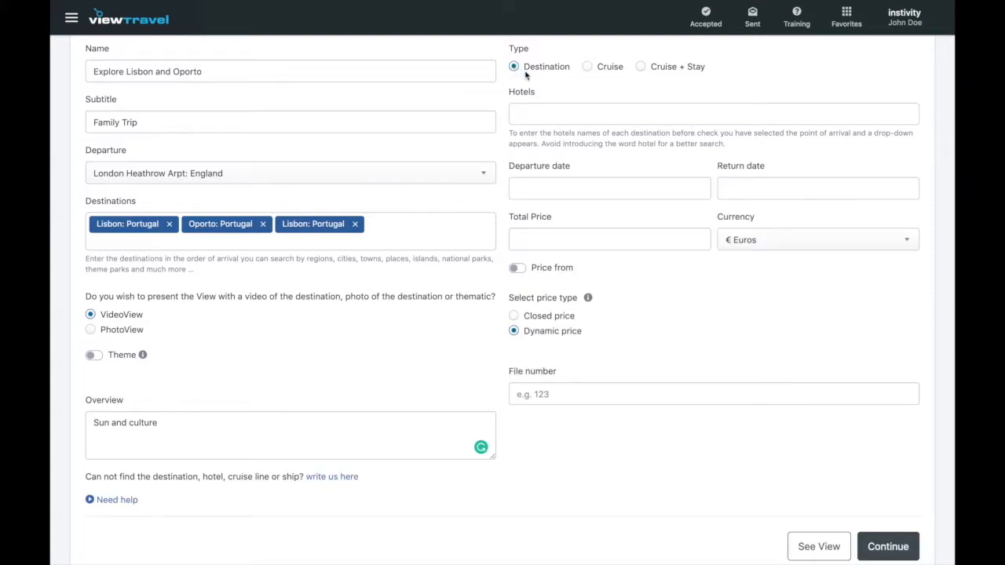
left_click(529, 114)
Add Lisbon City Hotel, Lisbon to the Hotels field twice.
type("lisbon c")
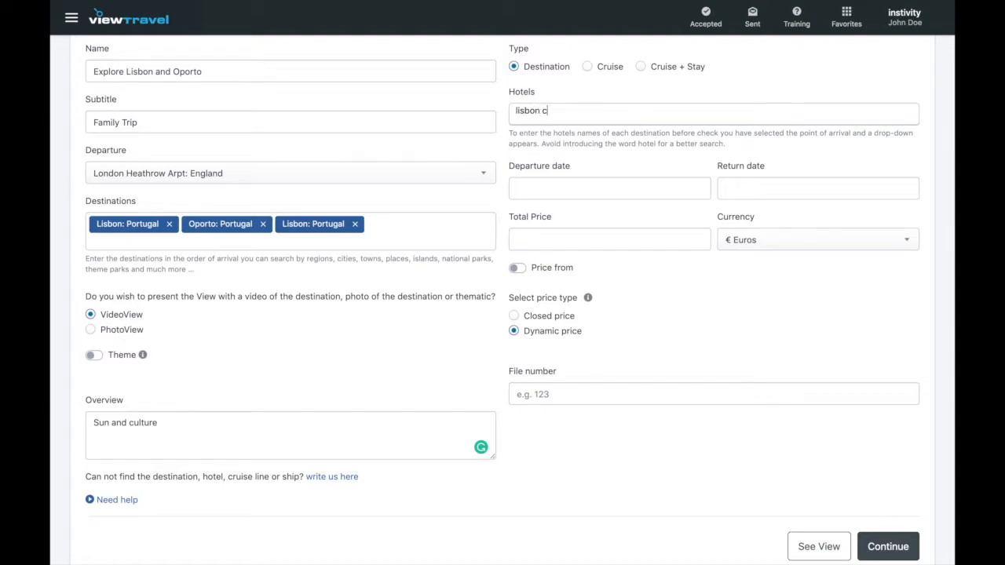
type("ity hotel")
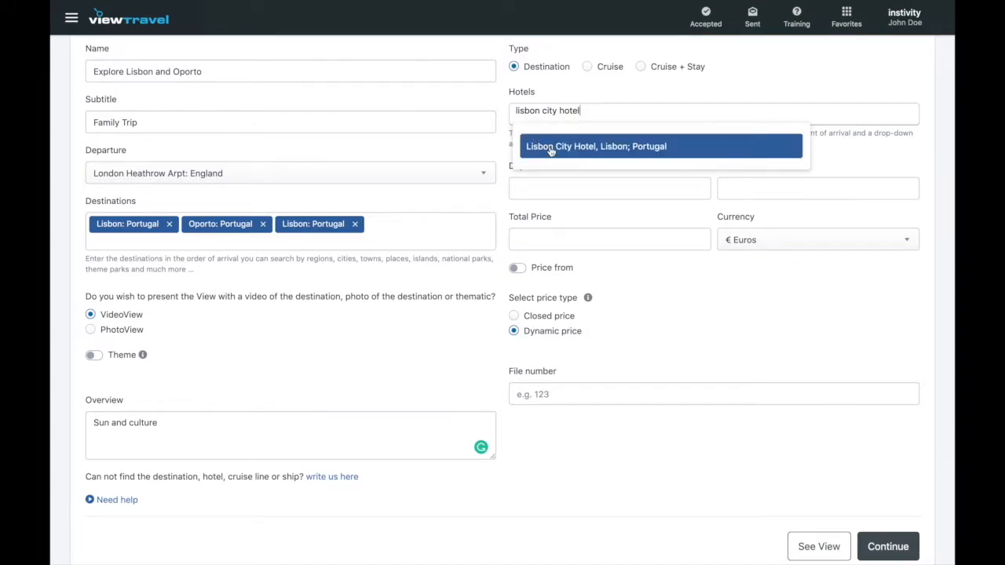
left_click(550, 150)
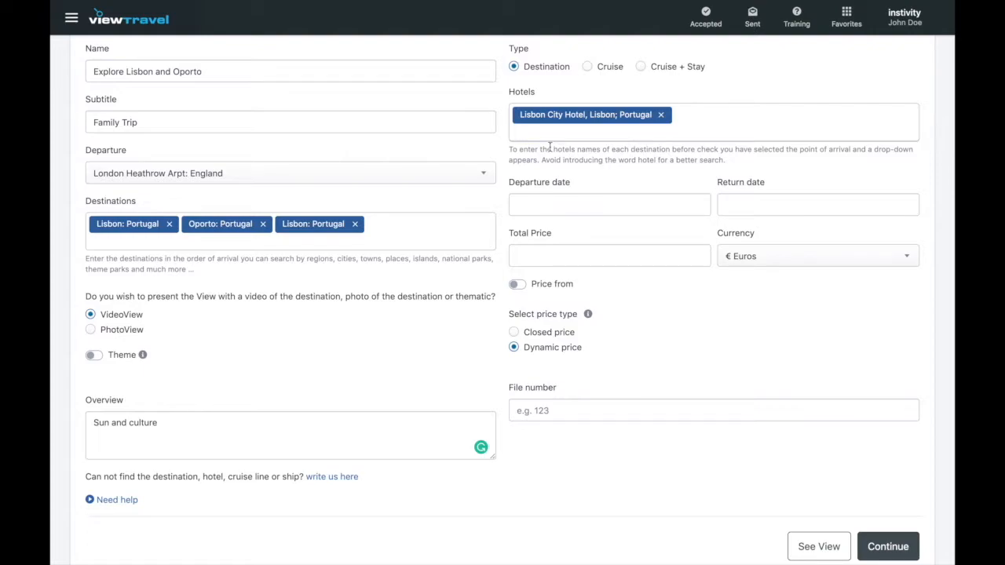
left_click(550, 134)
type("lis")
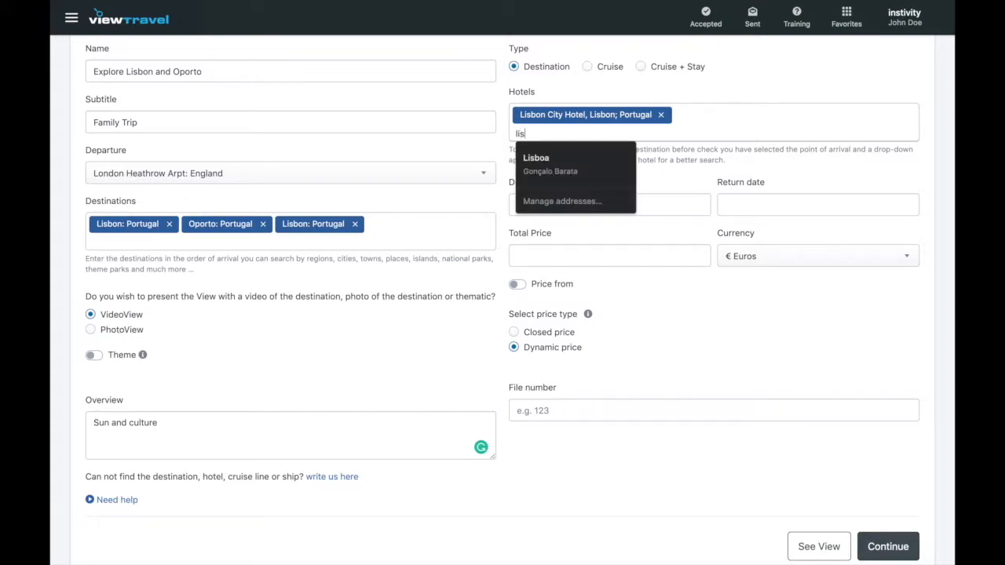
type("bon city")
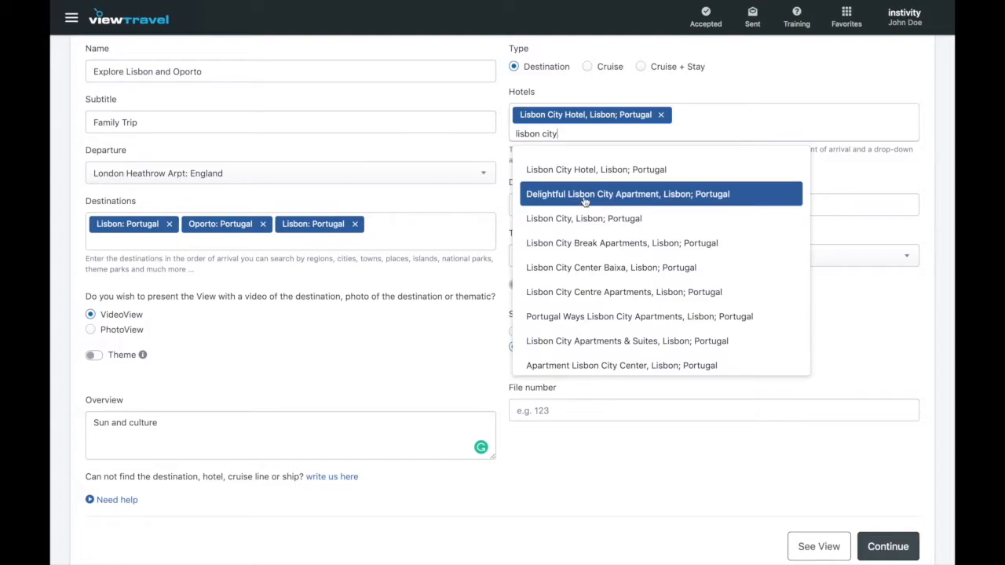
left_click(578, 169)
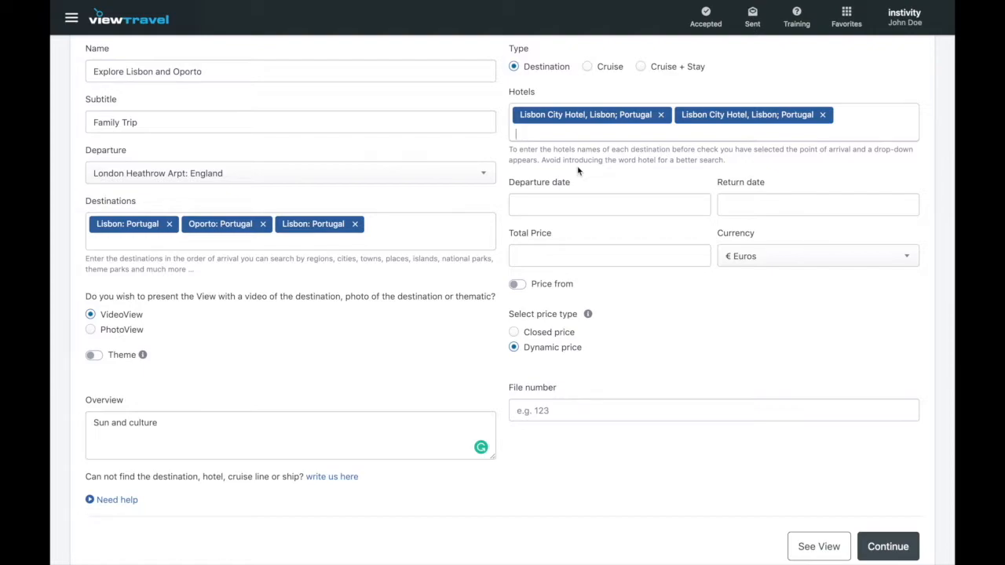
Add Hotel Douro, Oporto to the Hotels field twice.
type("hotel douro")
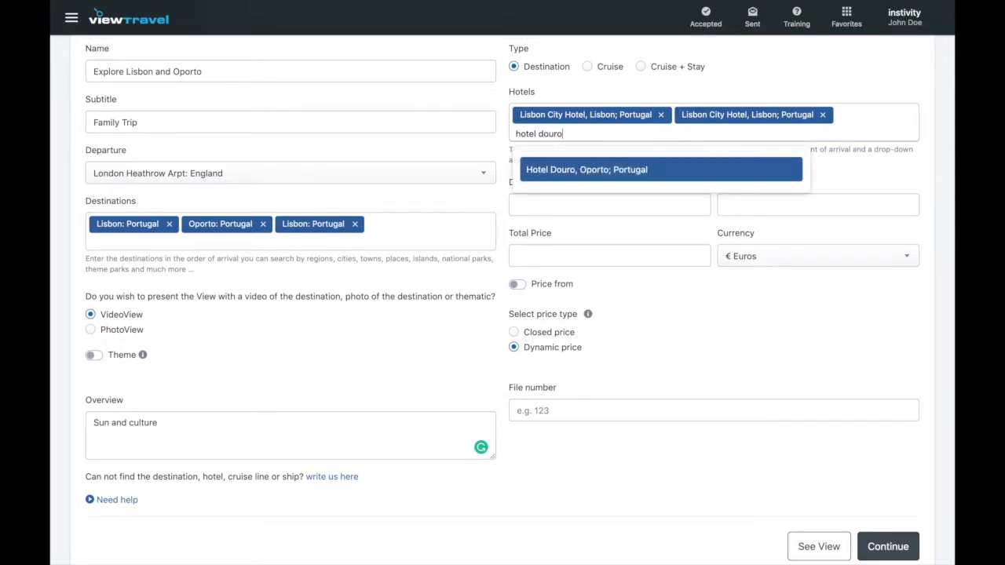
left_click(603, 173)
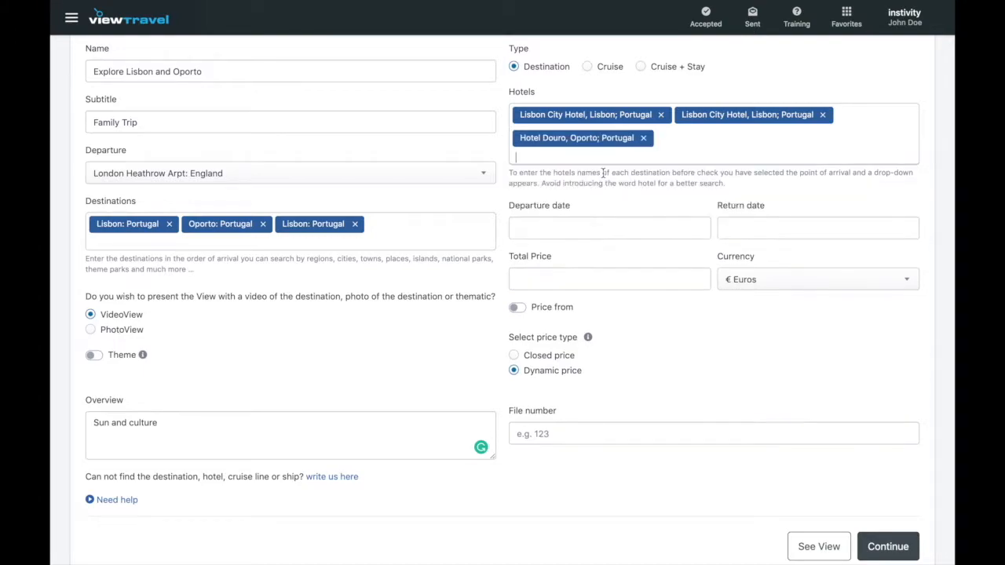
type("hotel douro")
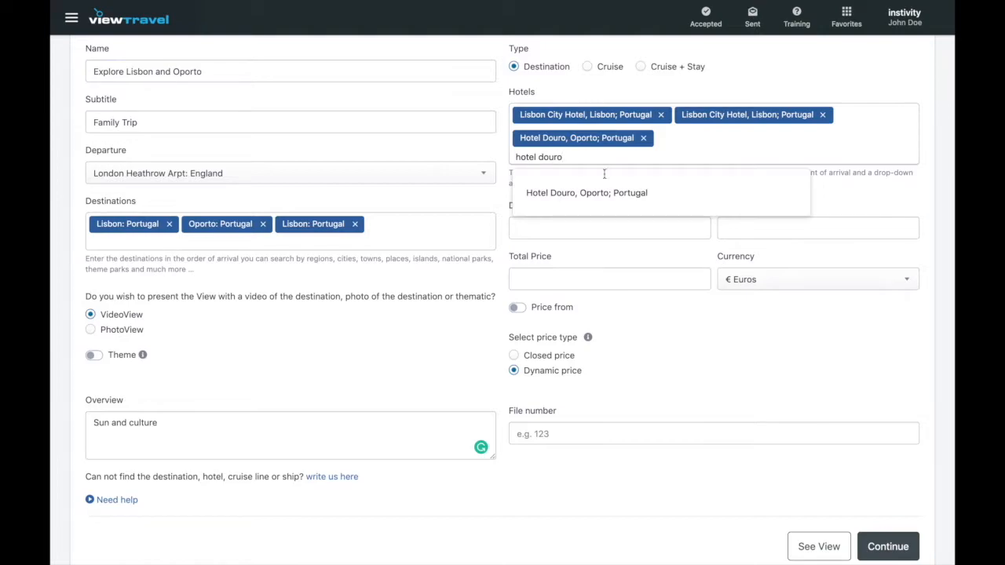
left_click(646, 206)
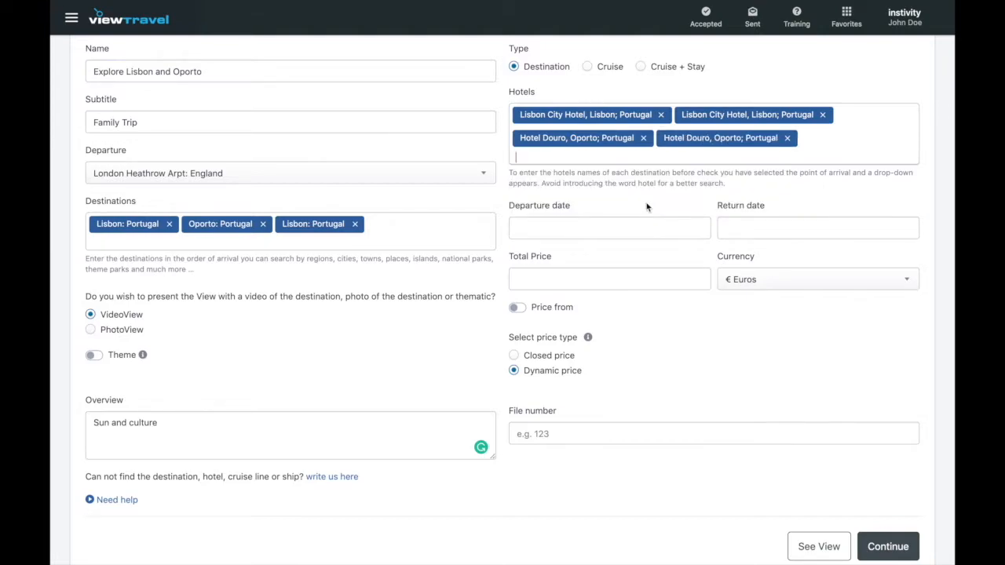
Pick 10 January 2020 as the departure date and 12 January 2020 as the return date.
left_click(614, 227)
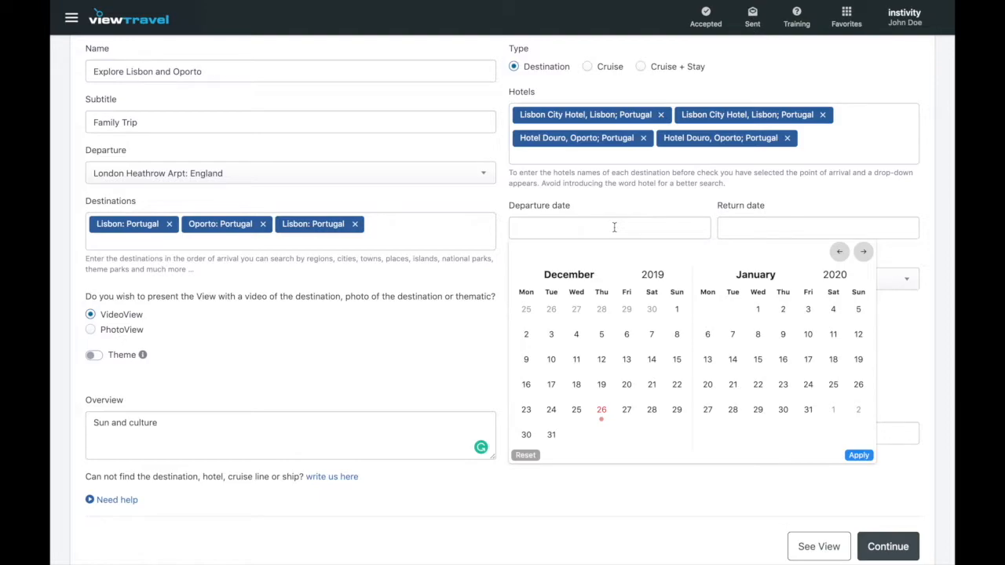
left_click(807, 337)
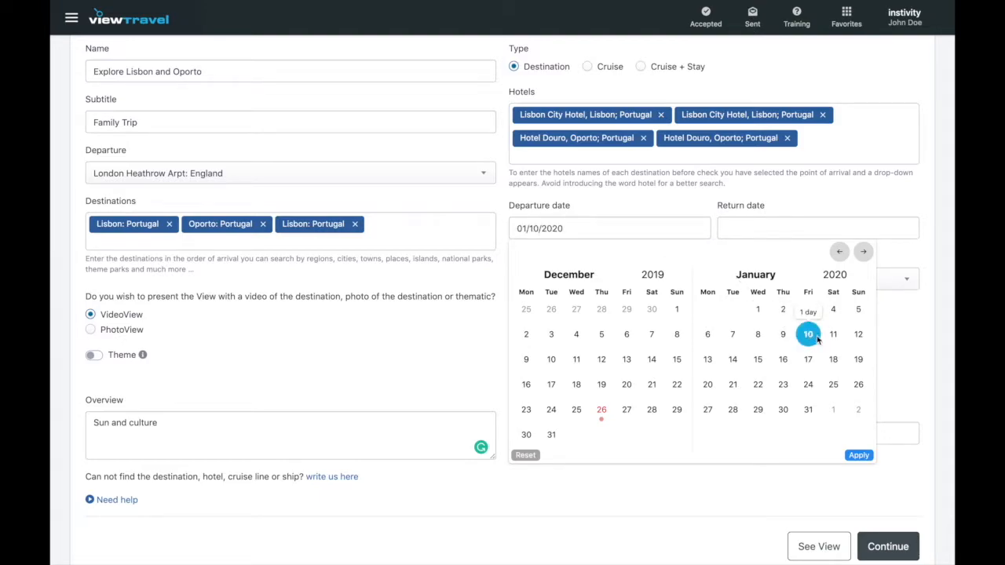
left_click(858, 336)
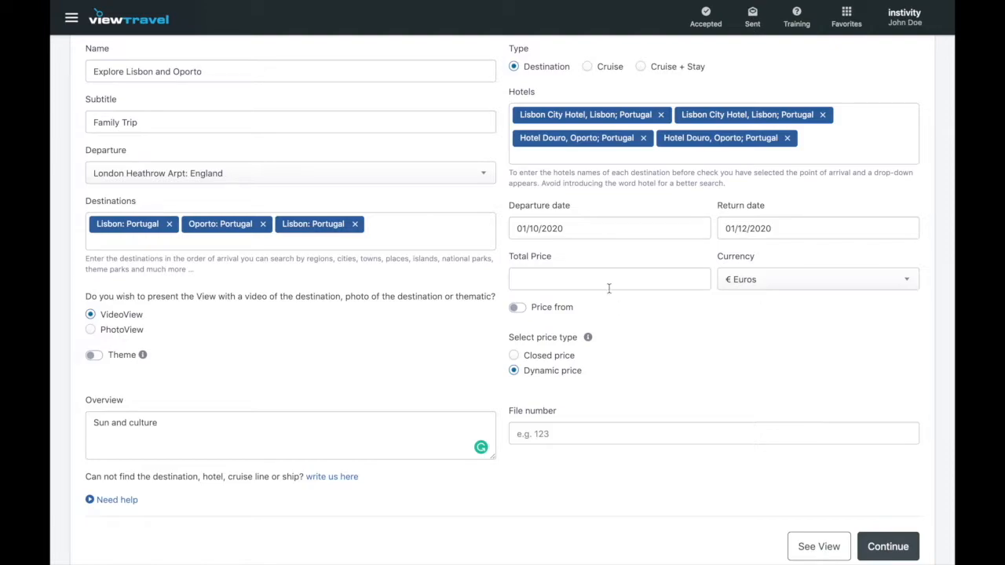
left_click(514, 355)
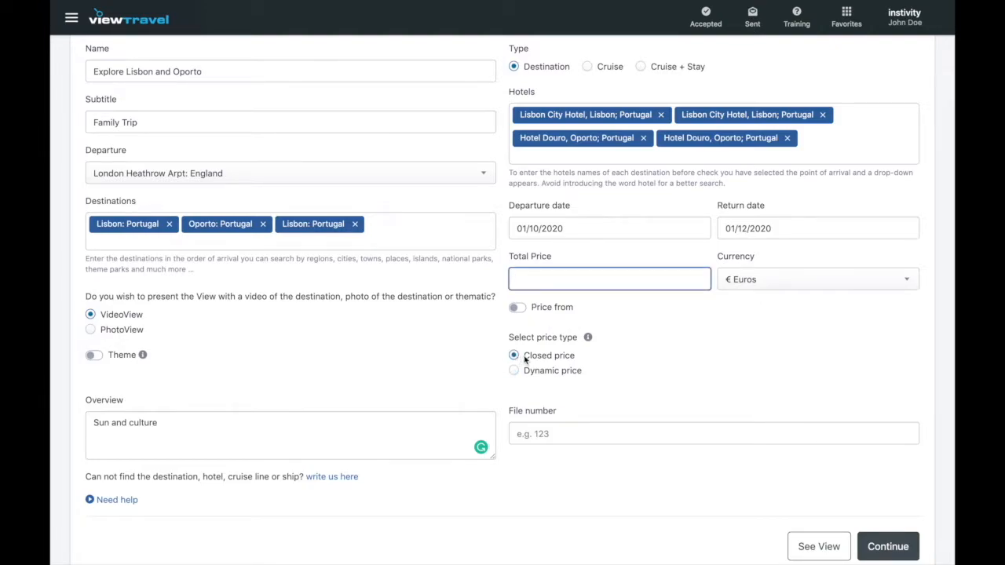
left_click(516, 371)
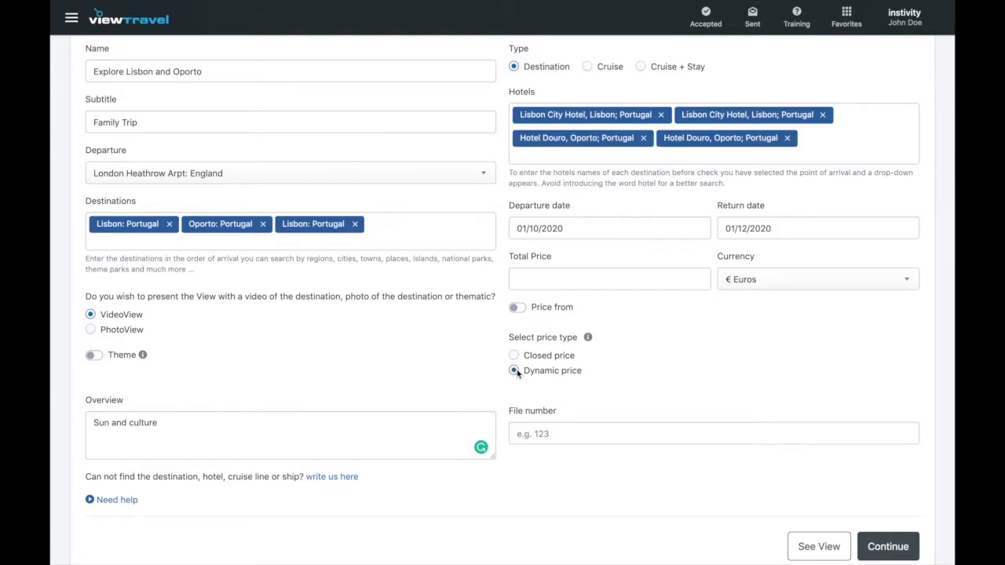
left_click(515, 357)
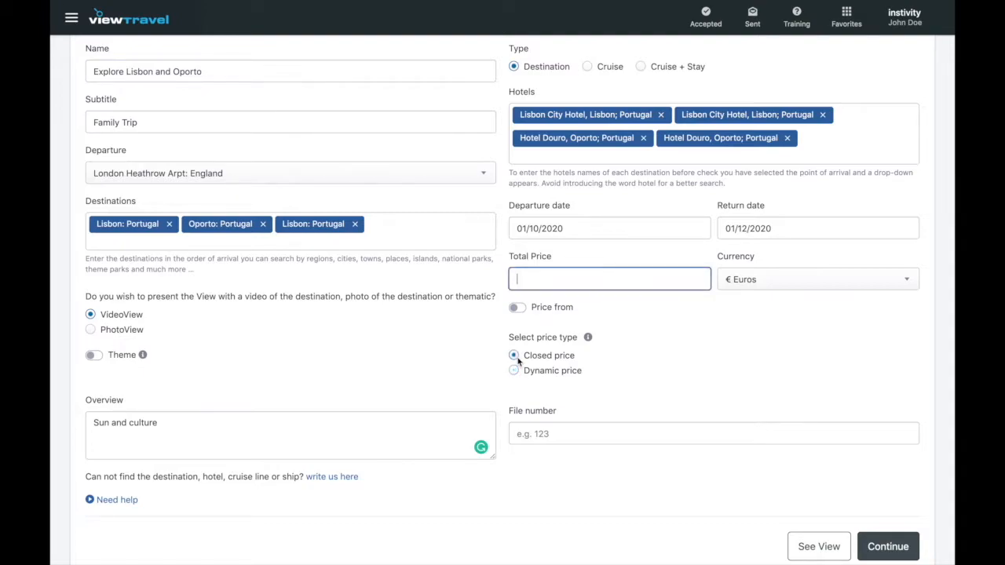
type("9000")
key("BackSpace")
left_click(522, 308)
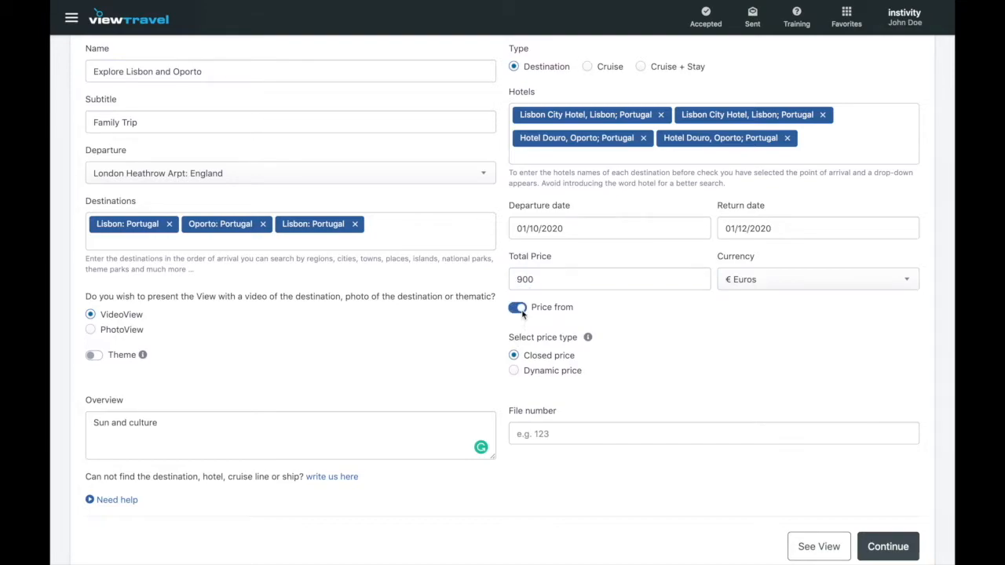
left_click(514, 370)
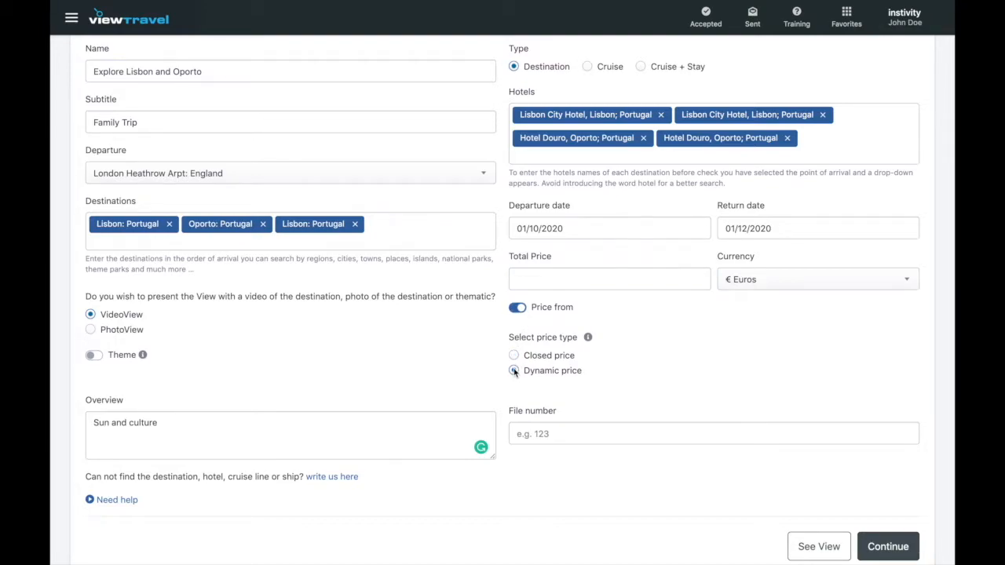
left_click(521, 309)
Enter the trip's file number and save the general details to continue.
left_click(554, 430)
type("teresa_")
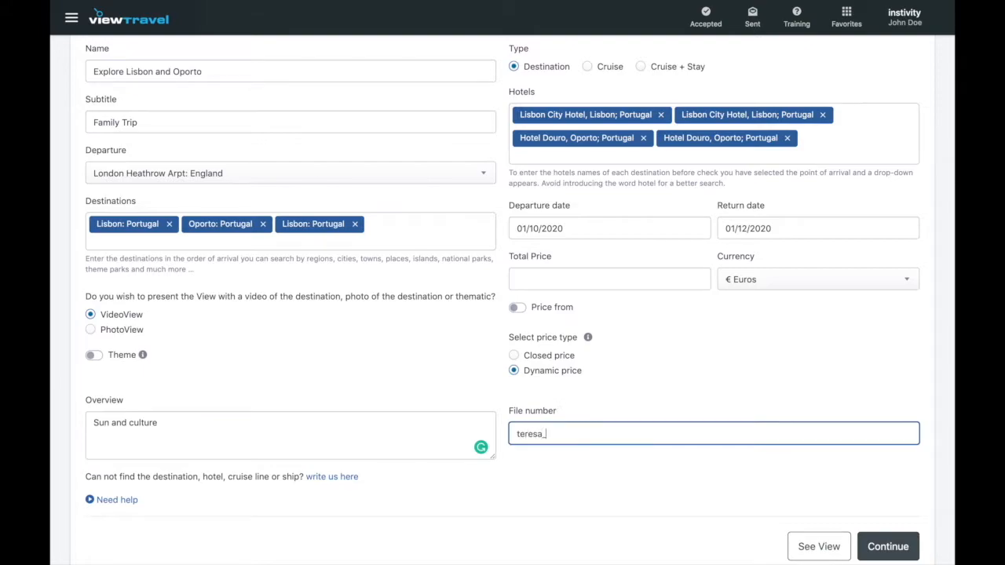
type("doe_v1")
left_click(694, 471)
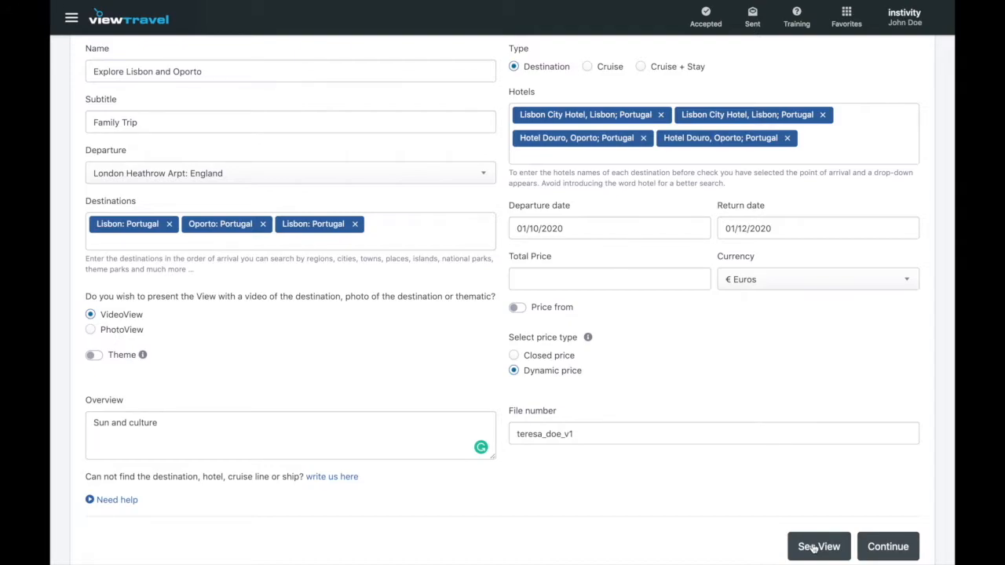
left_click(888, 548)
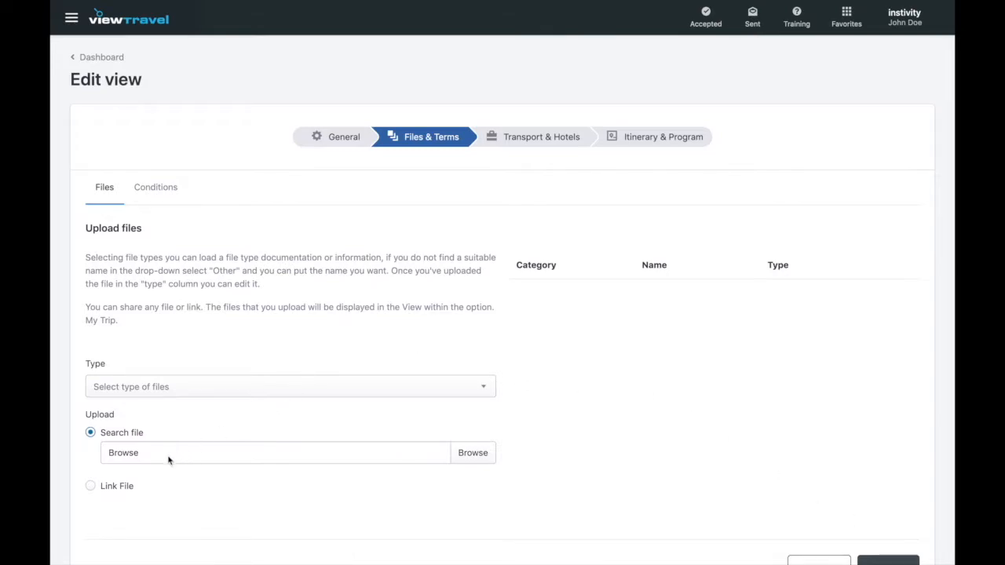
Check the link-sharing option and the terms view, then return to the file upload form.
left_click(127, 486)
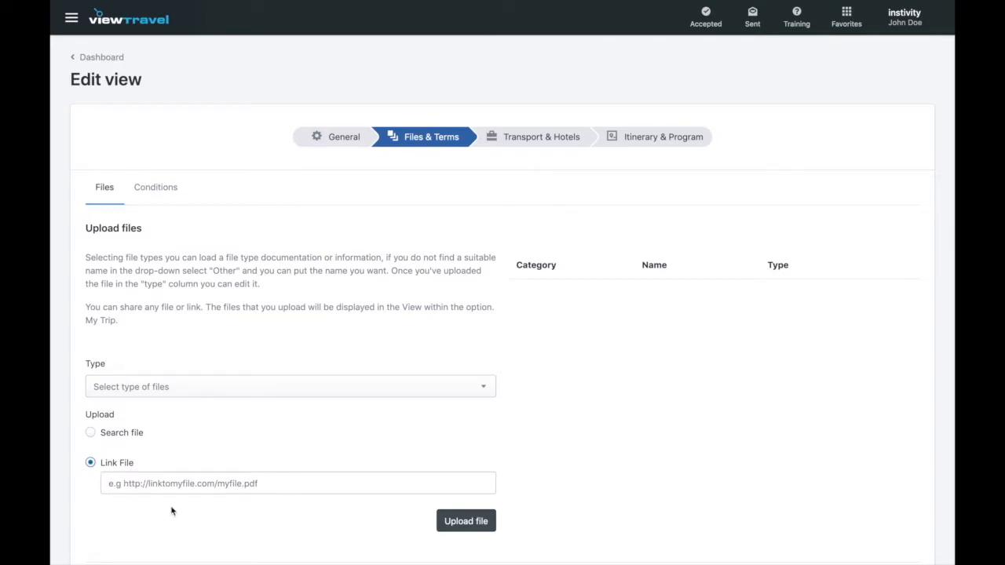
left_click(91, 434)
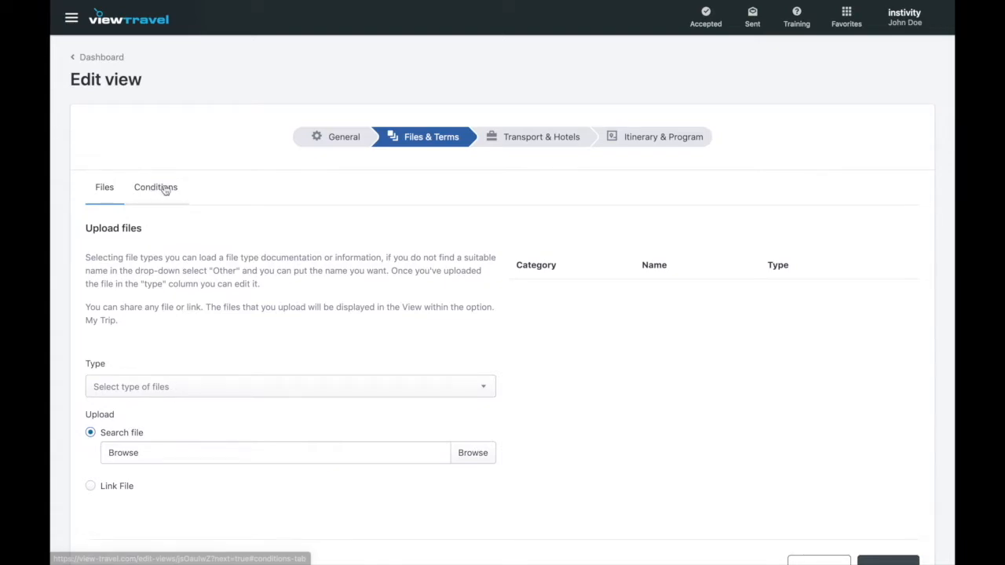
left_click(165, 190)
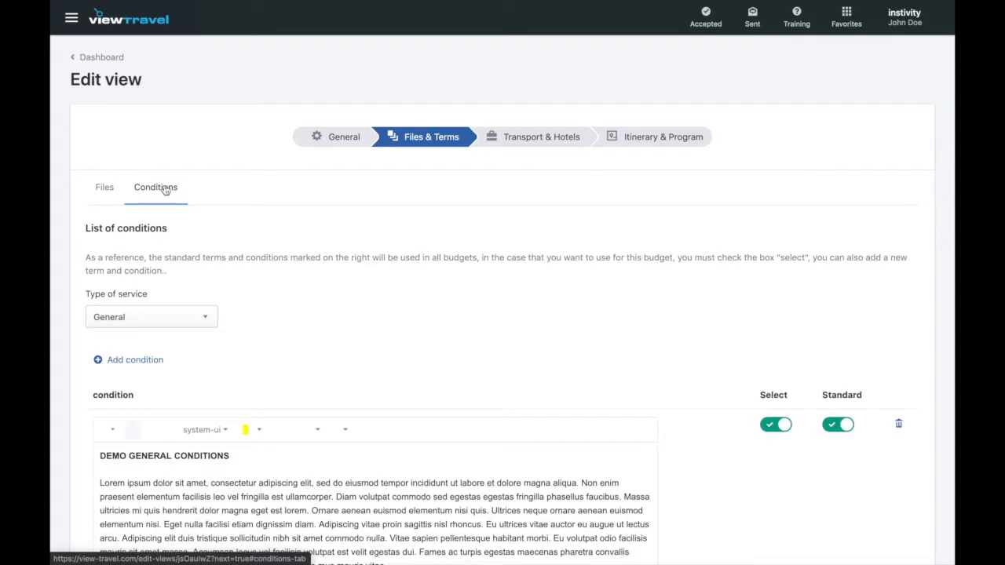
left_click(108, 194)
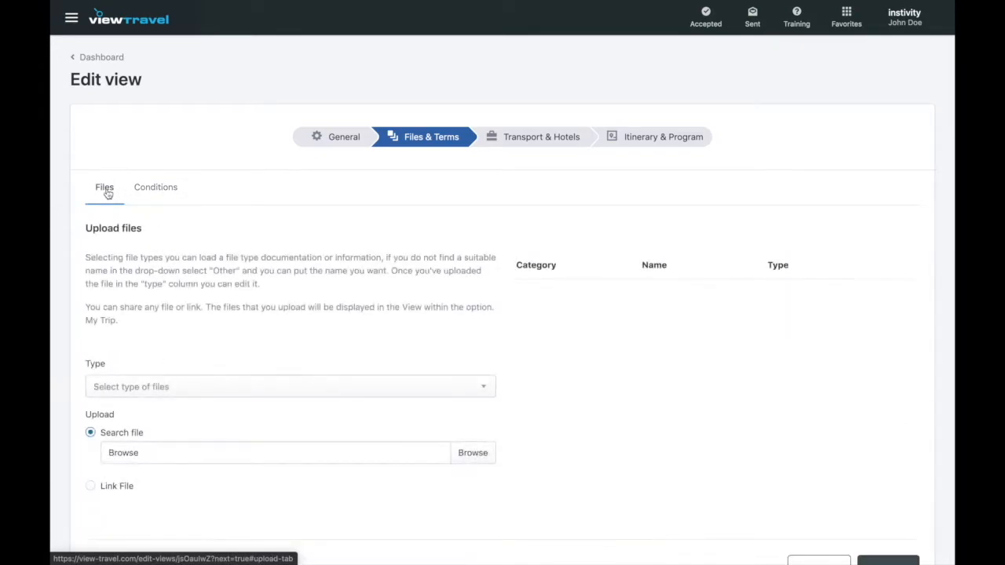
Open the file Type list and scroll through it to find Hotel Voucher.
left_click(227, 390)
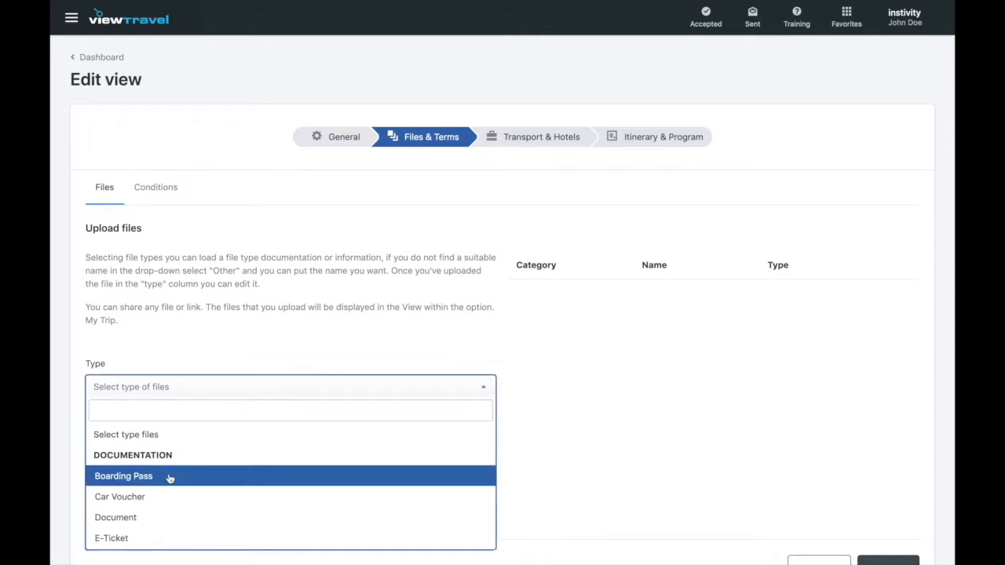
scroll(170, 478, "down", 3)
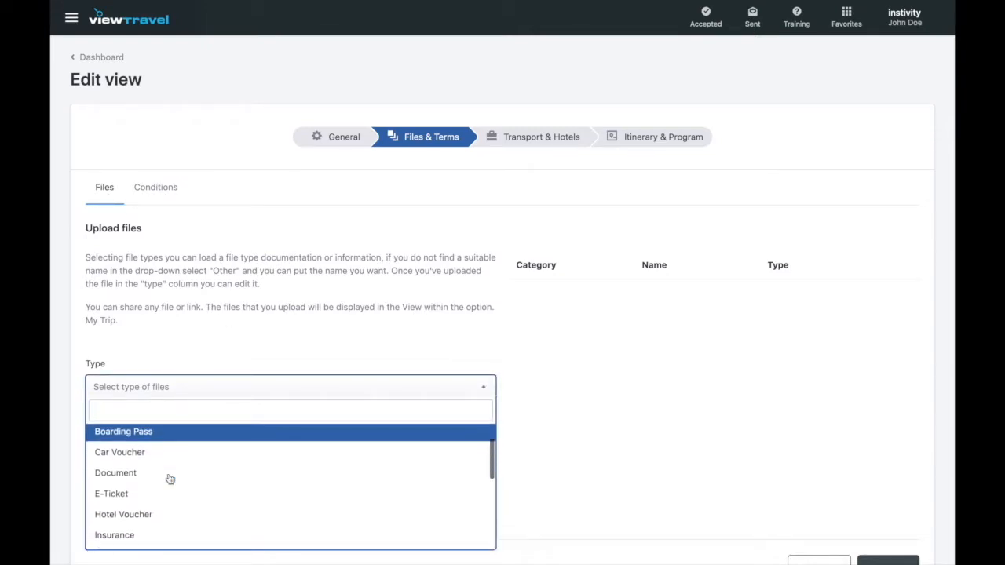
scroll(170, 479, "down", 5)
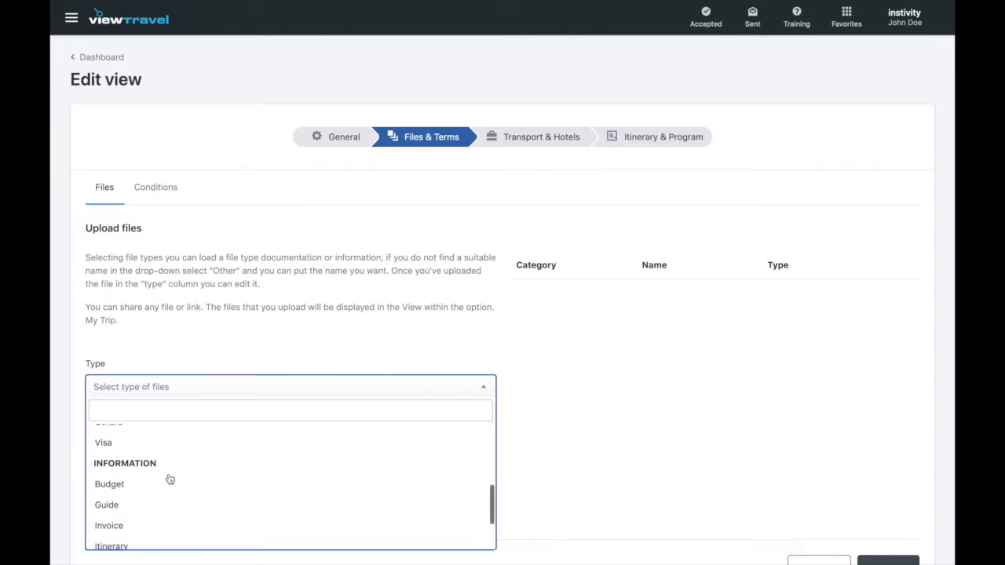
scroll(169, 478, "down", 1)
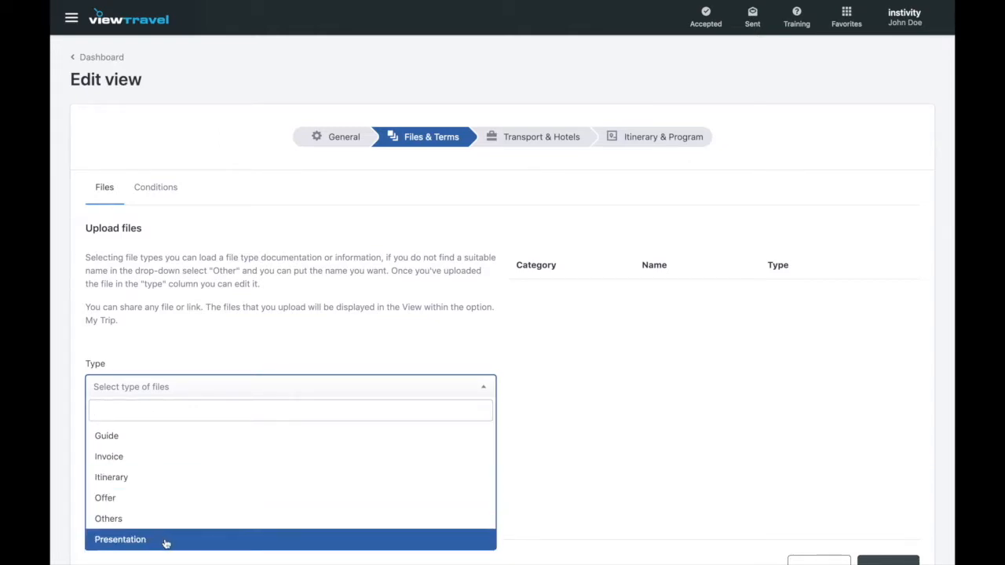
scroll(166, 544, "up", 4)
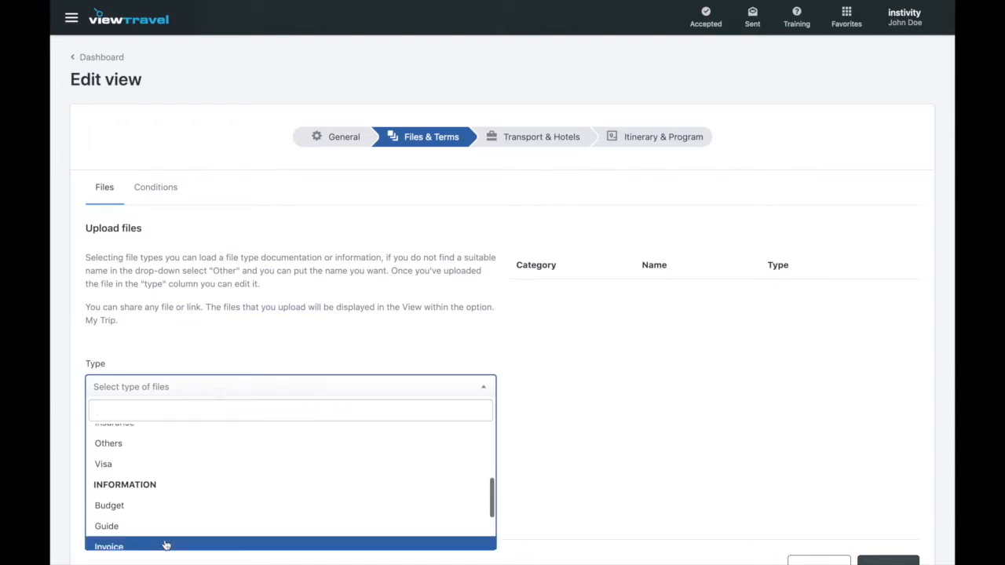
scroll(165, 544, "up", 1)
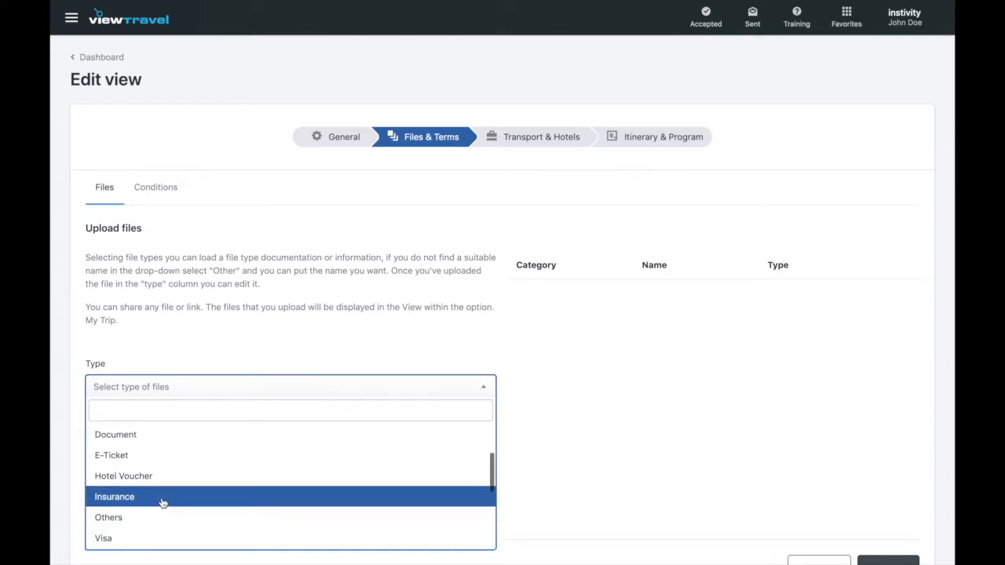
scroll(162, 503, "up", 3)
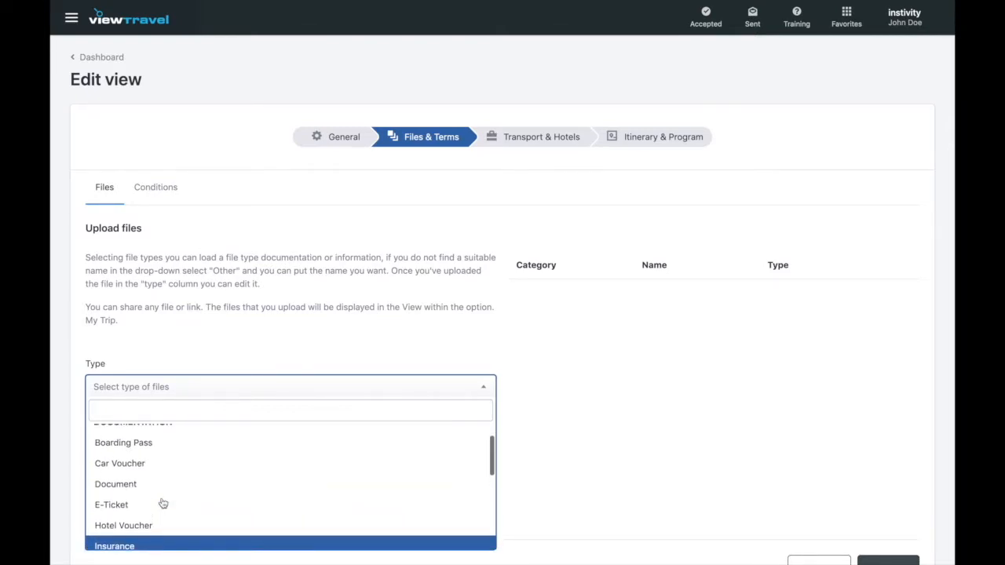
Upload gift-voucher-20190406220221.jpg as a Hotel Voucher and view the trip's Conditions tab.
left_click(162, 527)
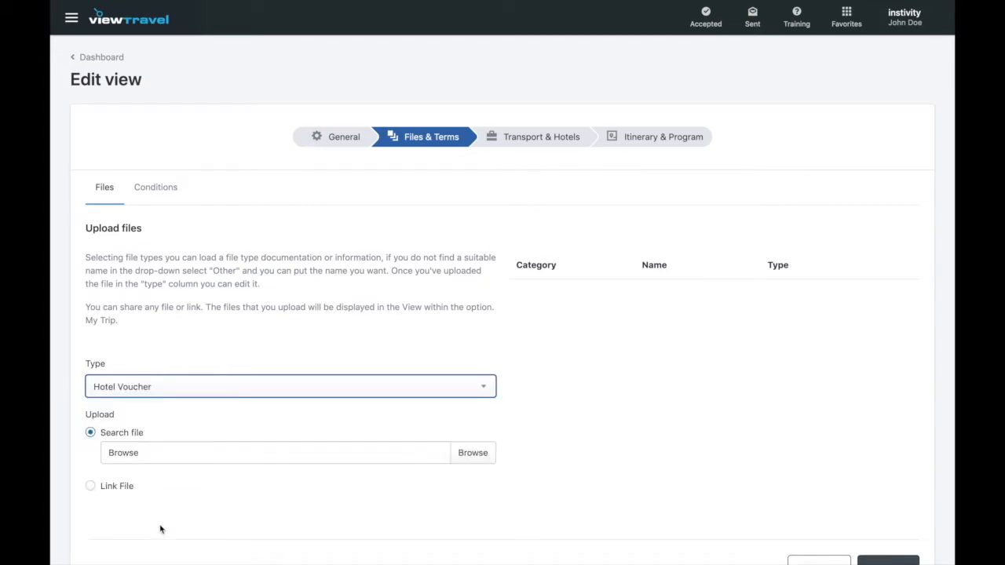
left_click(263, 459)
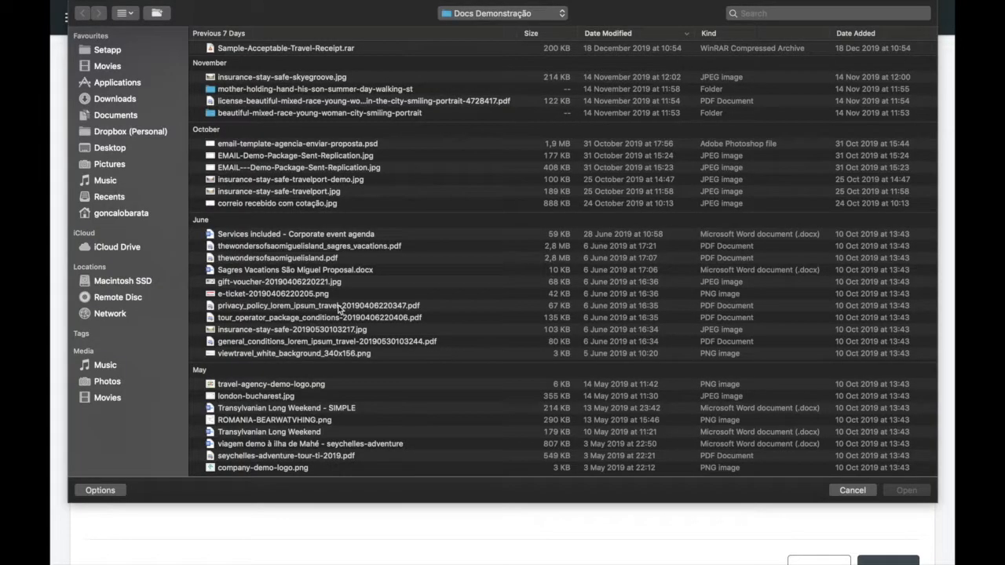
left_click(318, 283)
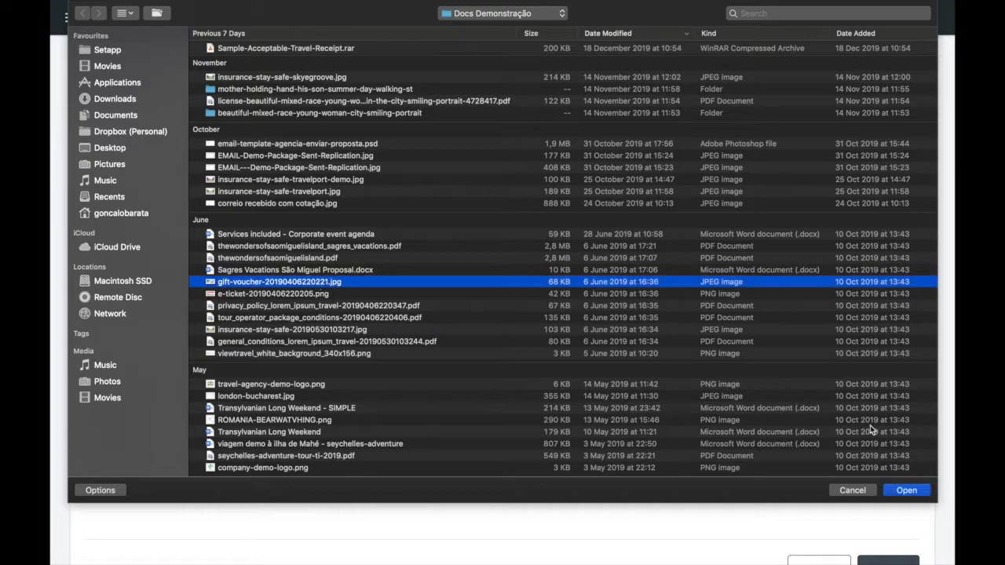
left_click(906, 490)
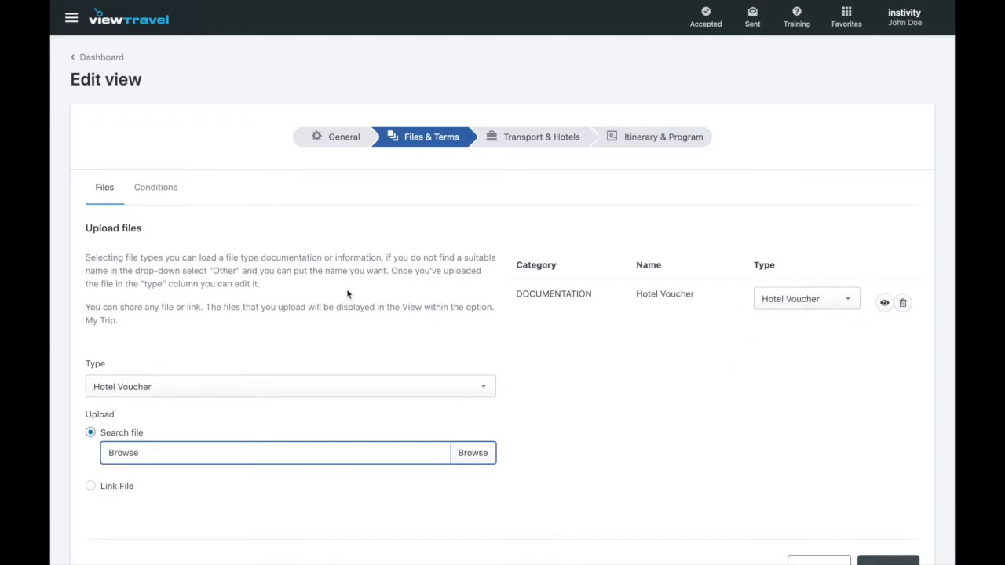
left_click(174, 197)
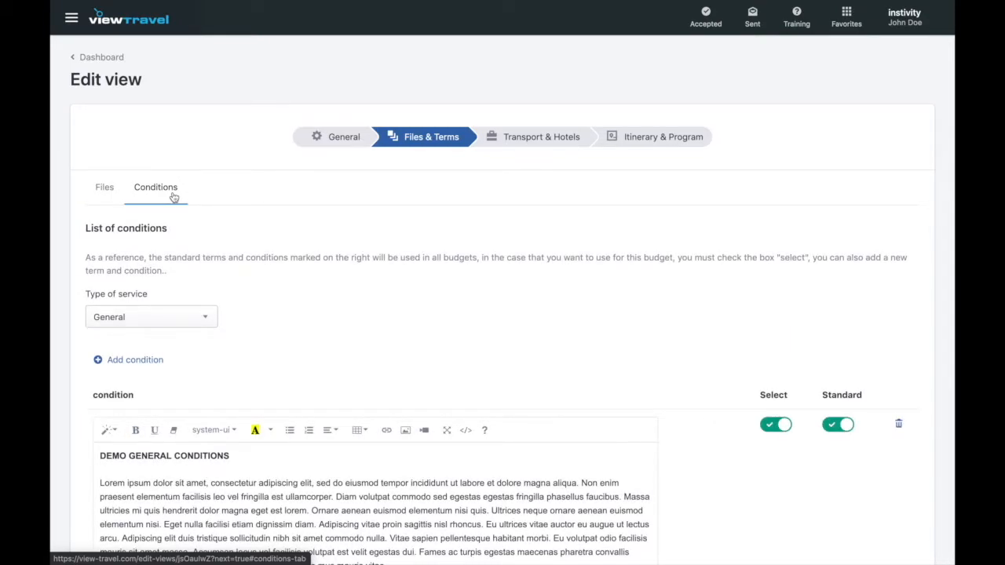
Insert a new line reading 'Testing text' right after the DEMO GENERAL CONDITIONS heading.
scroll(277, 280, "down", 2)
scroll(276, 280, "down", 2)
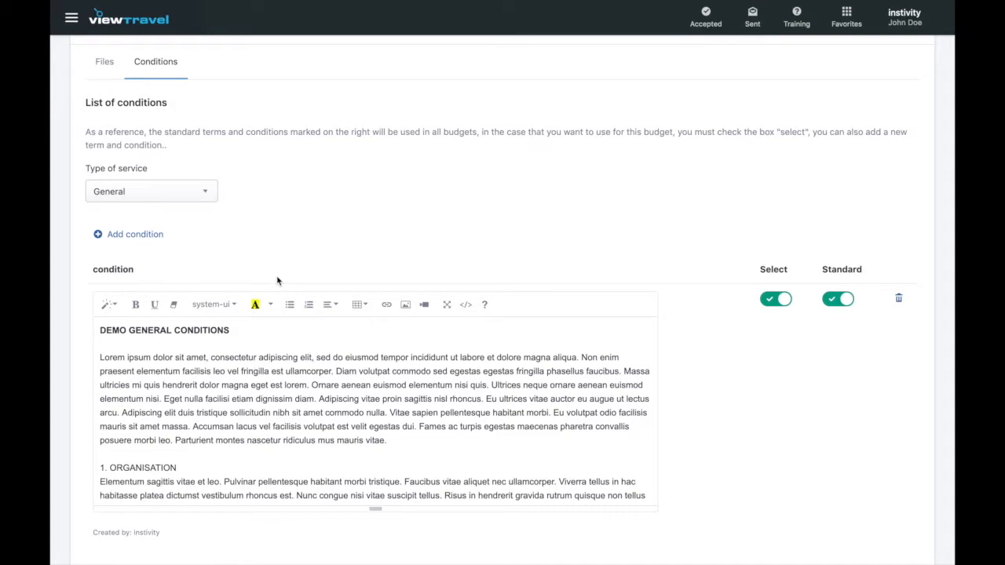
left_click(247, 322)
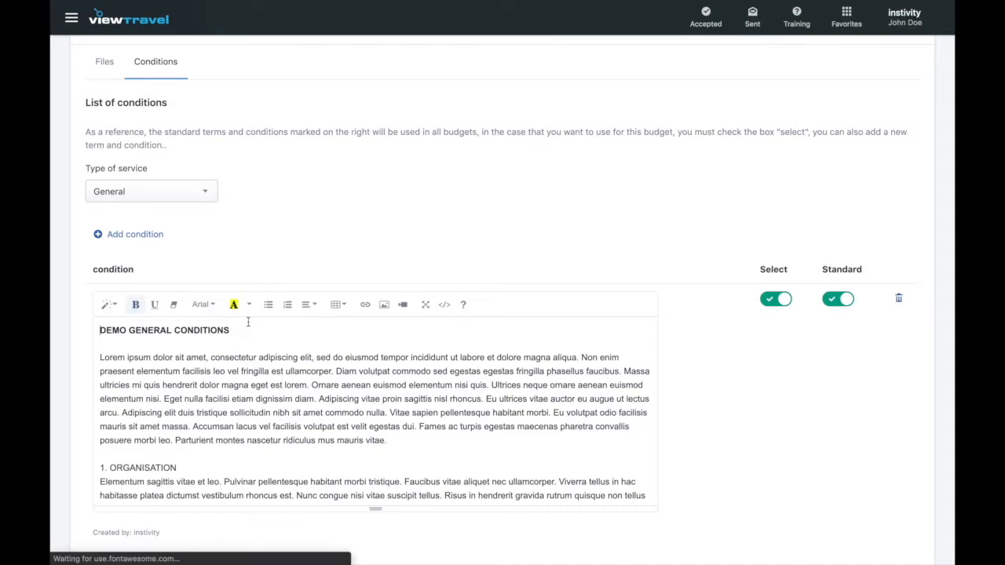
triple_click(183, 330)
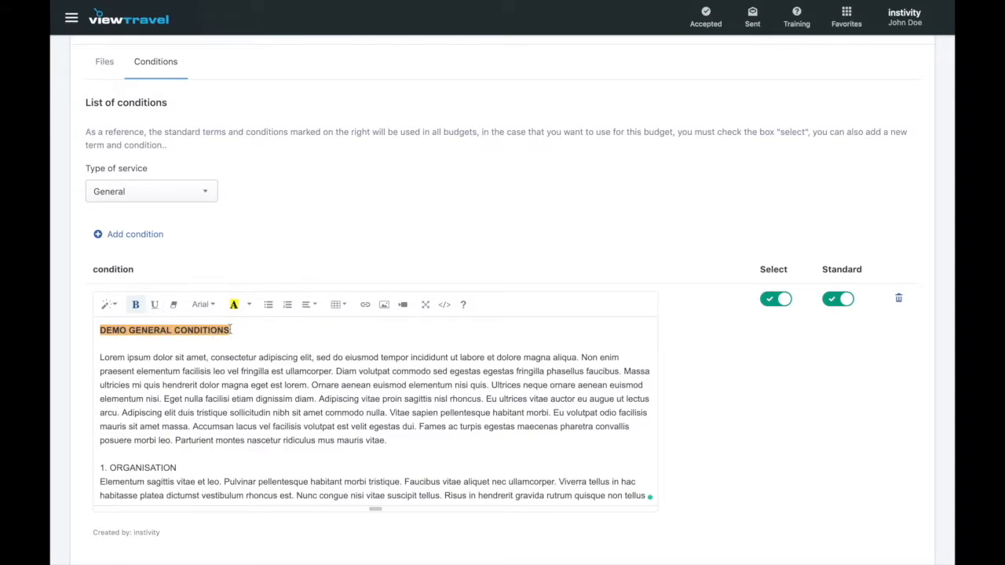
left_click(274, 334)
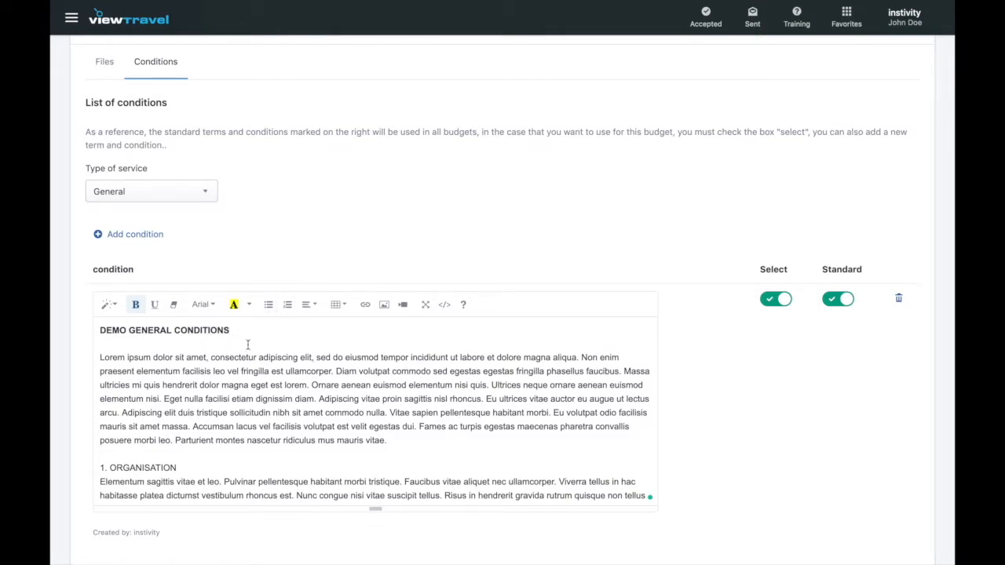
key("Return")
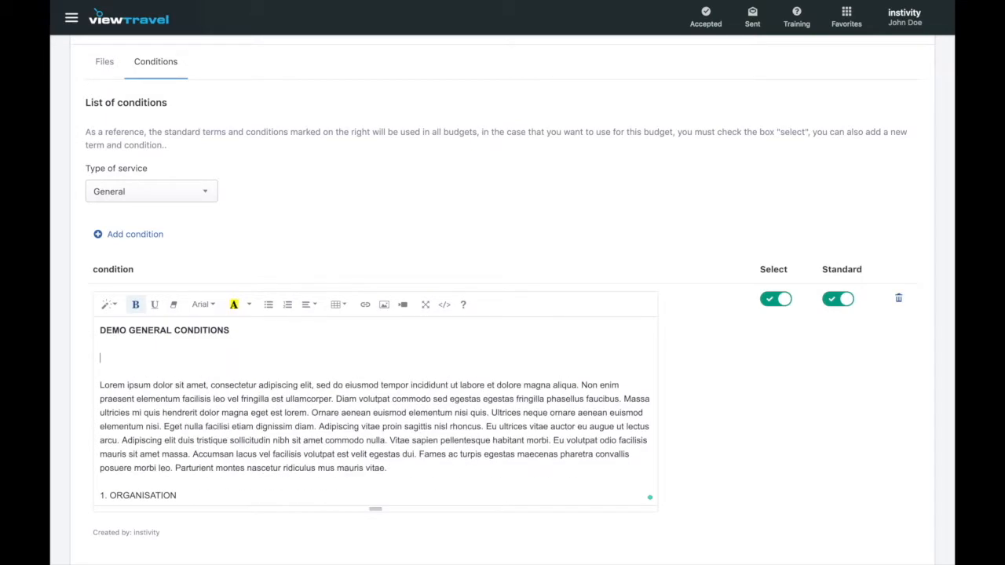
type("Testing text")
Include the General conditions in the trip, keeping them set as standard.
scroll(371, 353, "down", 3)
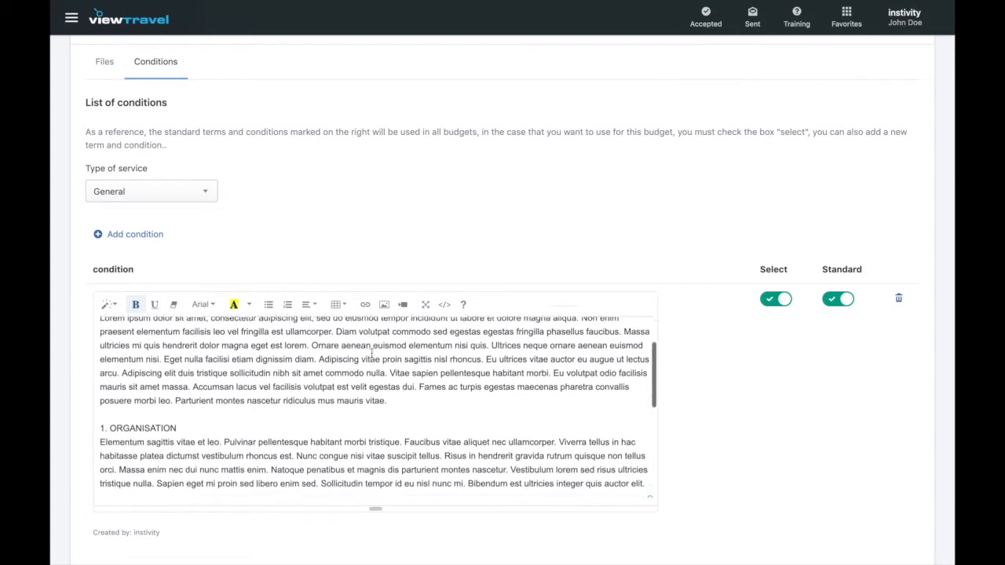
scroll(371, 353, "down", 5)
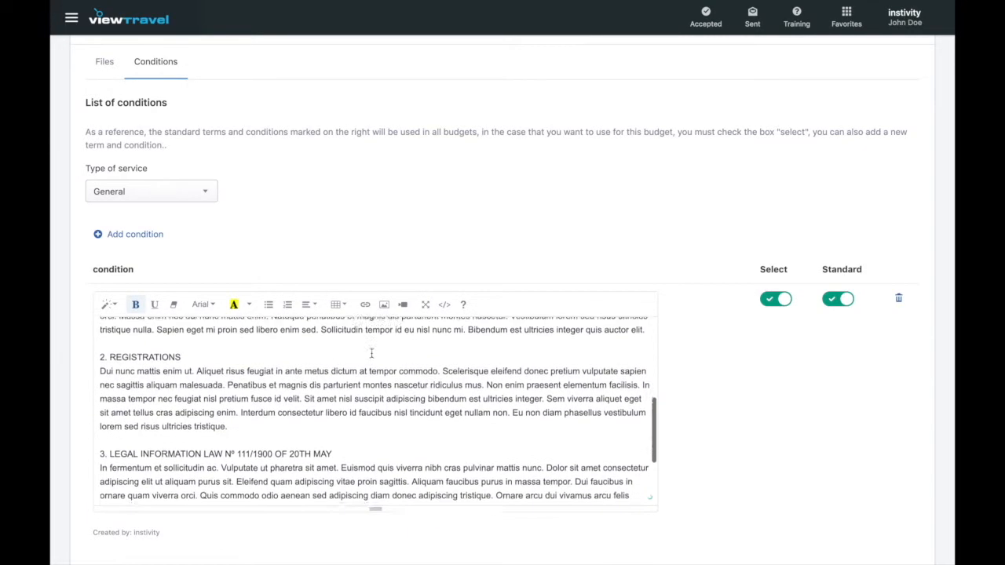
scroll(371, 354, "down", 1)
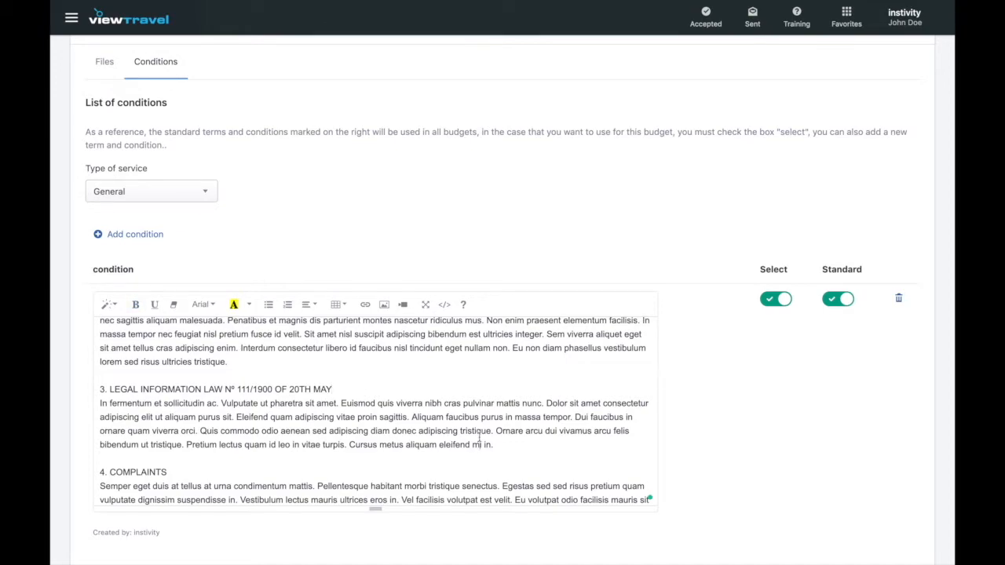
left_click(842, 300)
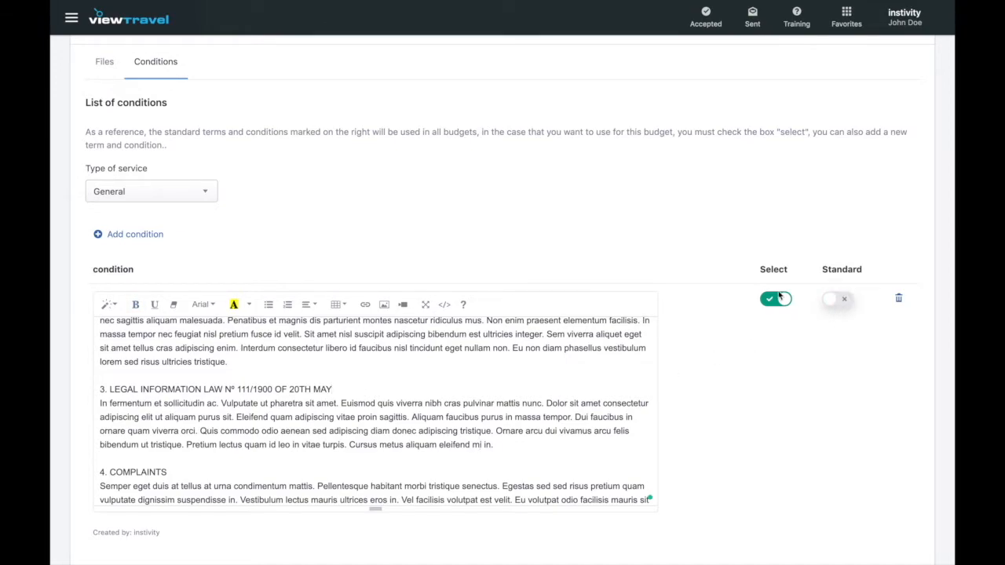
left_click(778, 297)
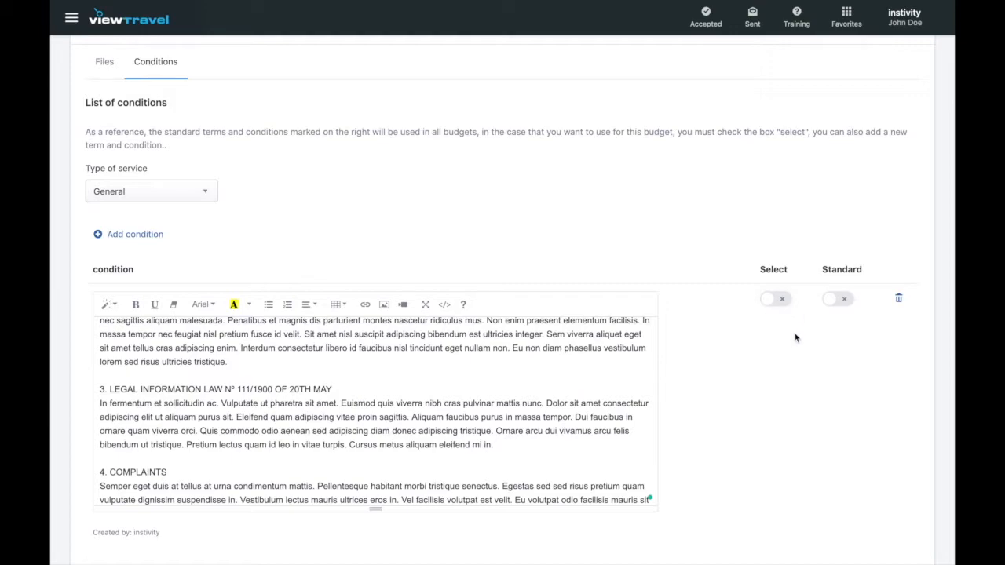
left_click(843, 305)
left_click(205, 193)
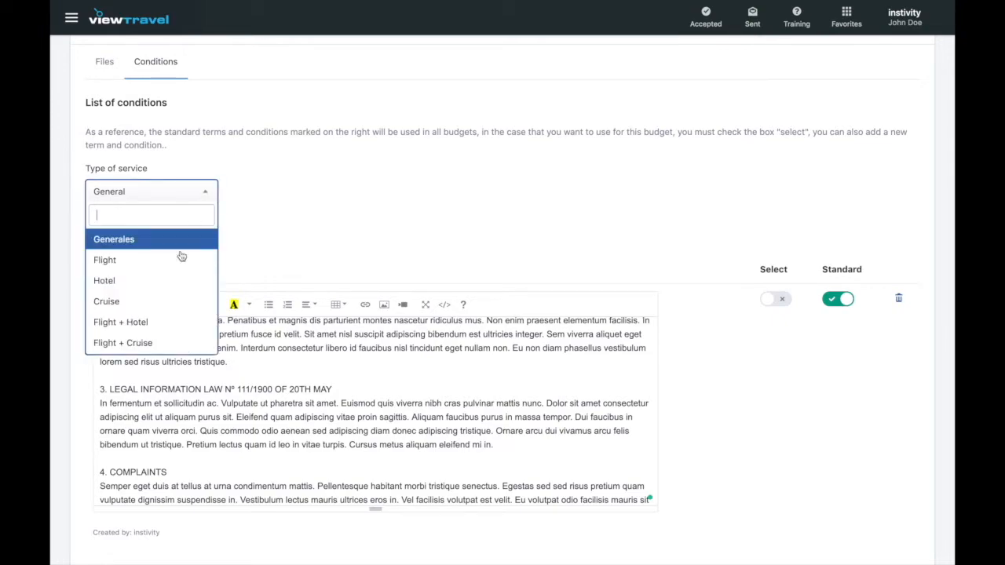
scroll(173, 269, "down", 3)
scroll(172, 269, "up", 3)
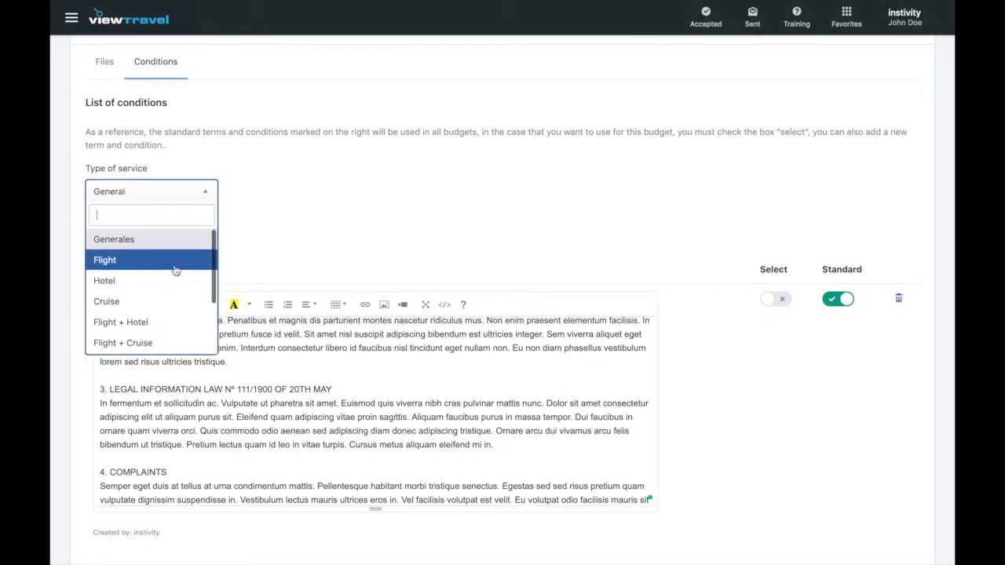
left_click(173, 242)
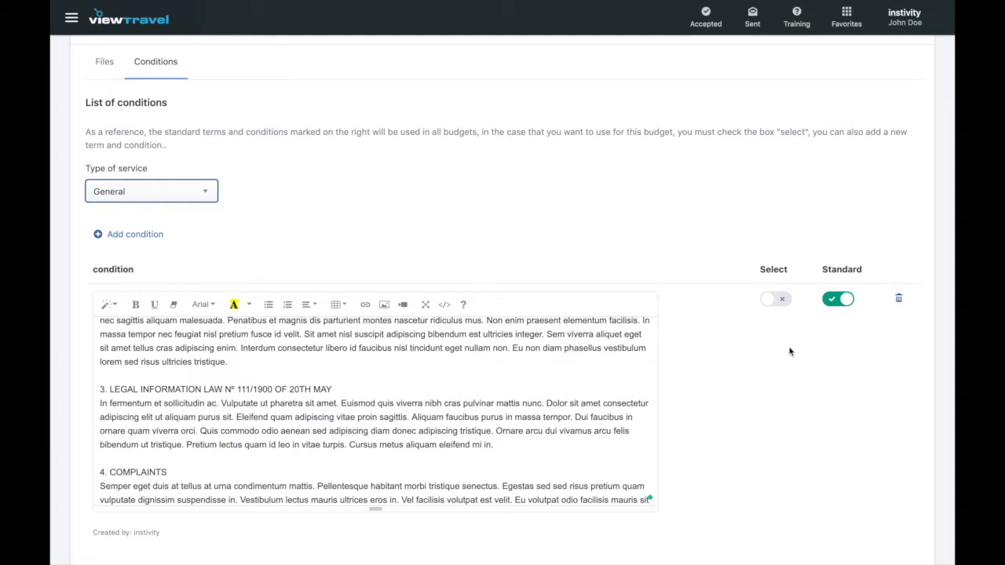
scroll(572, 385, "up", 10)
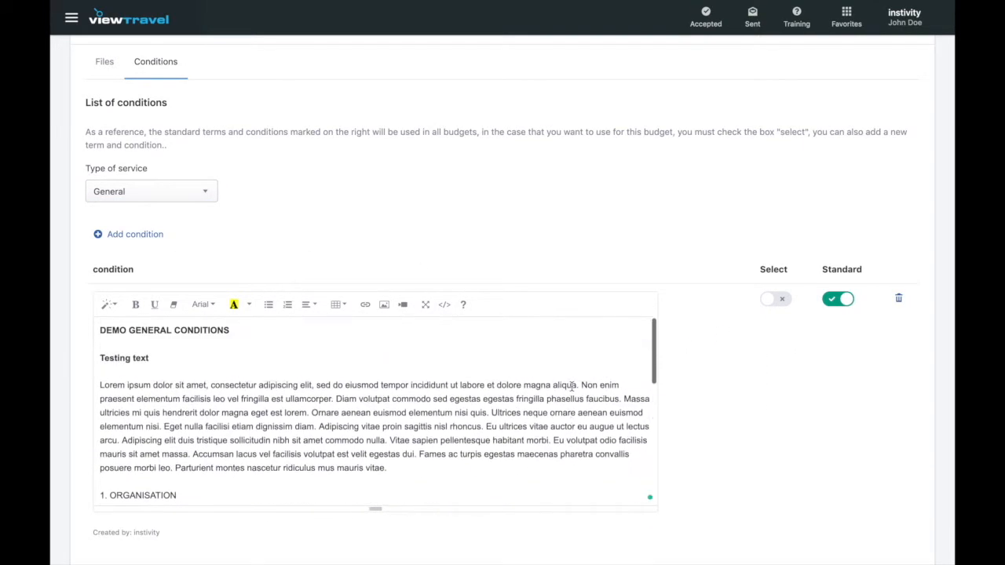
left_click(776, 305)
Switch to Operator package conditions with supplier Lorem Ipsum Tour Operator.
left_click(204, 195)
scroll(175, 277, "down", 3)
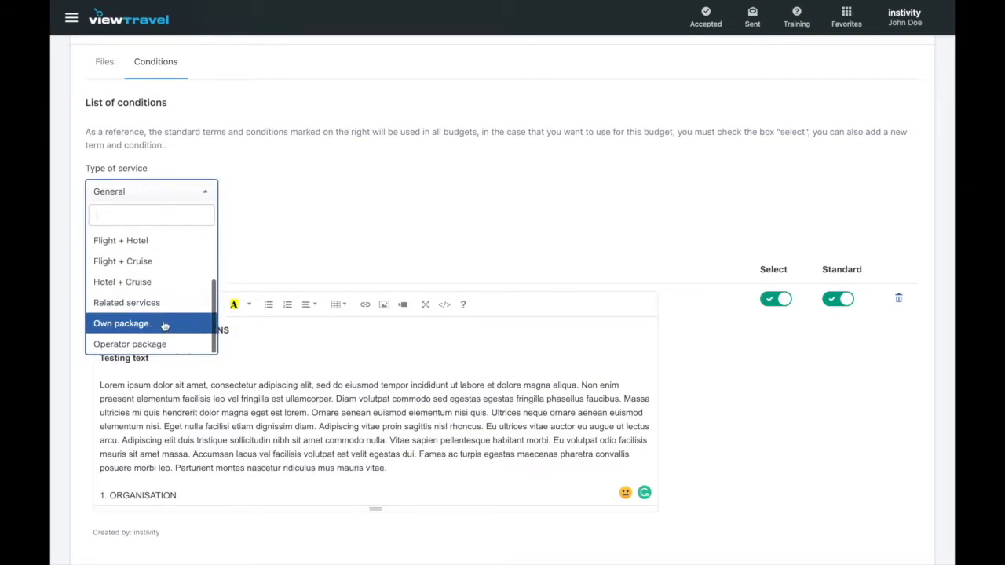
left_click(162, 343)
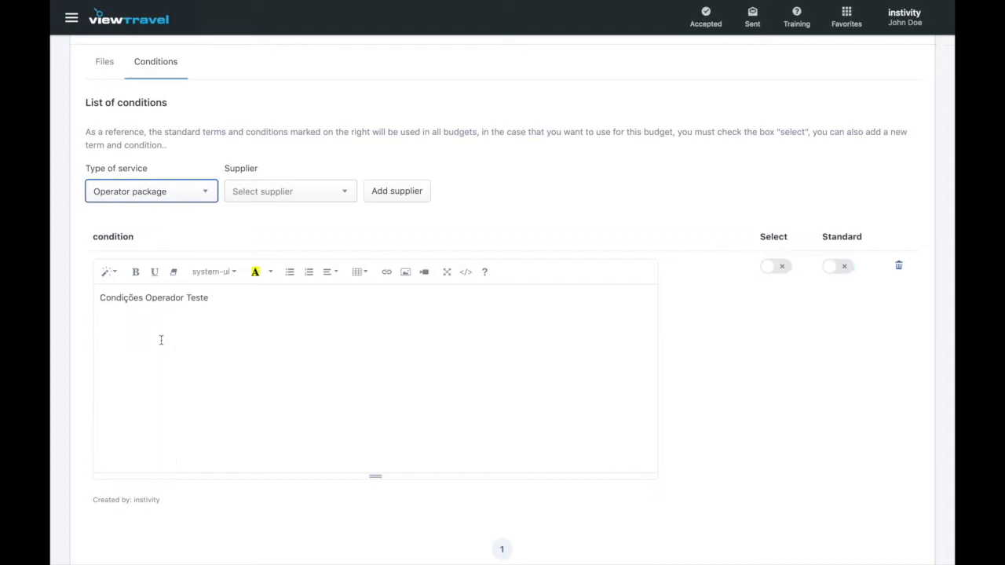
left_click(343, 197)
left_click(320, 323)
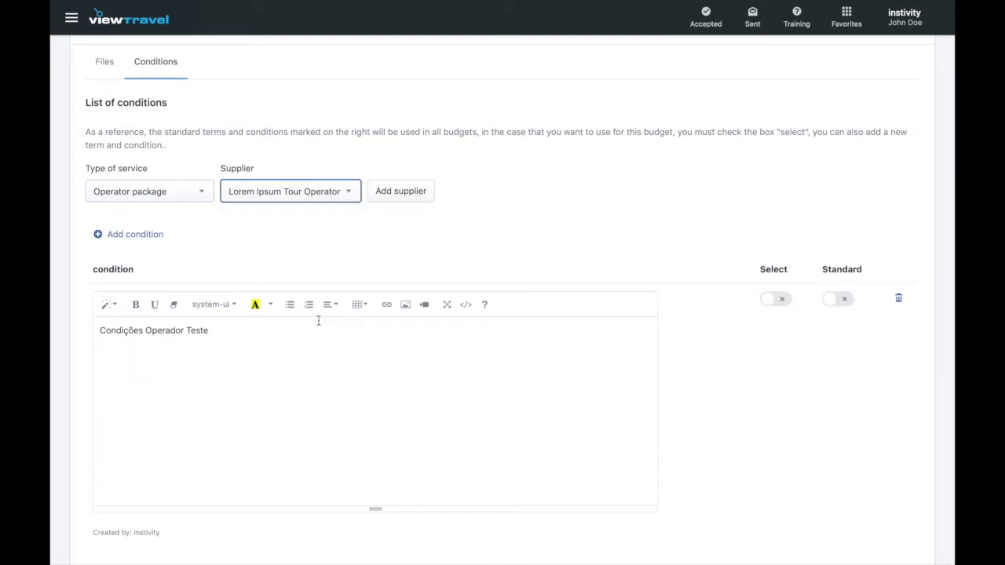
Bold the operator conditions' title line and include those conditions in the trip.
left_click(315, 387)
scroll(315, 387, "up", 1)
scroll(315, 387, "down", 1)
scroll(315, 387, "up", 1)
scroll(315, 387, "up", 1)
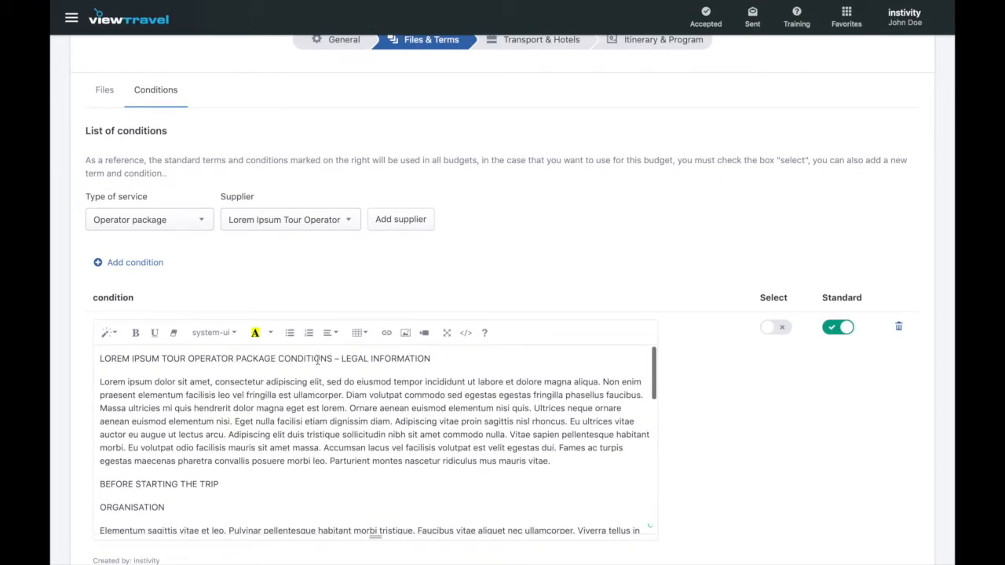
triple_click(318, 358)
left_click(136, 333)
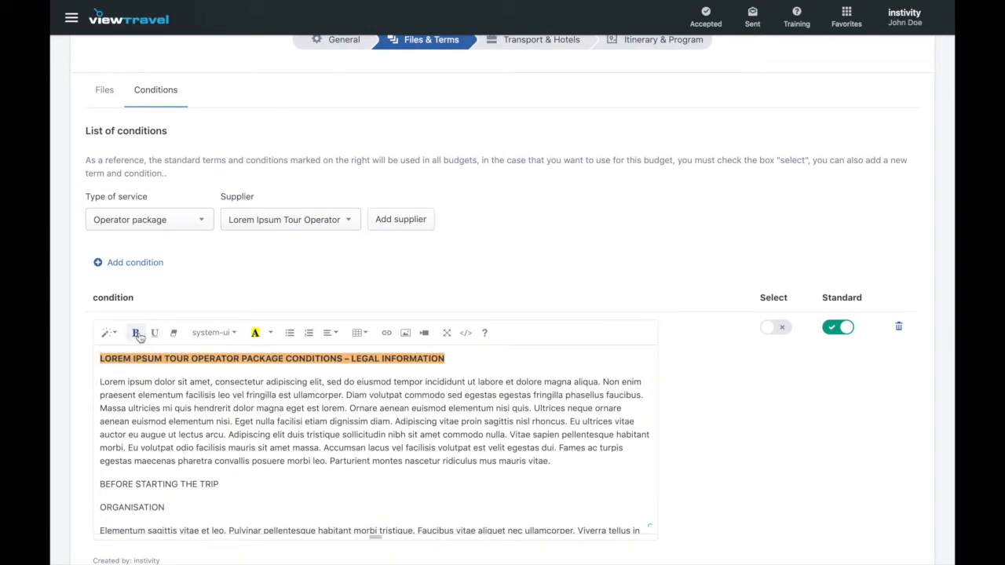
left_click(242, 372)
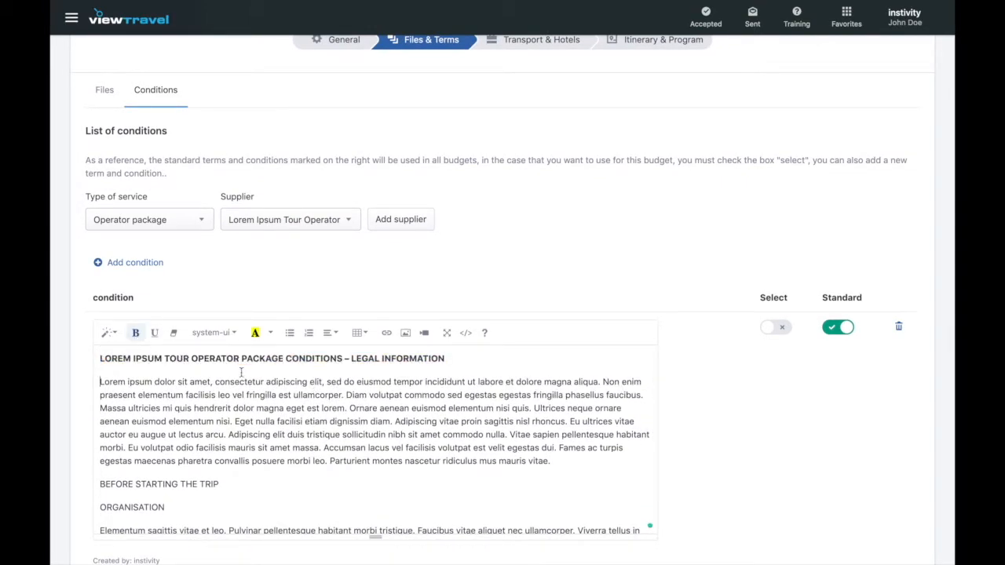
left_click(777, 328)
scroll(761, 382, "down", 3)
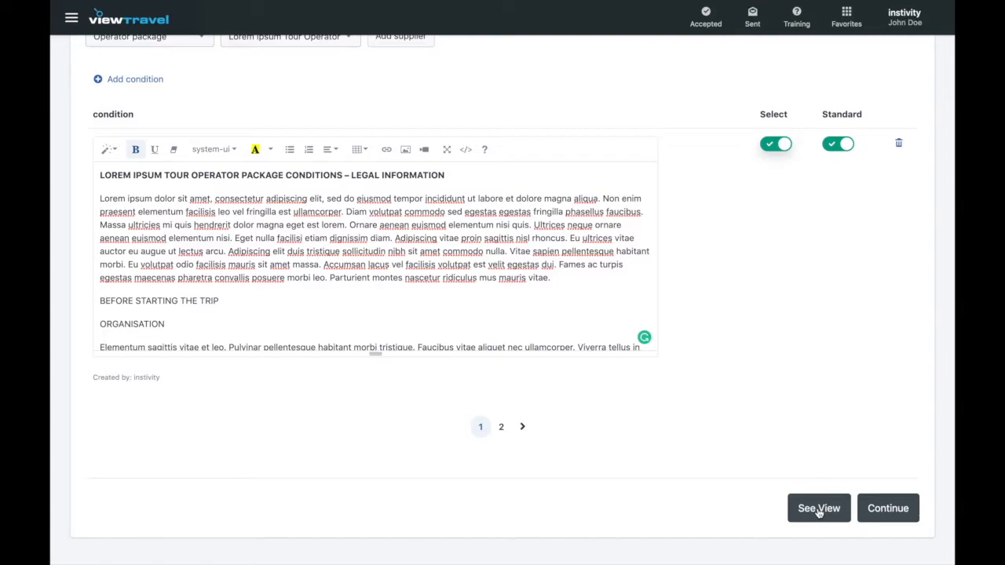
Go to the Transport & Hotels step and set the first leg's transport to Flight.
left_click(888, 508)
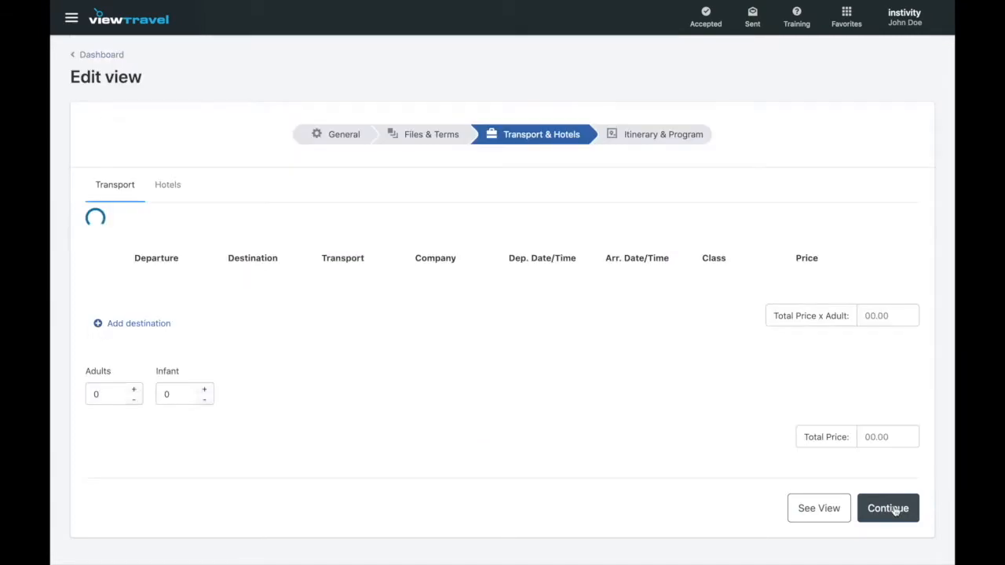
scroll(480, 404, "up", 3)
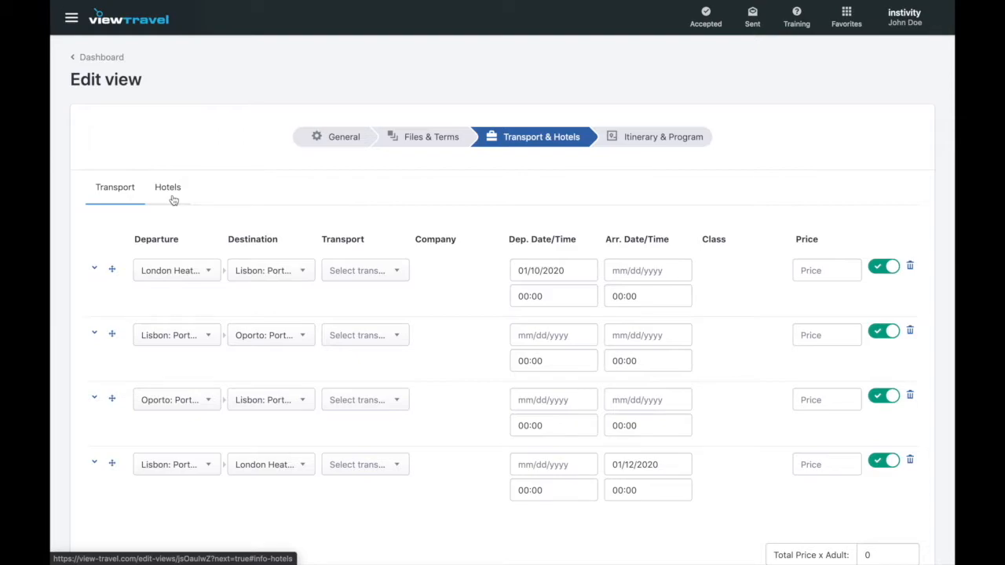
left_click(392, 273)
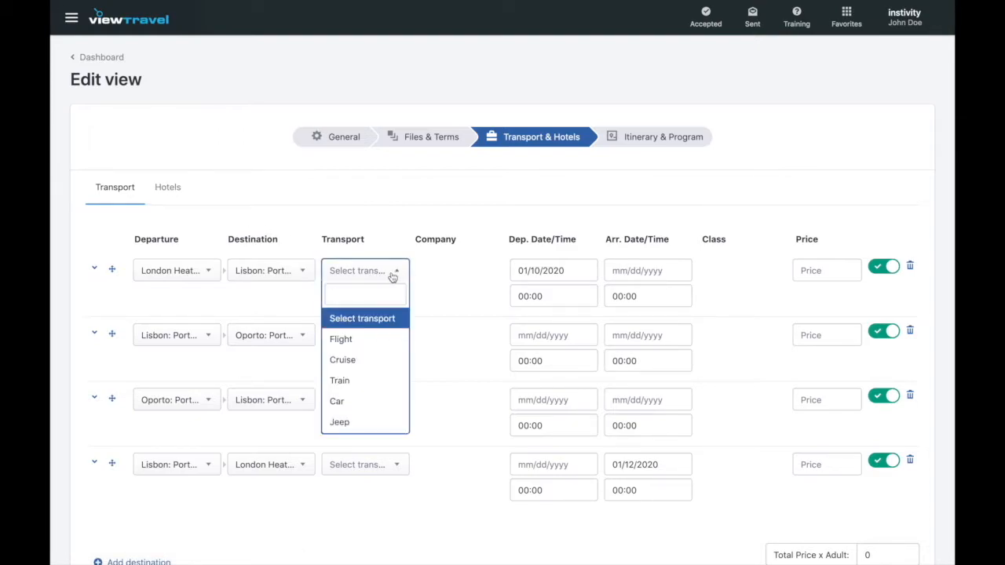
left_click(367, 343)
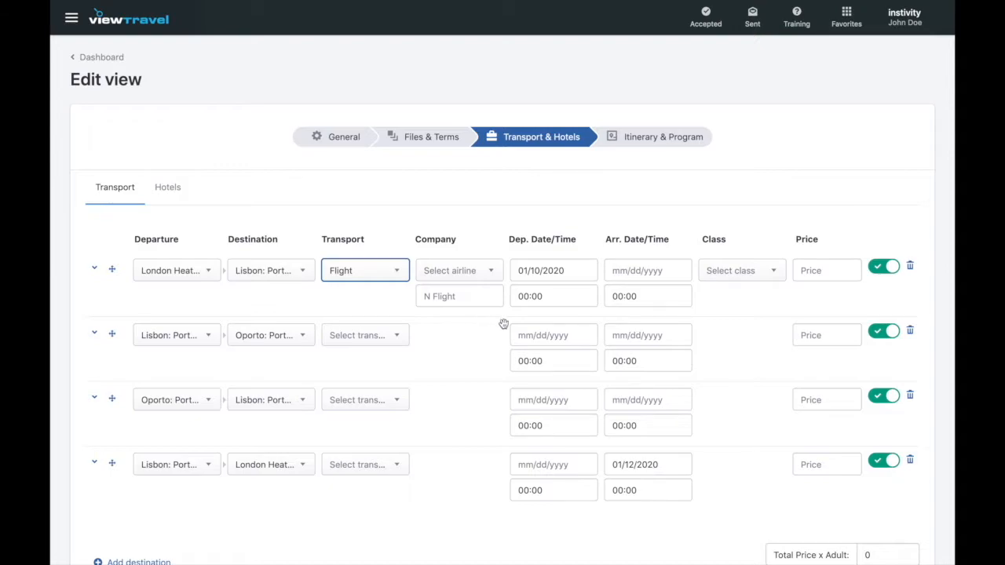
Choose TAP Air Portugal as the London–Lisbon flight's airline.
left_click(494, 273)
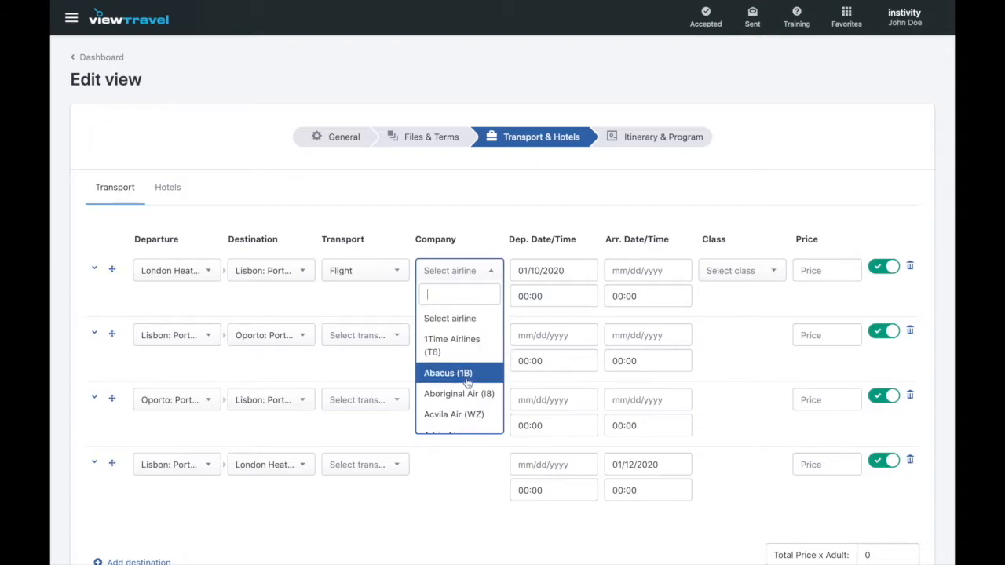
scroll(467, 385, "down", 1)
scroll(467, 386, "down", 1)
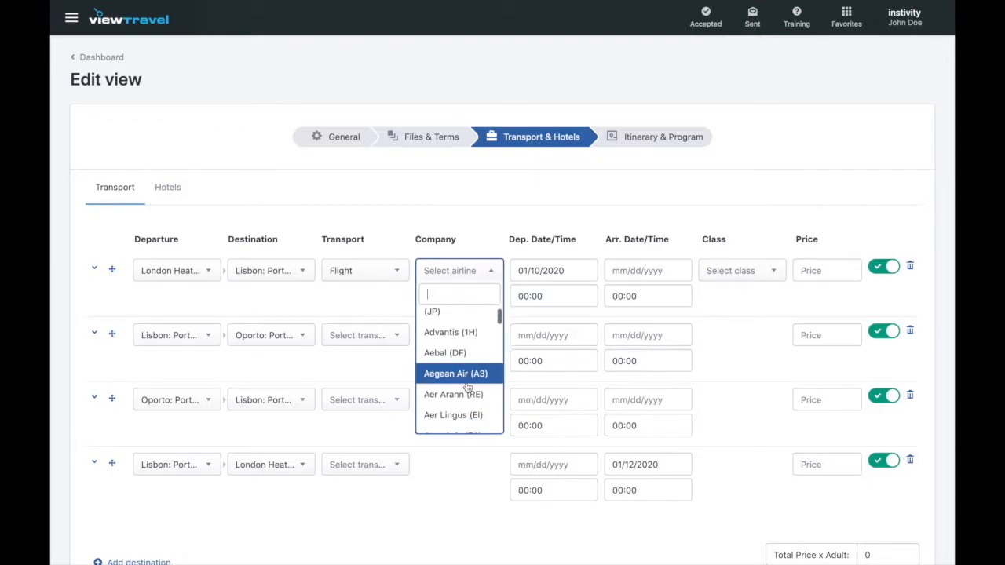
scroll(467, 386, "up", 2)
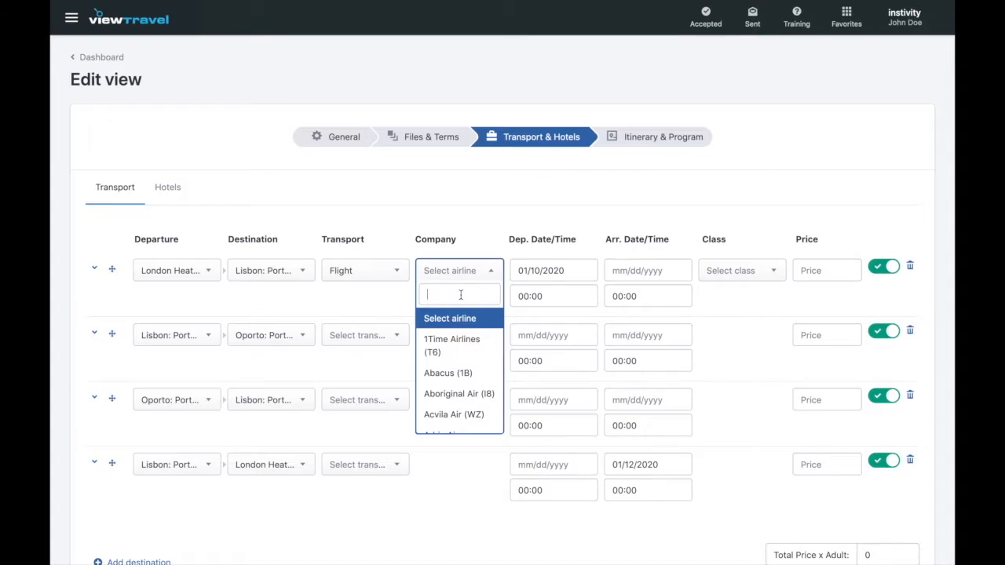
type("tap")
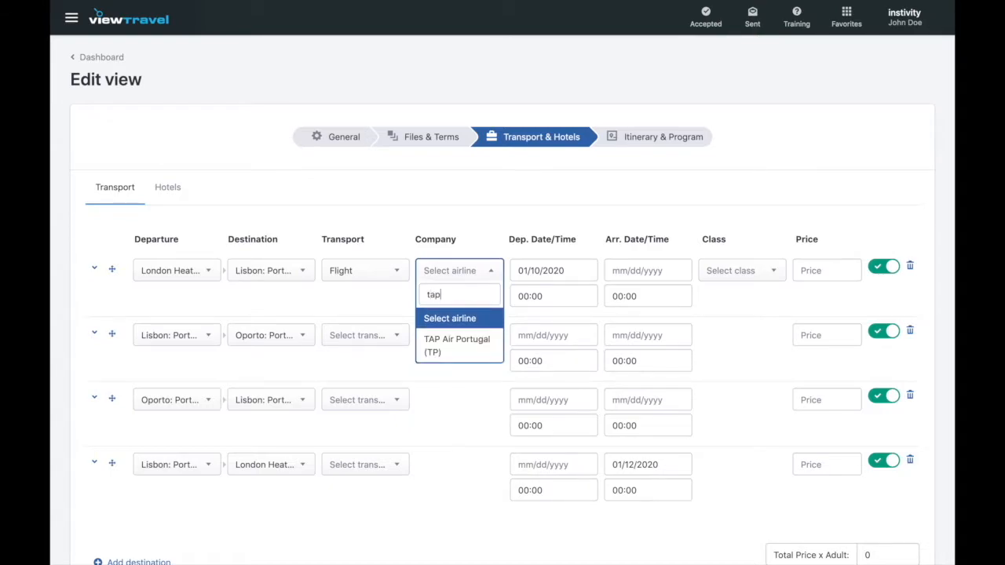
left_click(461, 347)
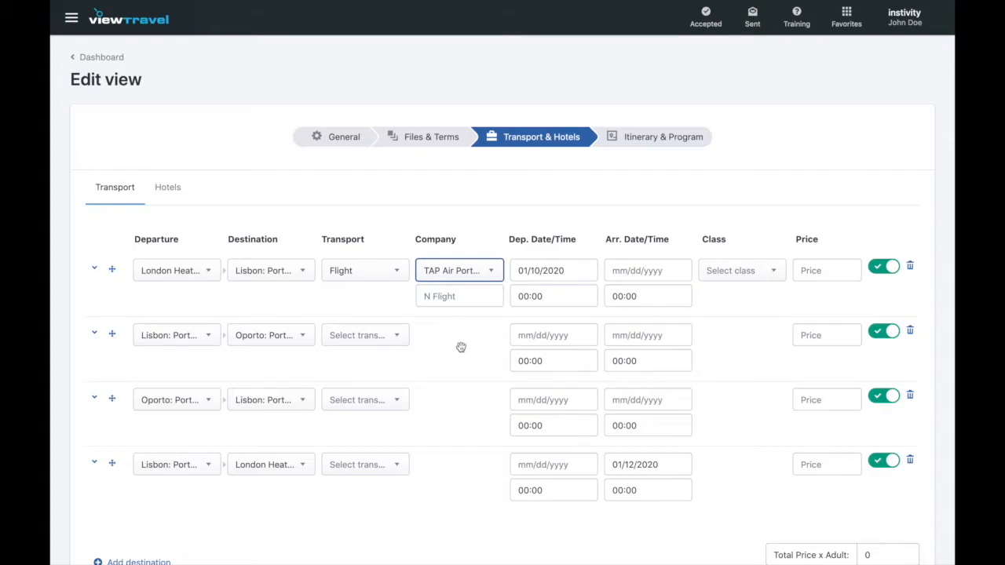
left_click(452, 296)
Enter flight number TP 325 and arrival date 10 January 2020.
type("TP 325")
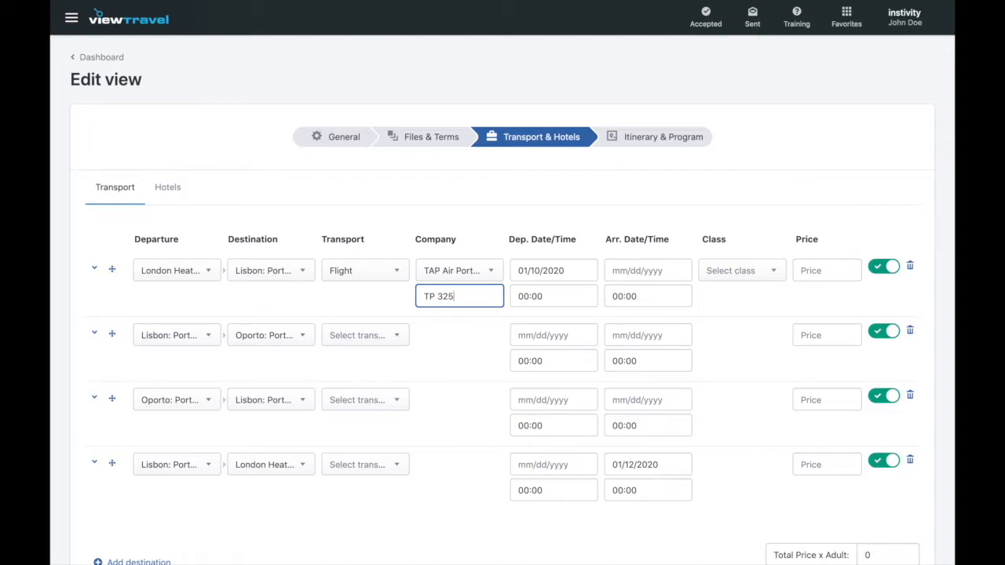
left_click(644, 272)
left_click(775, 298)
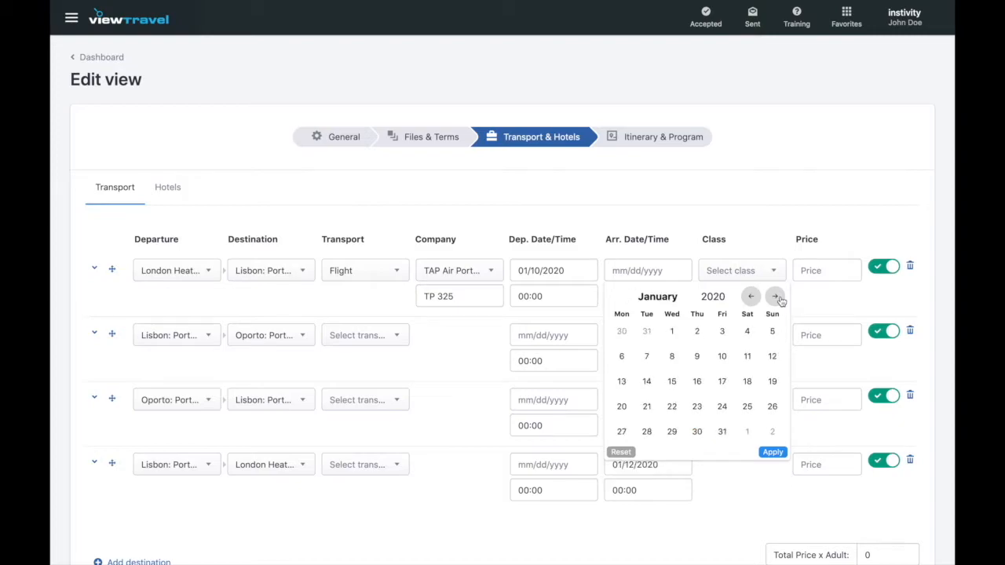
left_click(725, 358)
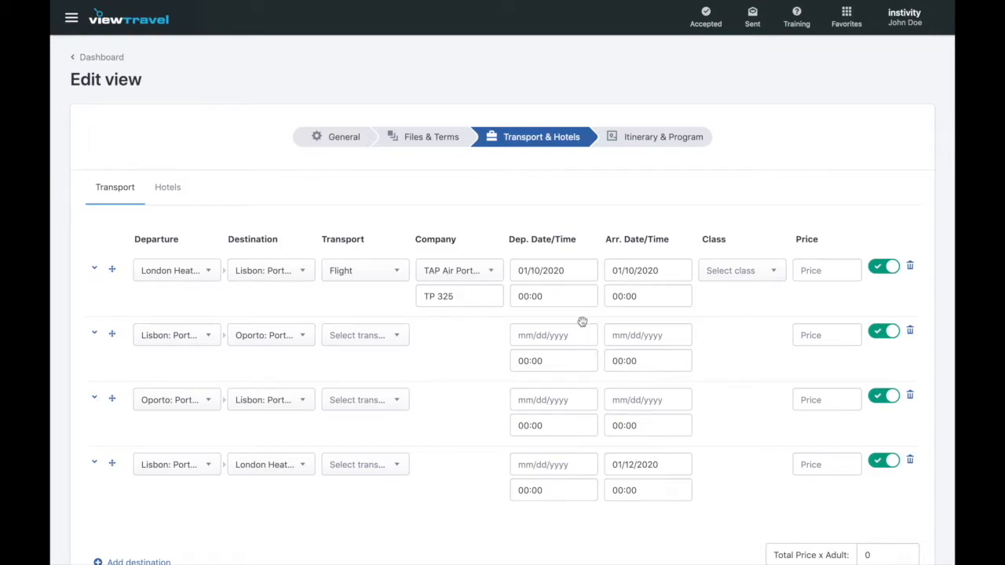
Set departure 08:15, arrival 10:55, and Economy class for the first flight.
left_click(540, 304)
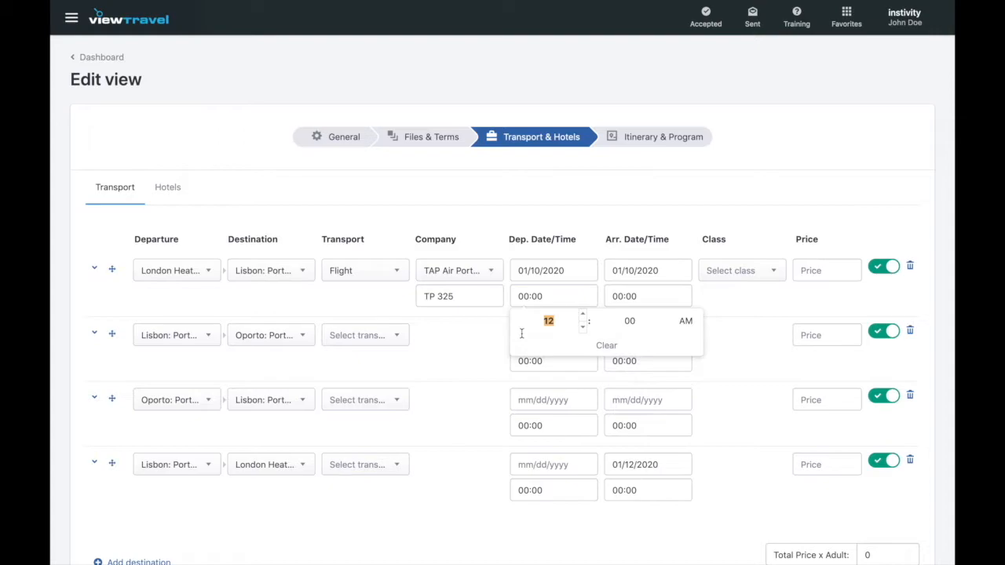
type("081")
left_click(656, 298)
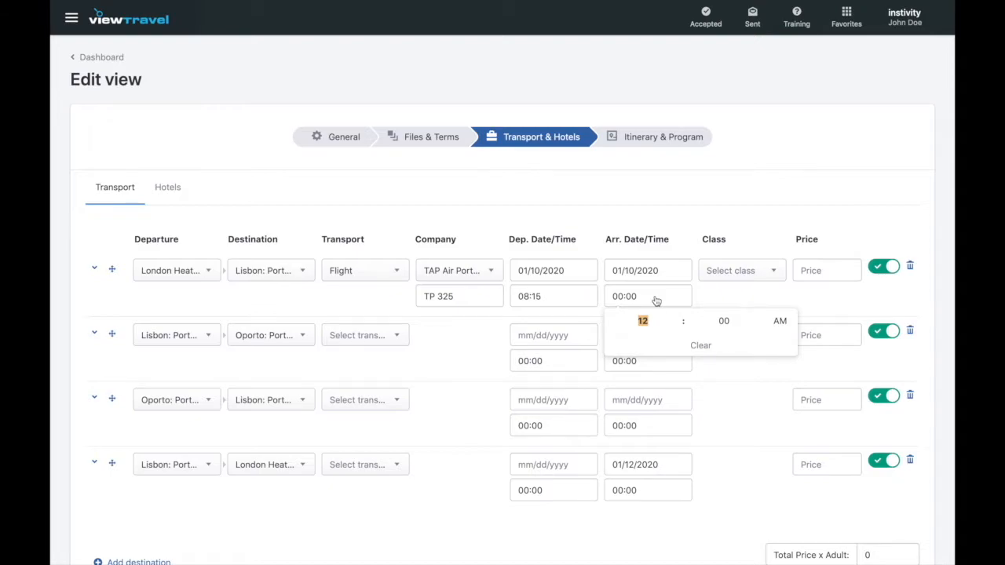
type("1055")
left_click(745, 296)
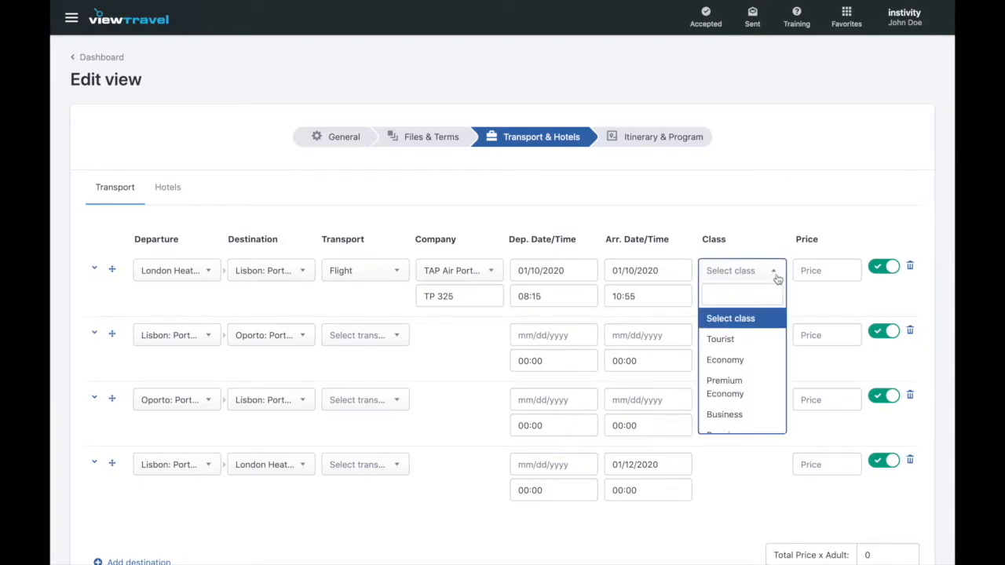
left_click(753, 361)
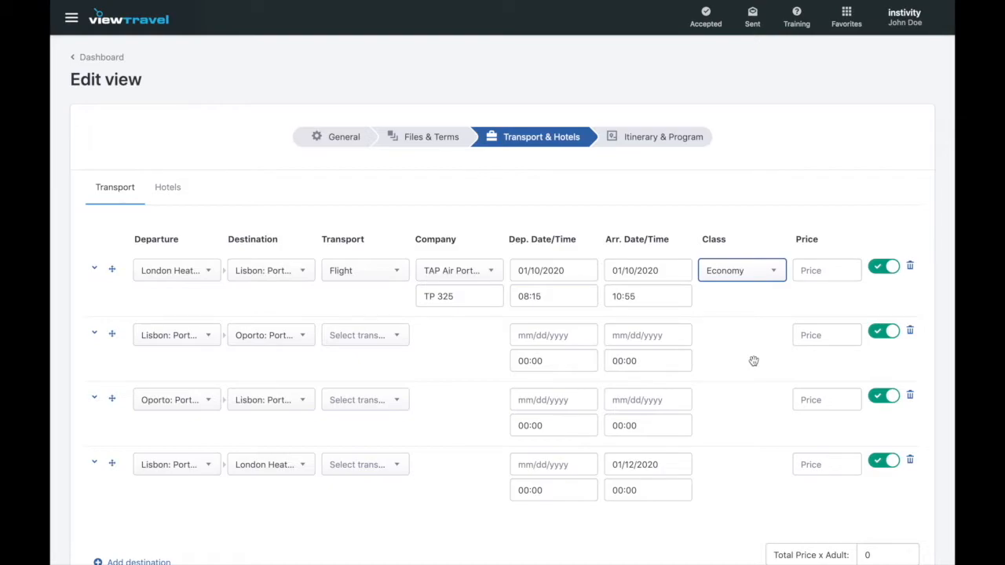
scroll(754, 361, "down", 3)
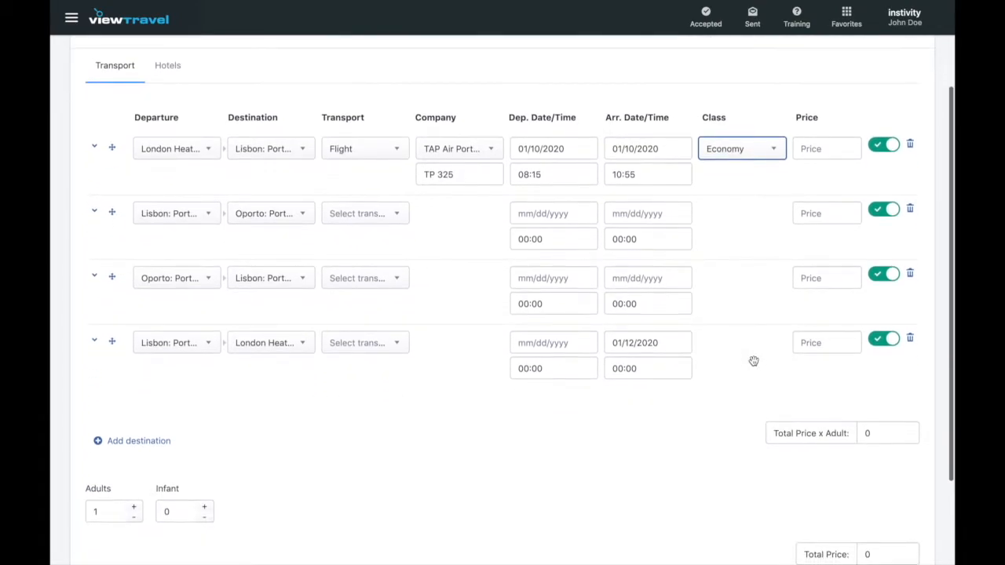
scroll(754, 360, "down", 1)
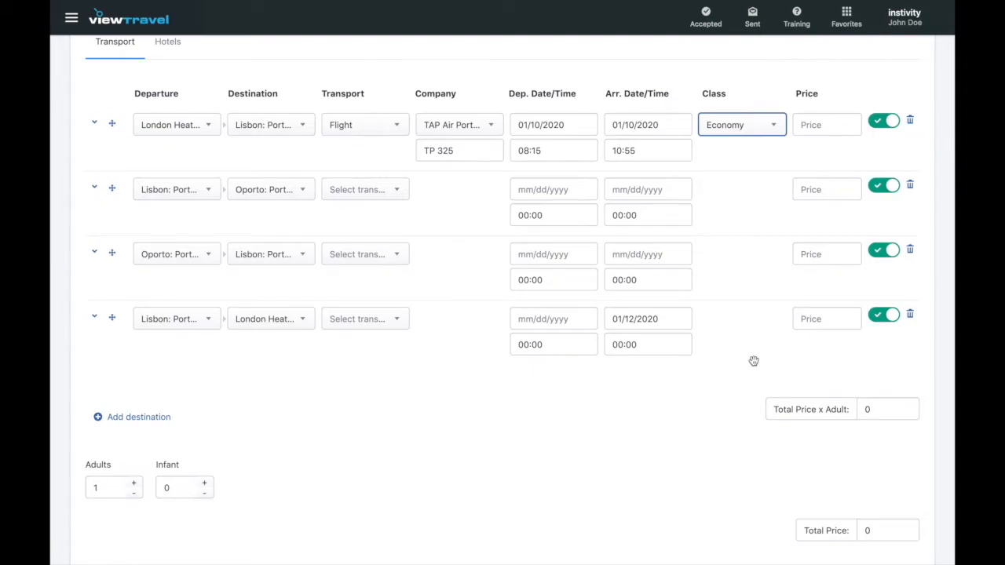
scroll(753, 360, "up", 1)
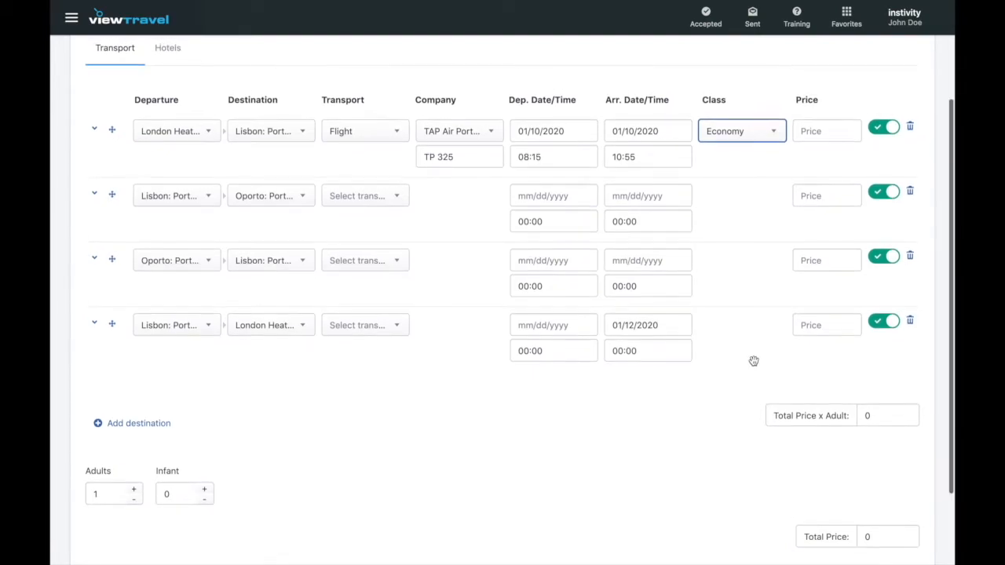
Price the London–Lisbon flight at 75 and add the comment 'Vegan meals confirmed'.
left_click(834, 141)
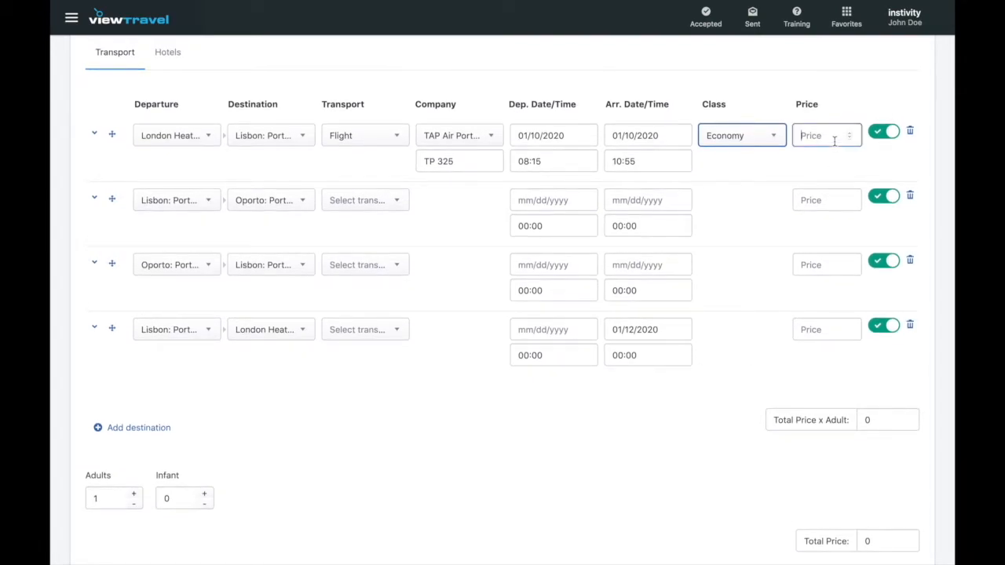
type("75")
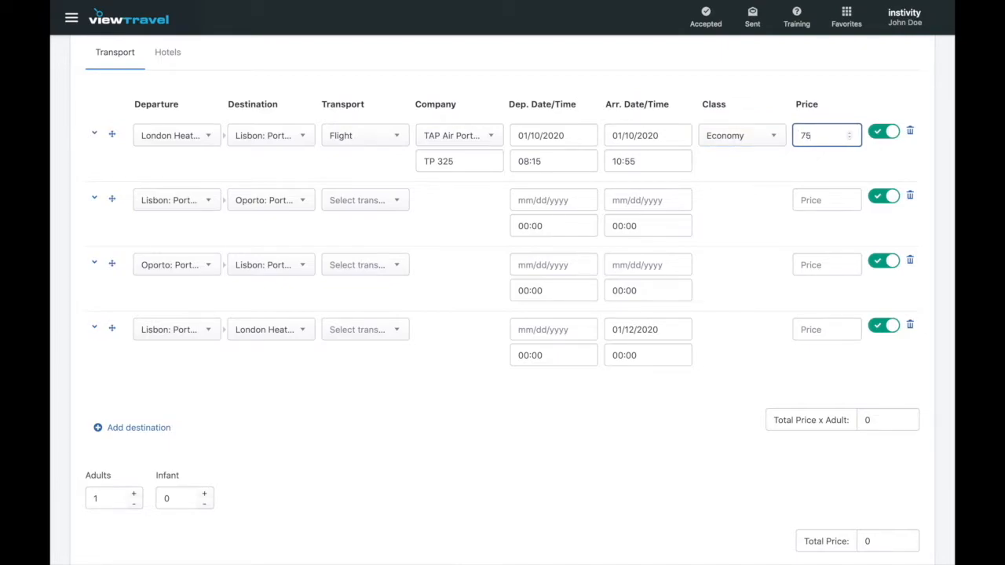
left_click(752, 194)
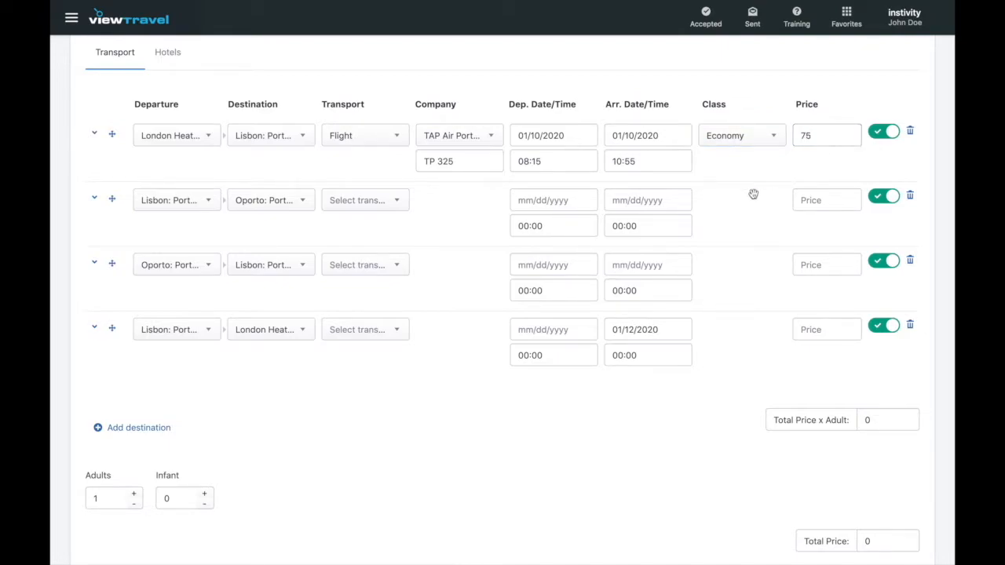
left_click(94, 135)
left_click(158, 222)
type("Vegan")
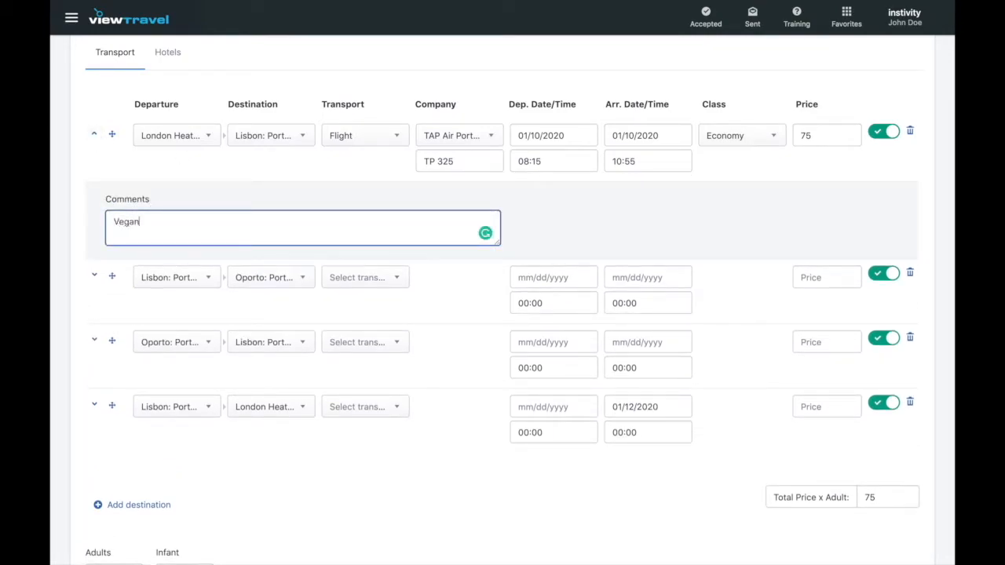
type(" meals confirmed")
left_click(557, 234)
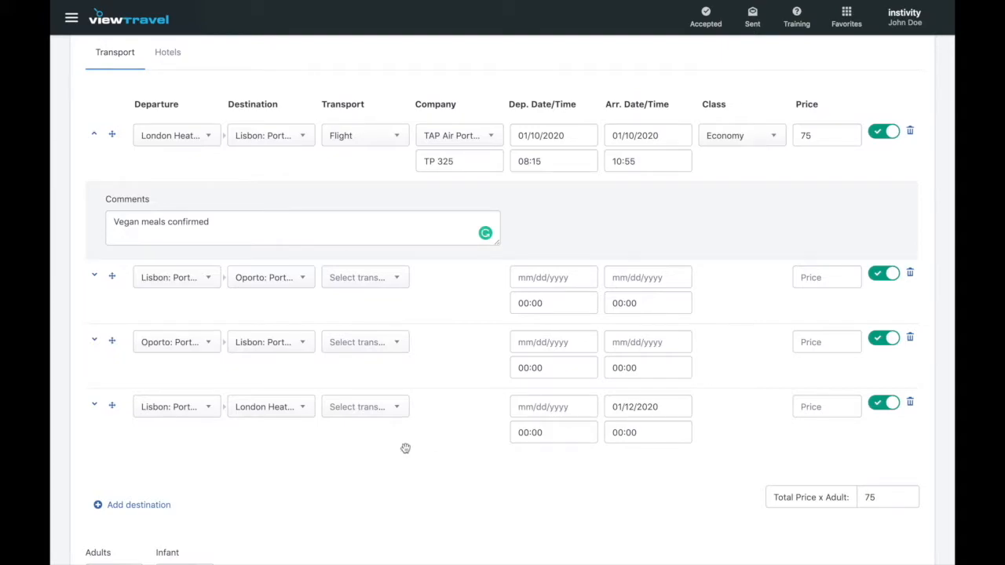
Add the comment 'Vegan meals confirmed' to the Lisbon–London return leg.
left_click(94, 405)
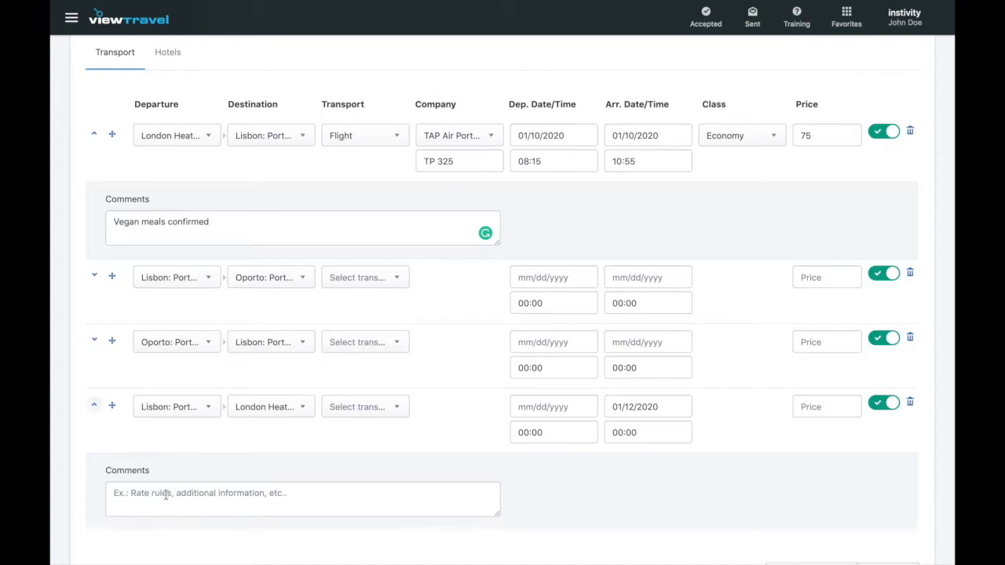
left_click(166, 493)
type("Vegan meals confirmed")
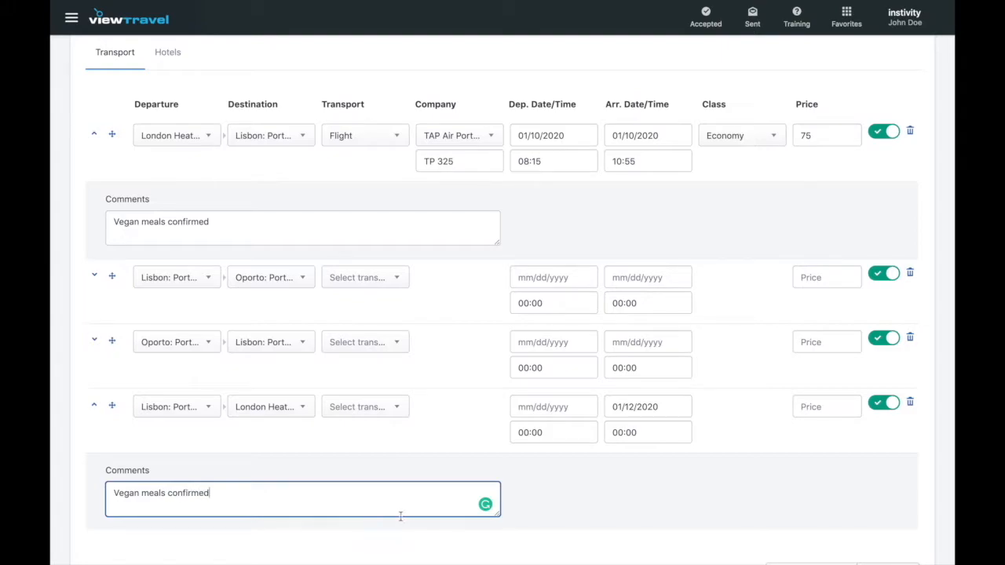
left_click(571, 495)
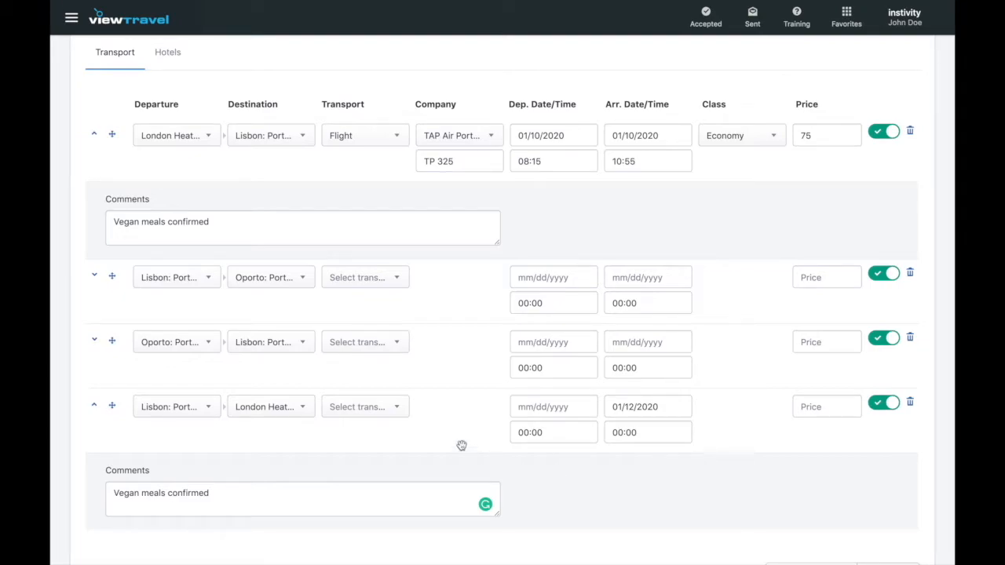
Make the Lisbon–London leg a TAP Air Portugal flight numbered TP 324.
left_click(400, 408)
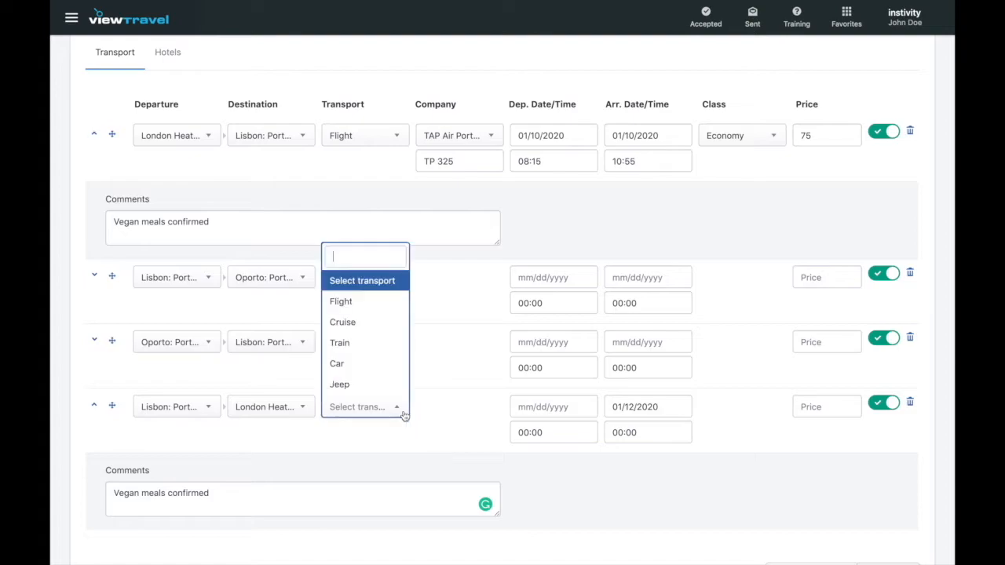
left_click(384, 300)
left_click(489, 408)
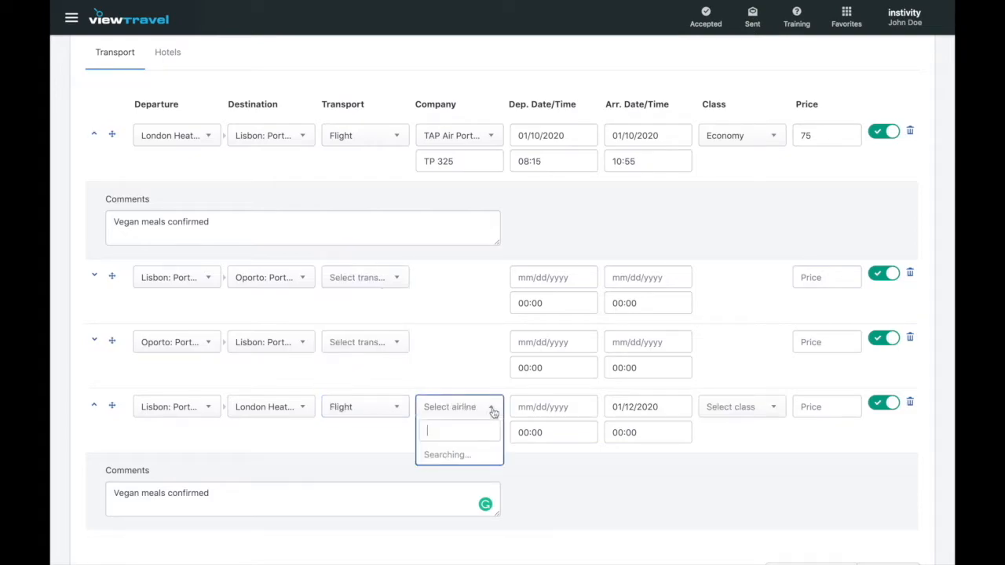
type("tap")
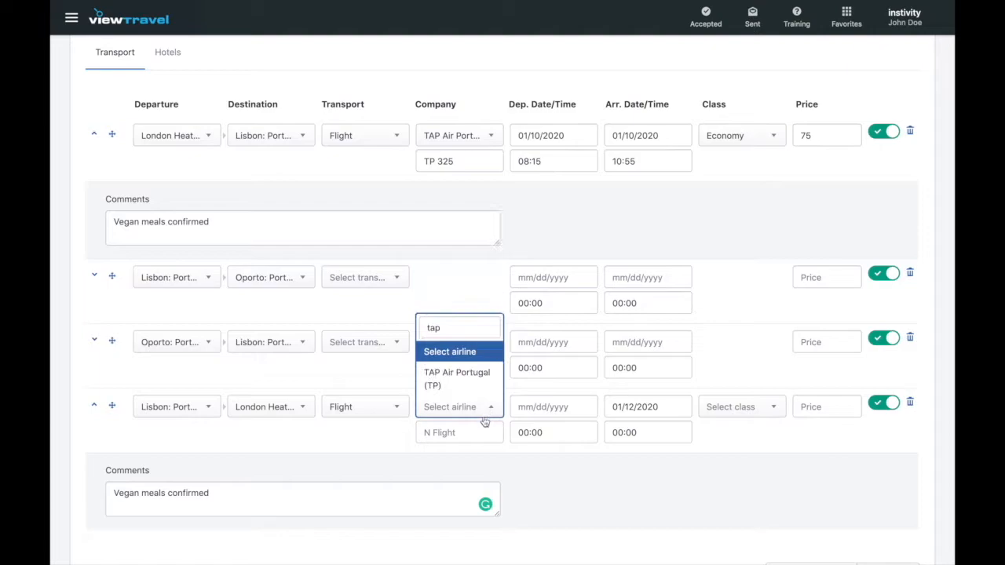
left_click(471, 386)
left_click(463, 433)
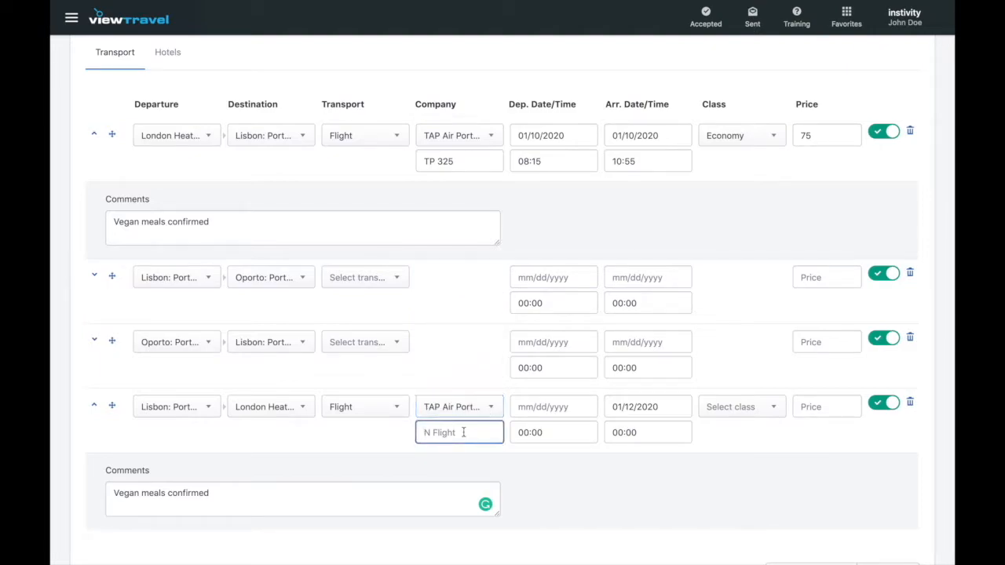
type("TP 324")
Set the return flight to 01/12/2020, departing 18:50 and arriving 21:35.
scroll(503, 298, "down", 3)
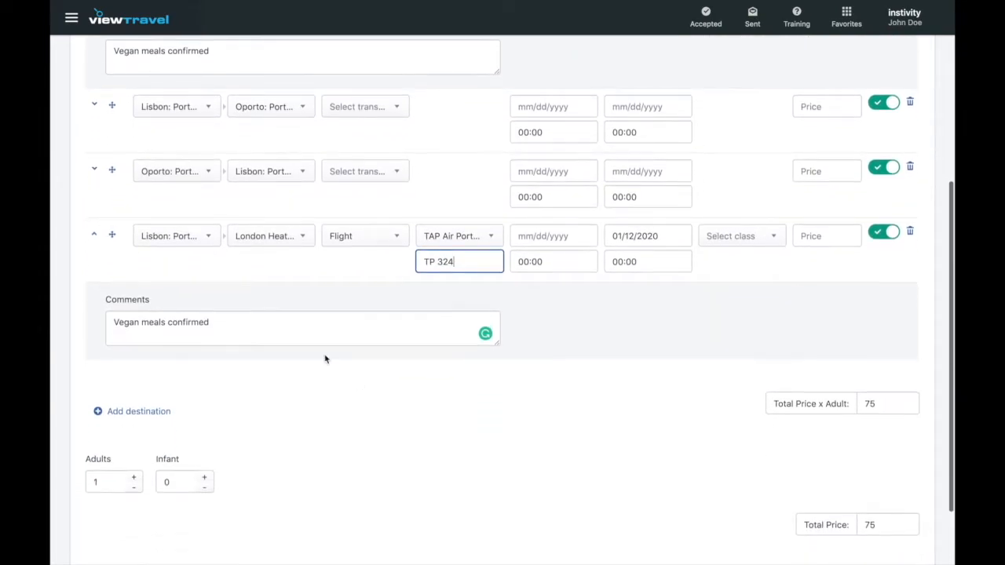
left_click(545, 236)
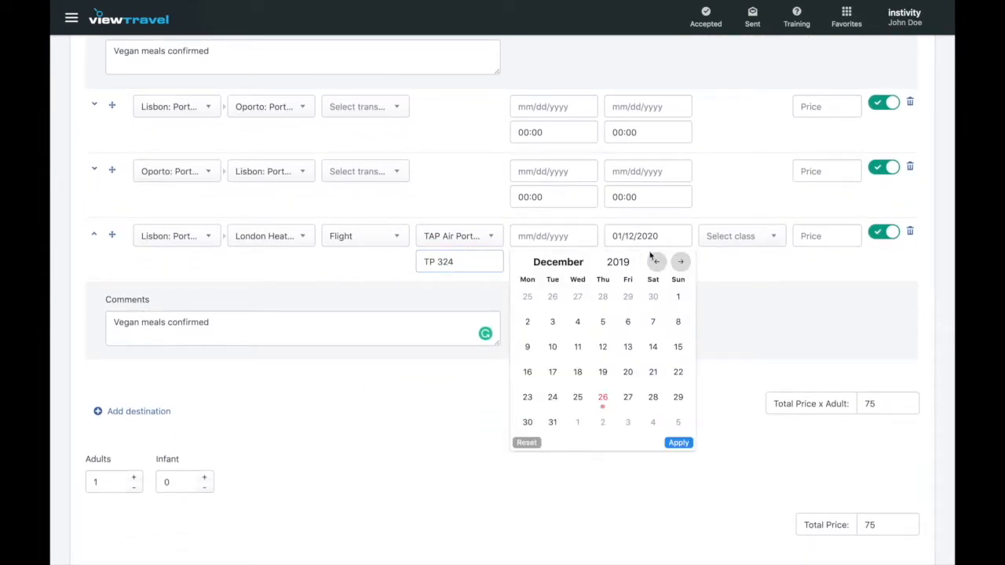
left_click(680, 261)
left_click(678, 323)
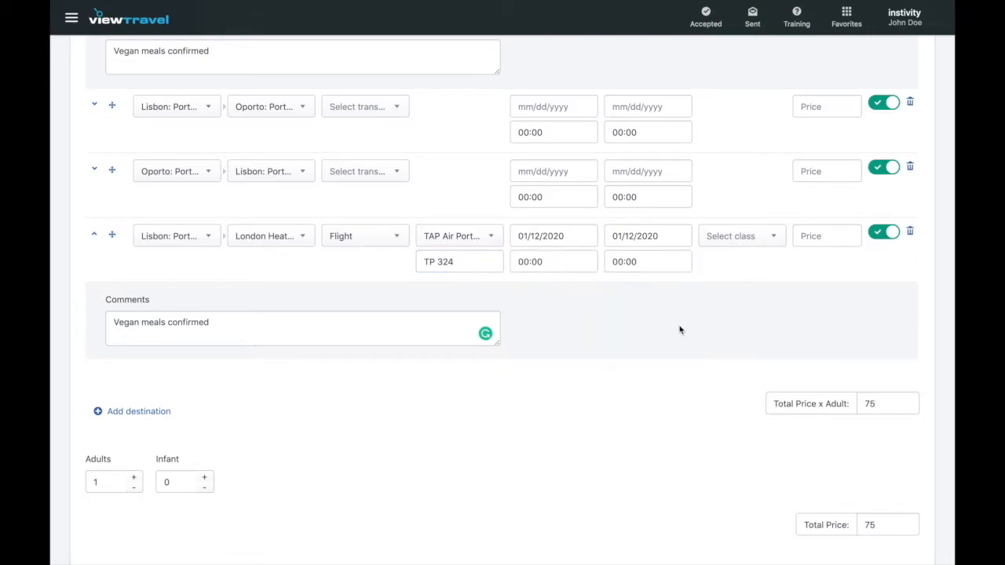
left_click(540, 270)
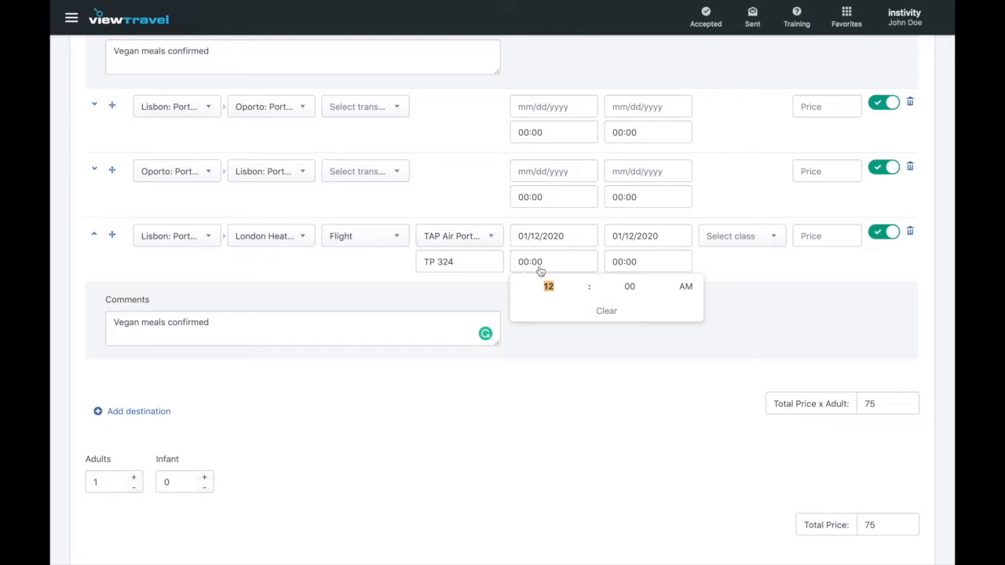
type("0650")
left_click(685, 286)
left_click(644, 266)
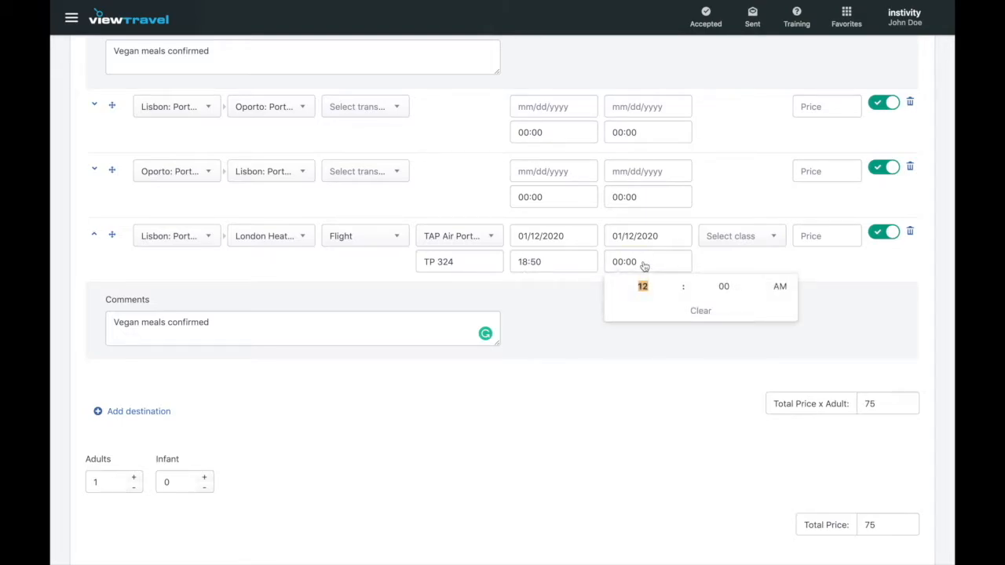
type("0935")
left_click(781, 288)
Choose Economy class and price the return flight at 80, bringing the total to 155.
left_click(769, 243)
left_click(744, 324)
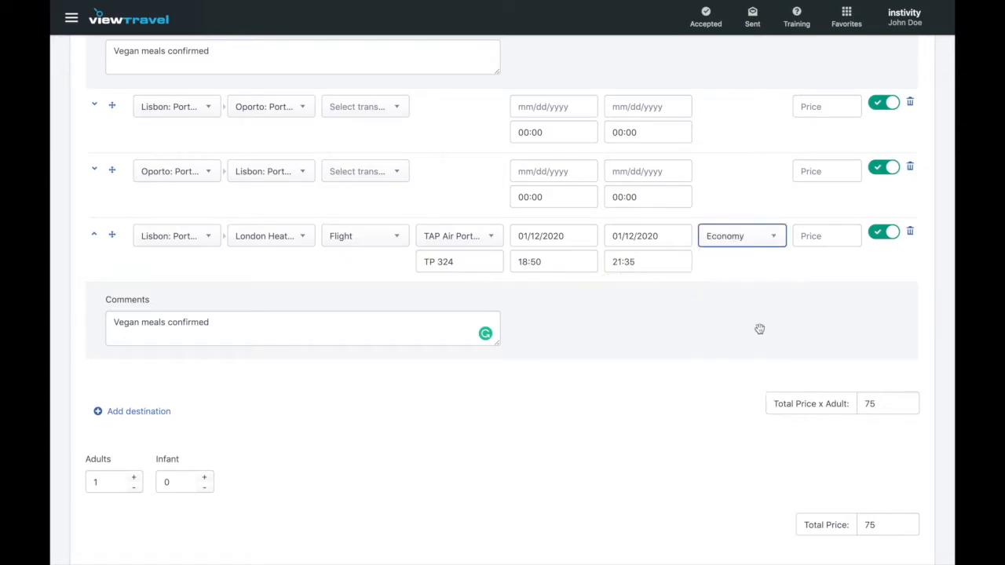
left_click(818, 241)
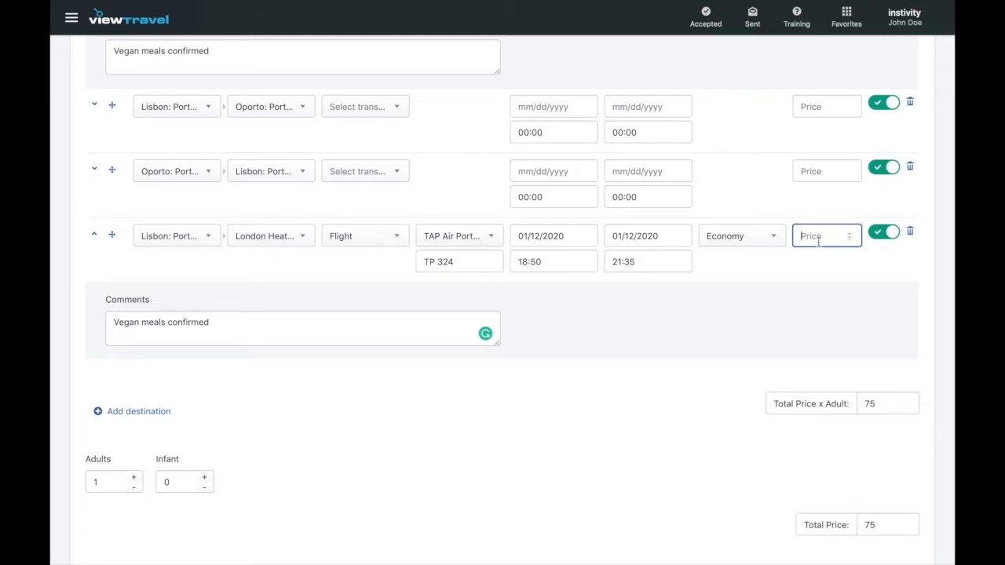
type("80")
left_click(648, 395)
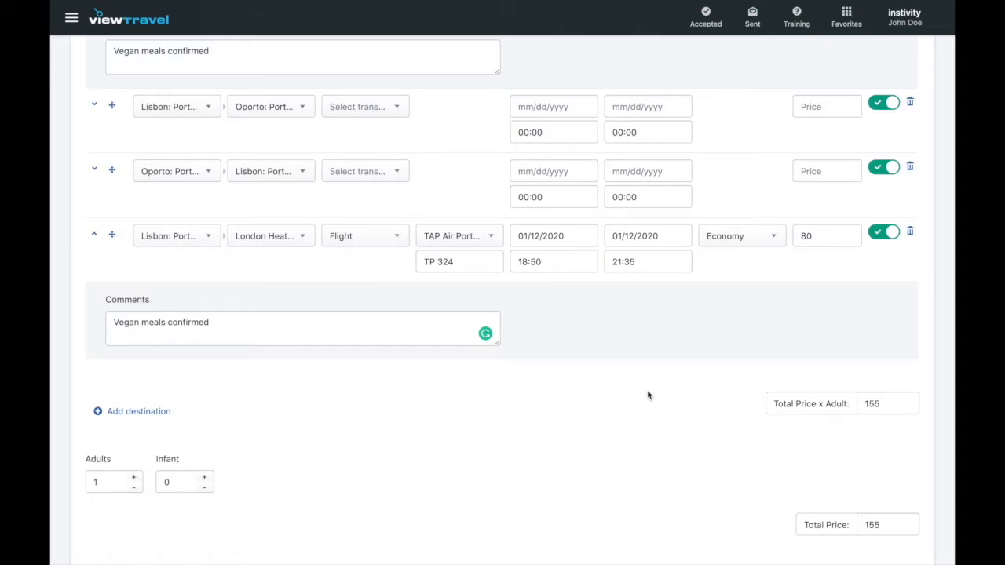
Collapse the Lisbon–London leg's comments and switch off its stopover toggle.
scroll(648, 394, "up", 3)
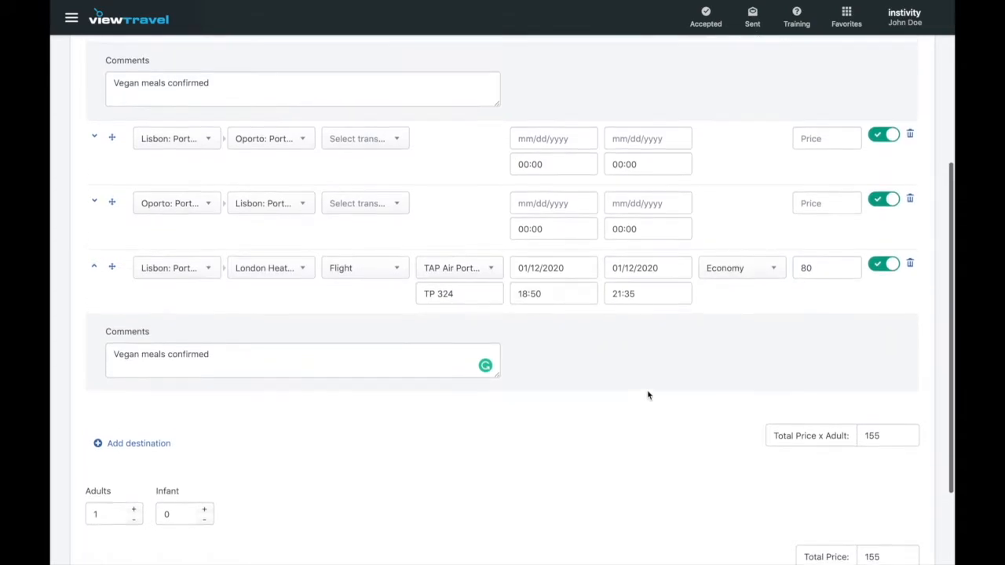
scroll(648, 395, "up", 1)
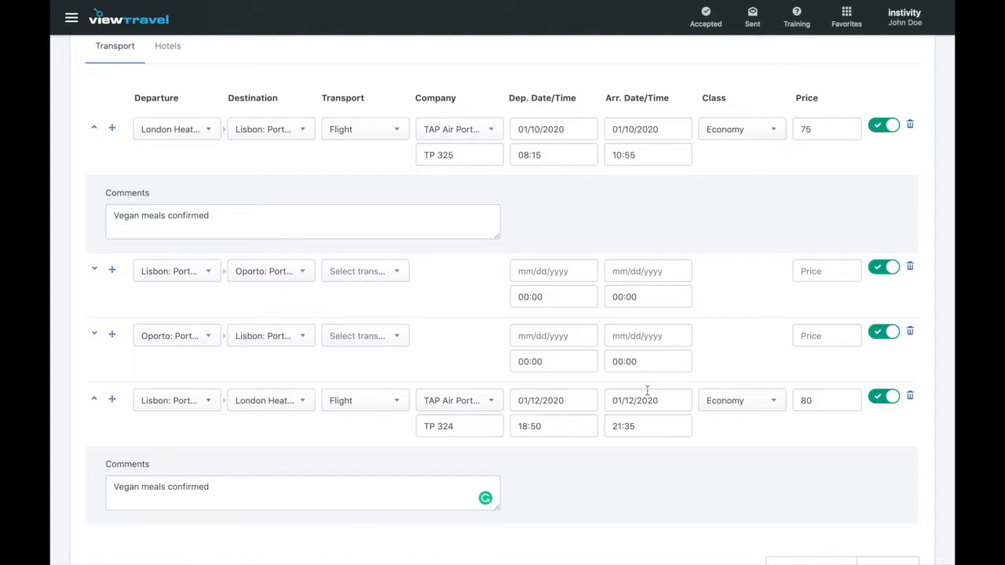
left_click(94, 401)
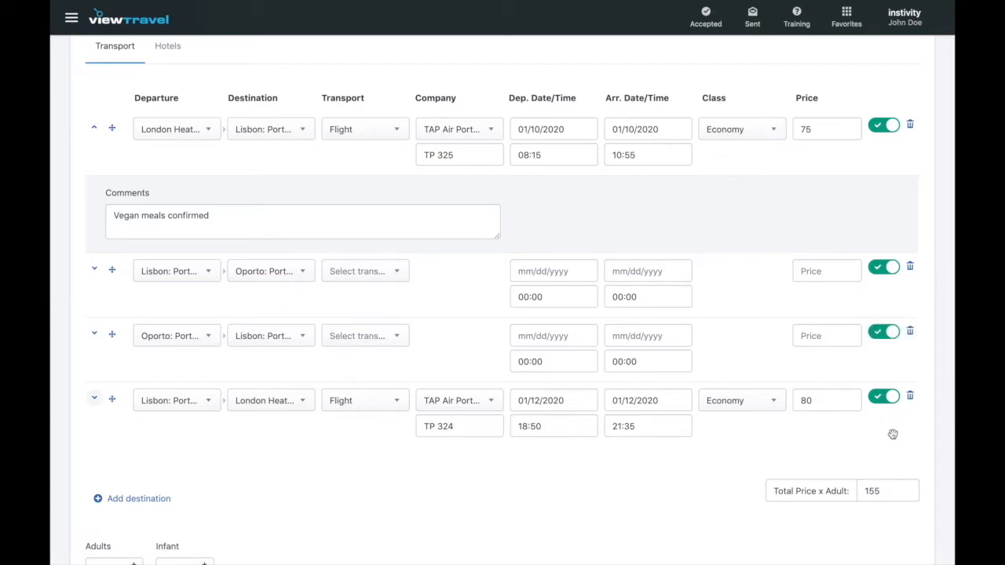
left_click(884, 397)
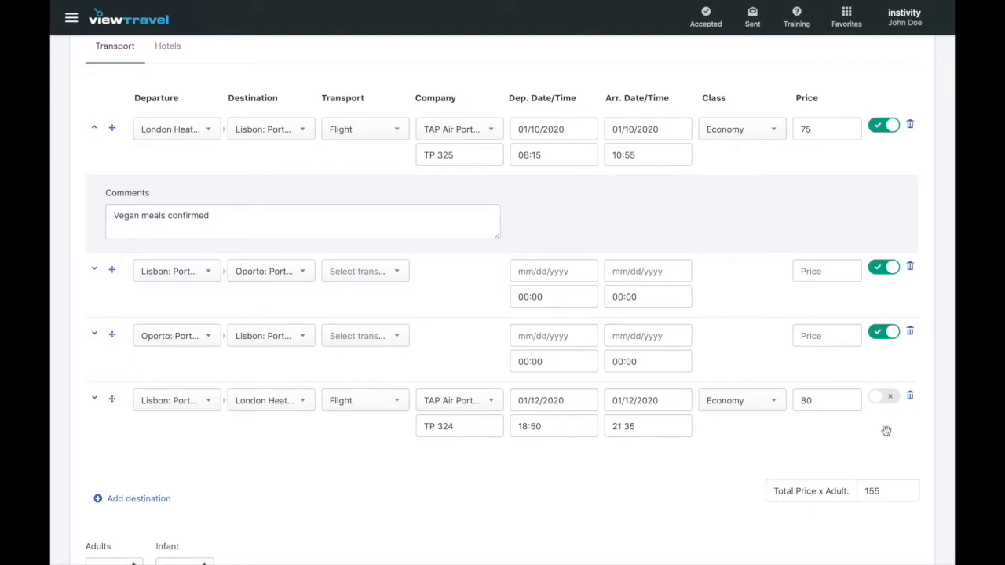
Switch off the Oporto–Lisbon stopover; set Lisbon–Oporto to Car and Oporto–Lisbon to Minivan.
left_click(886, 332)
scroll(895, 433, "down", 3)
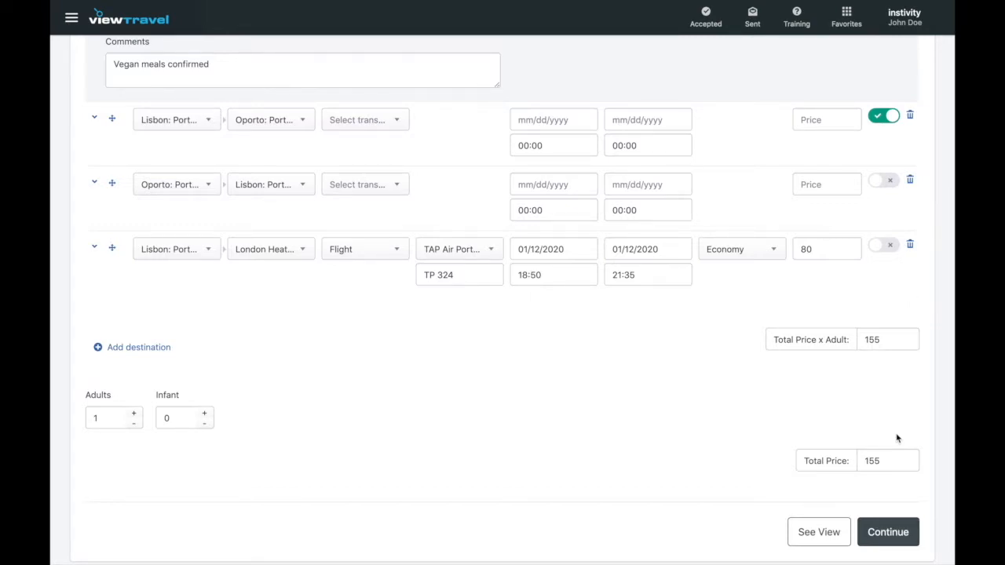
left_click(402, 129)
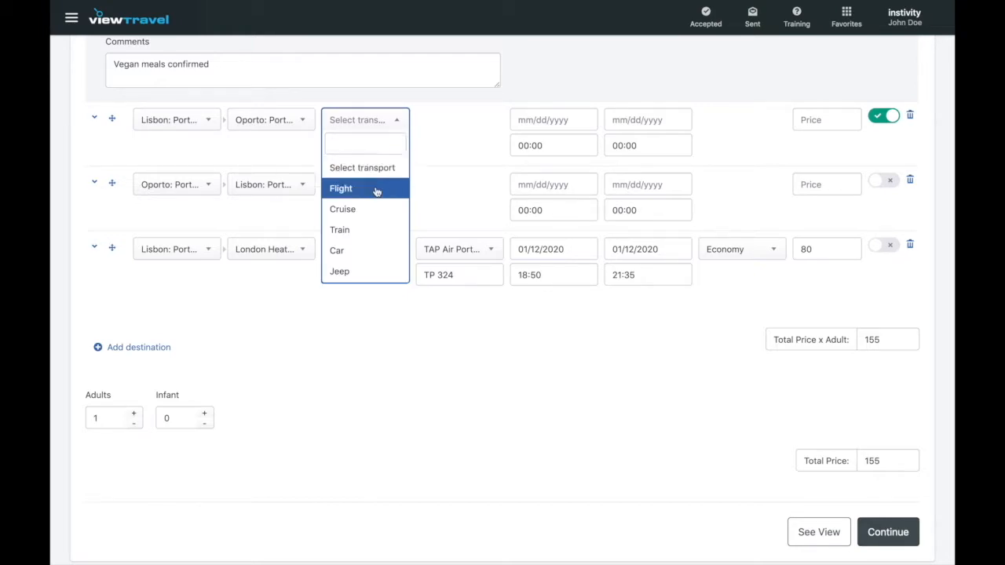
left_click(372, 249)
left_click(399, 194)
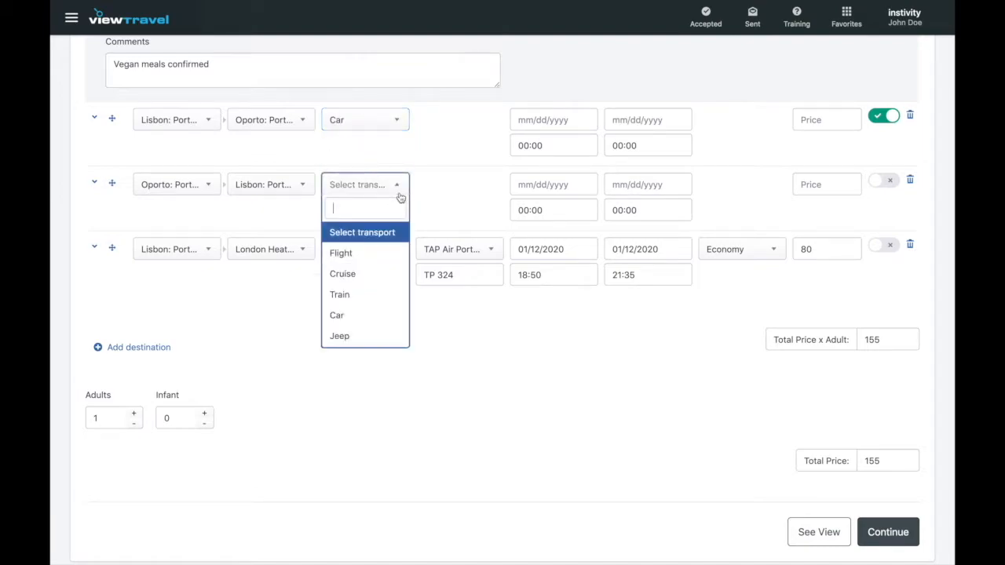
scroll(377, 283, "down", 3)
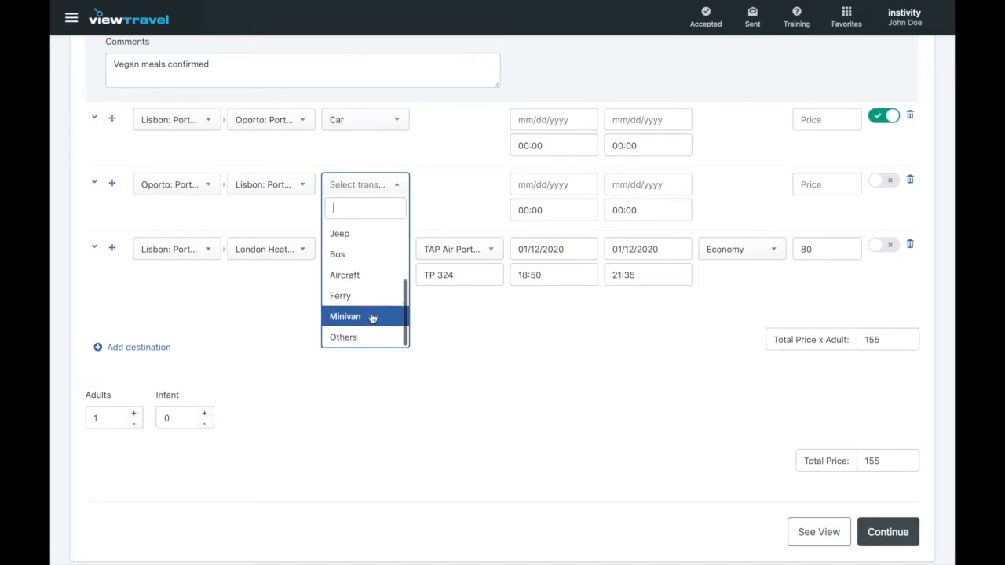
left_click(372, 317)
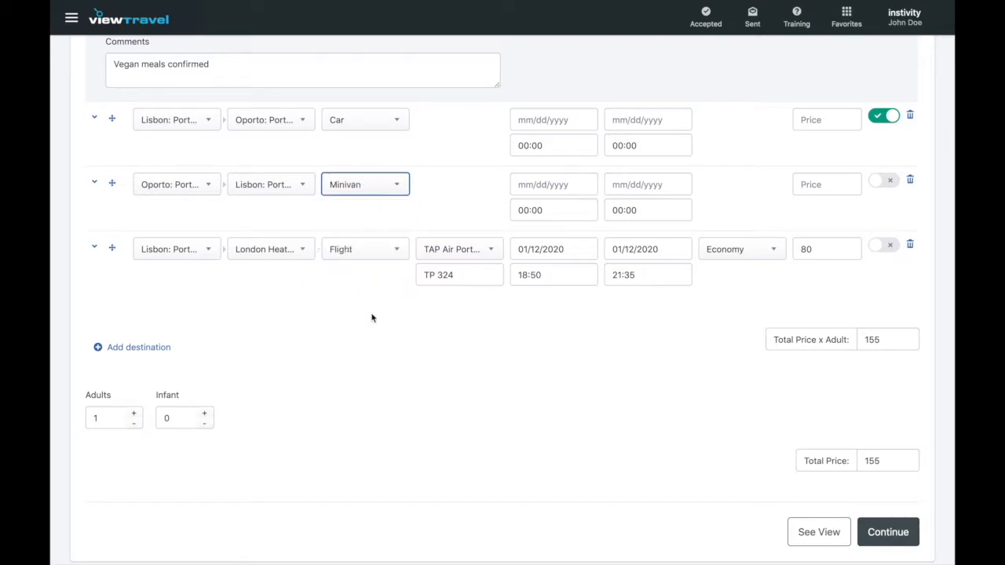
left_click(282, 336)
Set travellers to 3 adults and 2 infants aged 8 and 3 years.
left_click(133, 414)
left_click(135, 414)
left_click(205, 414)
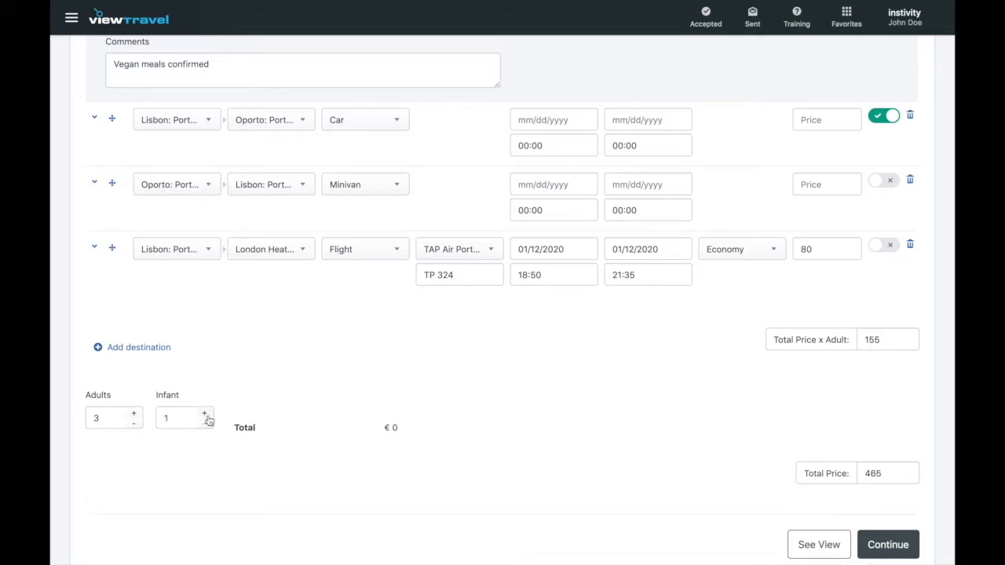
left_click(205, 416)
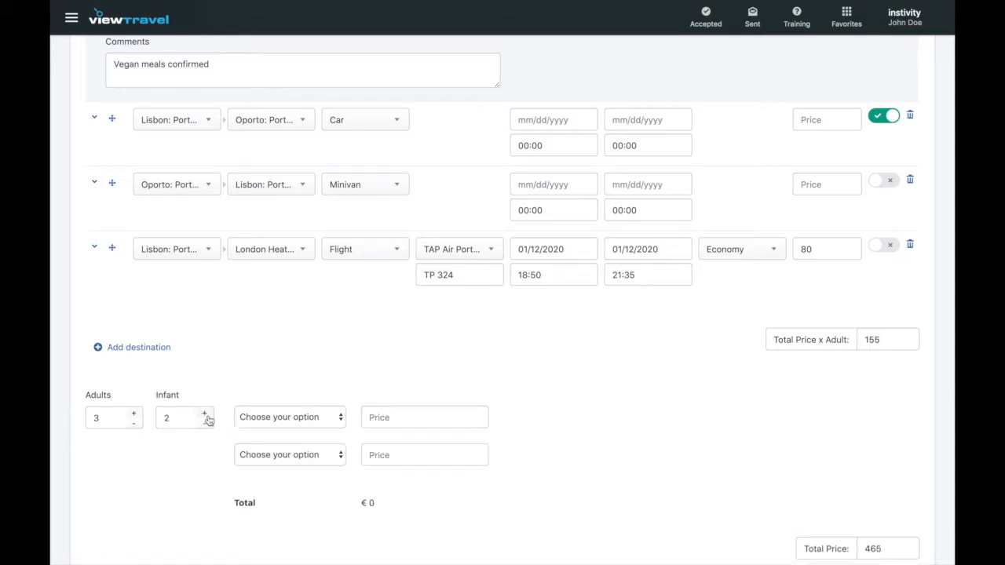
left_click(320, 421)
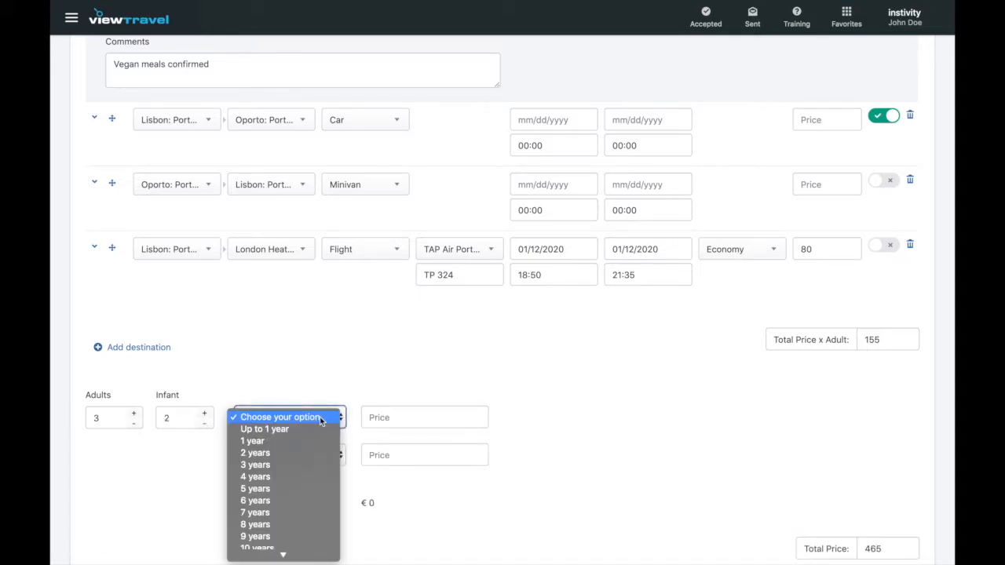
left_click(300, 525)
left_click(336, 455)
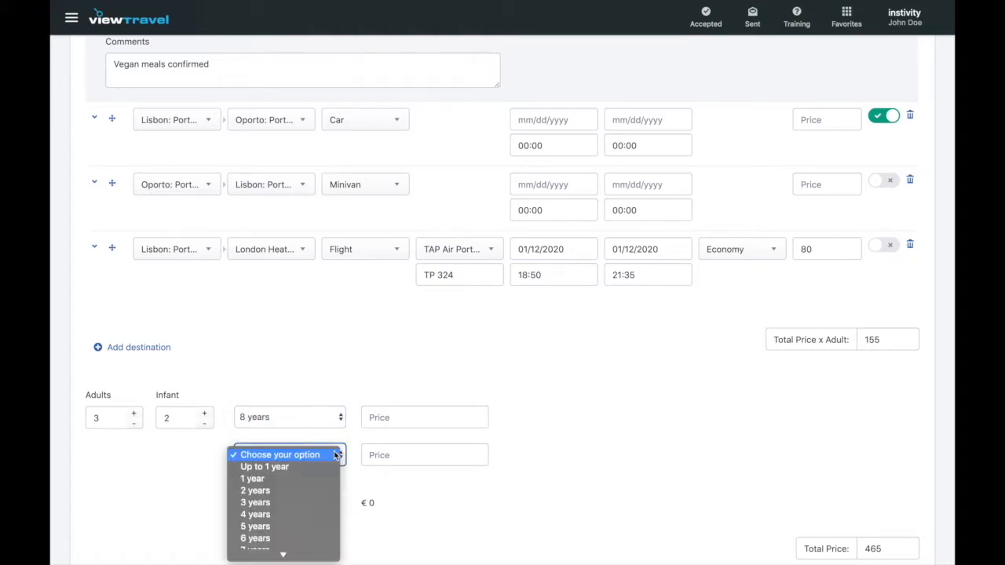
left_click(313, 508)
Price each infant at 50, raising the total to 565.
left_click(397, 418)
type("50")
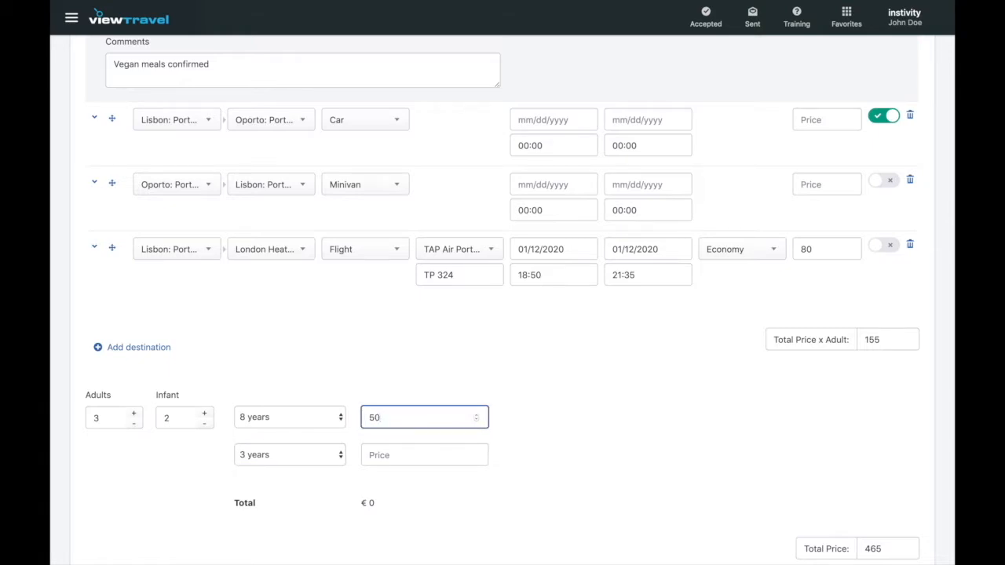
left_click(397, 455)
type("50")
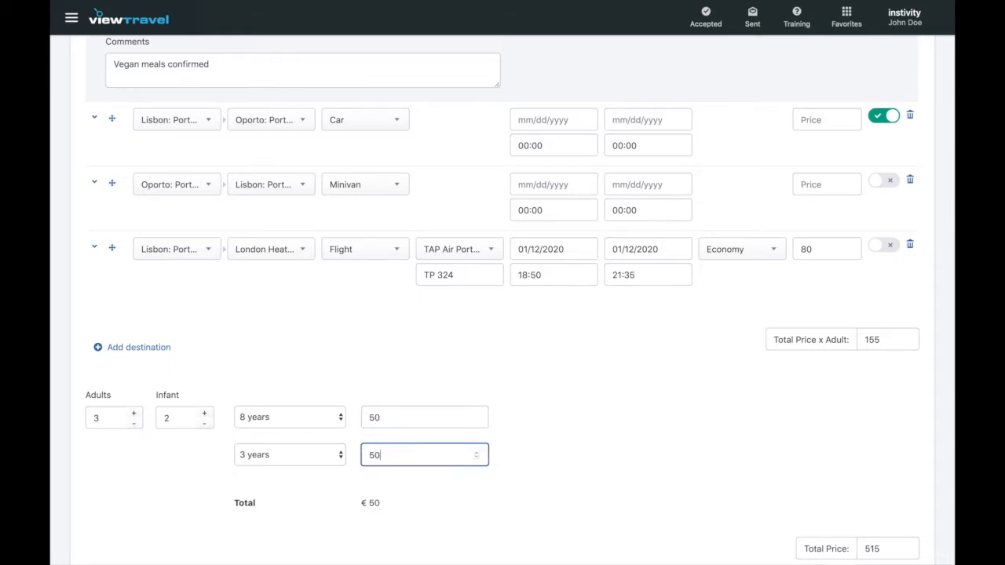
left_click(612, 522)
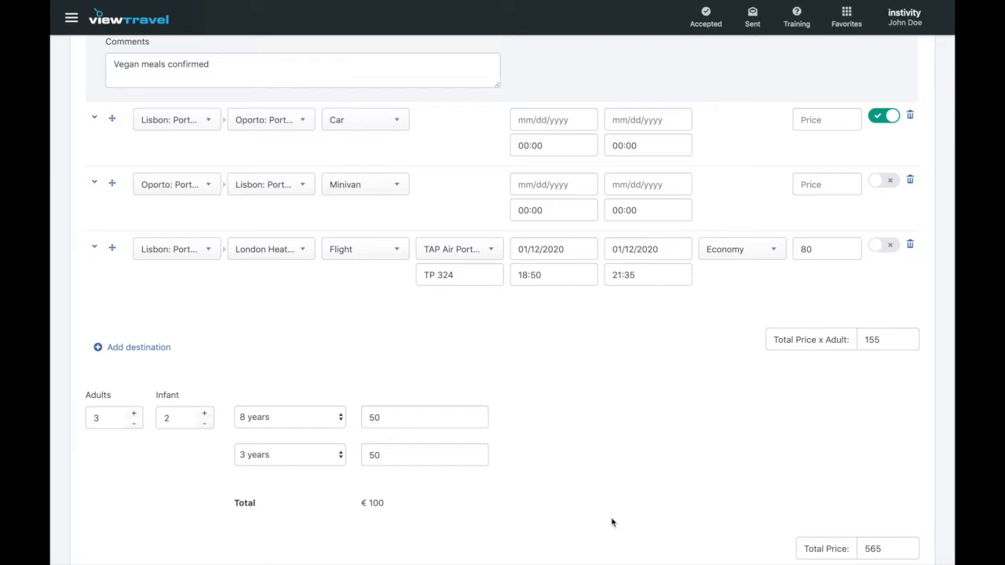
scroll(612, 522, "down", 2)
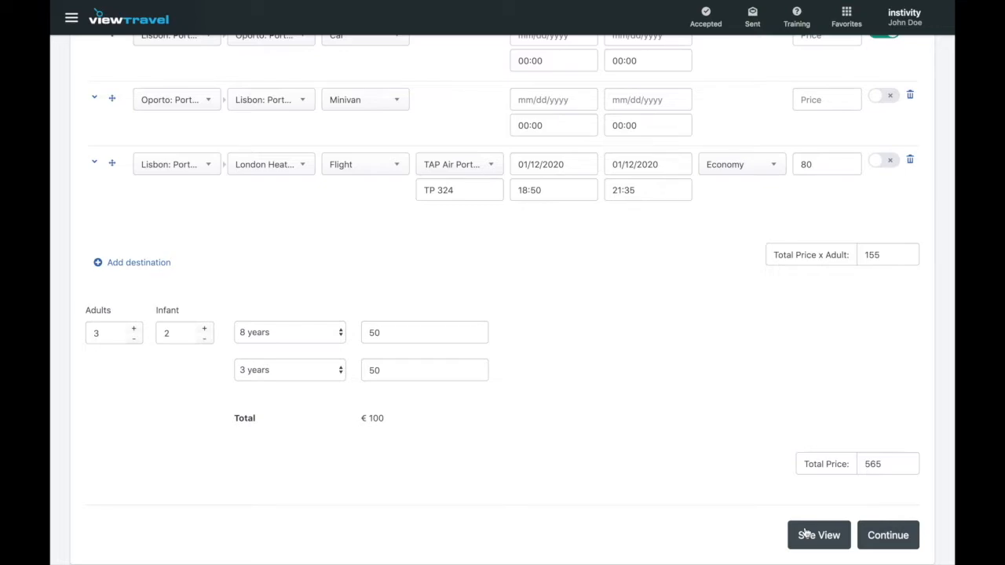
Switch to the Hotels tab showing the Lisbon City Hotel and Hotel Douro stays.
scroll(806, 534, "up", 5)
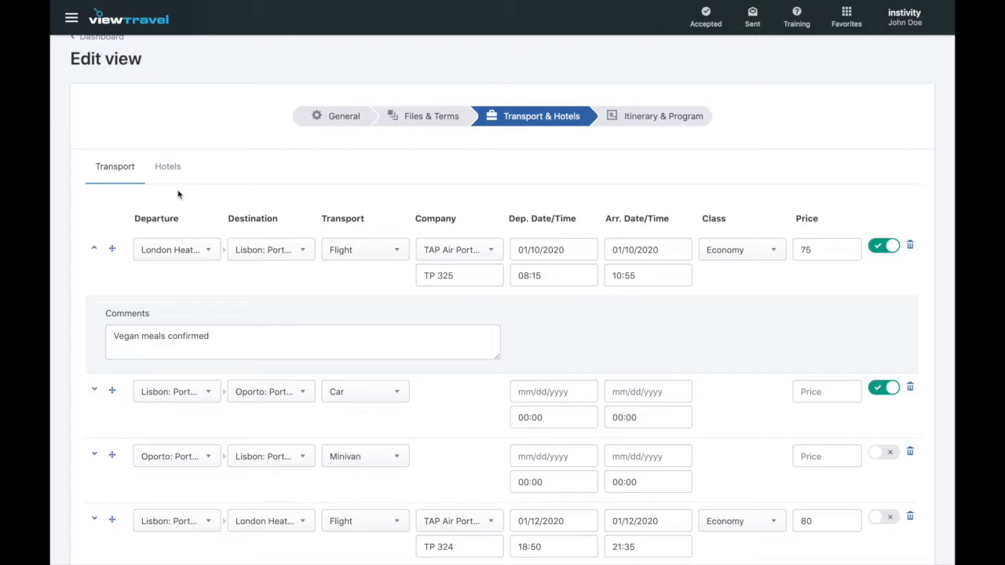
left_click(173, 167)
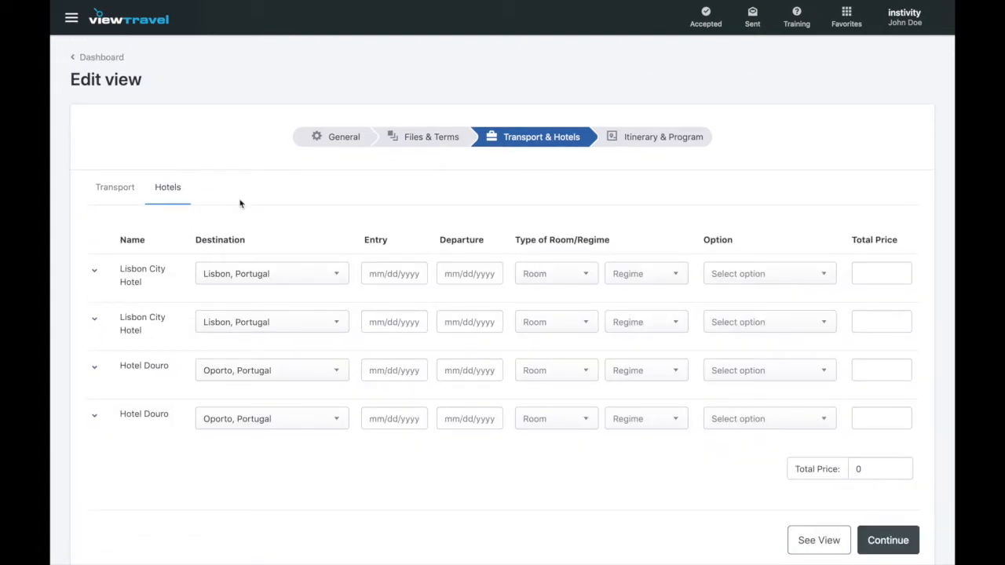
Give the first Lisbon City Hotel stay an entry date of 10 Jan 2020 and a departure date of 11 Jan 2020.
left_click(95, 272)
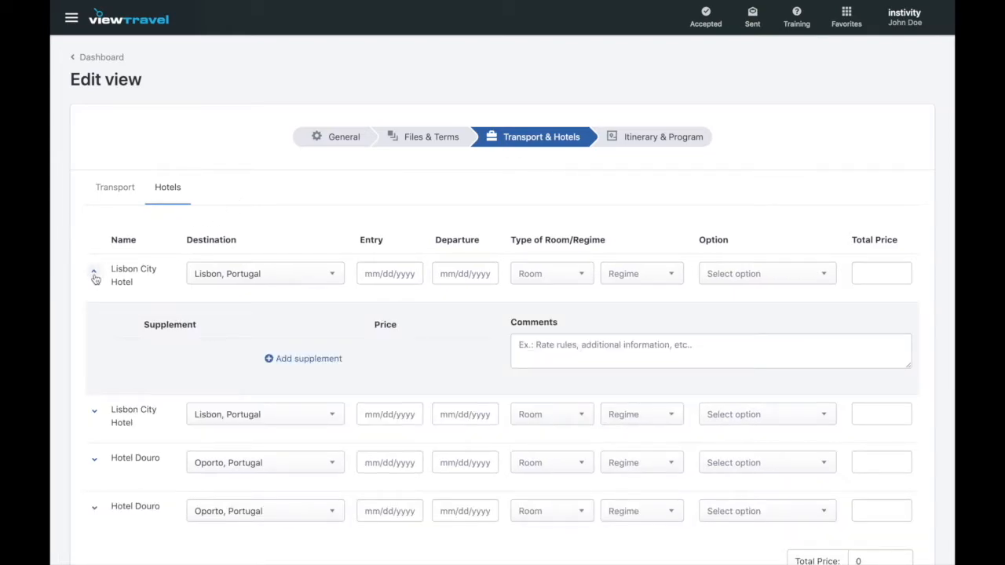
left_click(95, 272)
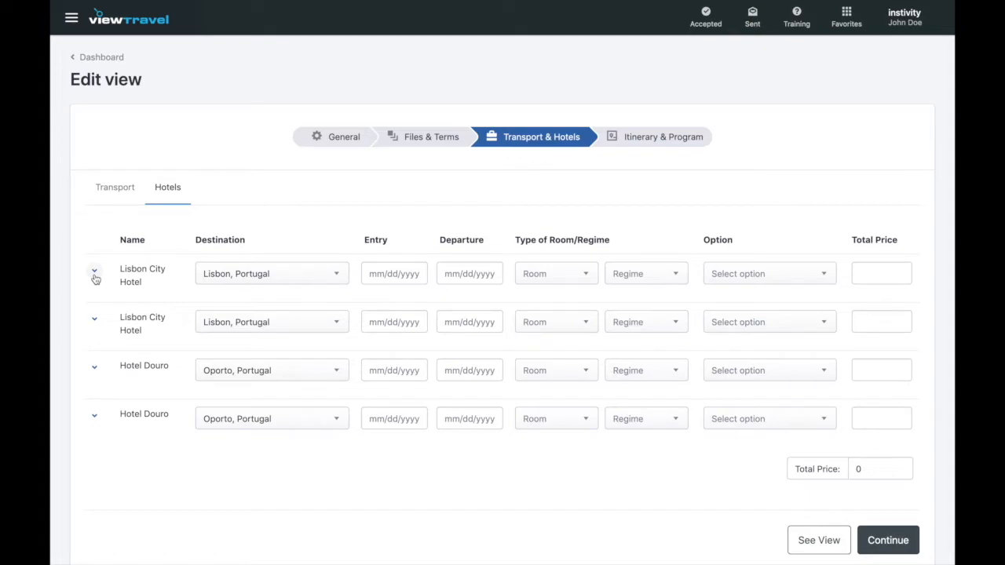
left_click(94, 273)
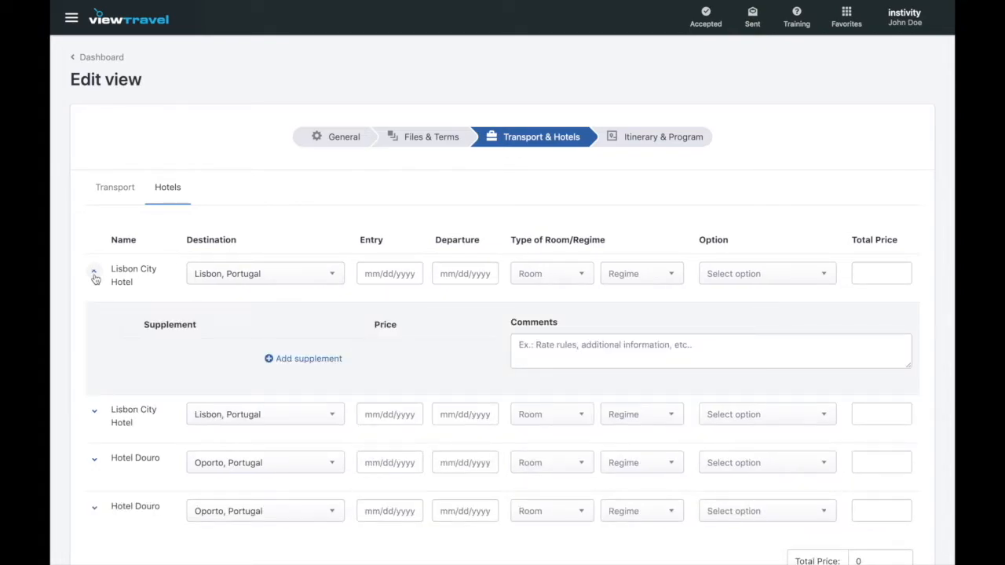
left_click(389, 274)
left_click(528, 300)
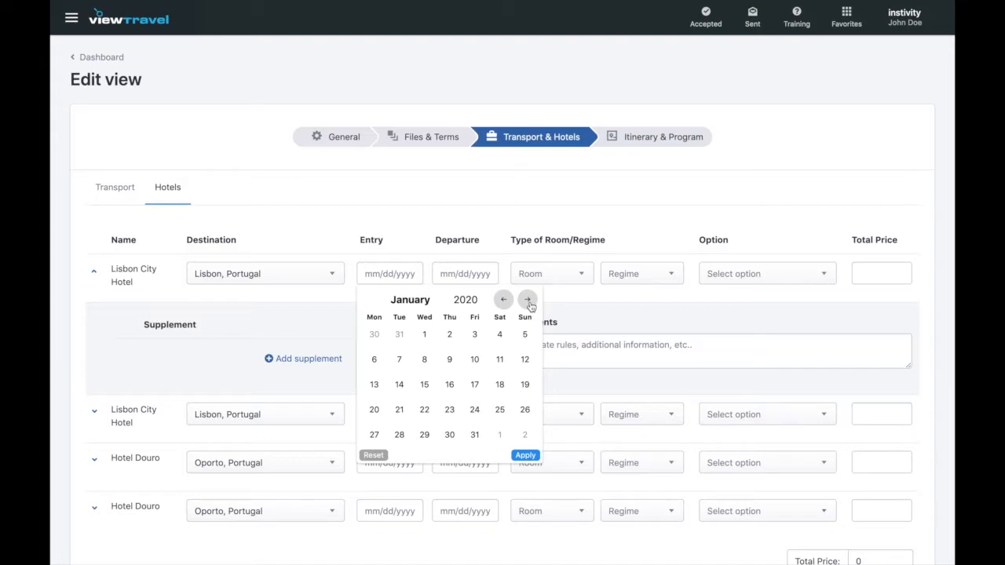
left_click(474, 359)
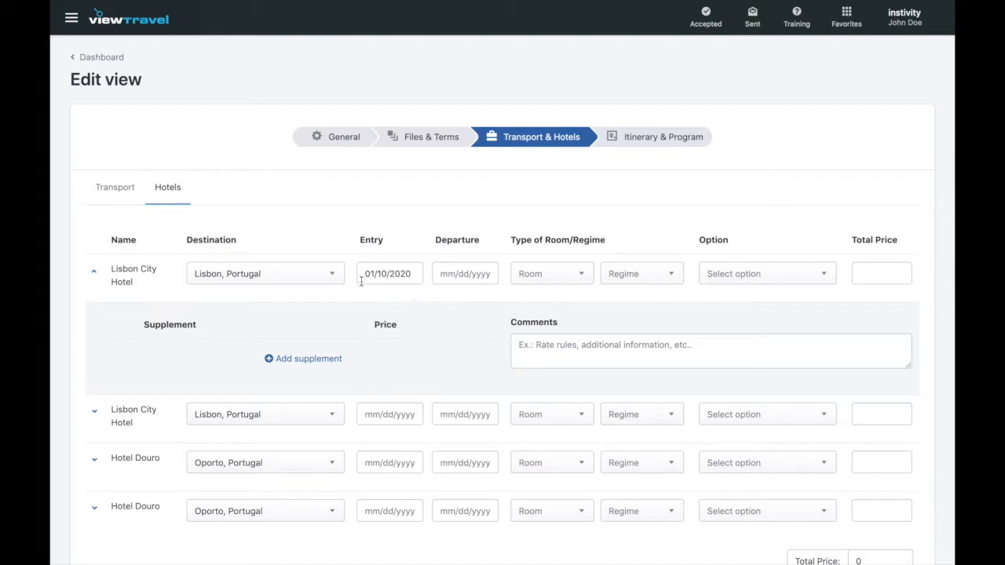
left_click(455, 284)
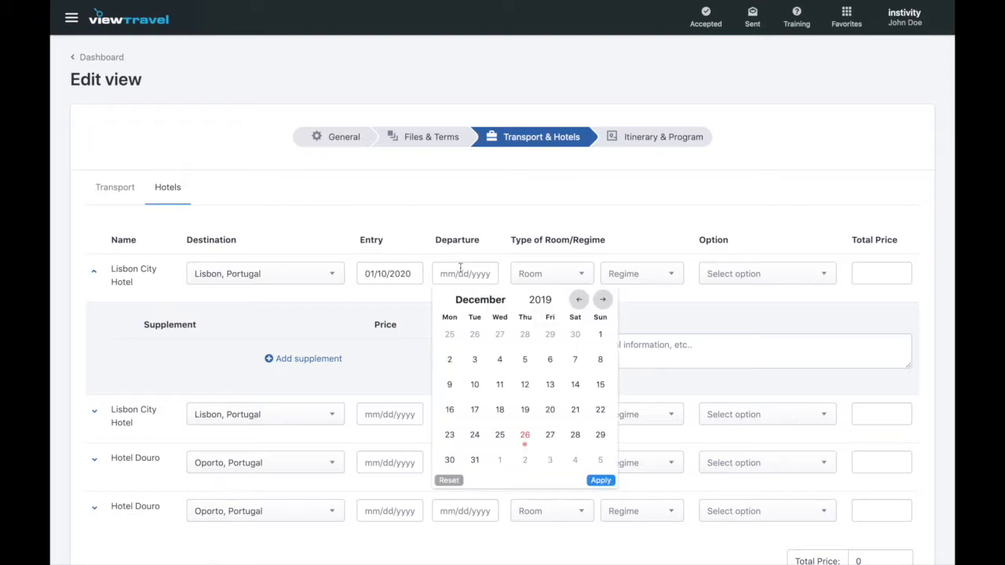
left_click(602, 300)
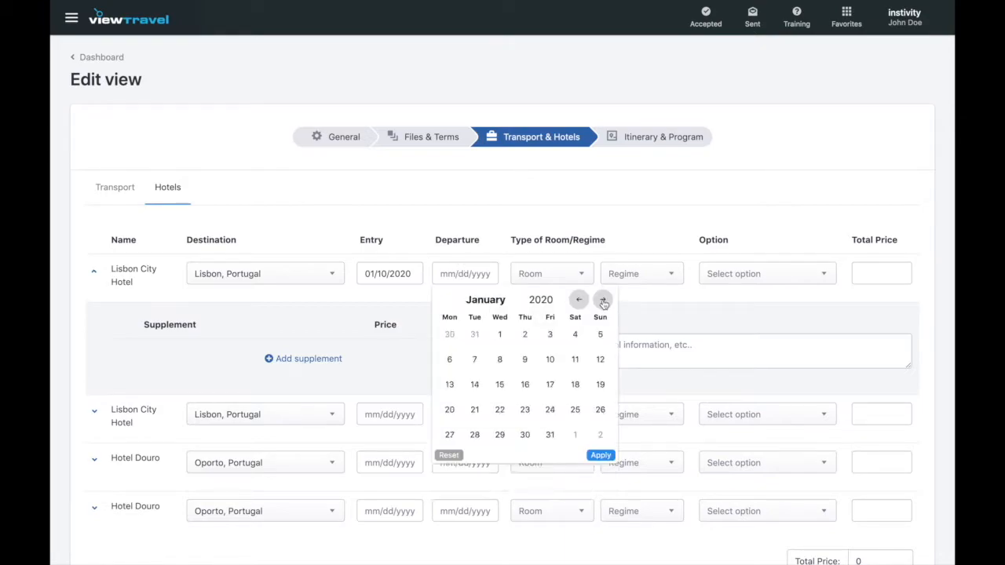
left_click(575, 360)
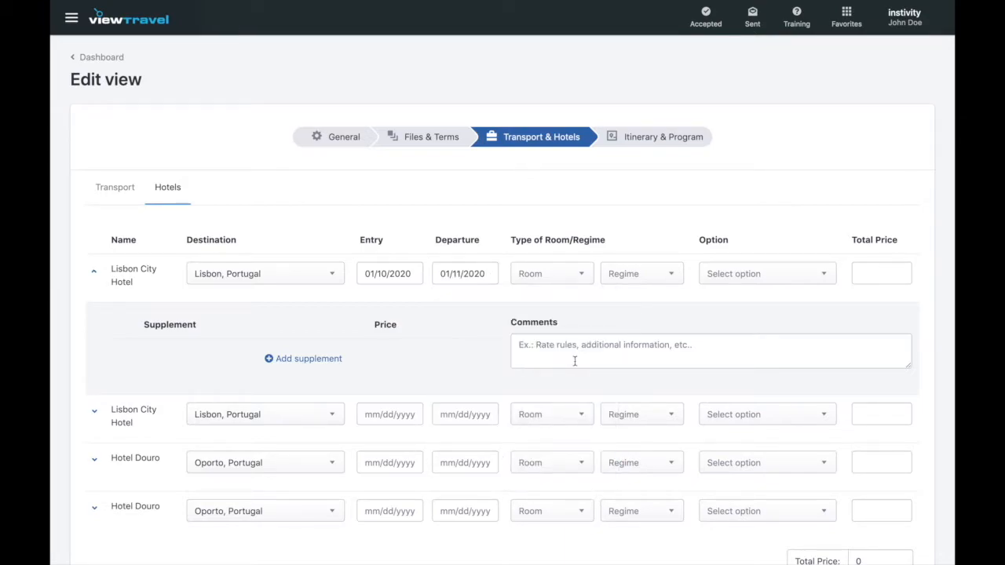
Set the stay's room to Double Standard Room and its regime to Bed and breakfast.
left_click(581, 275)
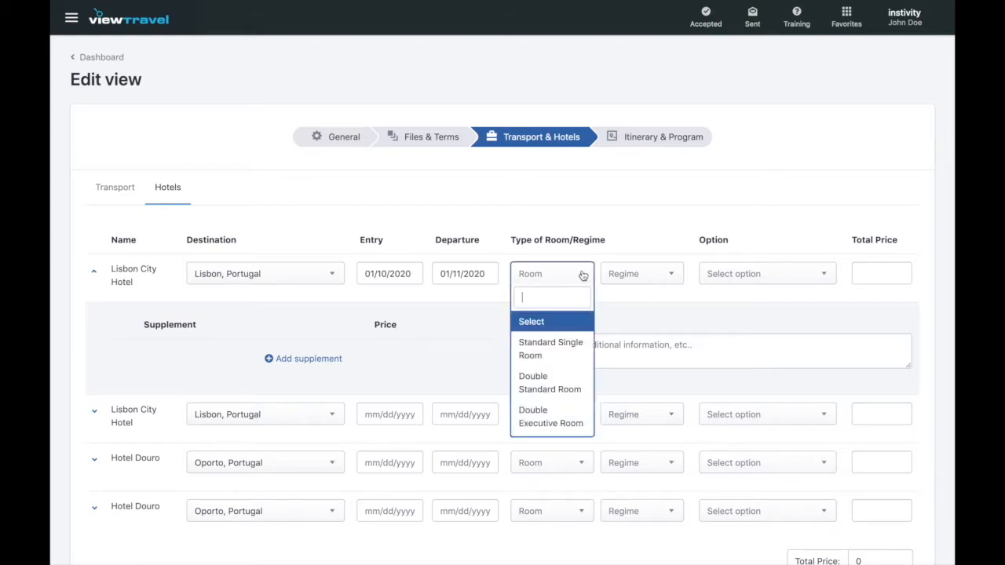
left_click(566, 383)
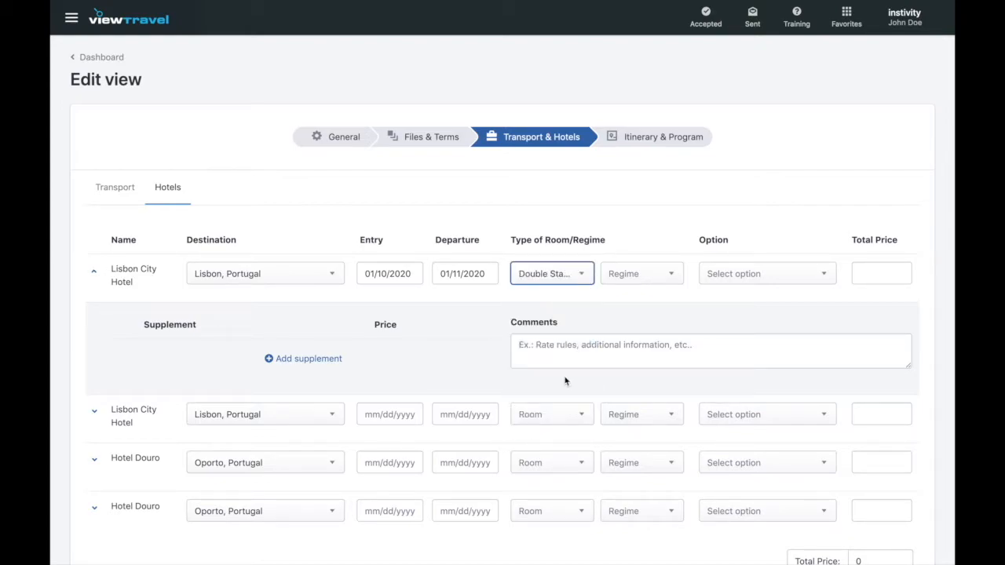
left_click(673, 277)
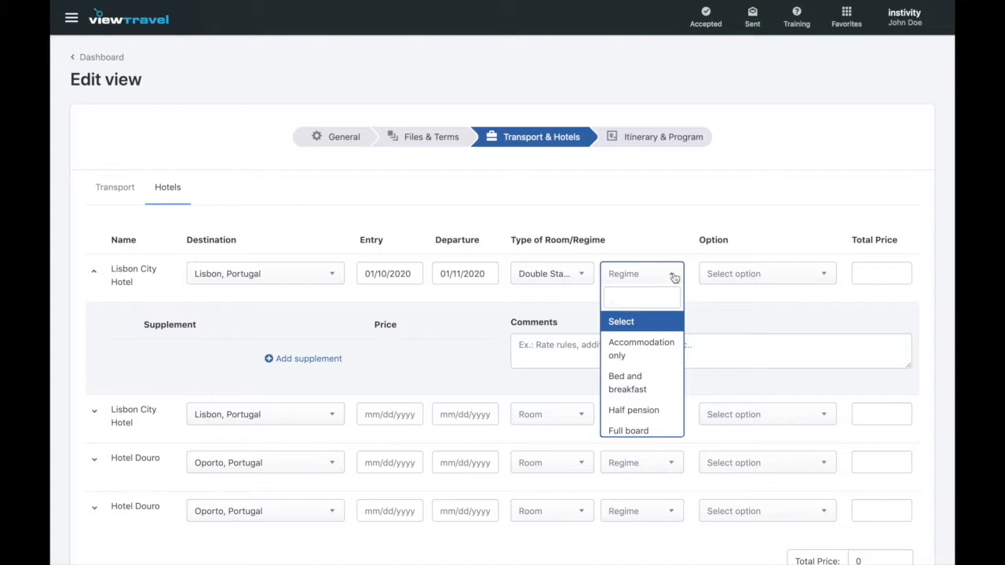
left_click(642, 383)
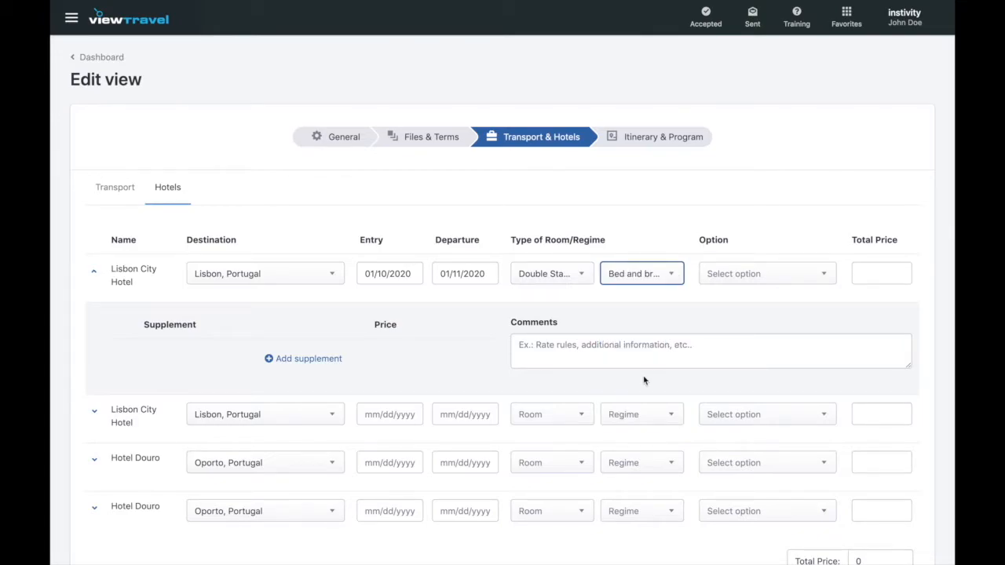
left_click(747, 322)
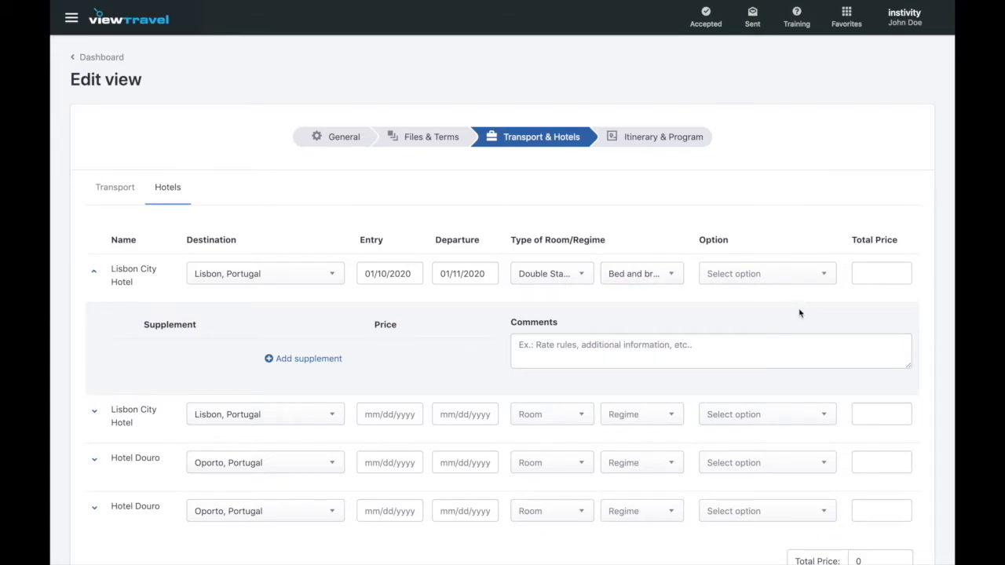
left_click(823, 280)
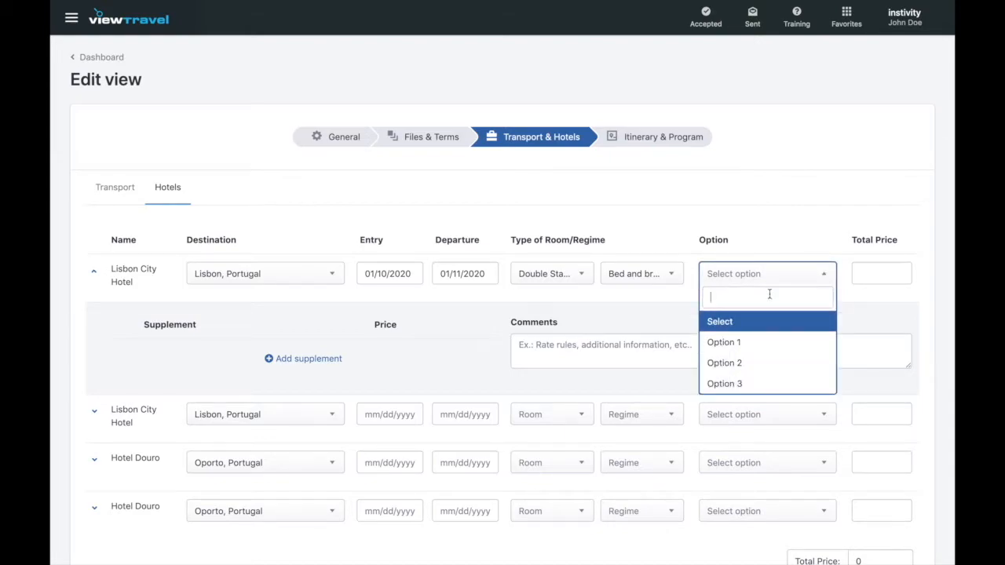
left_click(787, 278)
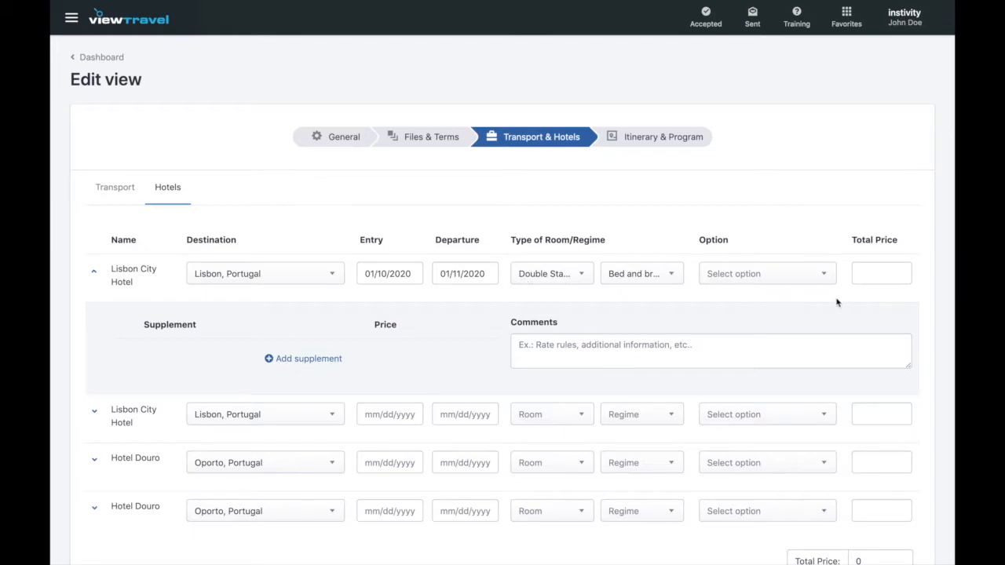
Enter 120 as the first Lisbon City Hotel stay's total price.
left_click(868, 278)
type("120")
left_click(773, 318)
Add an 'Extra child bed' supplement priced at 10.
left_click(333, 358)
left_click(249, 358)
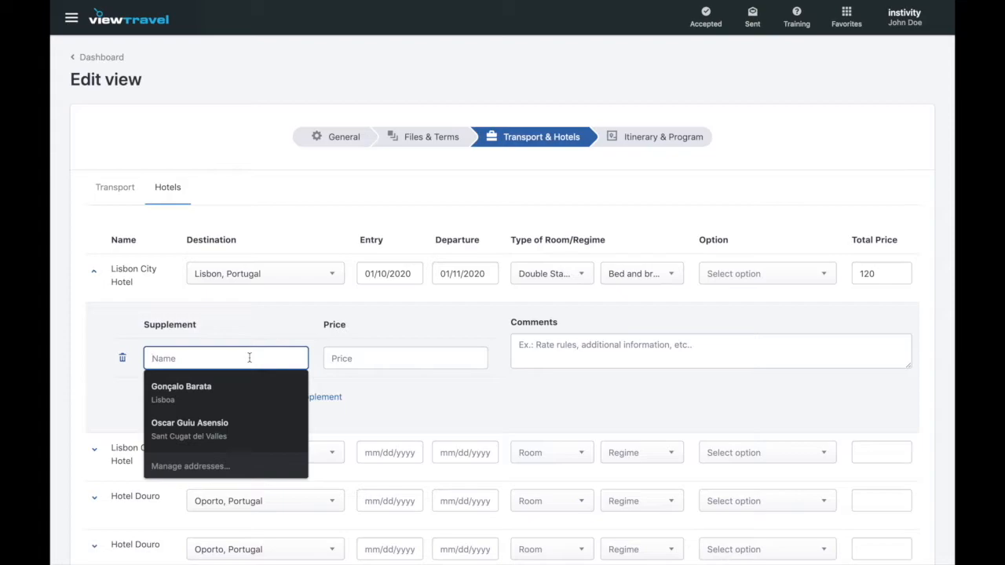
type("Extra c")
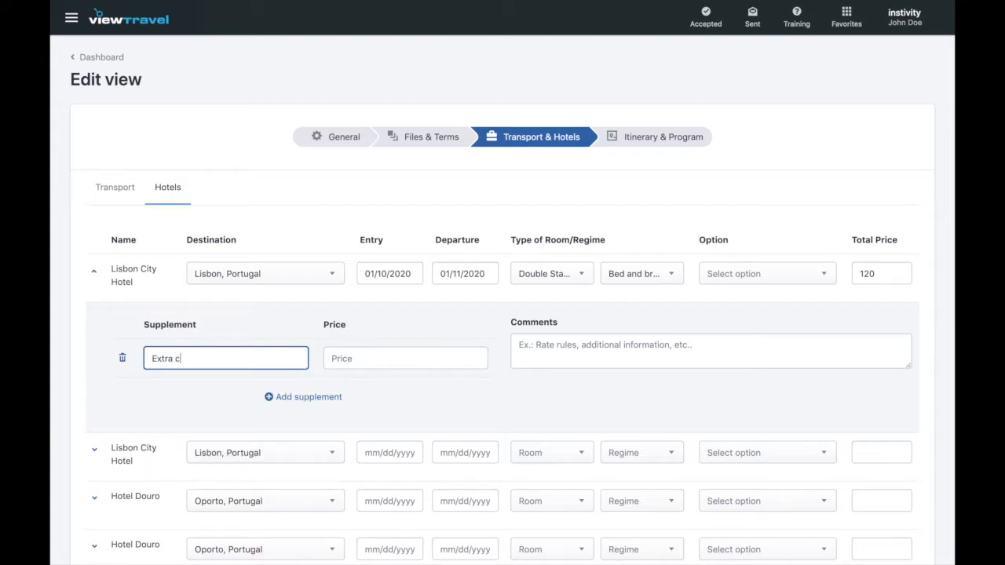
type("hild bed")
left_click(401, 360)
type("10")
left_click(483, 407)
scroll(483, 407, "down", 3)
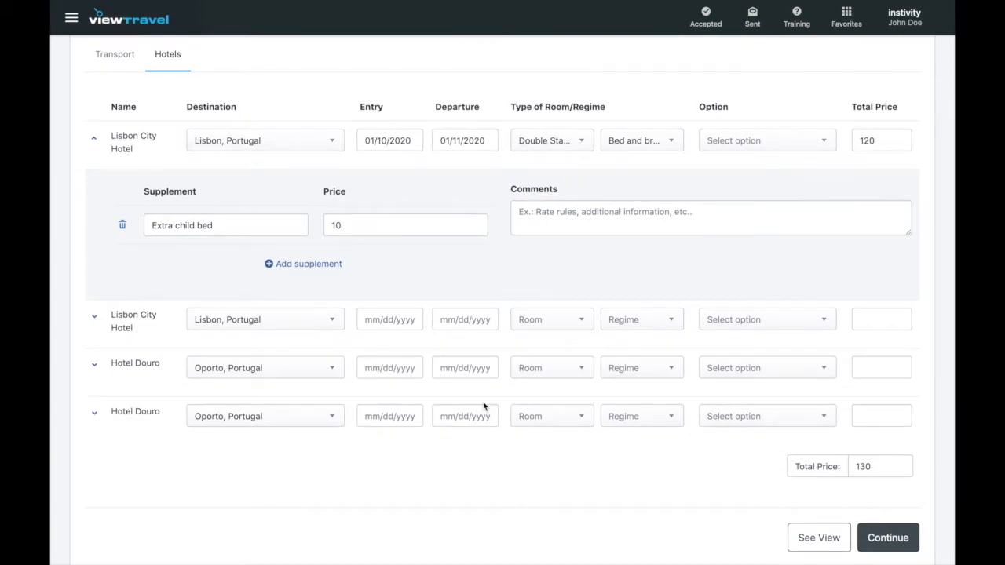
Give the second Lisbon City Hotel stay an entry date of 10 Jan 2020 and a departure date of 11 Jan 2020.
left_click(398, 322)
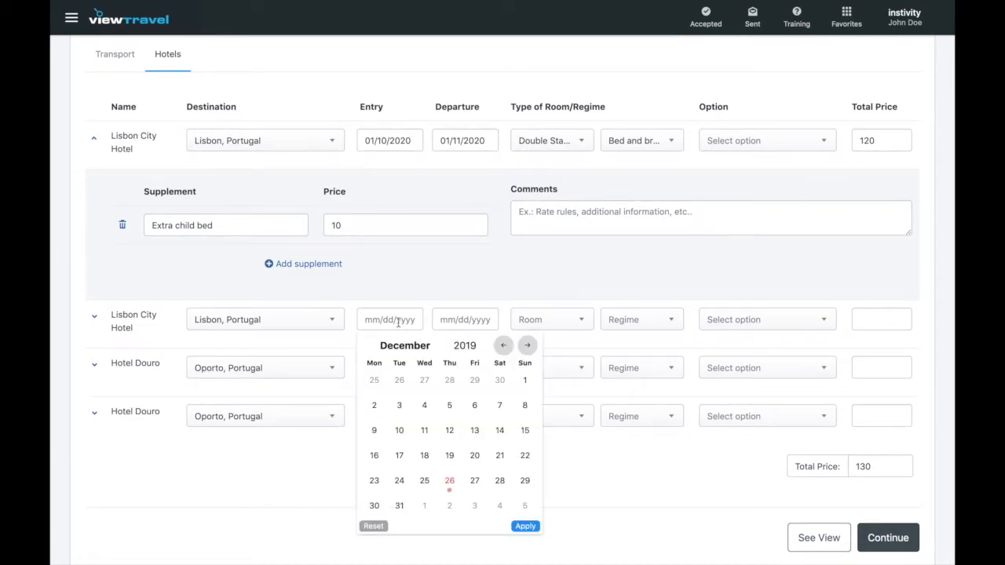
left_click(528, 345)
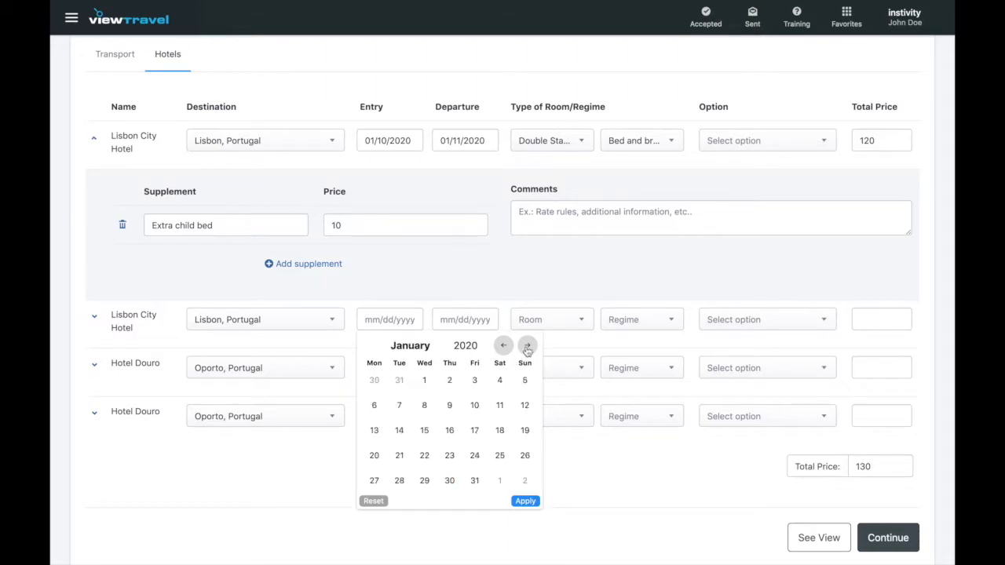
left_click(475, 405)
left_click(471, 323)
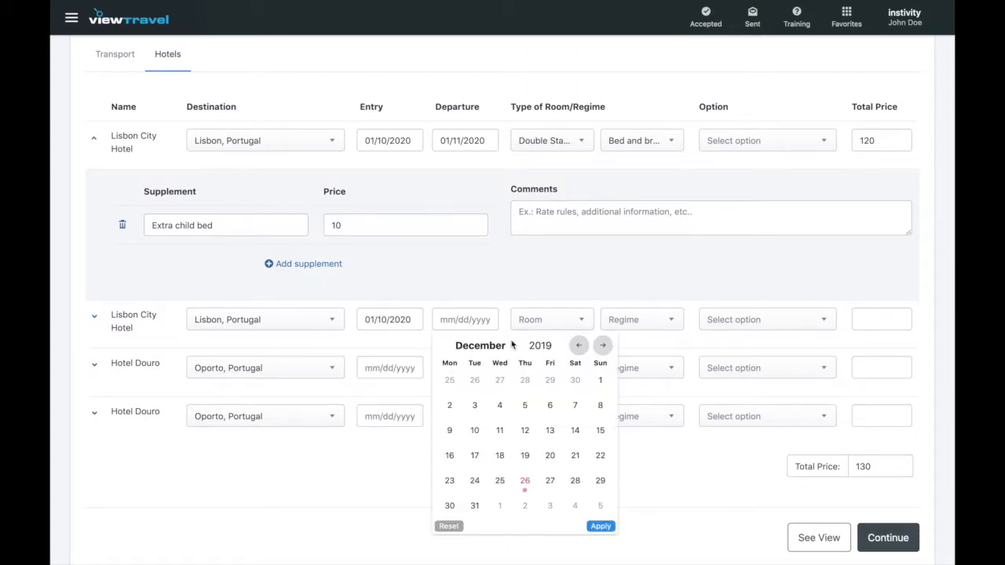
left_click(601, 346)
left_click(575, 405)
Make the stay a Standard Single Room with Bed and breakfast, priced at 80.
left_click(577, 316)
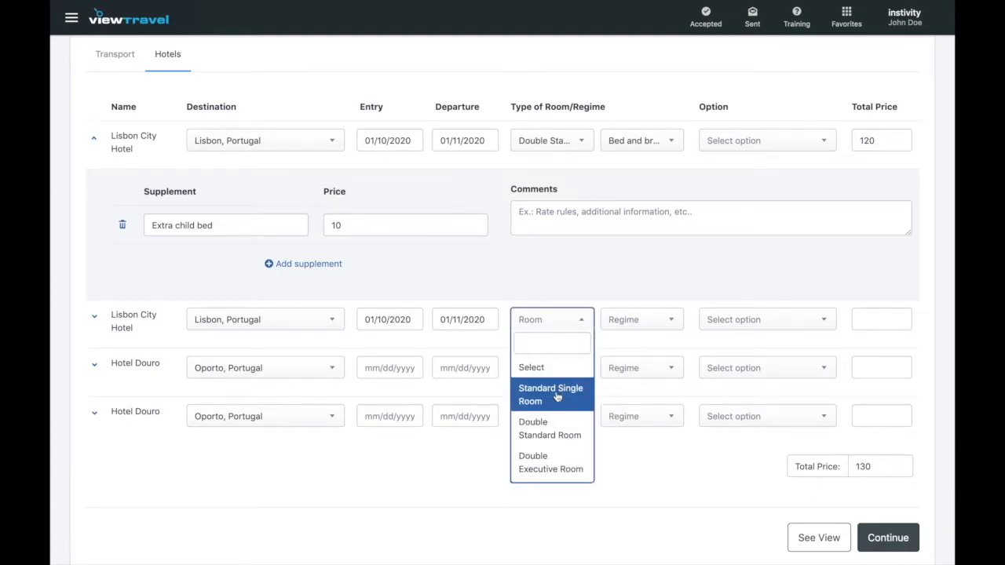
left_click(556, 397)
left_click(672, 323)
left_click(655, 420)
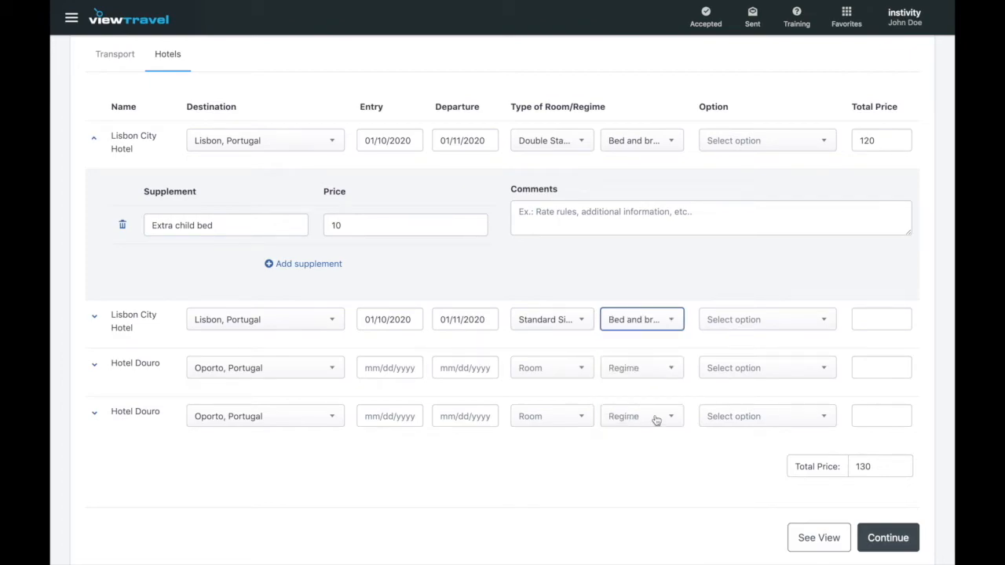
left_click(871, 317)
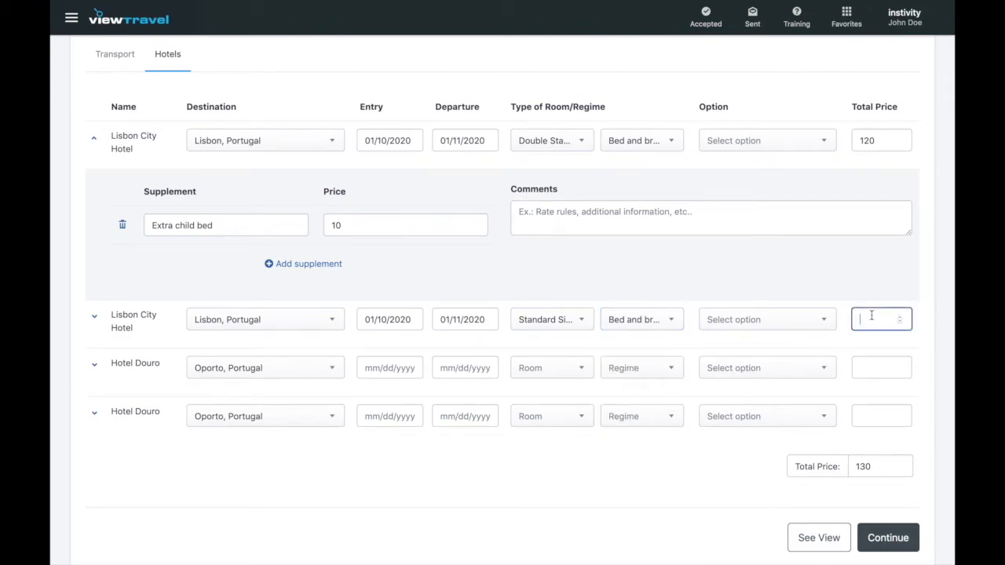
type("80")
left_click(377, 467)
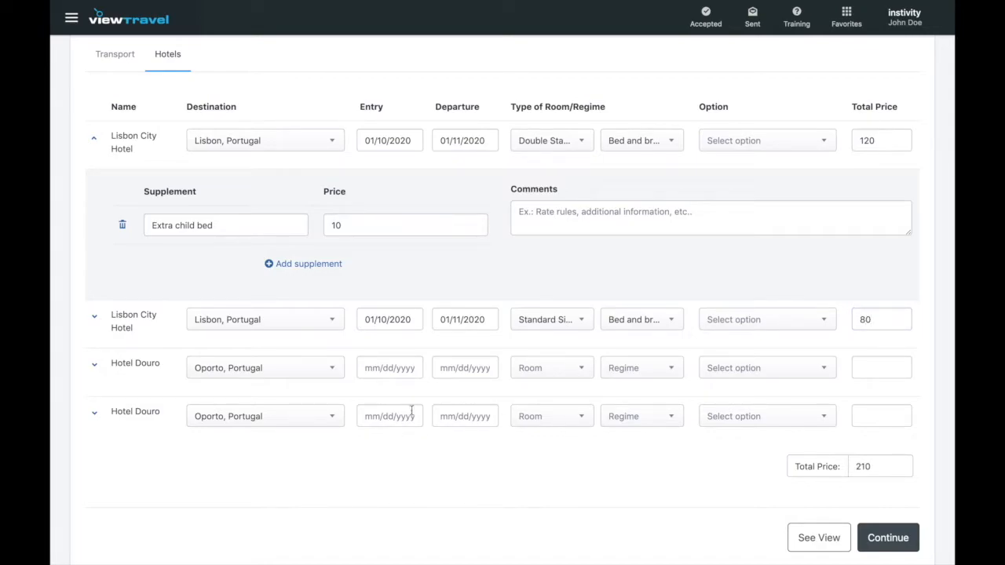
left_click(394, 372)
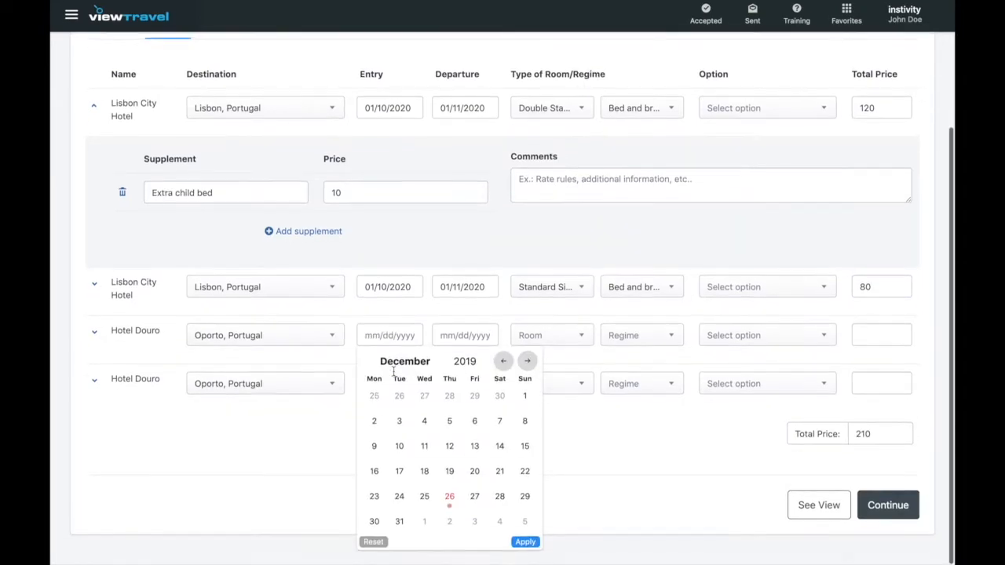
Give the first Hotel Douro stay an entry date of 11 Jan 2020 and a departure date of 12 Jan 2020.
left_click(529, 365)
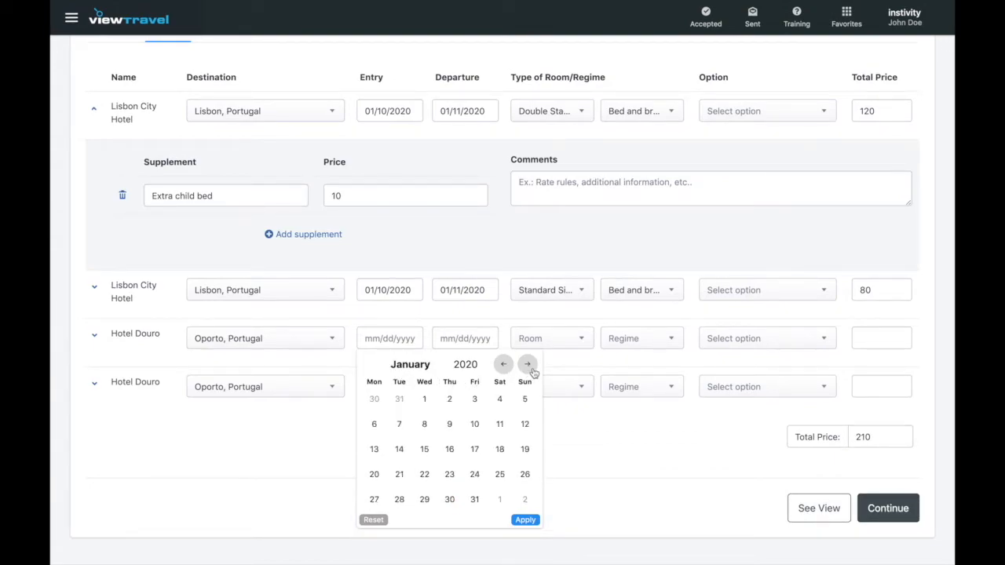
left_click(499, 424)
left_click(461, 340)
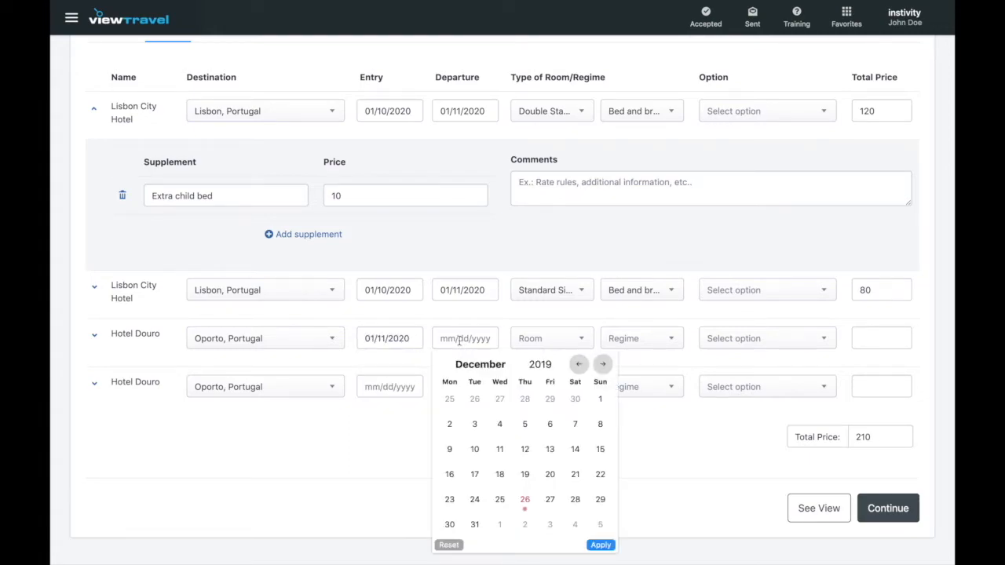
left_click(603, 365)
left_click(600, 424)
Make the stay a Double Standard Room with Bed and breakfast, priced at 130.
left_click(580, 340)
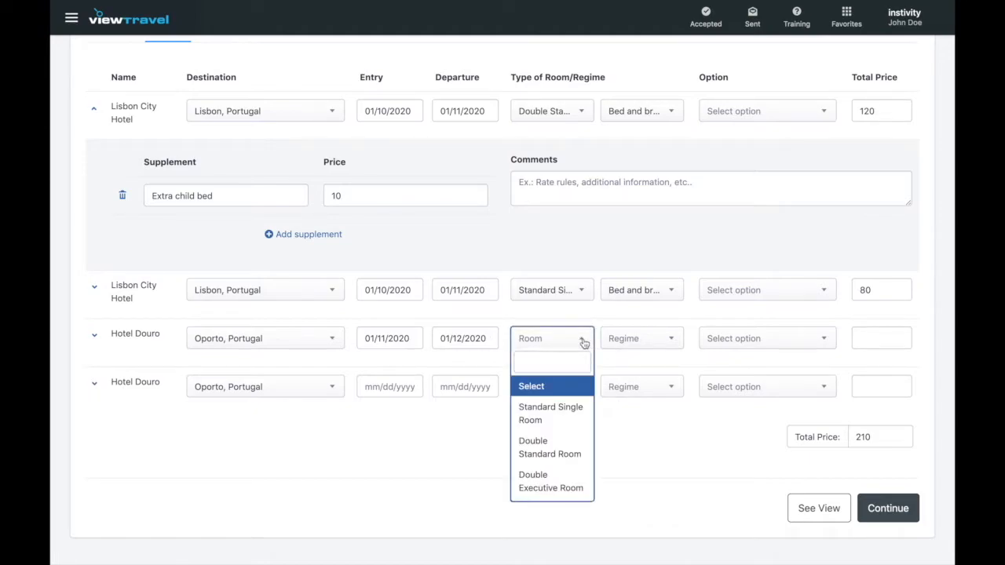
left_click(558, 446)
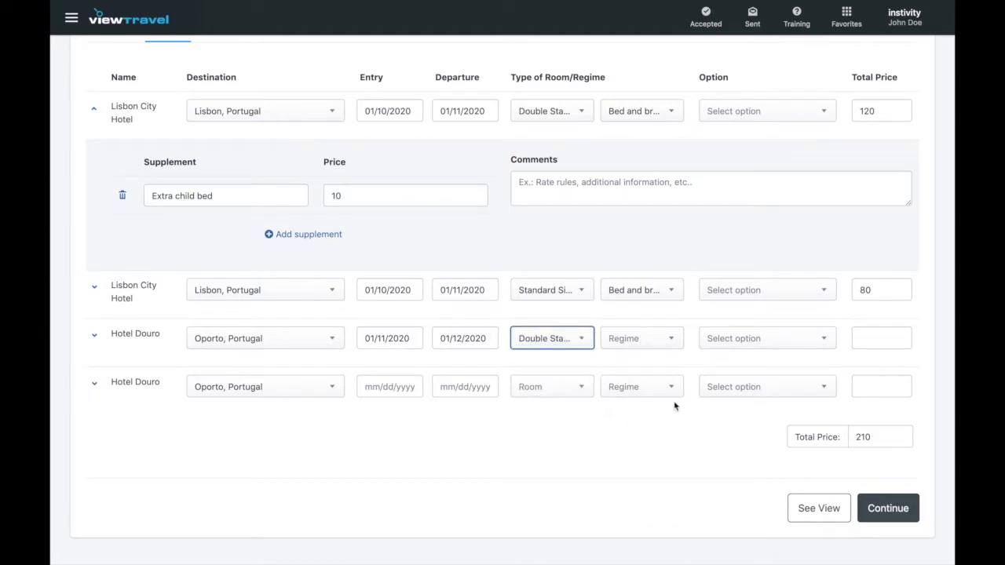
left_click(676, 339)
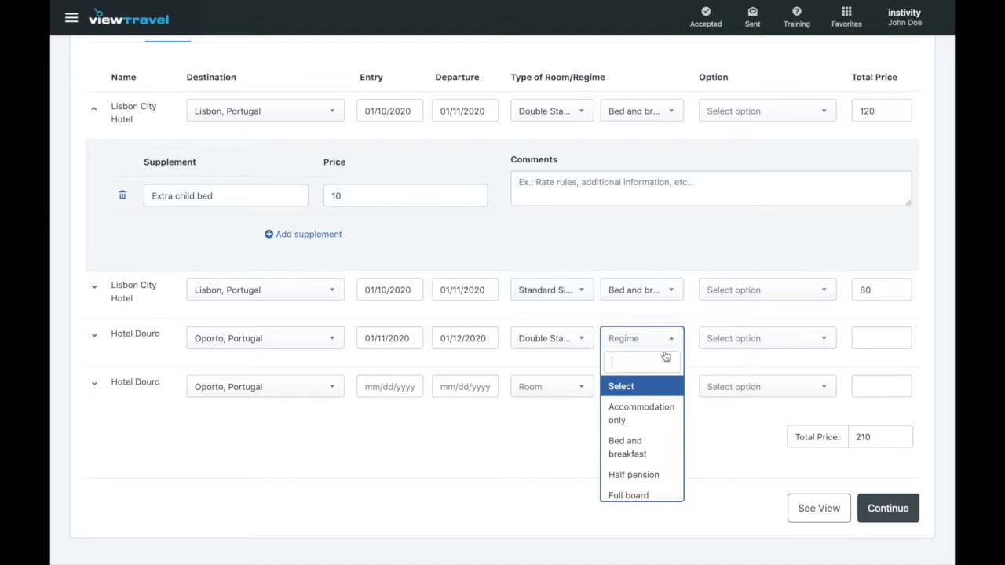
left_click(645, 449)
left_click(883, 338)
type("130")
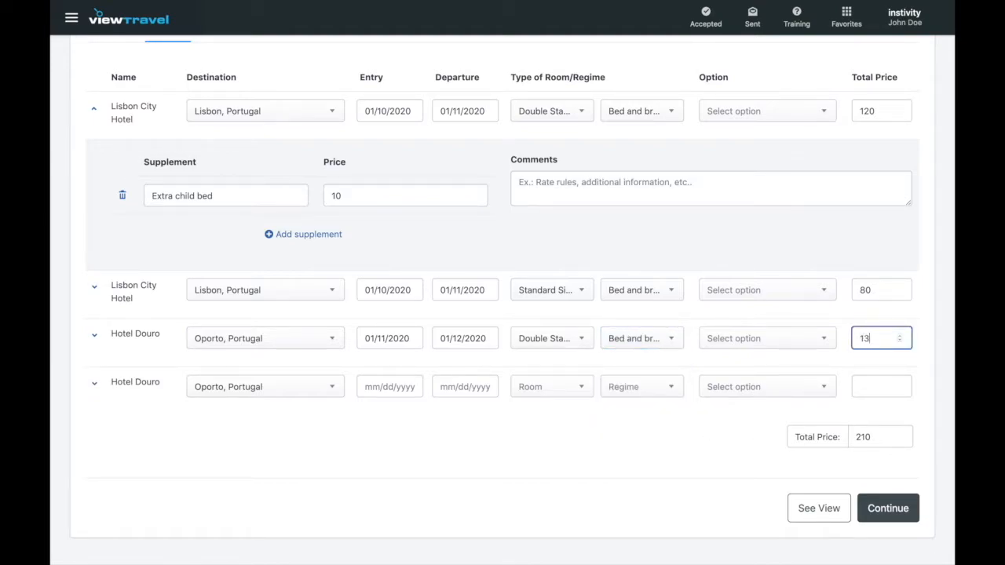
left_click(627, 431)
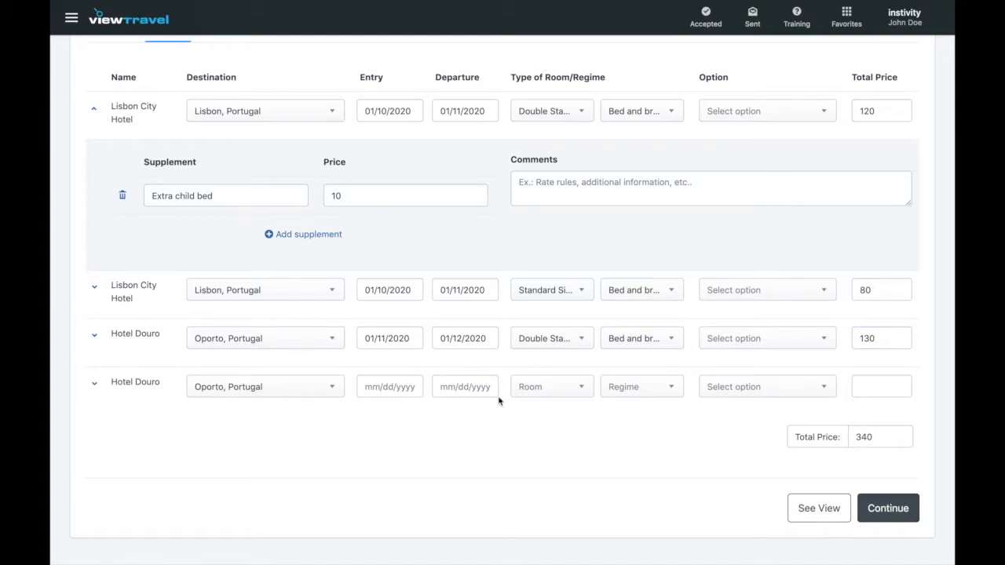
left_click(408, 386)
Give the last Hotel Douro stay an entry date of 11 Jan 2020 and a departure date of 12 Jan 2020.
left_click(528, 416)
scroll(560, 431, "down", 1)
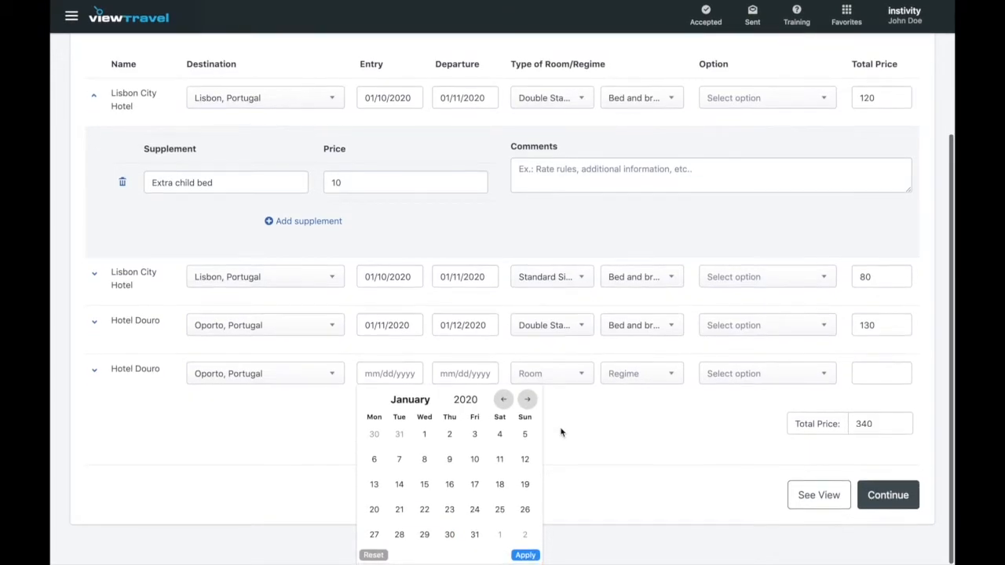
left_click(500, 461)
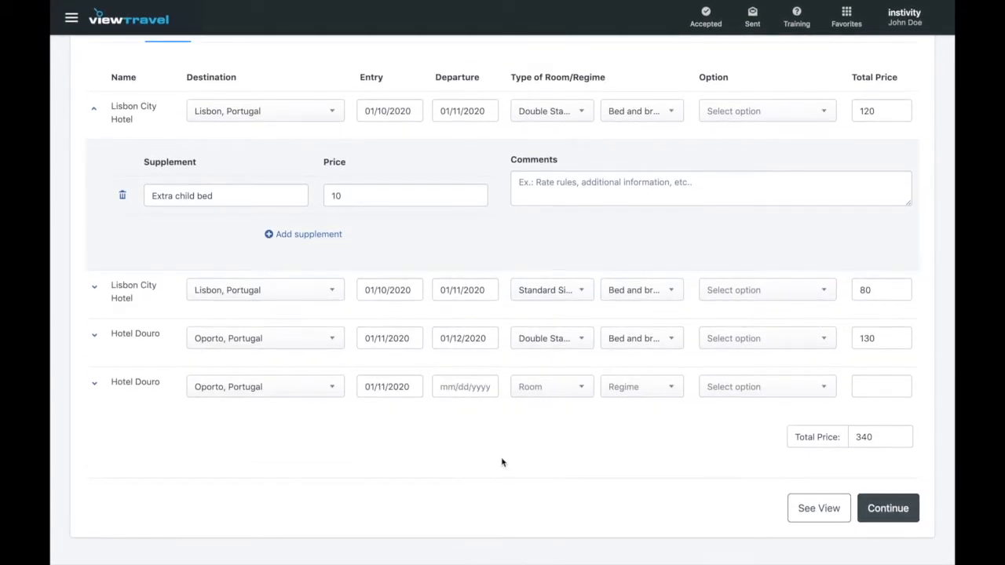
left_click(452, 385)
left_click(602, 402)
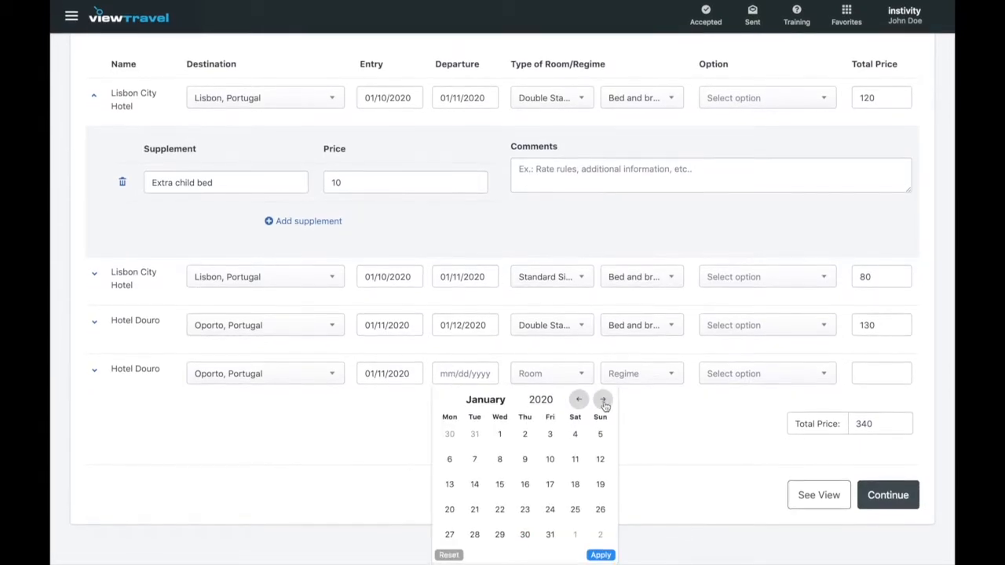
left_click(601, 462)
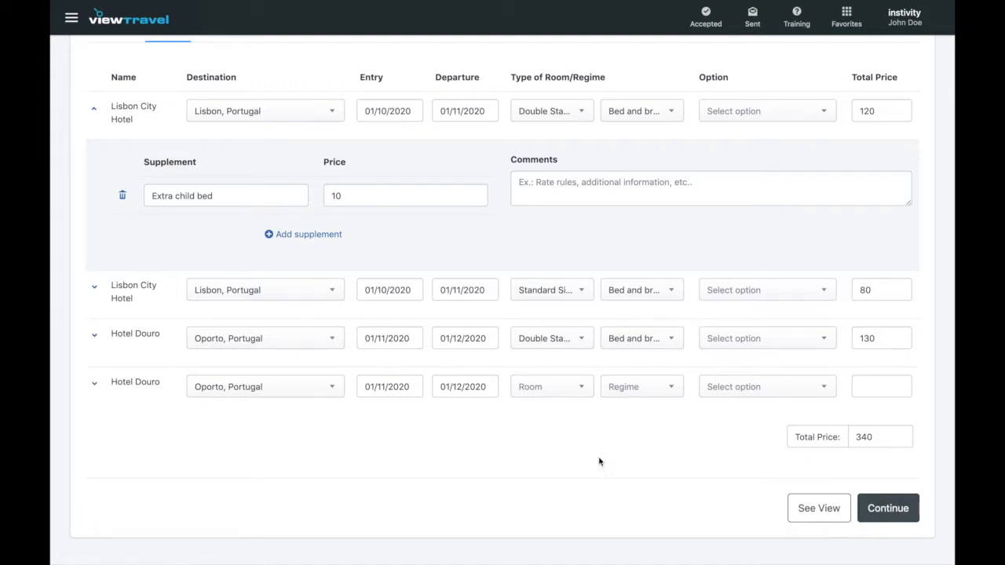
Make the stay a Standard Single Room with Bed and breakfast, priced at 90.
left_click(584, 390)
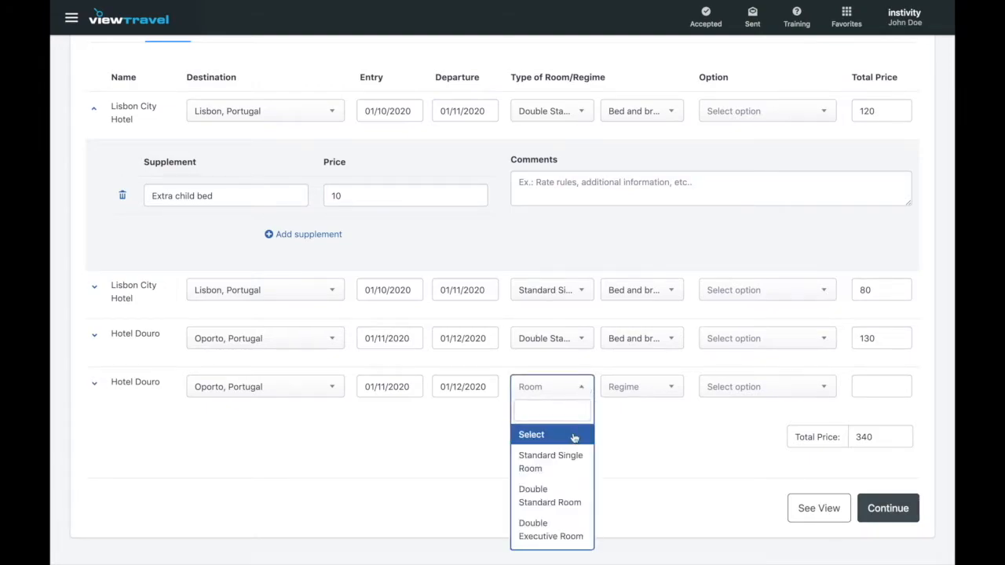
left_click(566, 479)
left_click(670, 390)
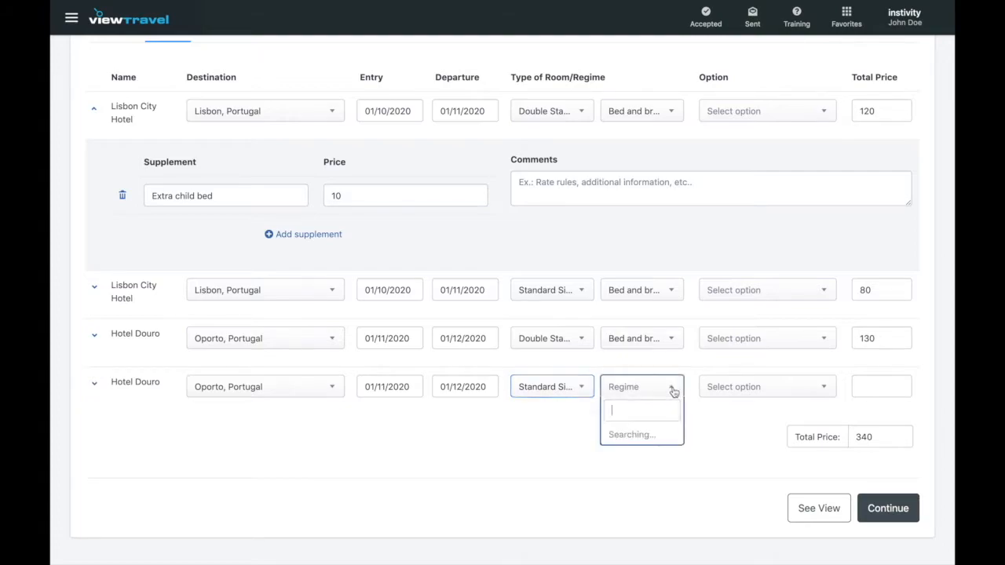
left_click(657, 488)
left_click(881, 383)
type("90")
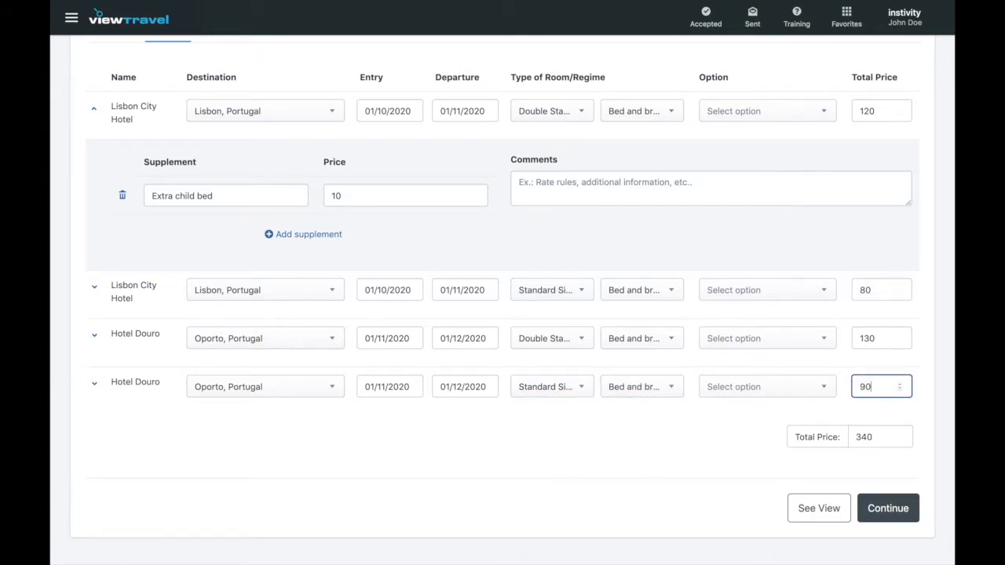
left_click(732, 445)
scroll(724, 459, "up", 2)
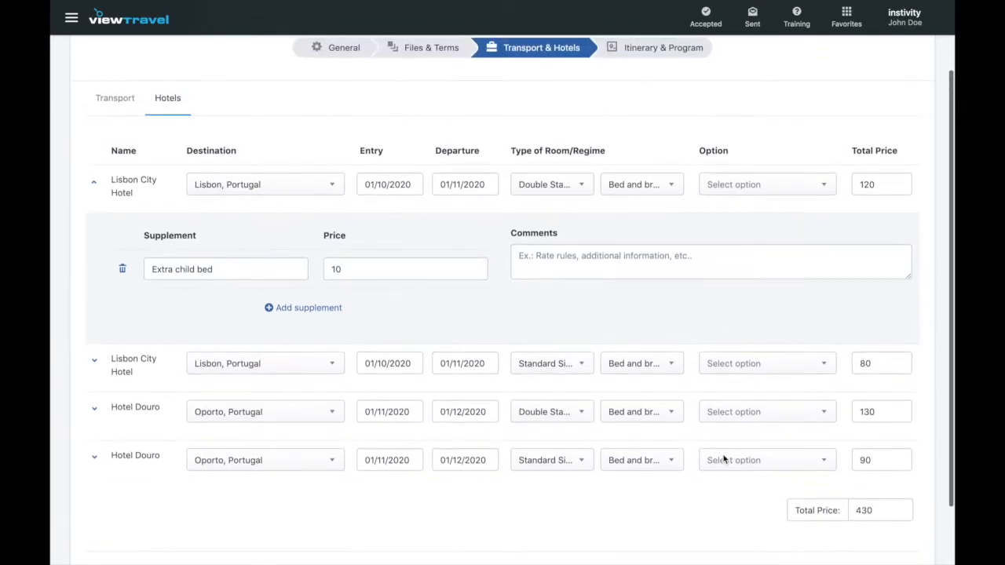
scroll(723, 460, "down", 2)
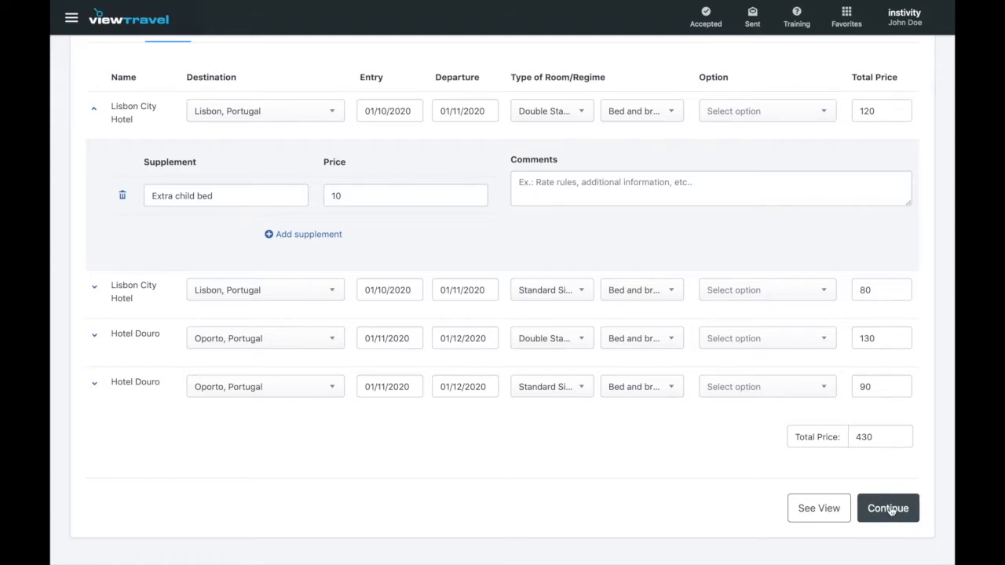
Continue past the hotels to the Edit Itinerary & Program page for Explore Lisbon and Oporto.
left_click(890, 510)
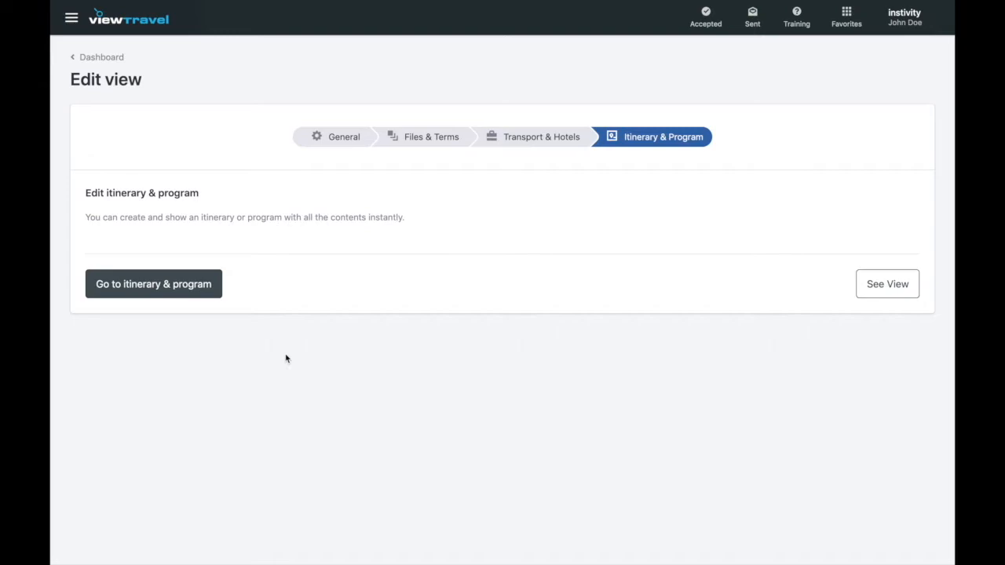
left_click(157, 287)
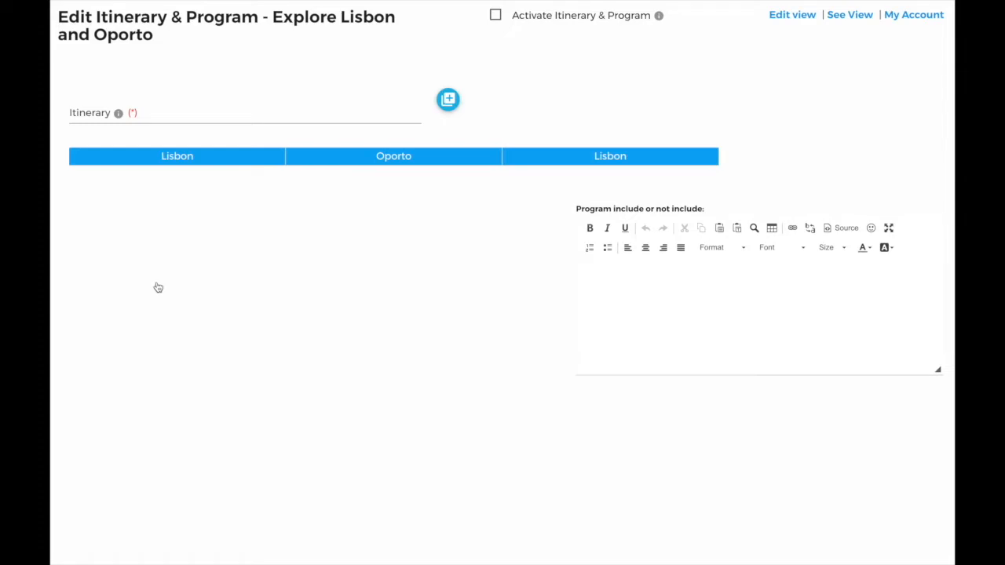
Enter 'Add your text here' in the Program box, strip the third Lisbon day's services, and request its deletion.
left_click(614, 288)
type("Add ")
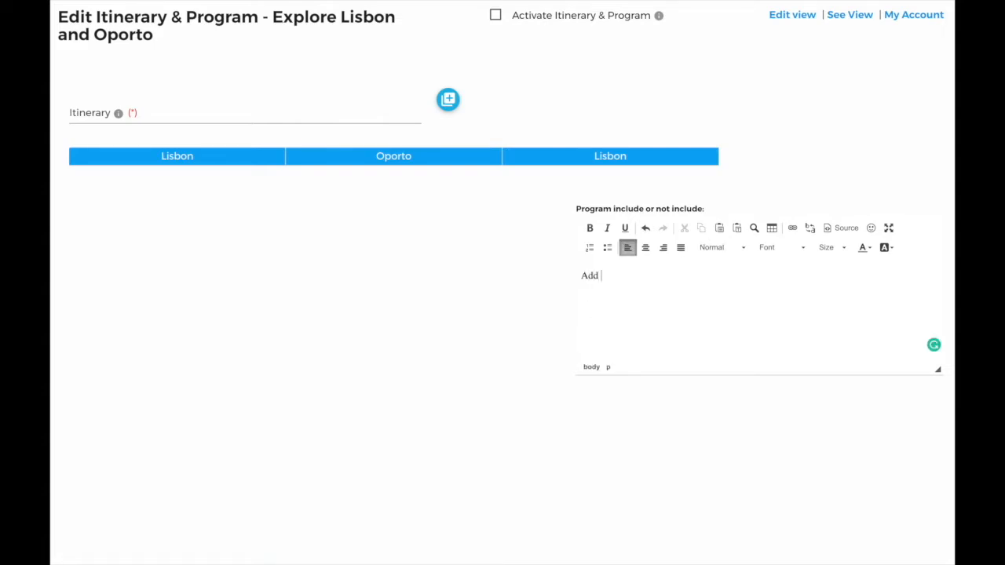
type("your text here.")
left_click(627, 161)
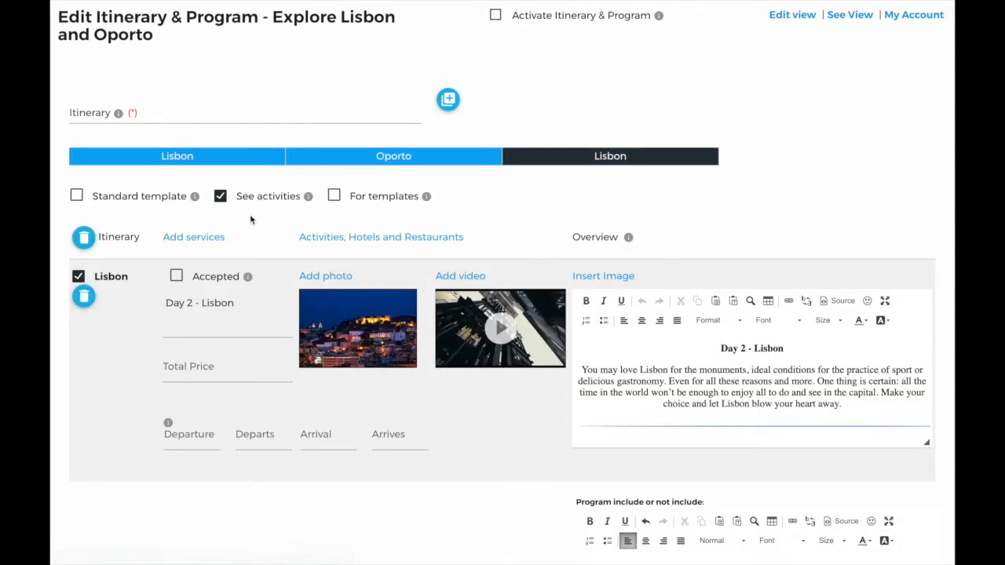
left_click(84, 240)
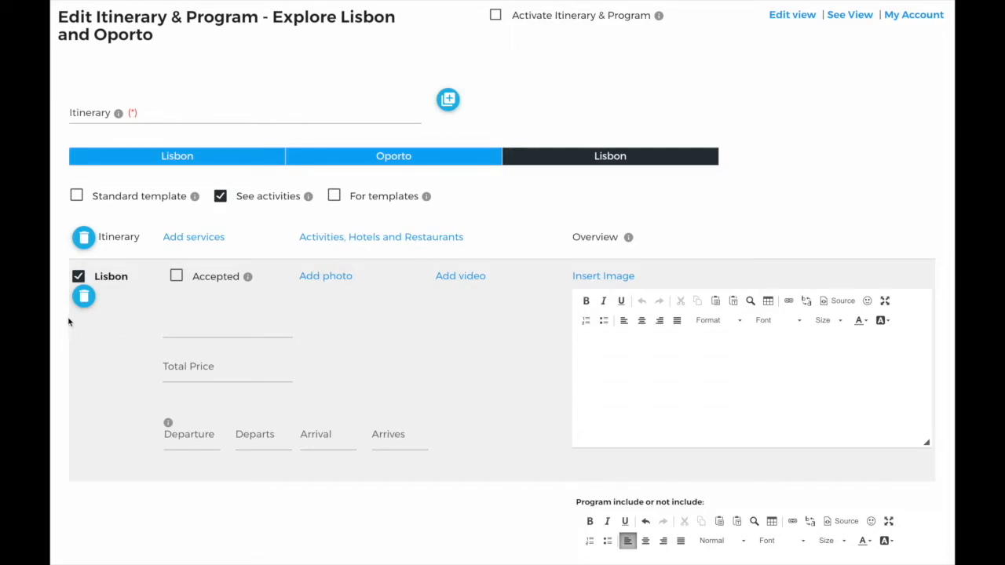
left_click(83, 299)
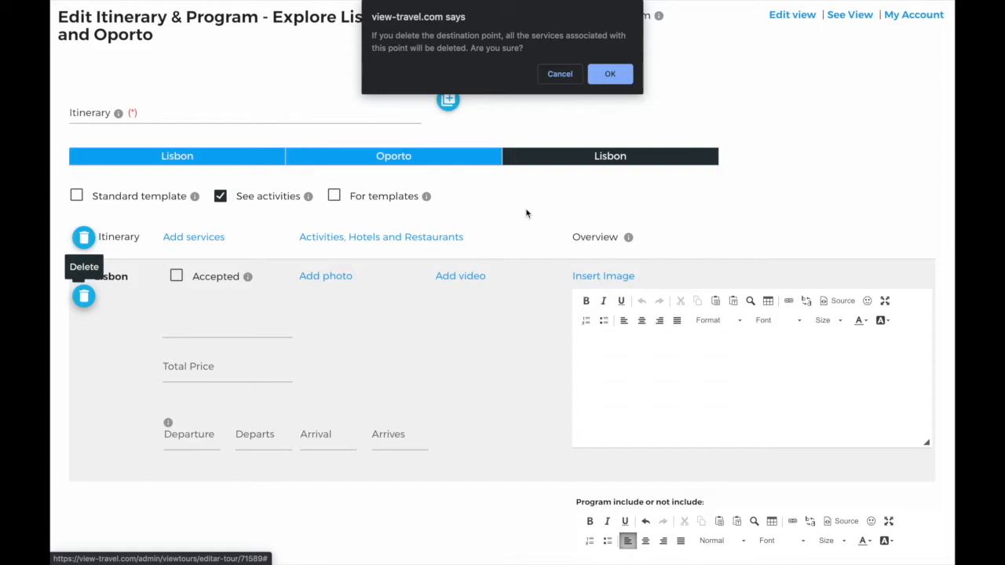
Confirm deleting the final Lisbon stop and expand the remaining Lisbon day.
left_click(610, 73)
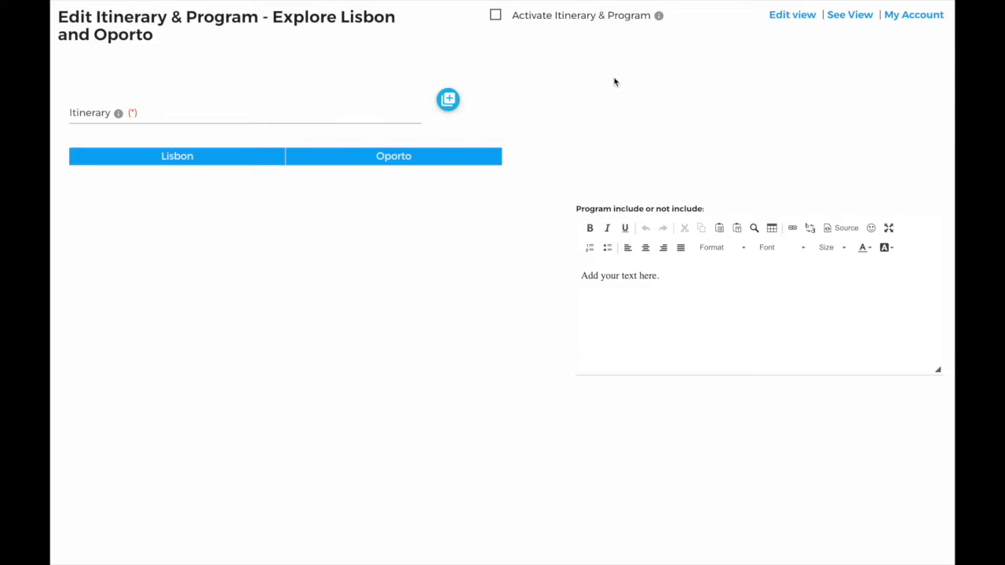
left_click(198, 158)
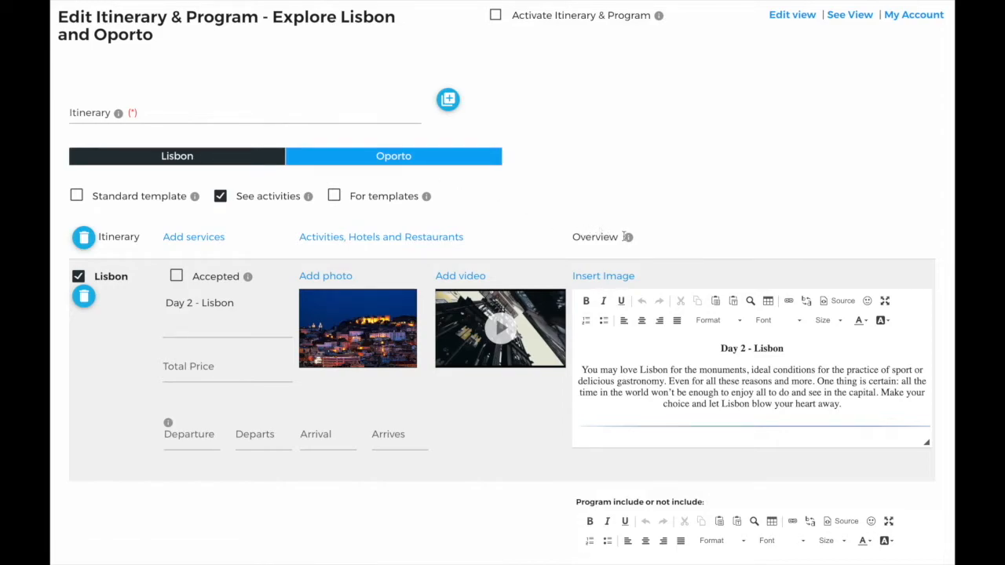
Change the Lisbon day title to 'Day 1 - Lisbon'.
mouse_move(628, 238)
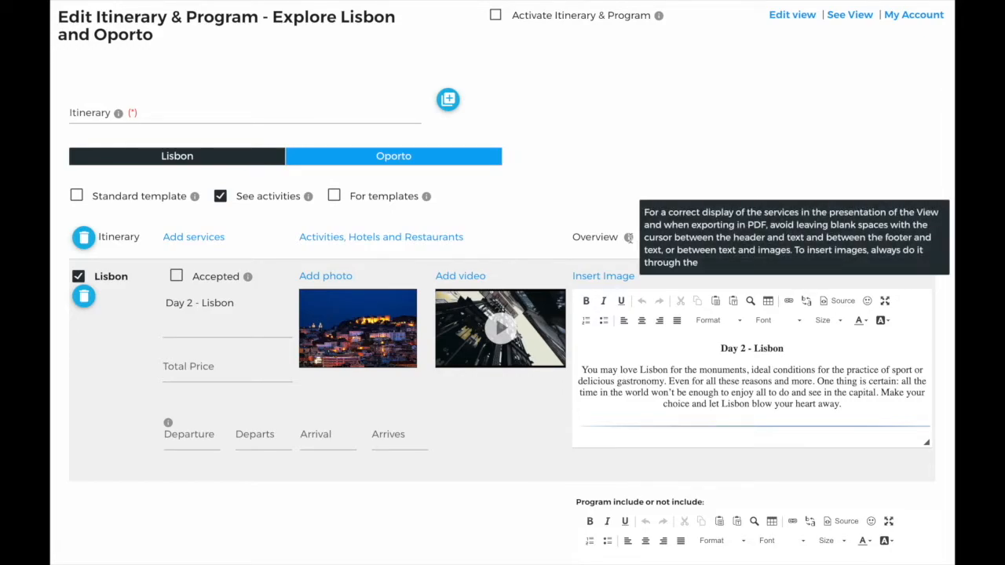
left_click(191, 304)
key("BackSpace")
type("1")
left_click(326, 283)
Attach the Cristo rei photo and the Cristo rei video to the day.
left_click(326, 283)
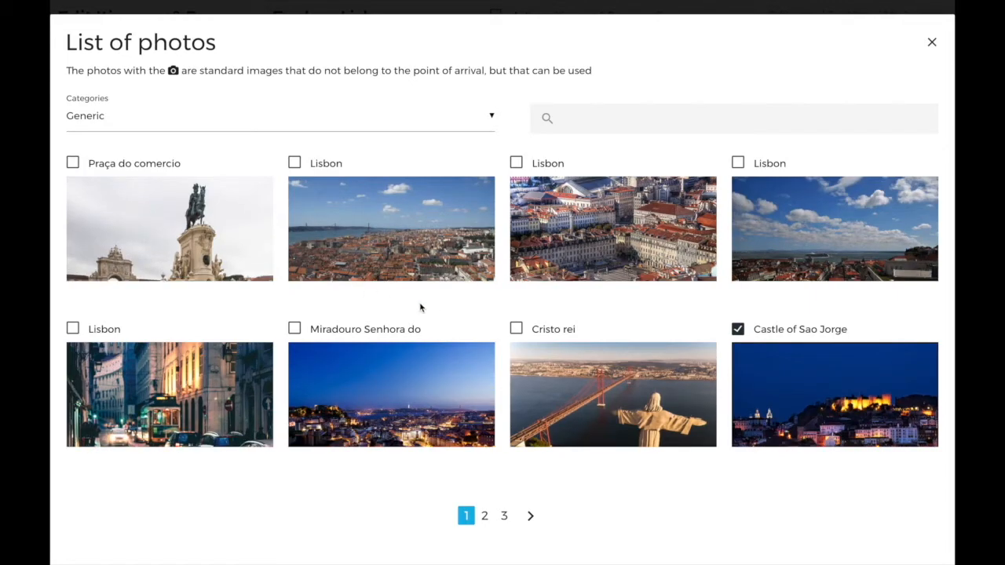
left_click(516, 330)
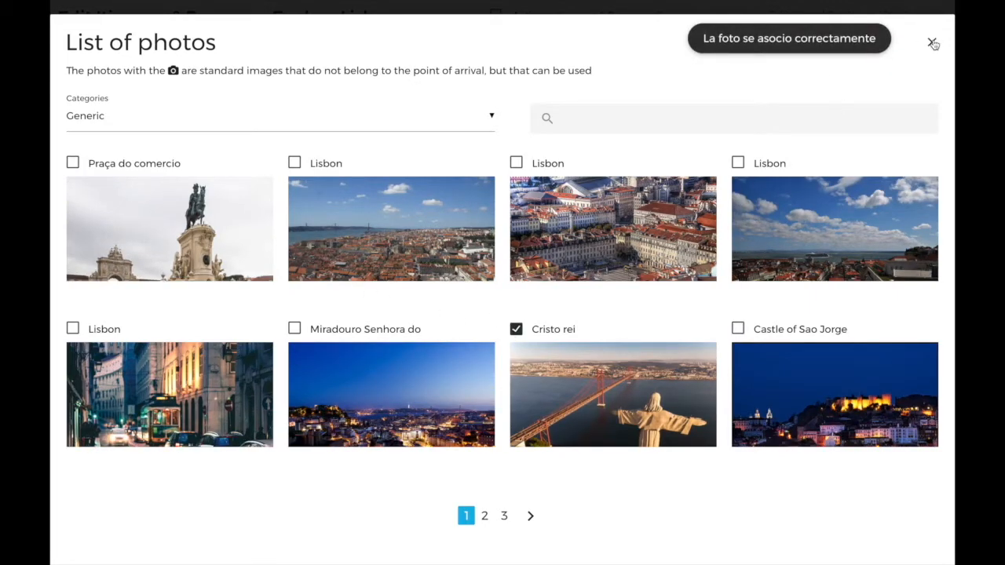
left_click(932, 42)
left_click(459, 277)
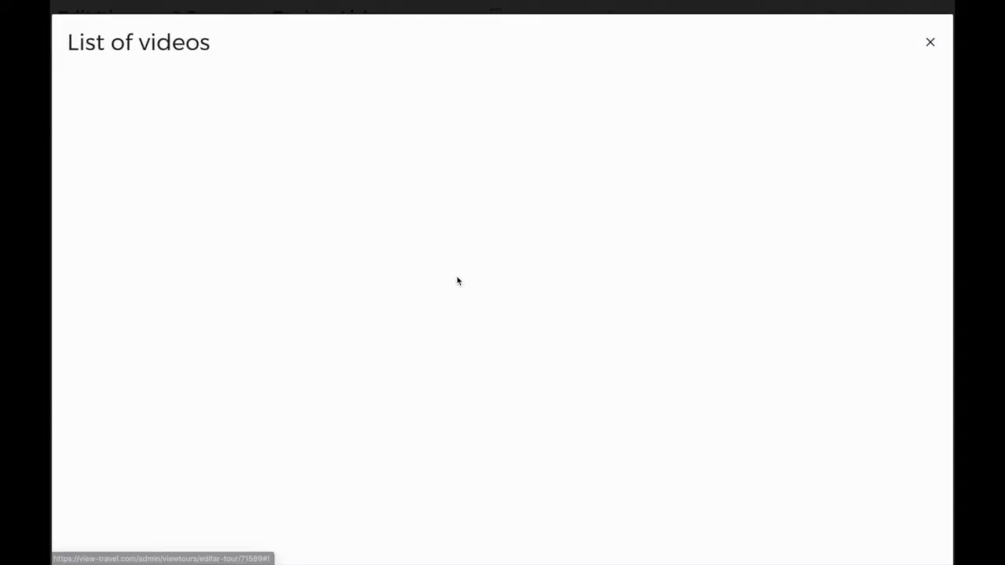
left_click(368, 135)
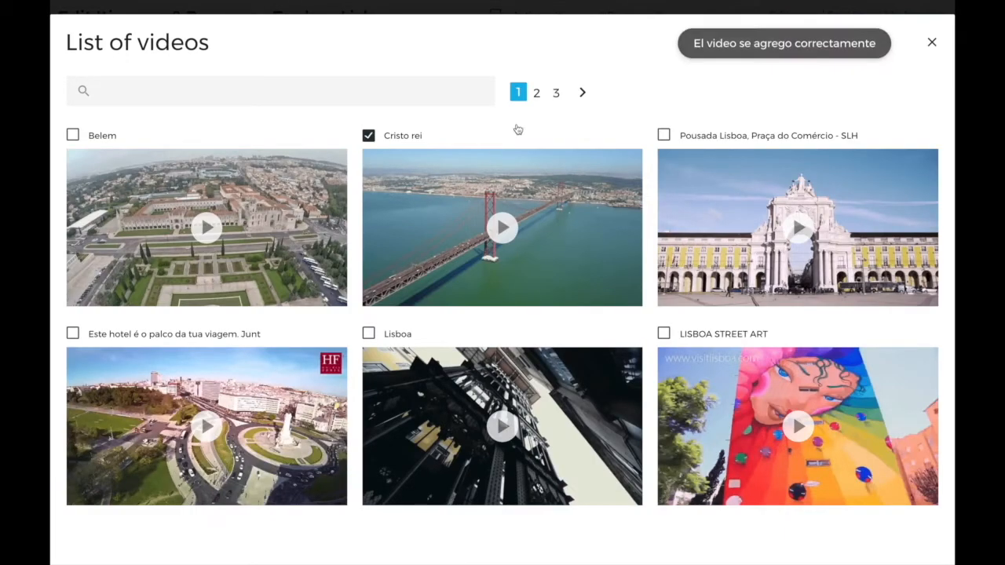
left_click(932, 43)
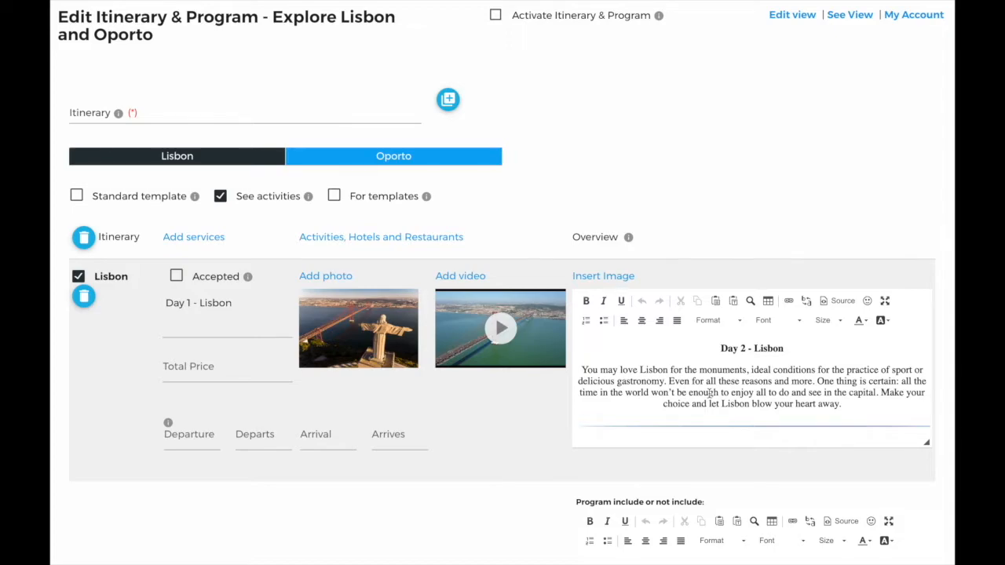
Change the overview heading's day number from 2 to 1, making it 'Day 1 - Lisbon'.
left_click(741, 356)
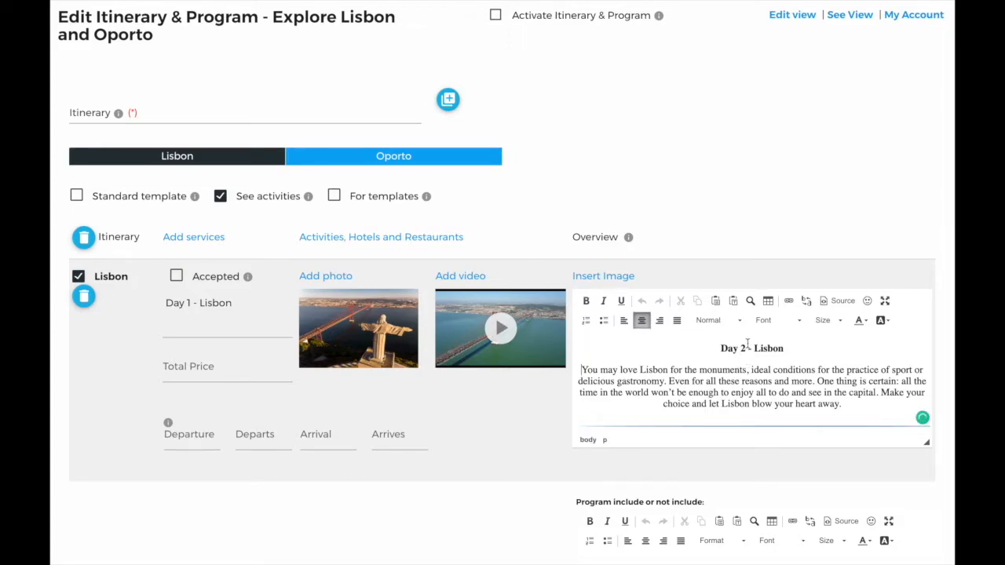
scroll(798, 369, "down", 3)
scroll(797, 369, "up", 3)
double_click(746, 350)
type("1")
Replace the overview's bridge image with a Belem photo from the image library.
left_click(759, 392)
scroll(760, 393, "down", 3)
left_click(761, 392)
key("BackSpace")
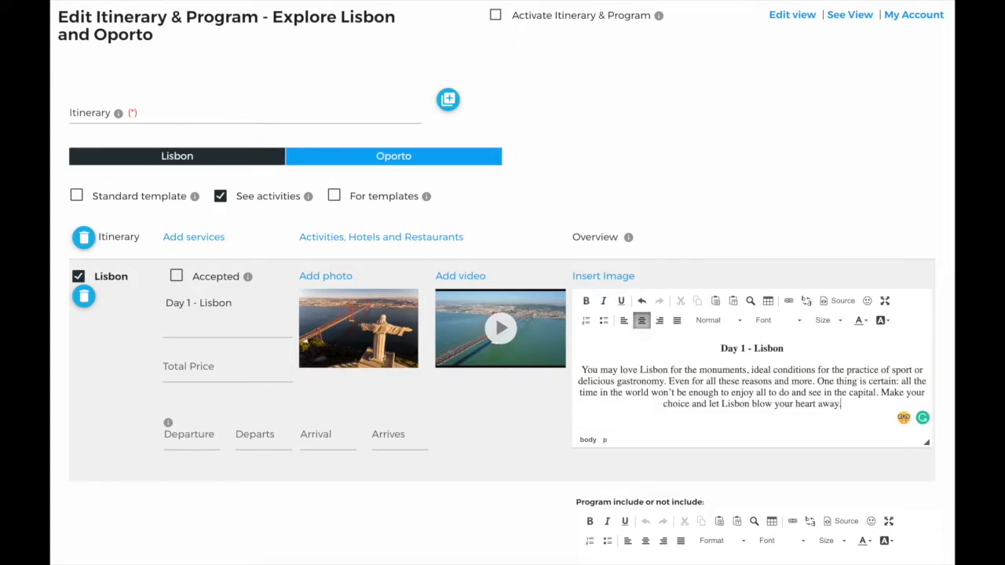
left_click(620, 275)
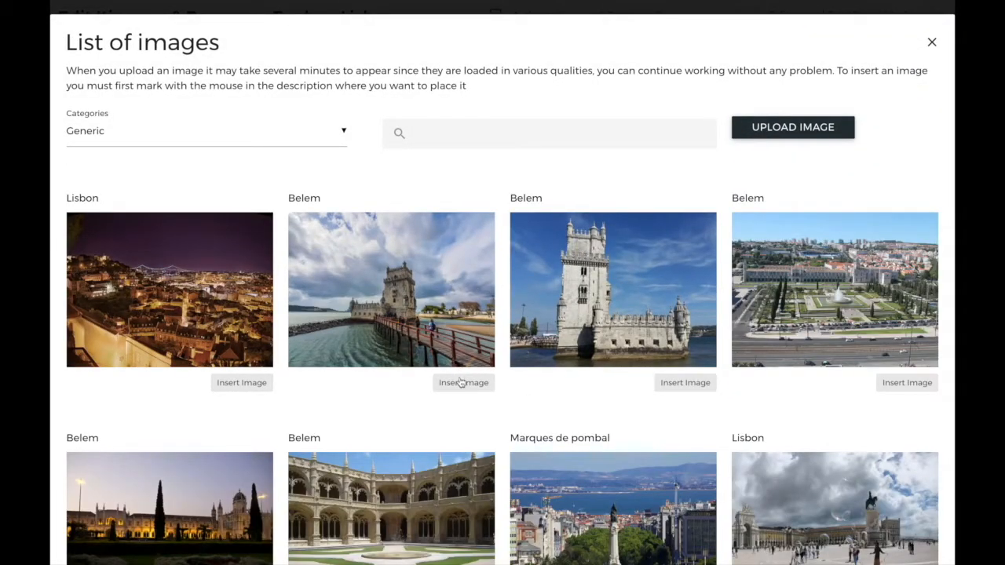
left_click(462, 385)
left_click(196, 140)
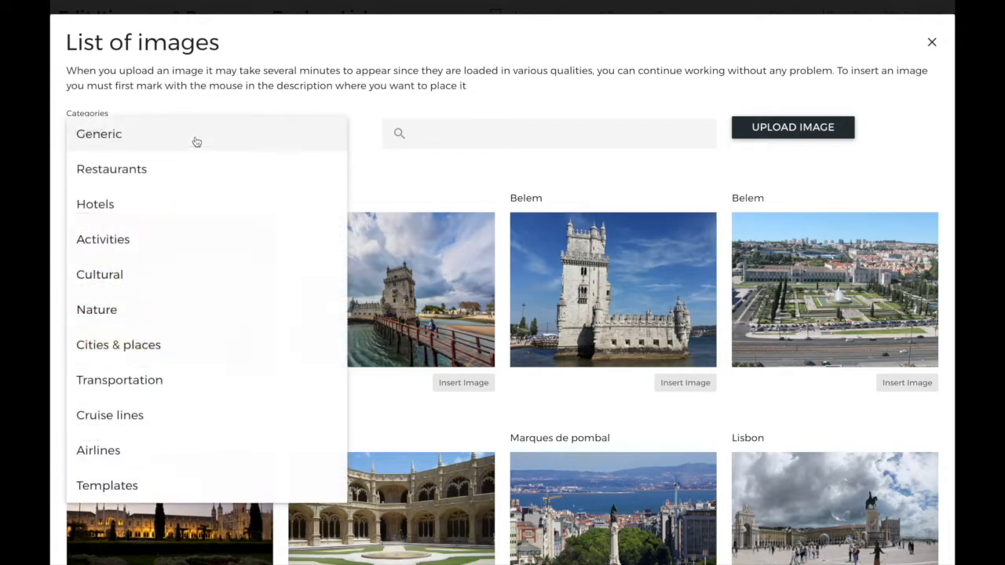
left_click(932, 44)
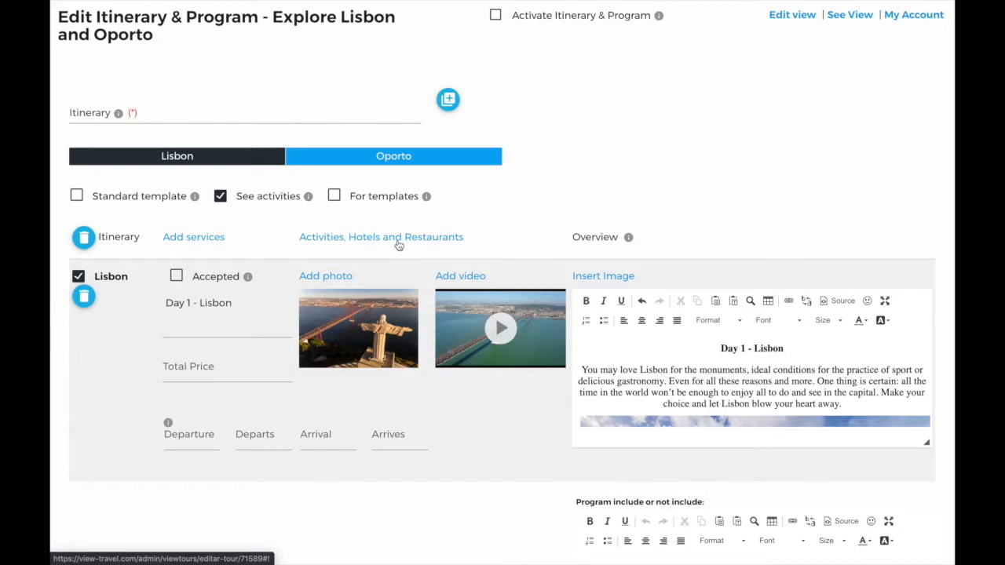
Retitle the Oporto itinerary day from 'Visit Oporto' to 'Day 2 - Oporto'.
scroll(392, 264, "down", 2)
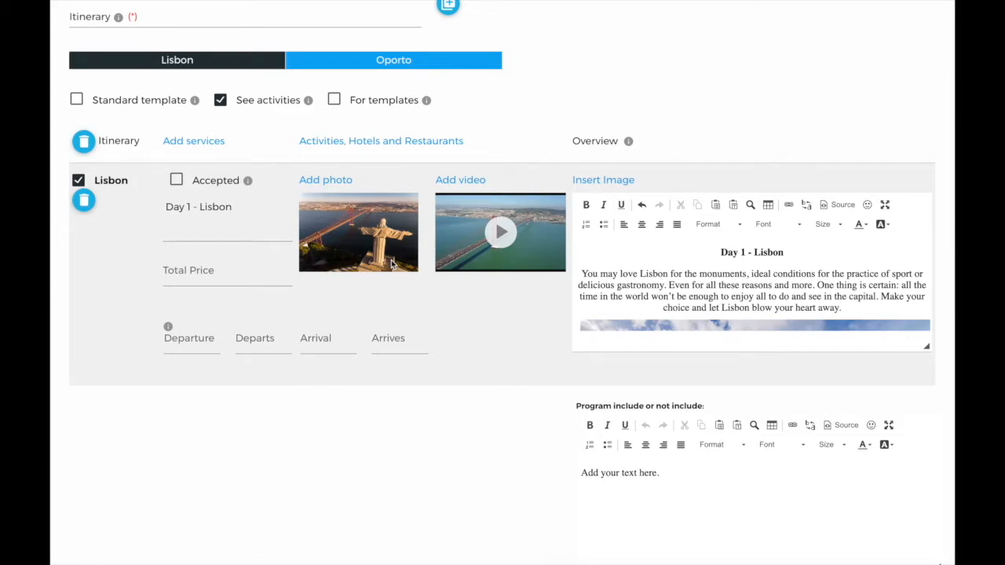
left_click(432, 66)
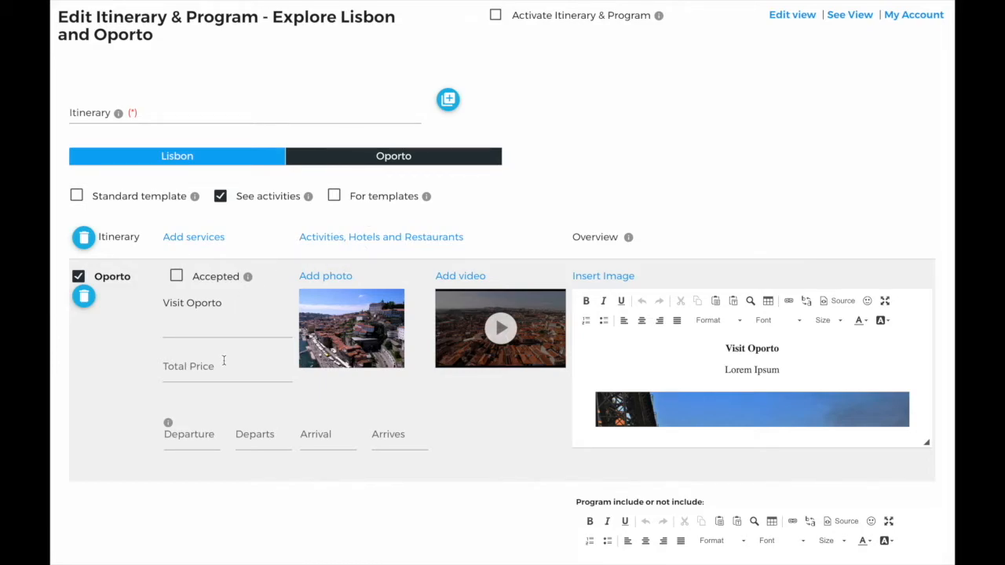
left_click(197, 330)
key("BackSpace")
key("BackSpace")
key("BackSpace")
key("BackSpace")
key("BackSpace")
type("Day 2")
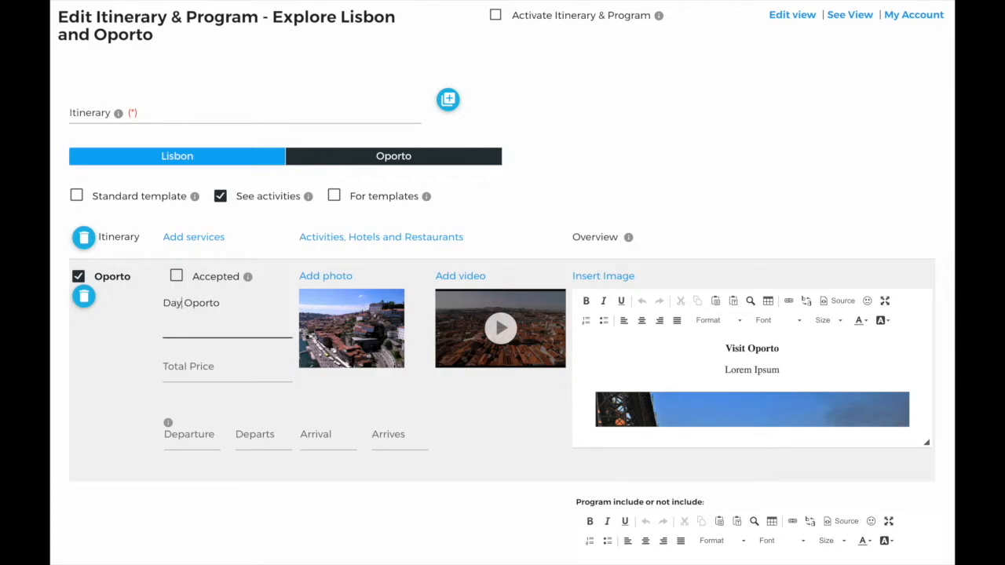
type(" -")
left_click(361, 407)
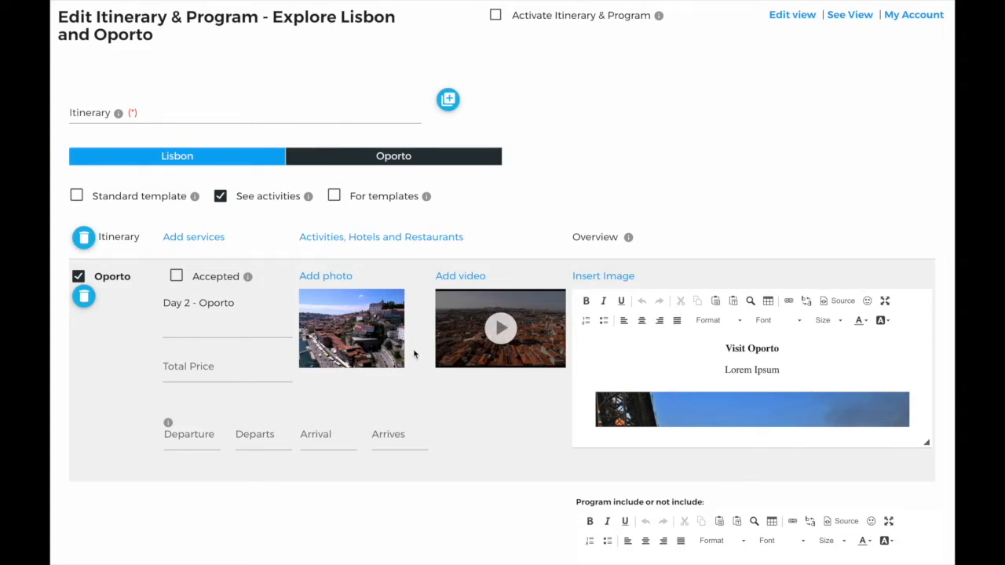
Add the Sheraton Porto Hotel & Spa - Junior Suit video to the Oporto day.
left_click(460, 276)
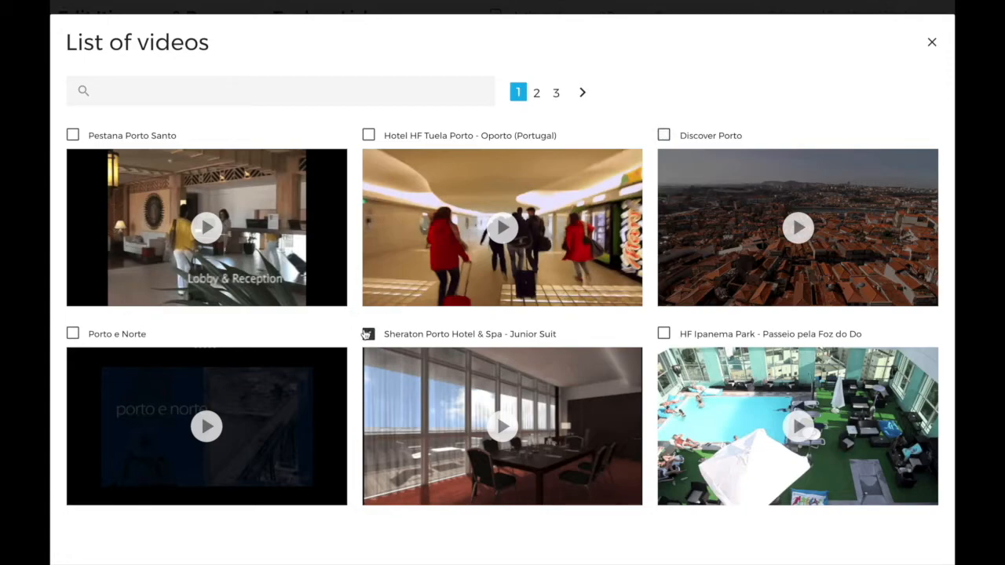
left_click(932, 44)
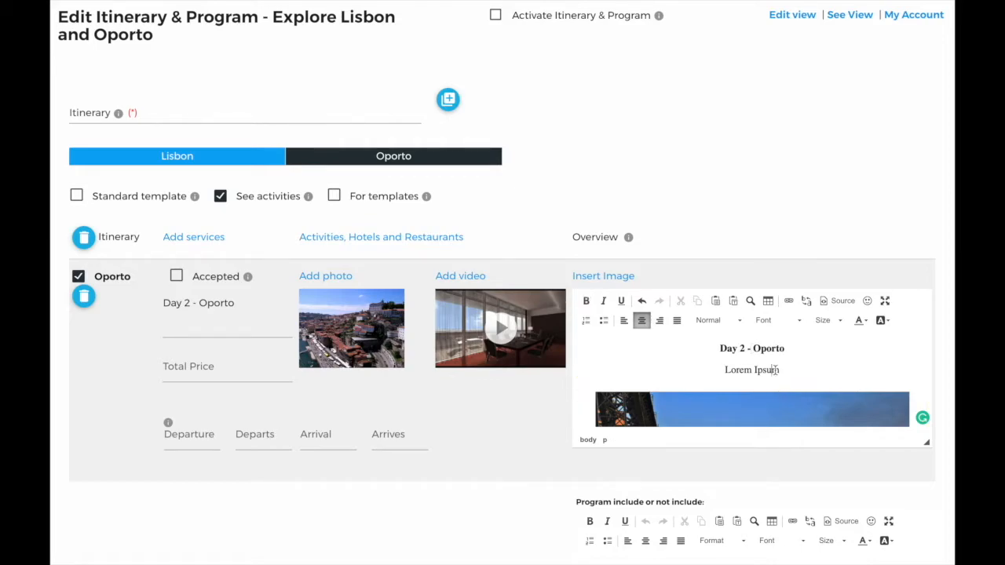
Replace the overview's Lorem Ipsum with the restaurant suggestion, activate the itinerary, and open the View.
key("Delete")
key("ctrl+b")
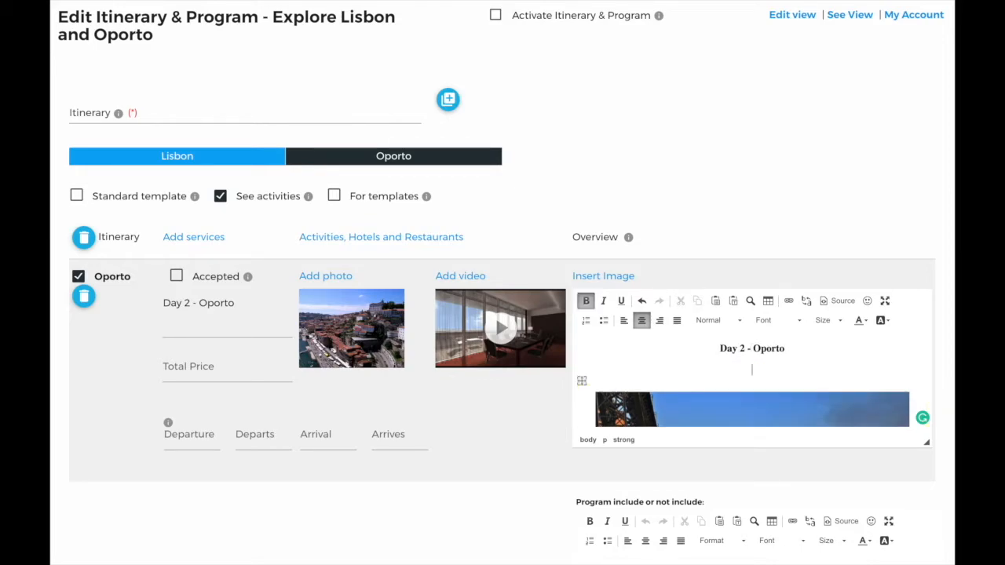
type("We suggest you visit a restaurant that has the best francesinhas and the best beer in the world!")
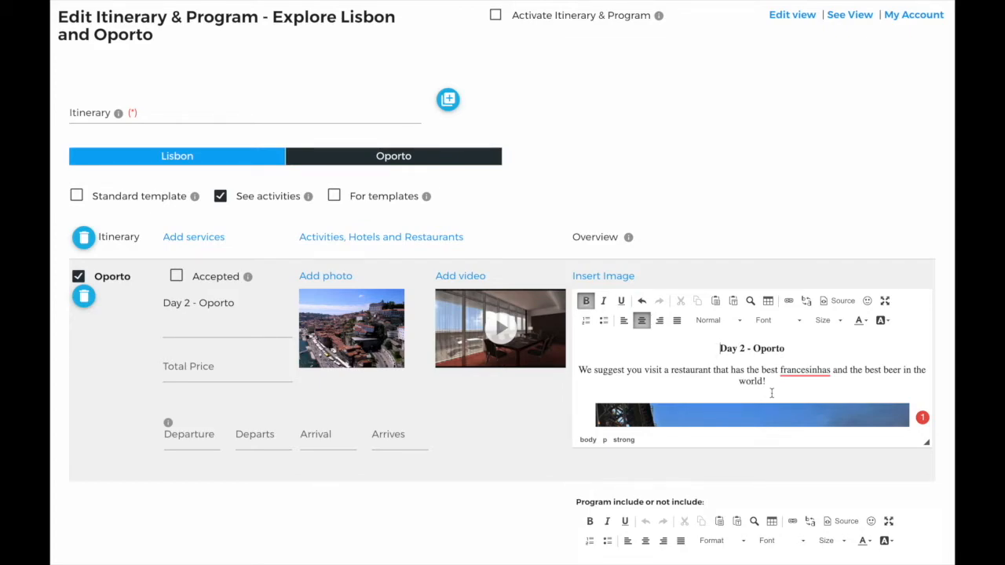
left_click(496, 17)
left_click(850, 16)
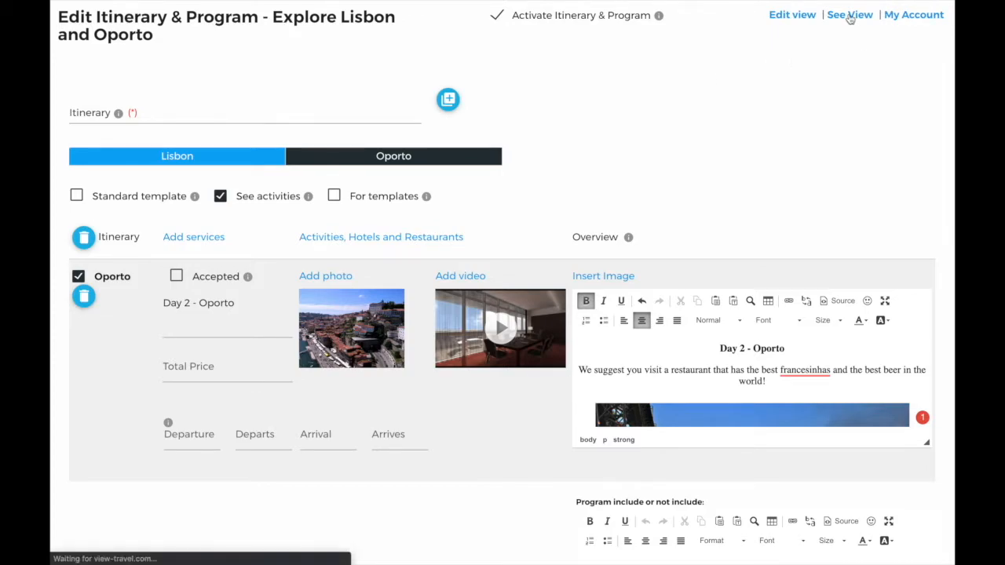
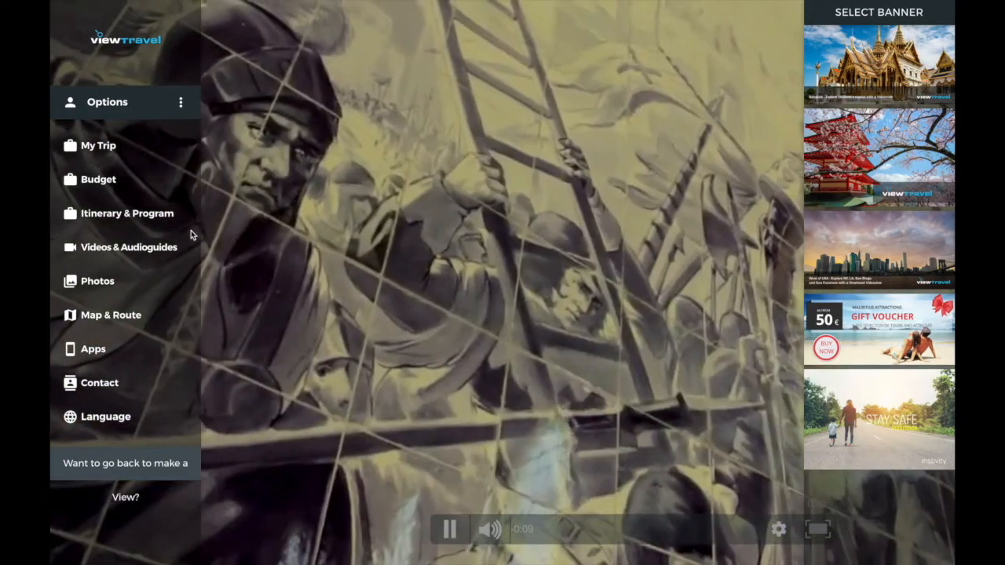
Browse the Lisbon videos in Videos & Audioguides, then view the banner selection.
left_click(142, 256)
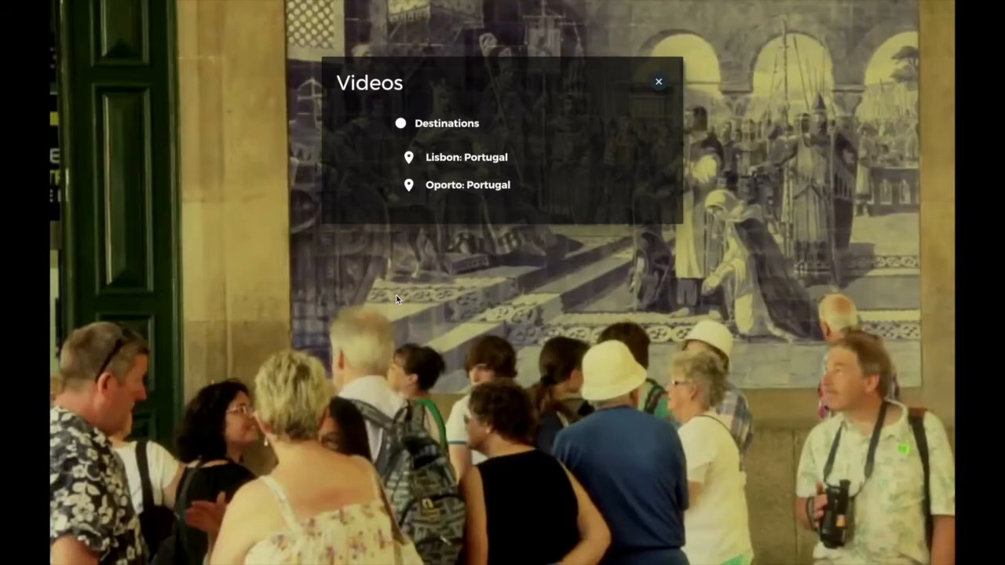
left_click(480, 161)
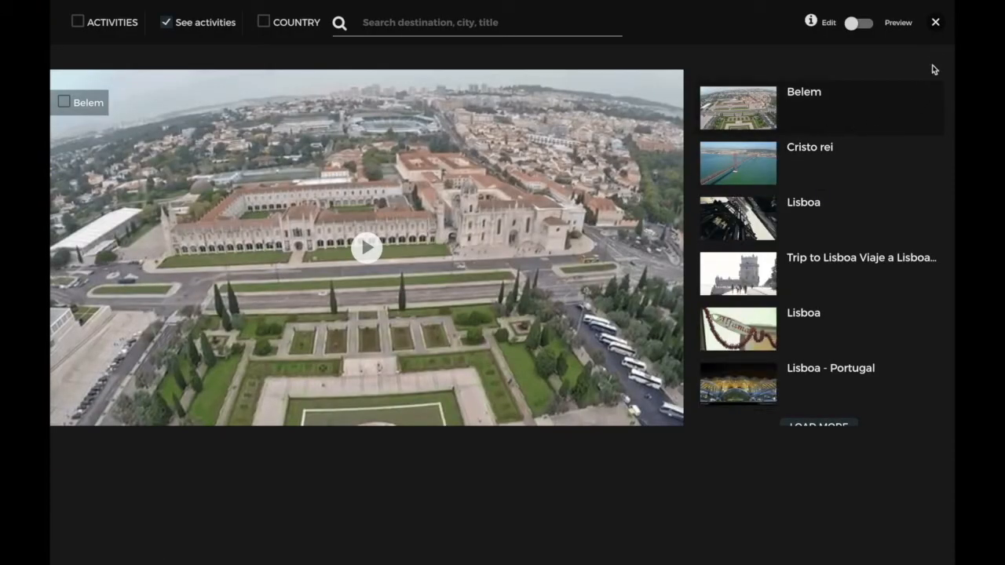
left_click(935, 23)
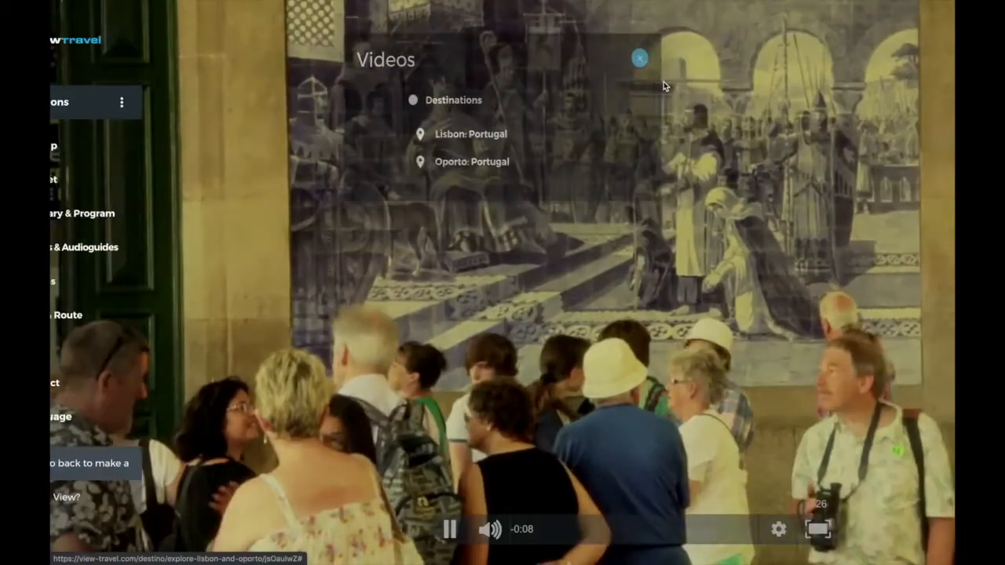
left_click(660, 82)
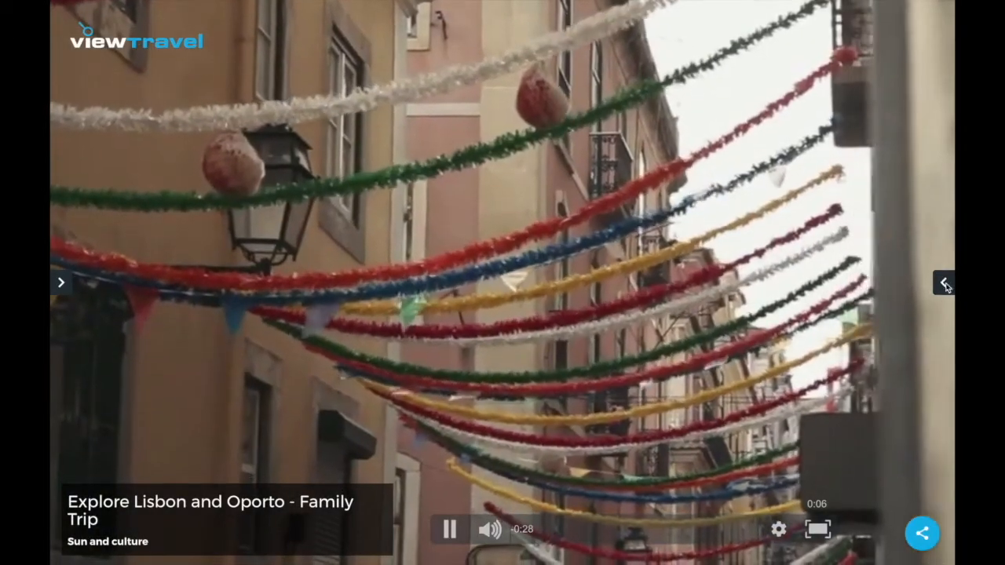
left_click(944, 284)
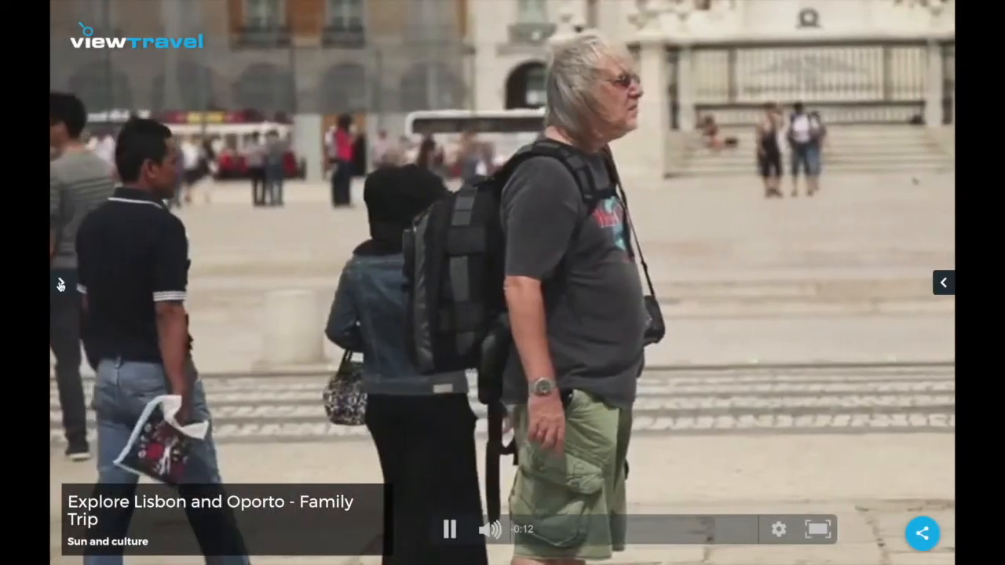
Open the trip's details and check its documentation, closing the gift voucher.
left_click(60, 283)
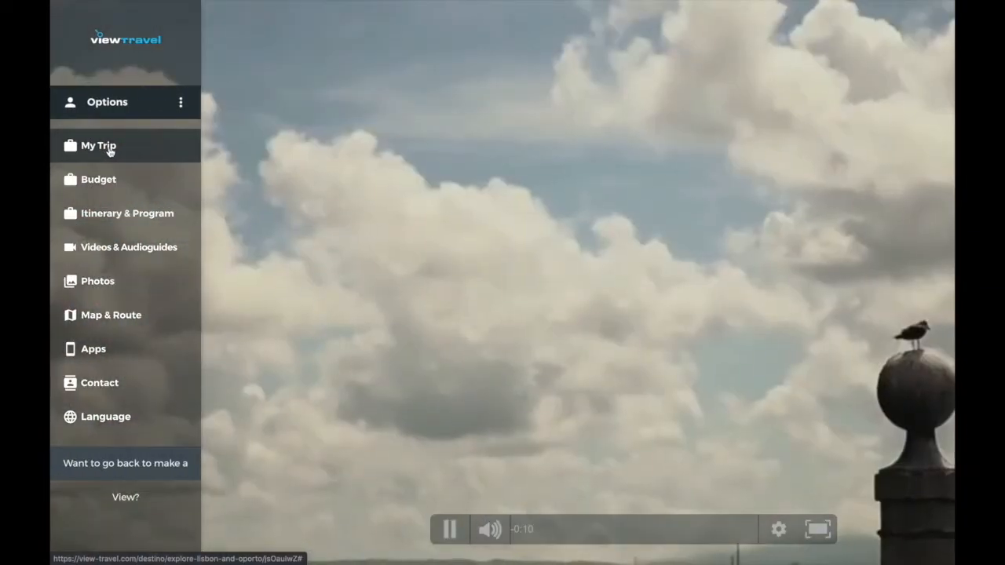
left_click(109, 147)
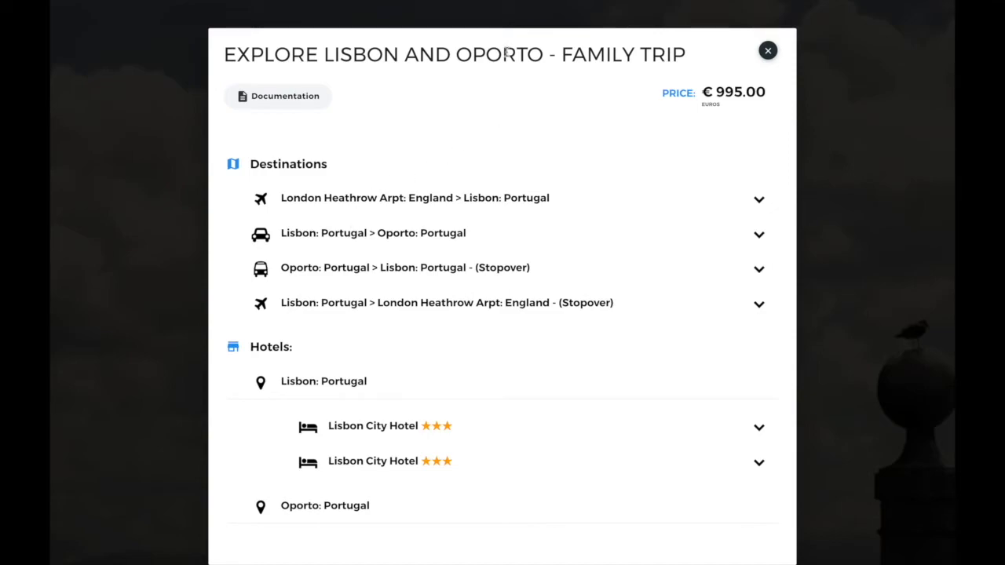
left_click(317, 104)
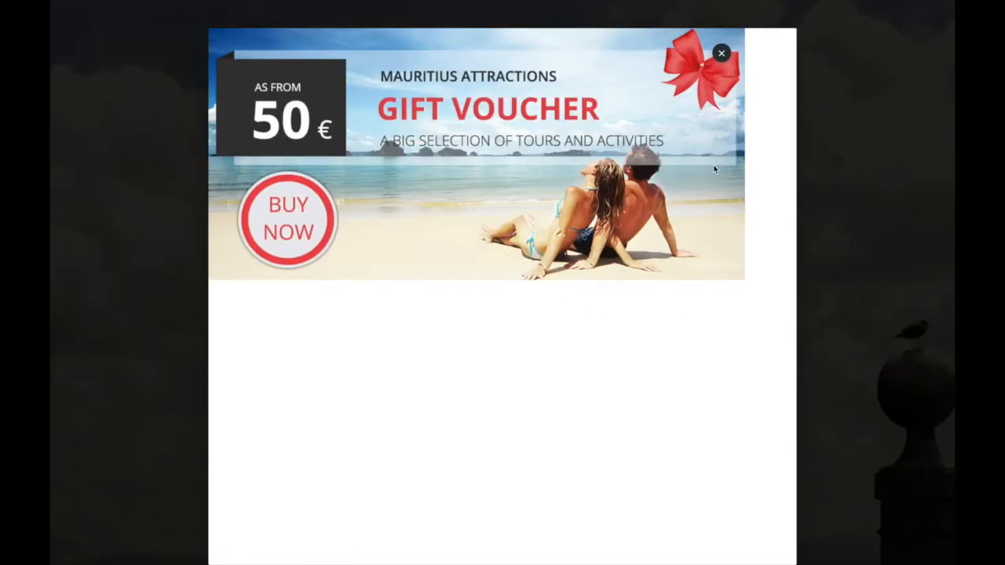
left_click(721, 52)
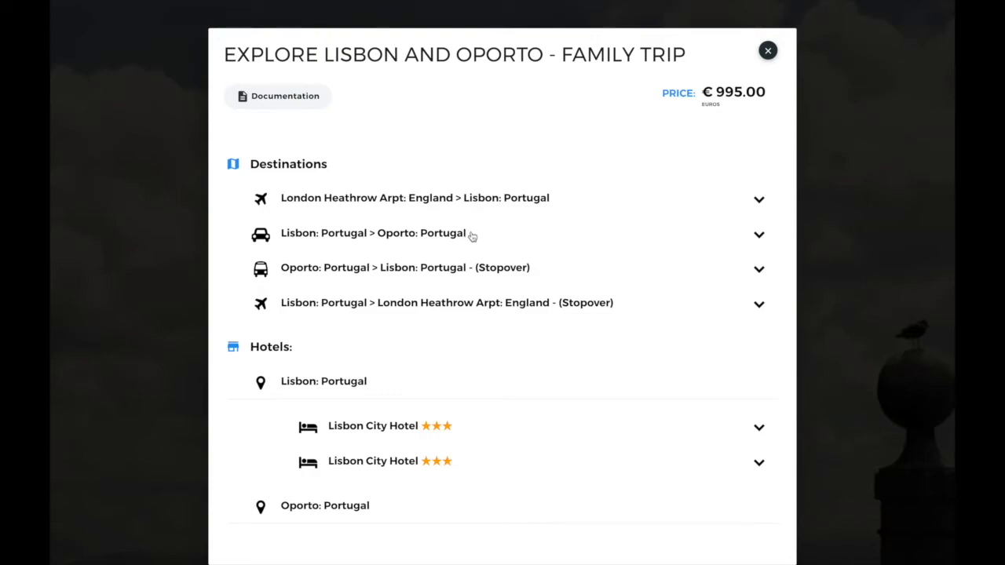
Expand the Lisbon to Oporto leg to reveal each city's information.
left_click(758, 237)
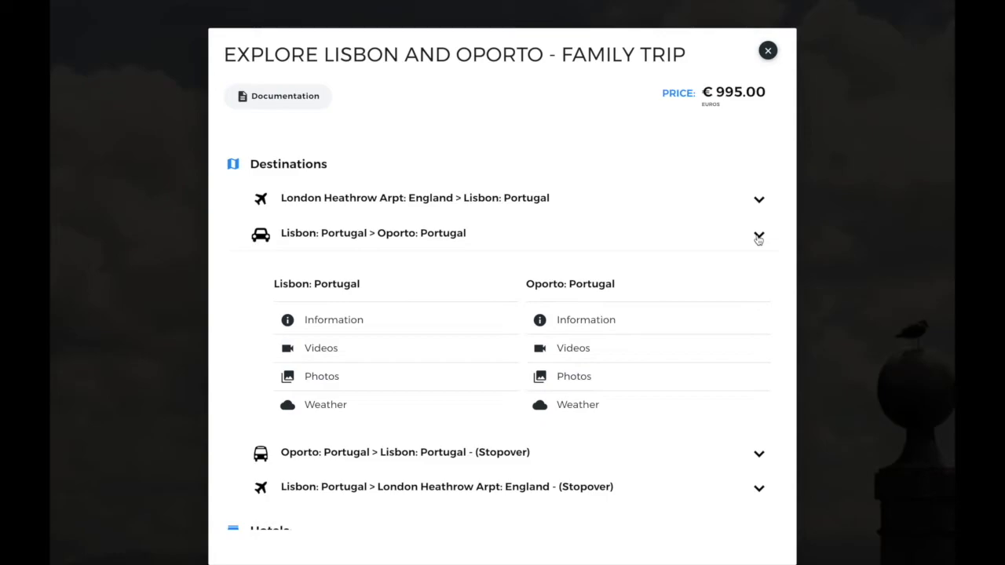
scroll(758, 239, "down", 3)
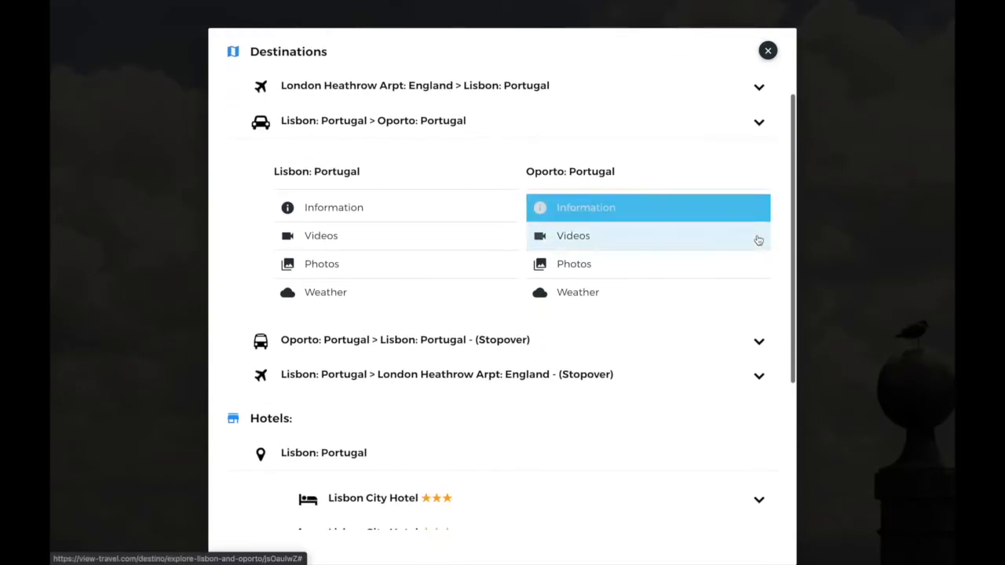
scroll(758, 239, "down", 1)
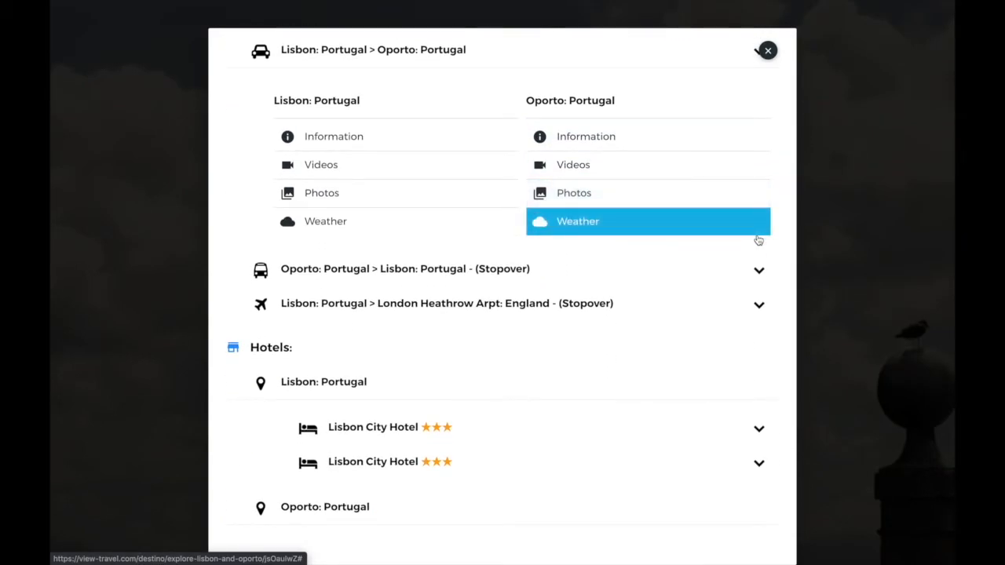
Open Oporto's important information and scroll through its basic destination details.
left_click(611, 139)
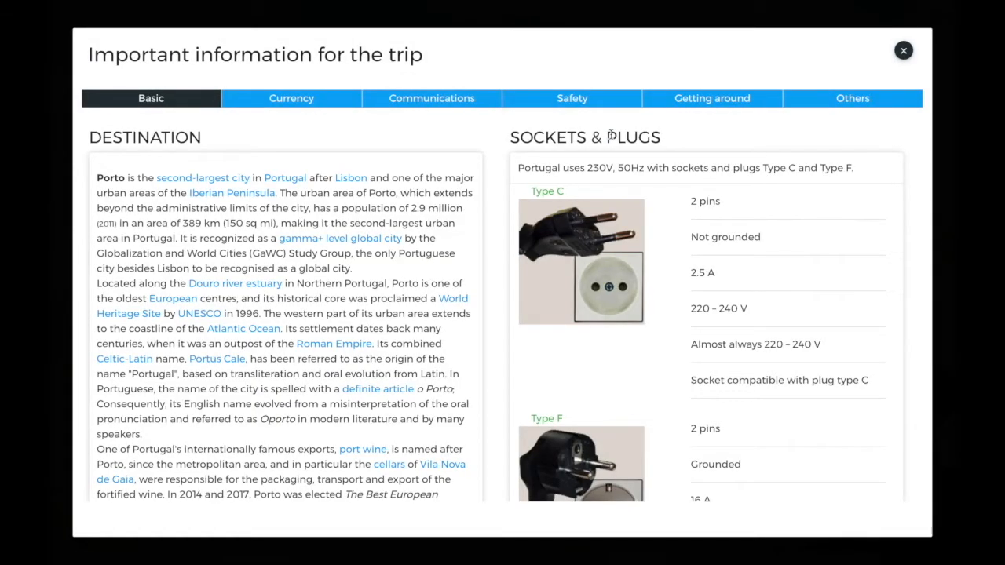
scroll(314, 163, "down", 3)
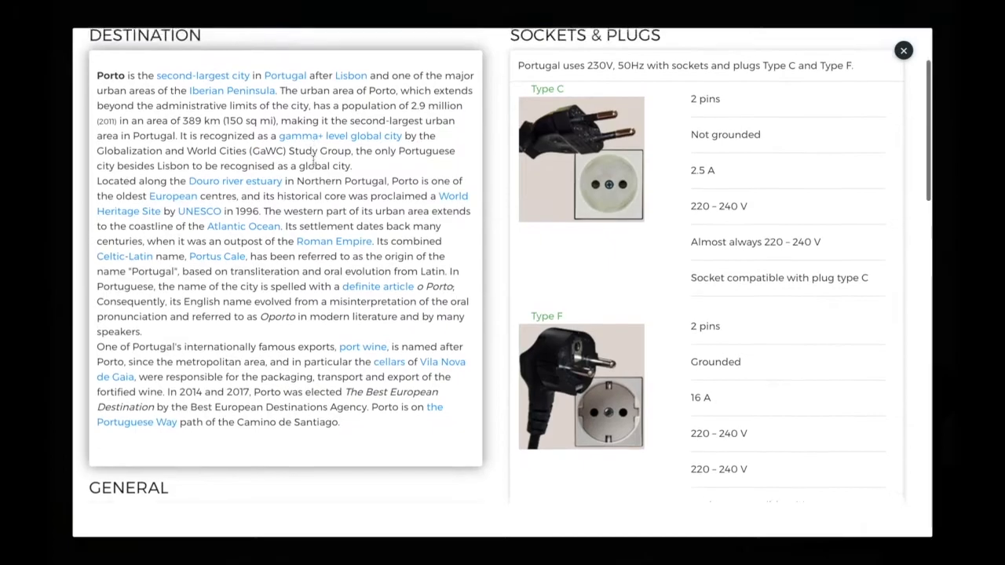
scroll(314, 162, "down", 5)
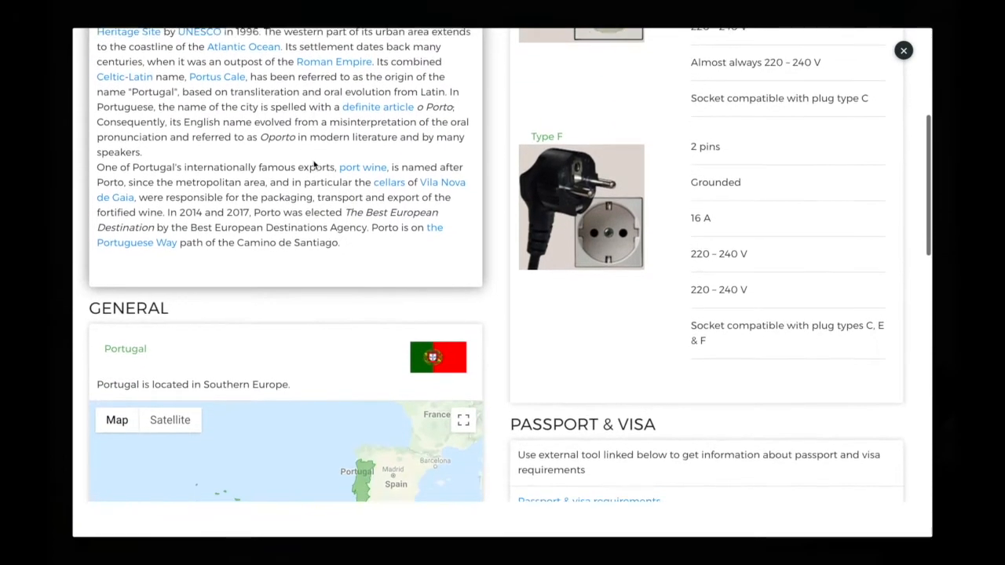
scroll(314, 165, "down", 5)
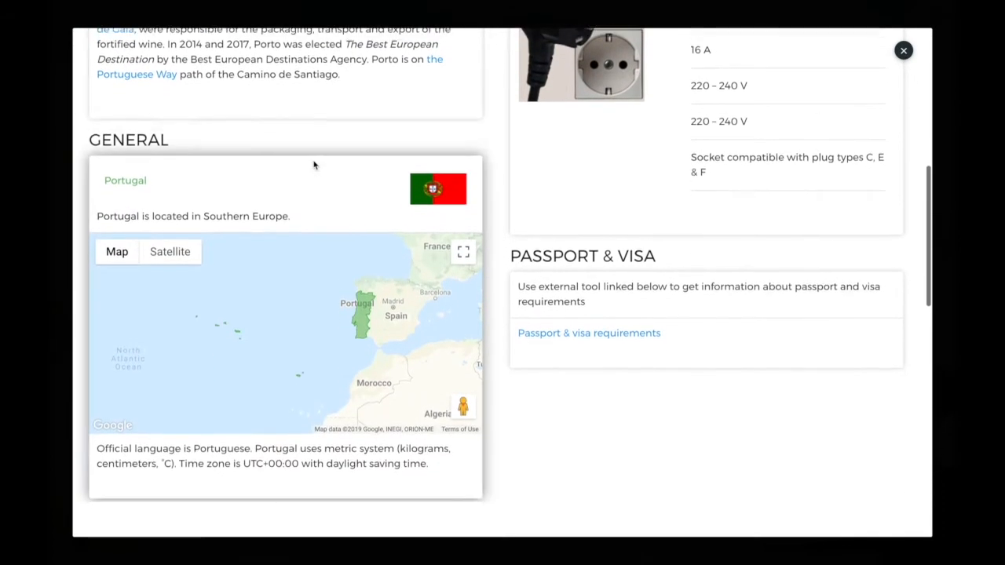
scroll(313, 164, "down", 4)
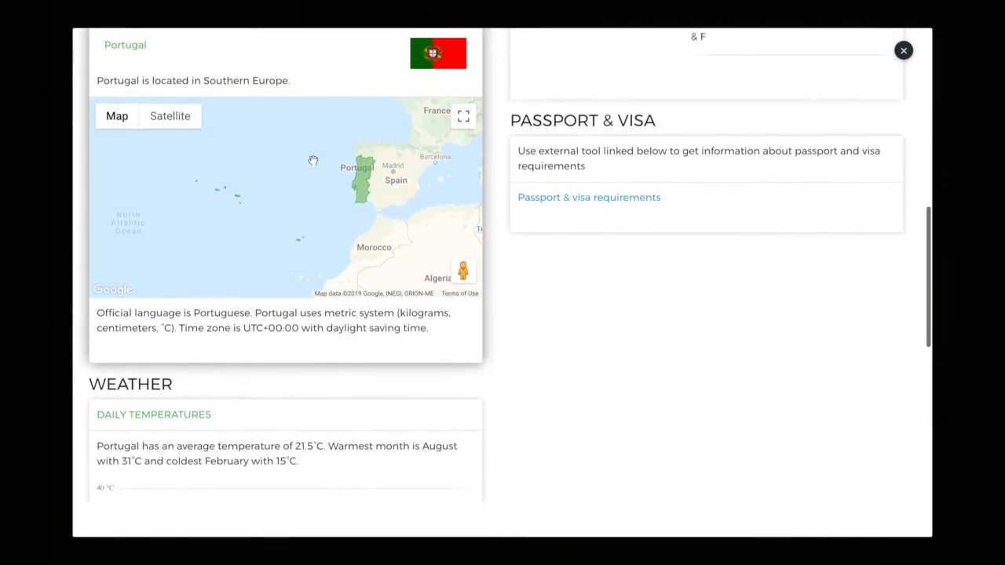
scroll(313, 160, "down", 4)
scroll(313, 160, "up", 2)
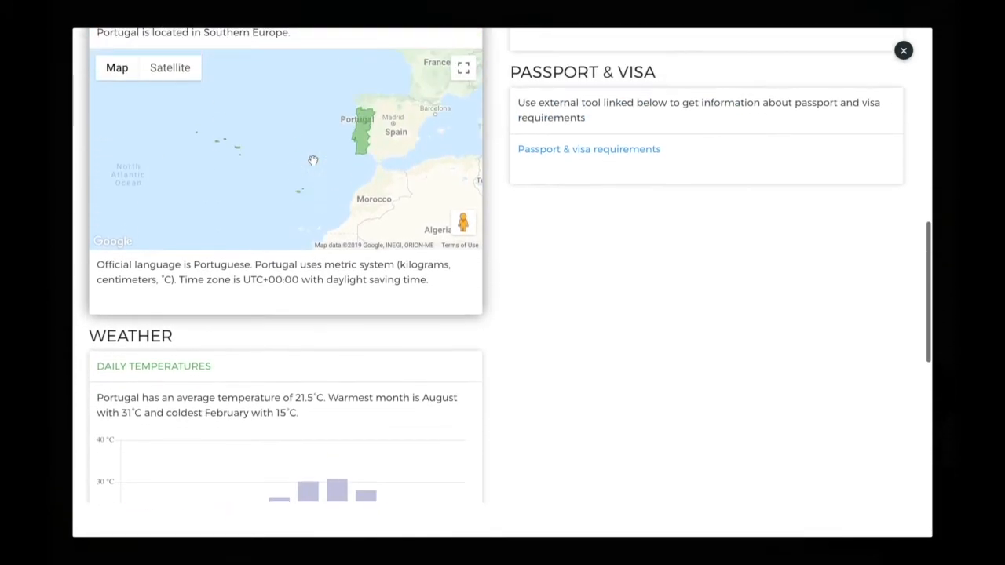
scroll(313, 160, "up", 8)
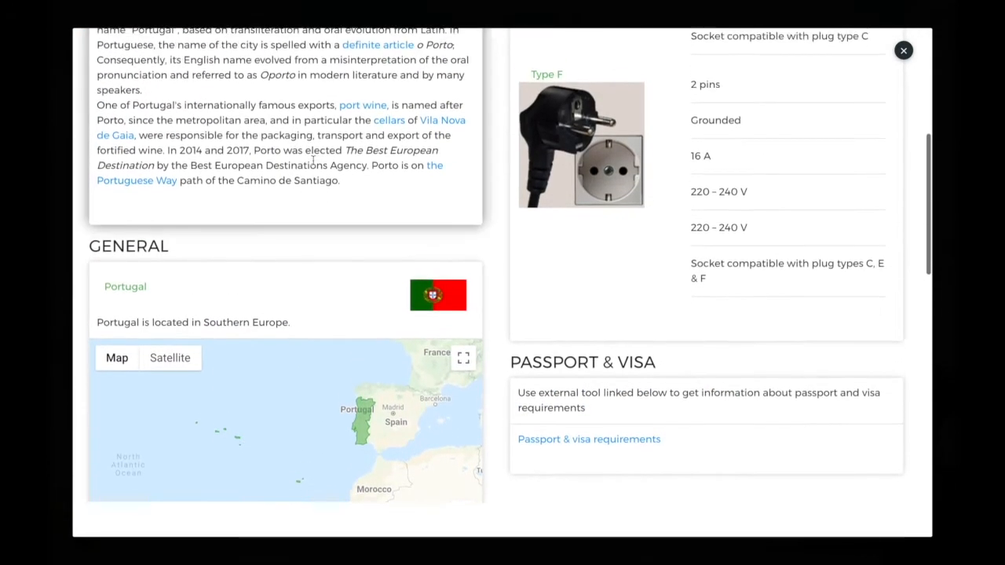
scroll(313, 162, "up", 10)
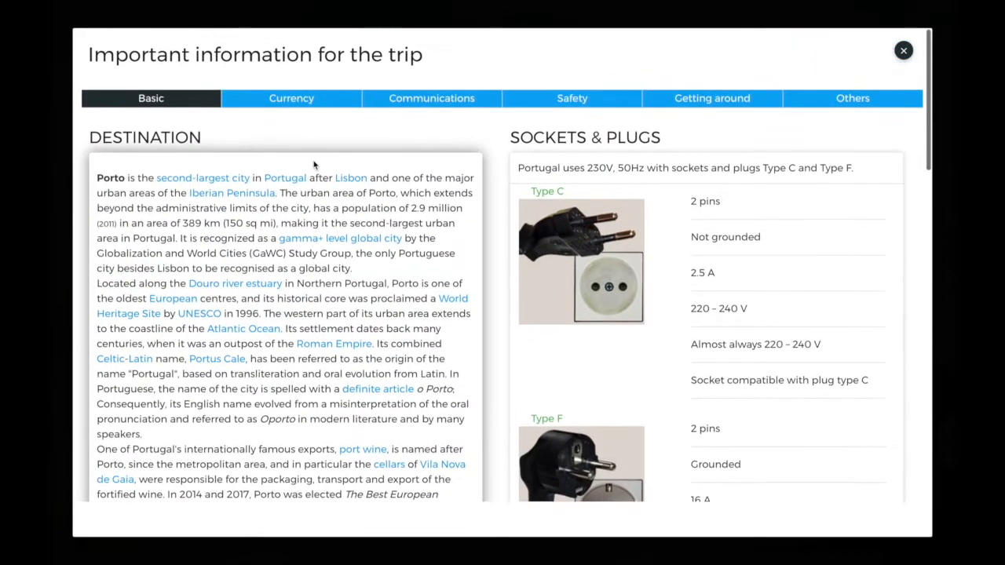
Look at the Communications and Getting around tabs, then reread the basic information.
left_click(409, 98)
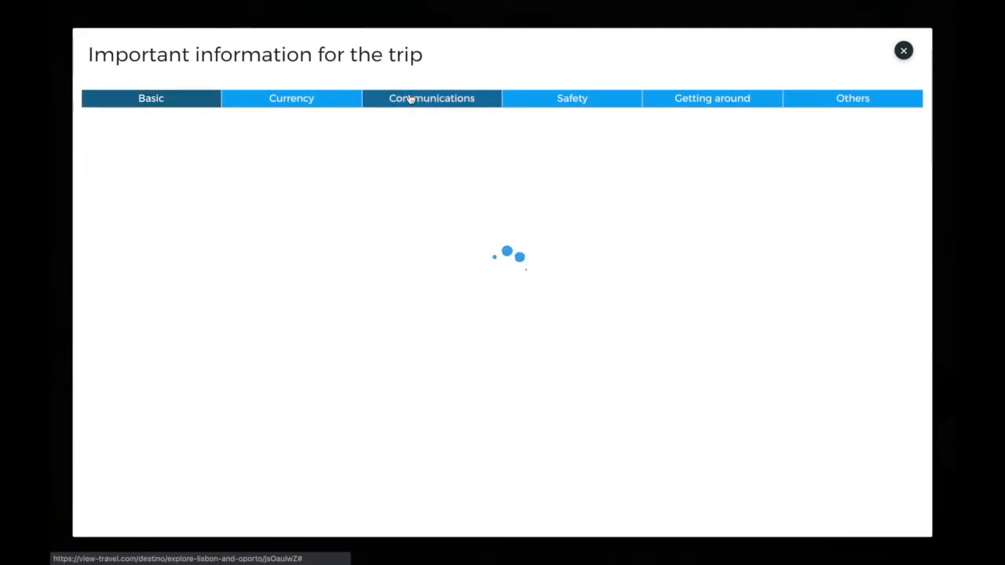
left_click(711, 100)
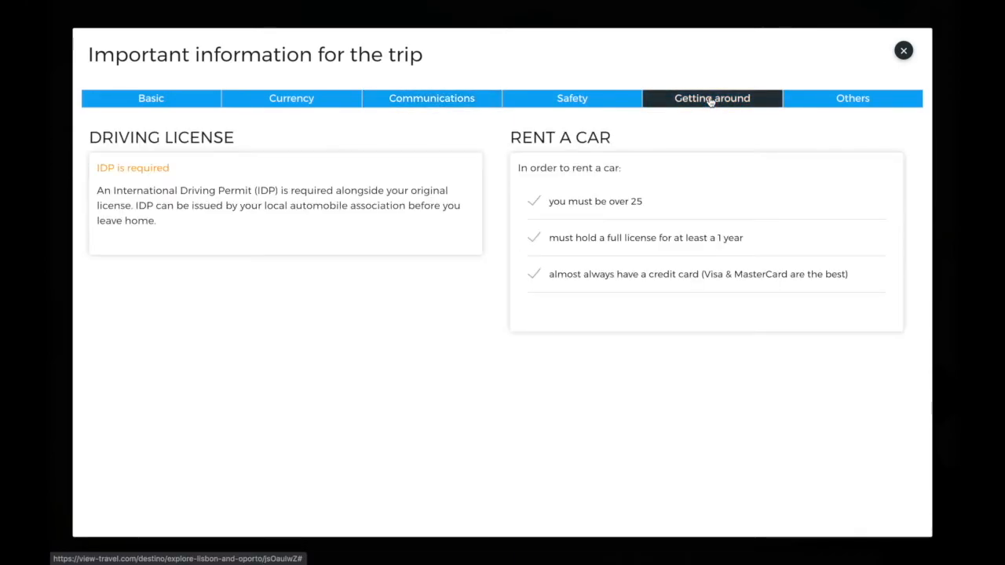
left_click(194, 105)
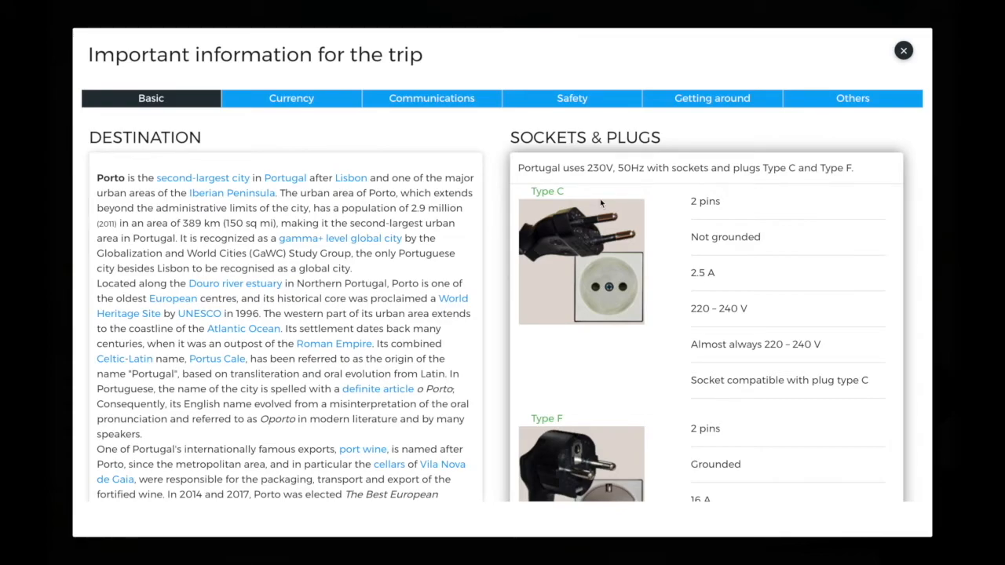
scroll(645, 254, "down", 5)
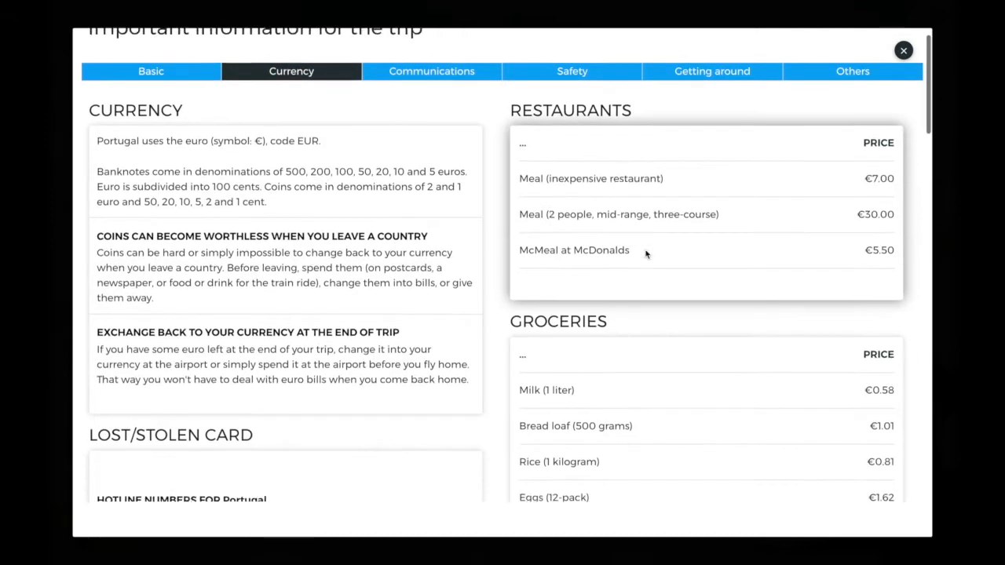
scroll(645, 253, "up", 2)
scroll(645, 254, "up", 3)
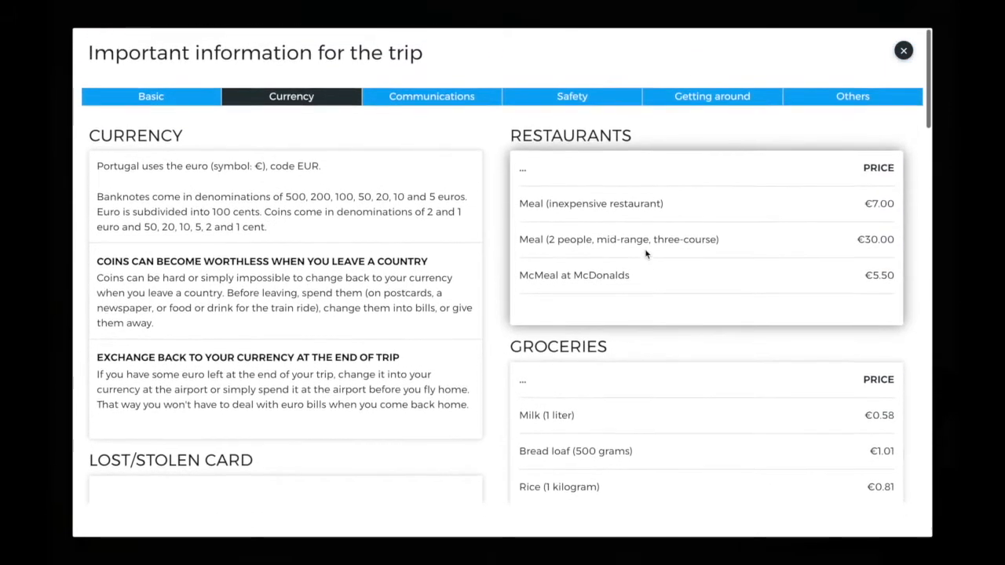
Review safety and emergency numbers, drugs, driving info, then Portugal's communications and +351 dial code.
left_click(590, 100)
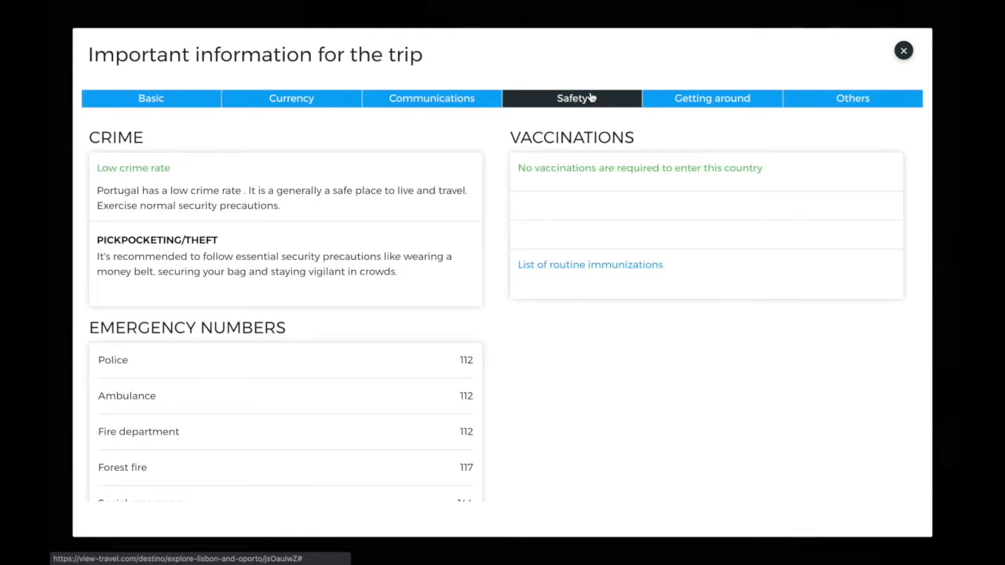
scroll(489, 181, "down", 3)
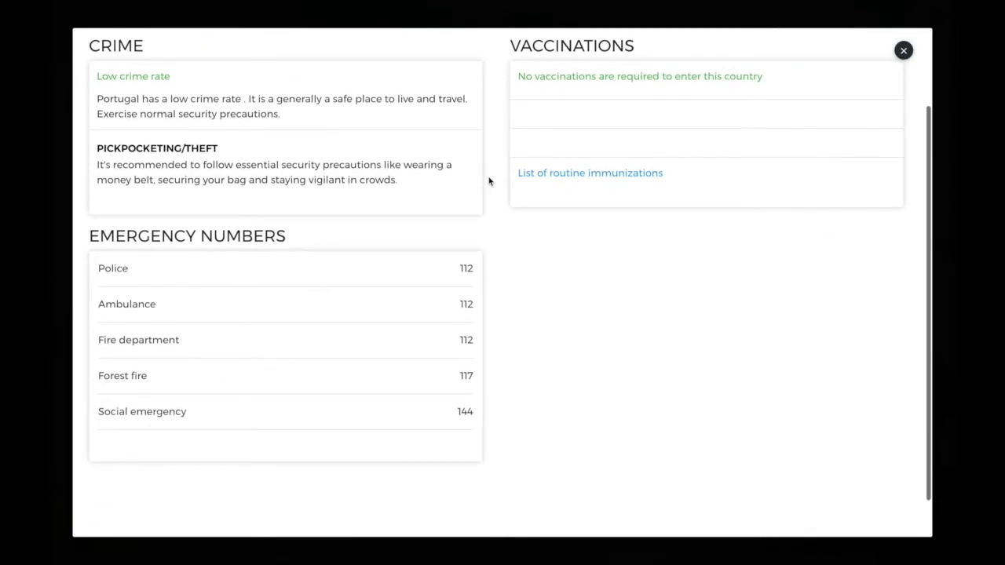
scroll(488, 182, "up", 3)
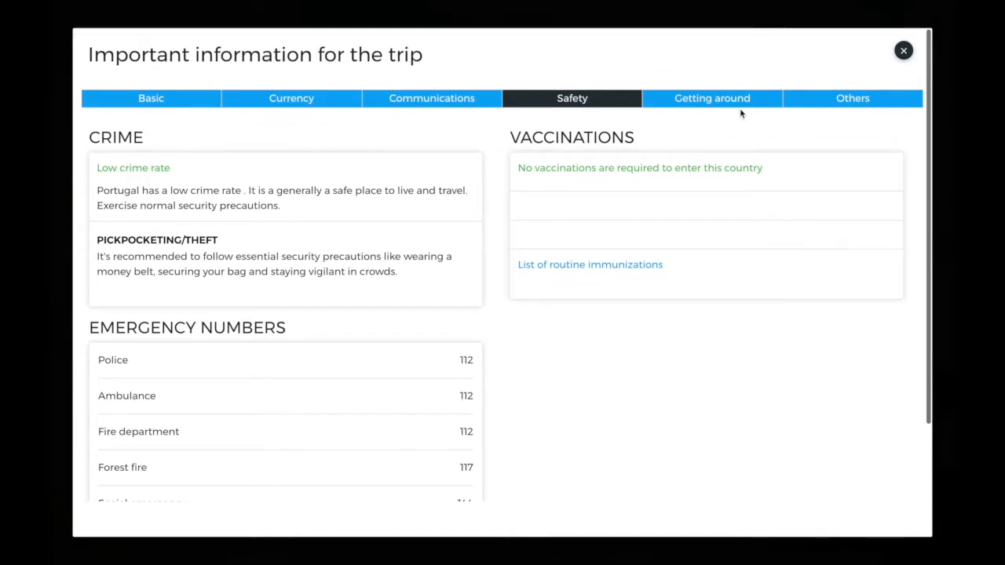
left_click(826, 112)
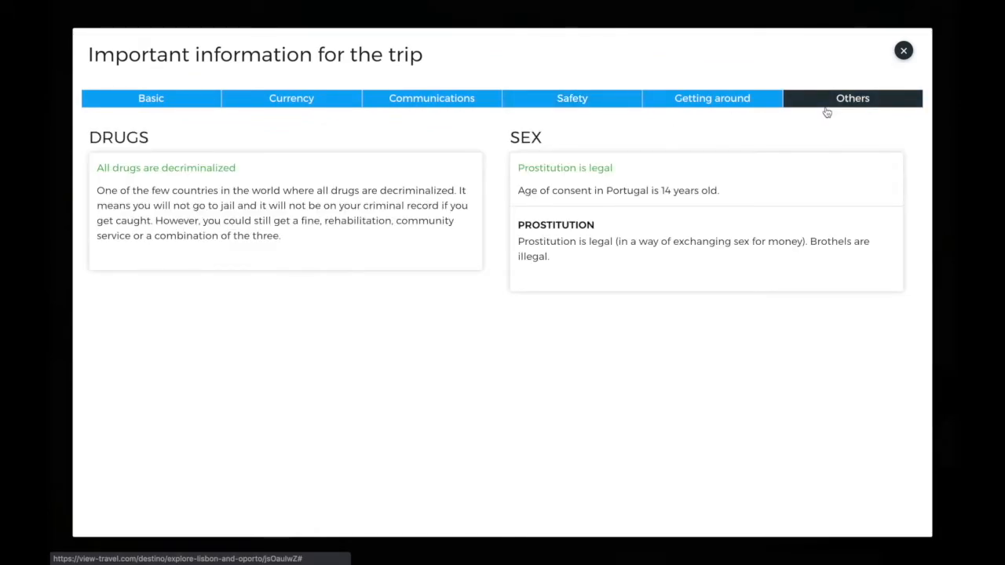
left_click(695, 100)
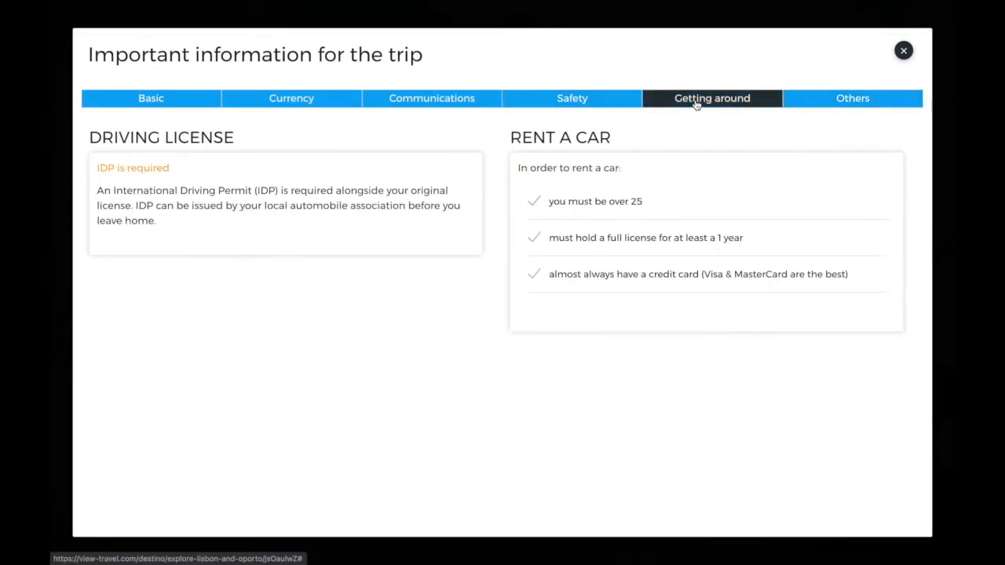
left_click(407, 103)
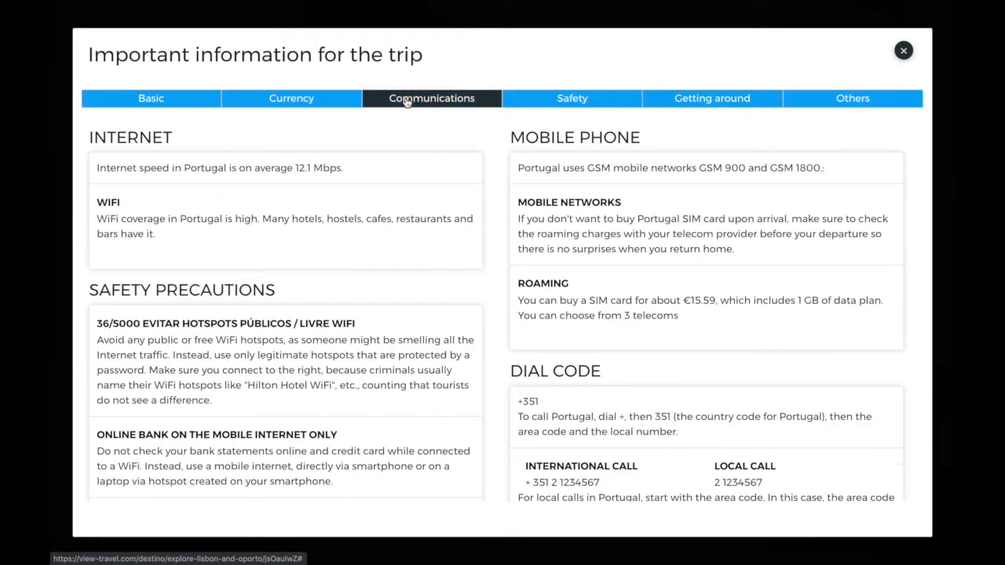
scroll(385, 275, "down", 3)
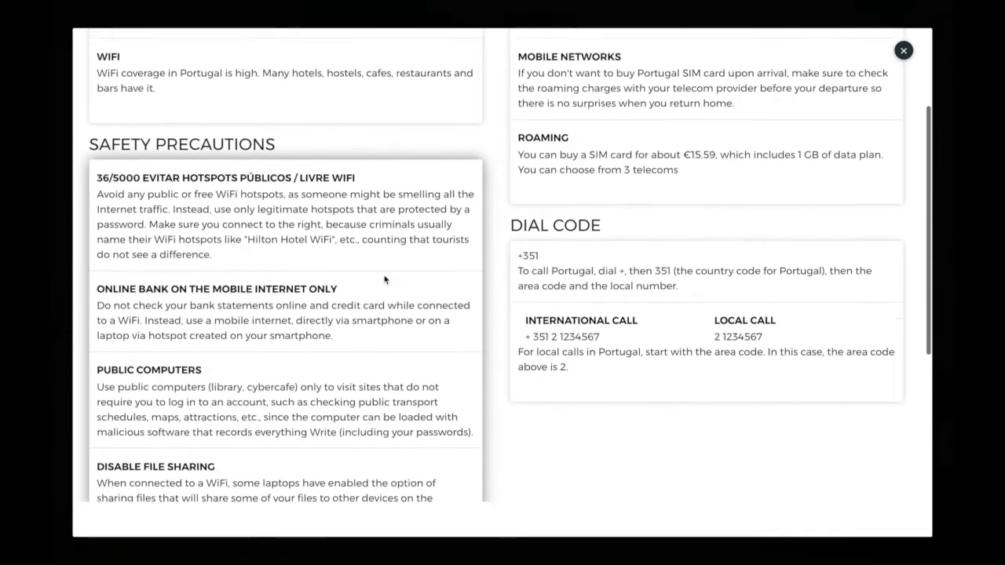
scroll(384, 275, "down", 5)
scroll(385, 278, "up", 8)
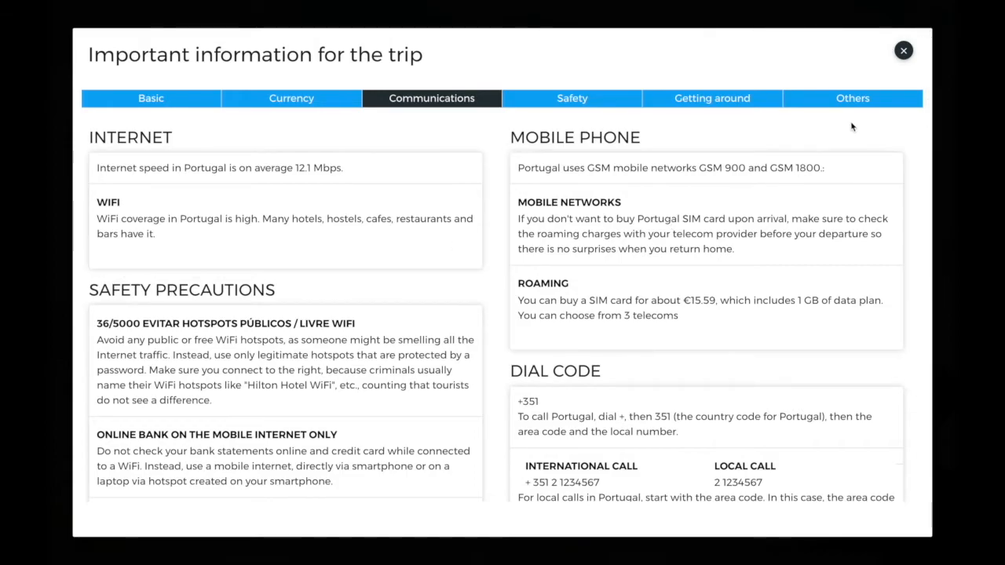
Close the important information and re-expand the Lisbon to Oporto leg.
left_click(902, 51)
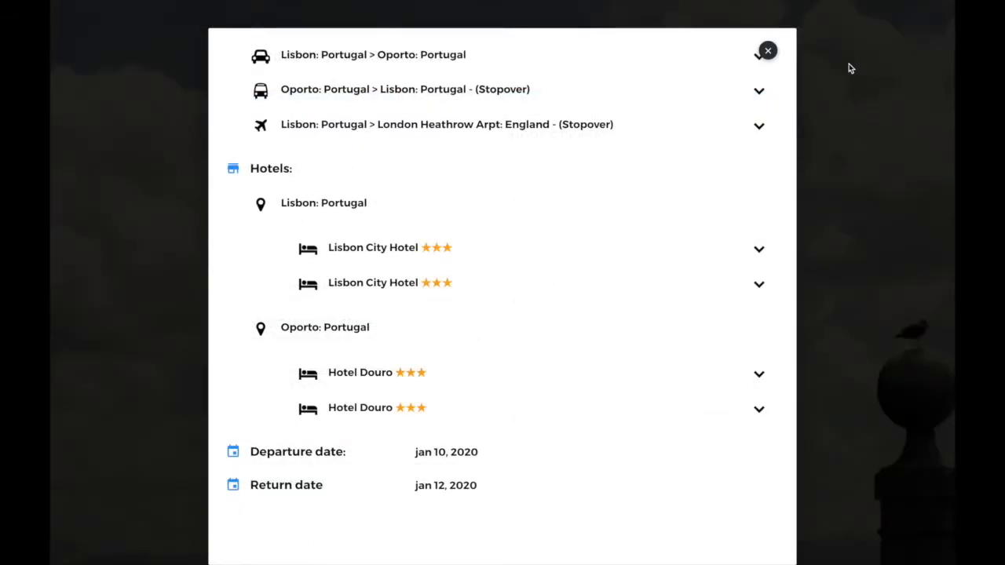
scroll(616, 162, "up", 2)
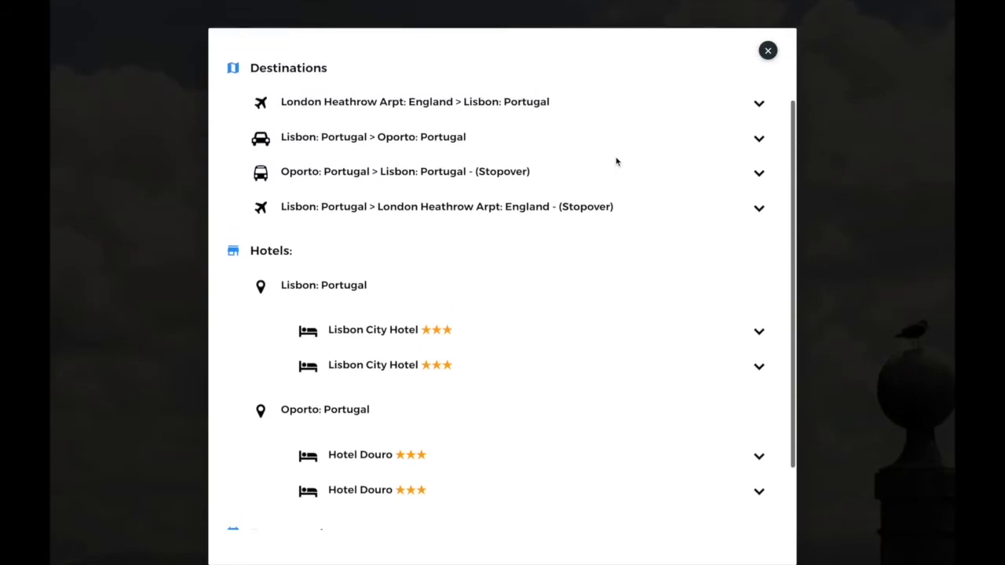
left_click(758, 147)
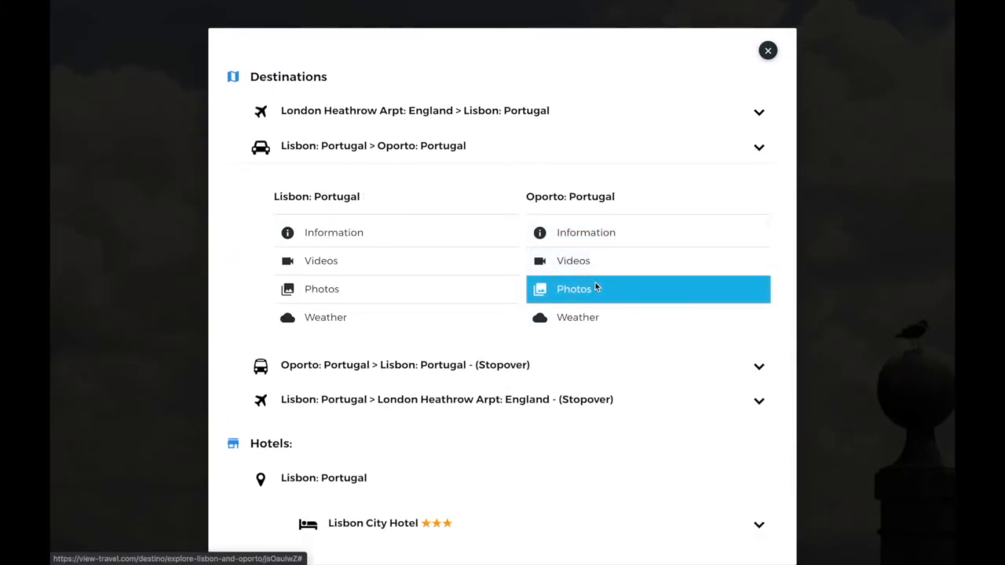
View Oporto's photos, play the Historic Centre of Oporto video, and check Oporto's weather.
left_click(595, 288)
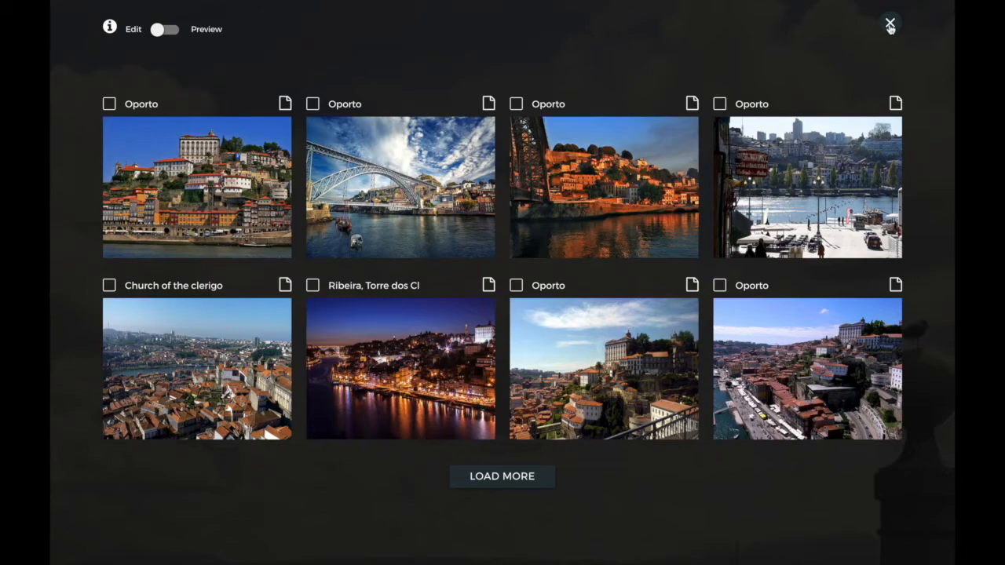
left_click(890, 25)
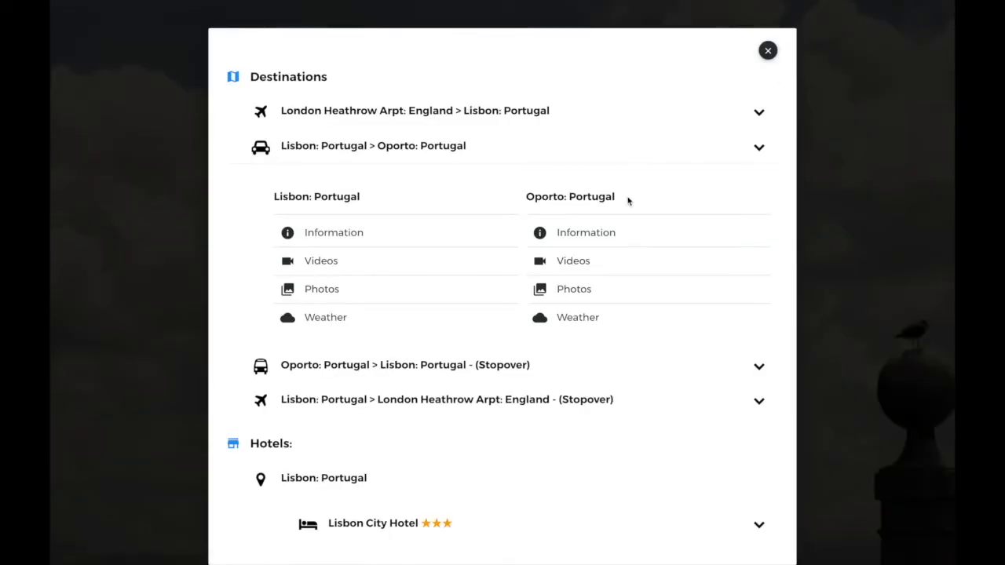
left_click(596, 260)
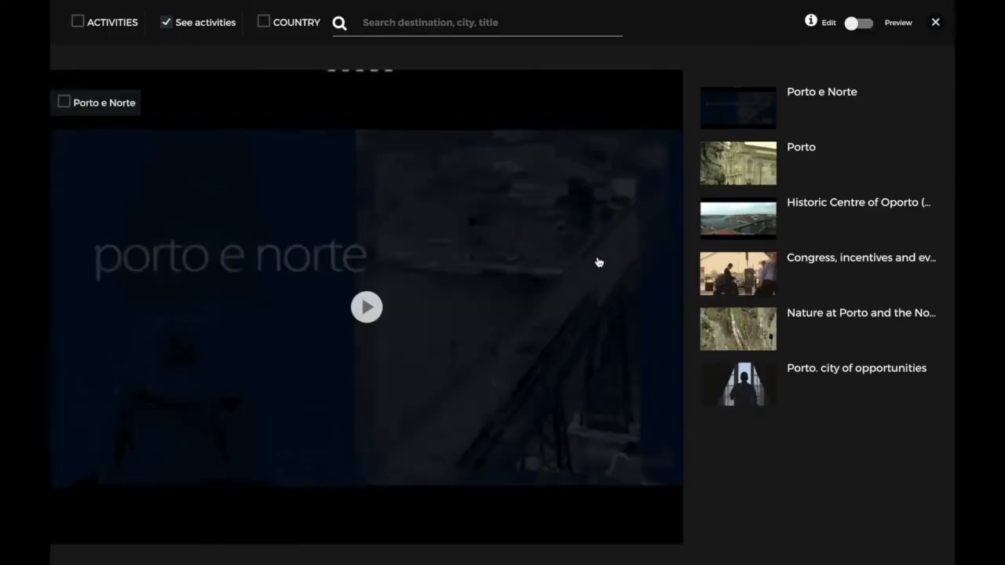
left_click(808, 211)
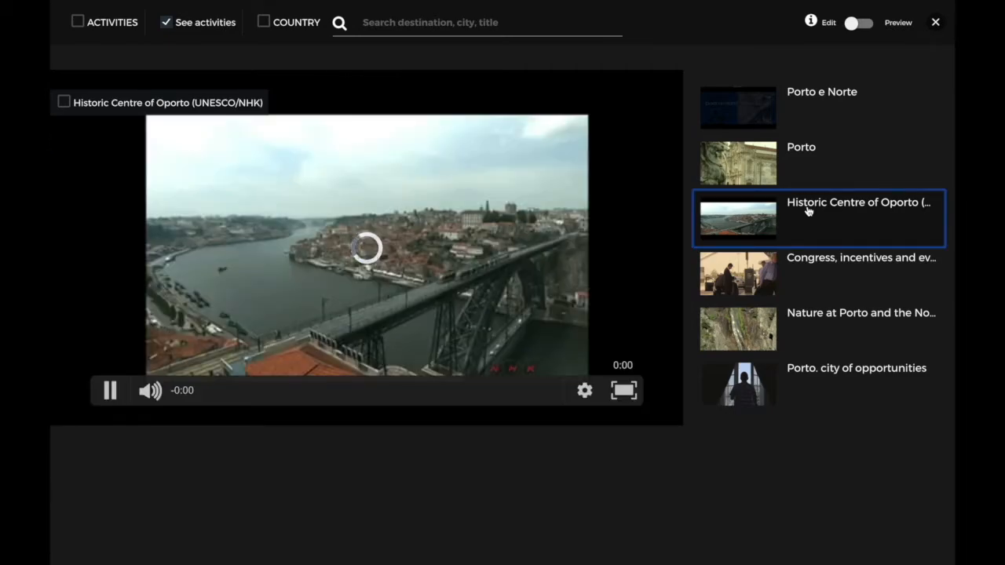
left_click(935, 23)
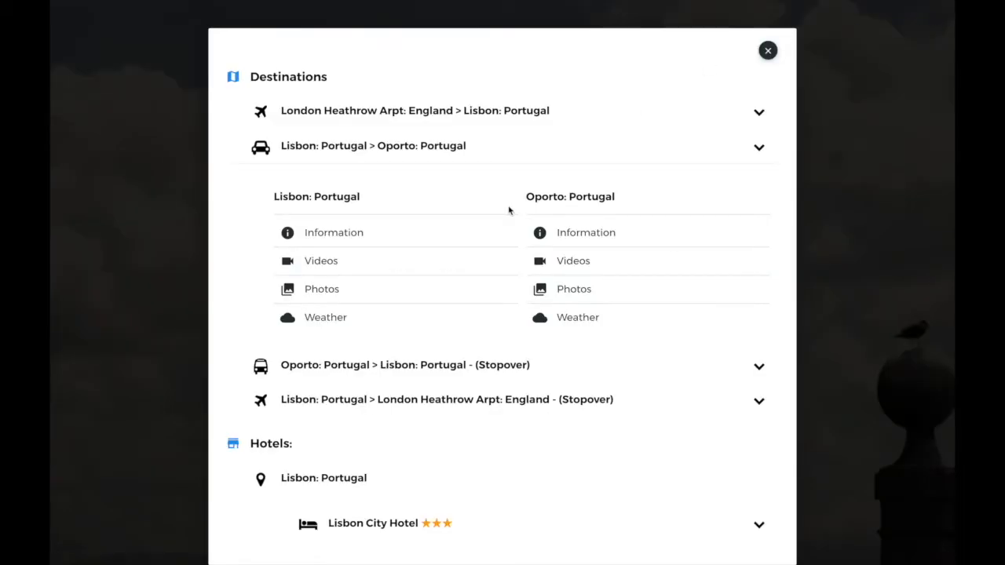
left_click(571, 318)
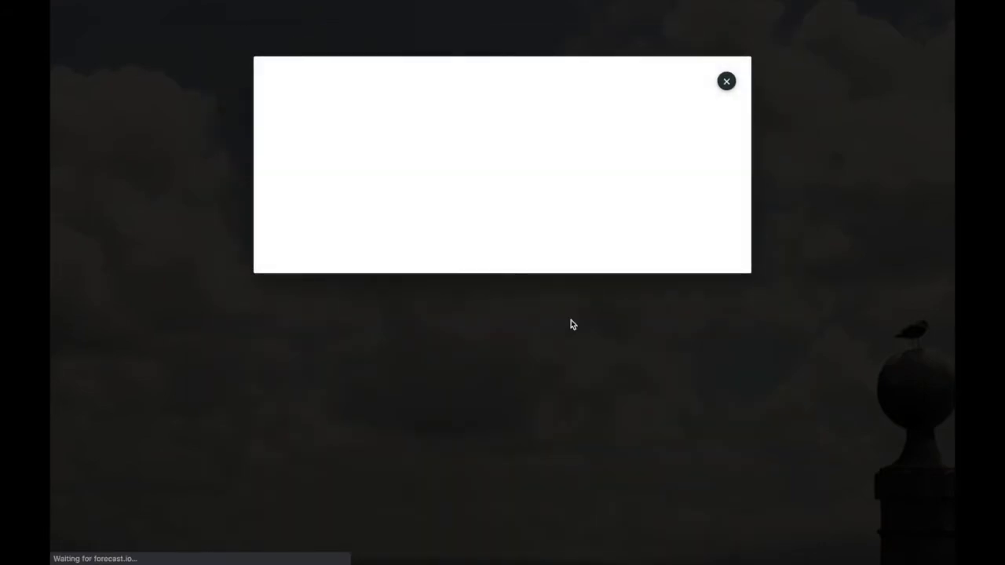
left_click(727, 80)
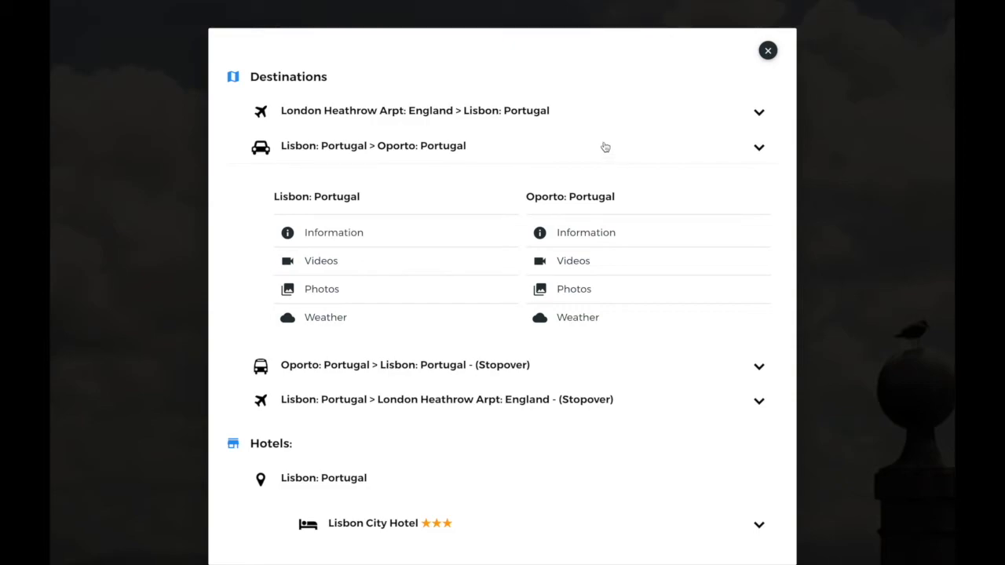
Review the Lisbon City Hotel's details, overview and photos.
scroll(606, 147, "down", 5)
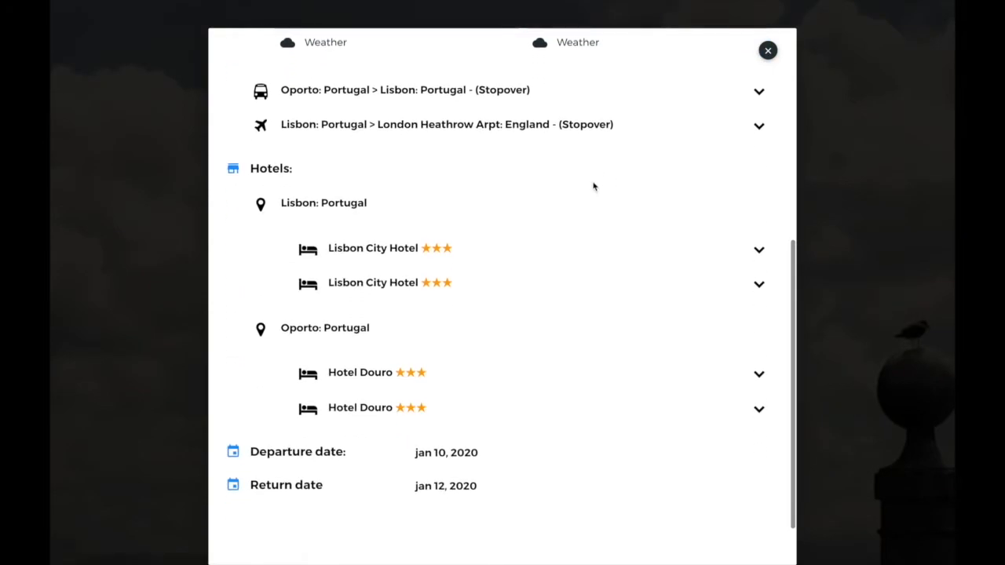
left_click(756, 253)
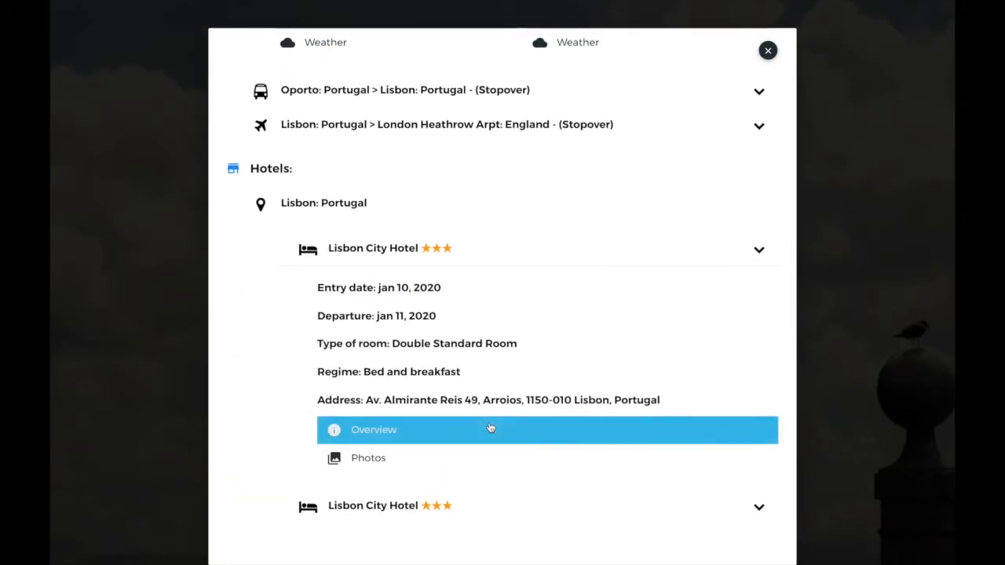
left_click(434, 430)
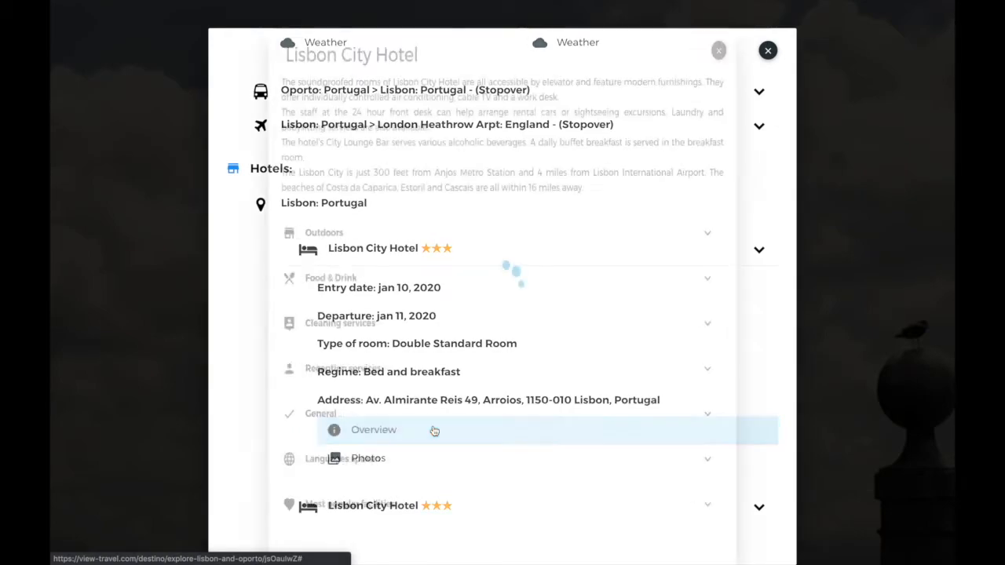
scroll(529, 318, "down", 1)
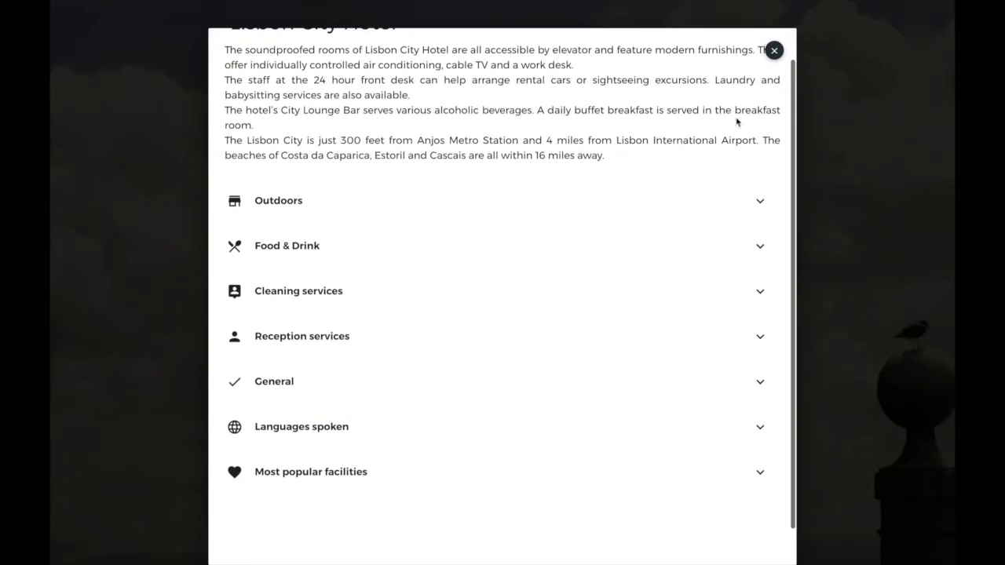
left_click(773, 52)
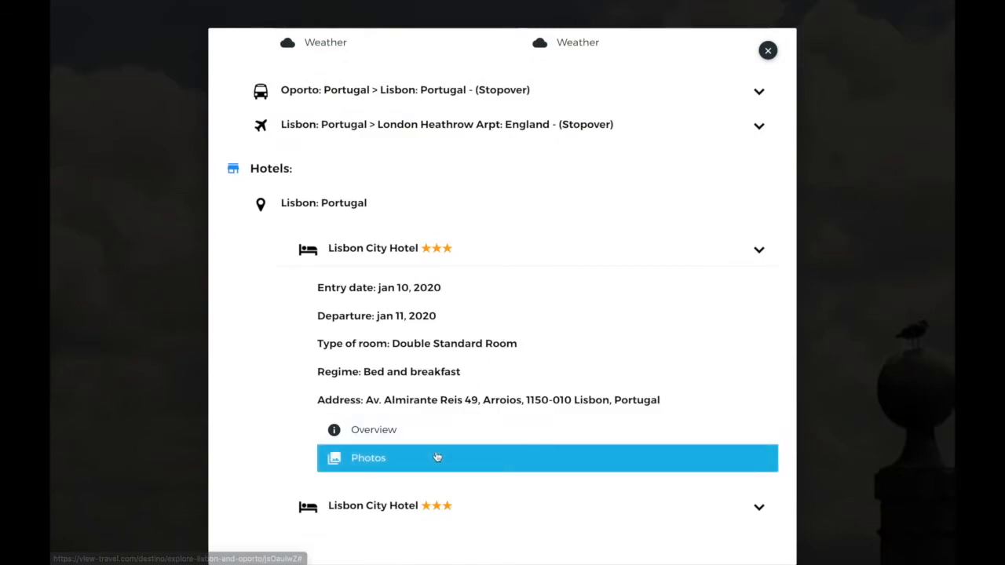
left_click(438, 455)
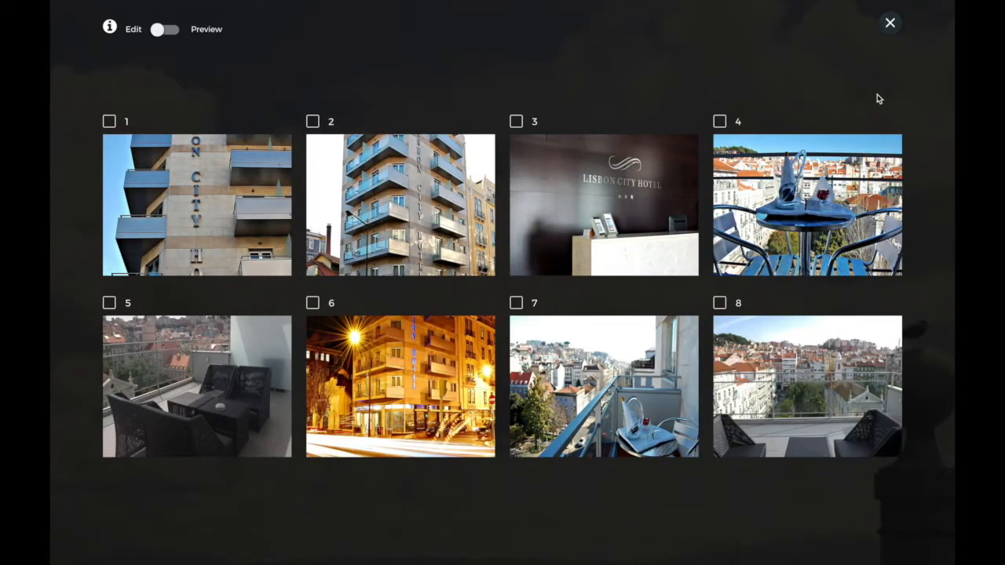
left_click(890, 25)
Review Hotel Douro's details and photos, then scroll back to the top.
scroll(653, 228, "down", 5)
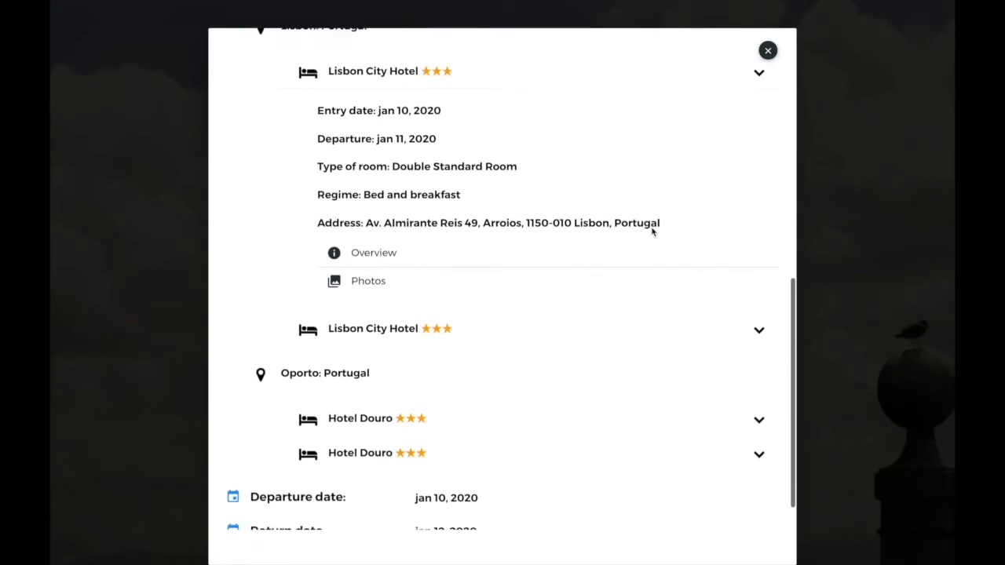
left_click(759, 379)
scroll(527, 434, "down", 3)
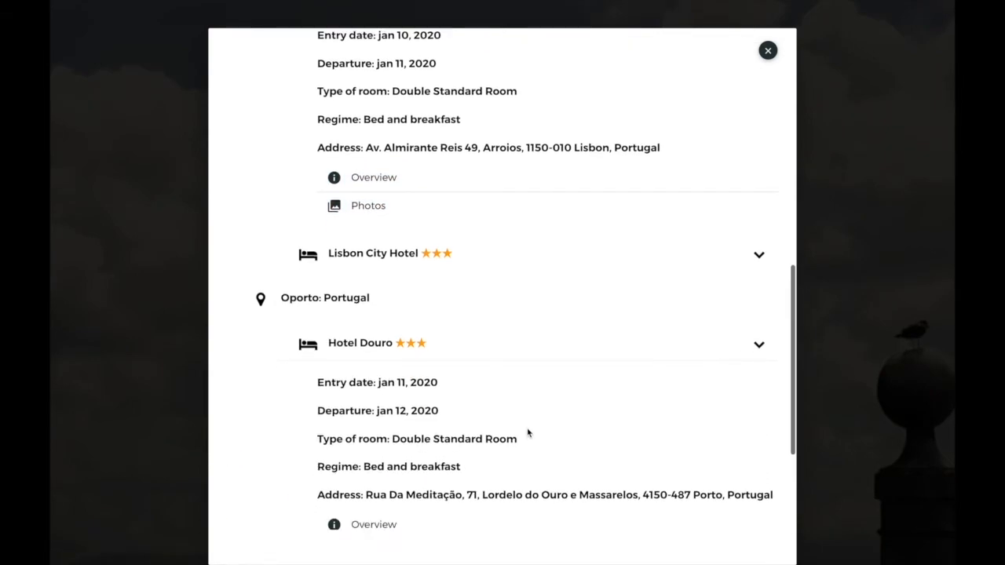
scroll(528, 433, "down", 1)
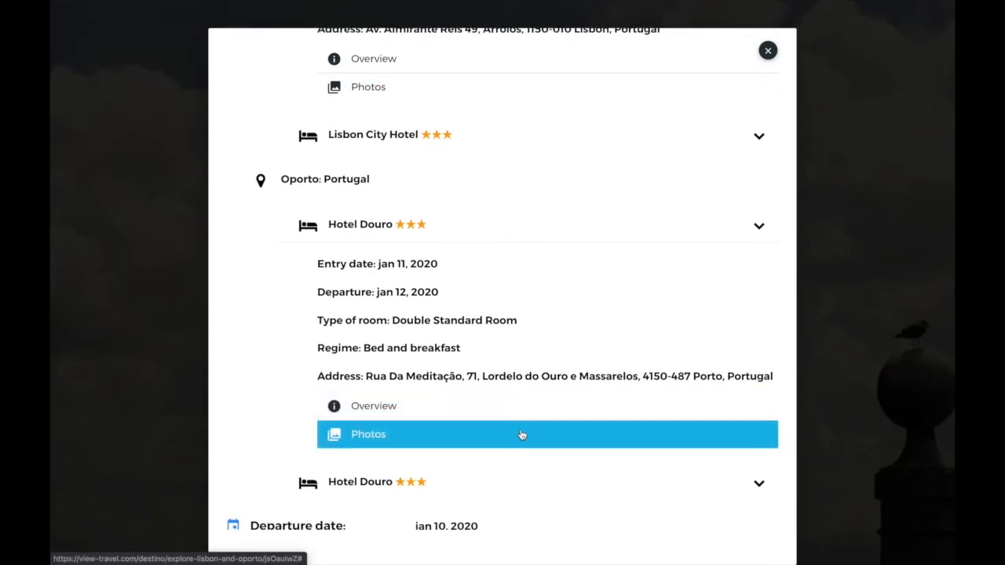
left_click(522, 435)
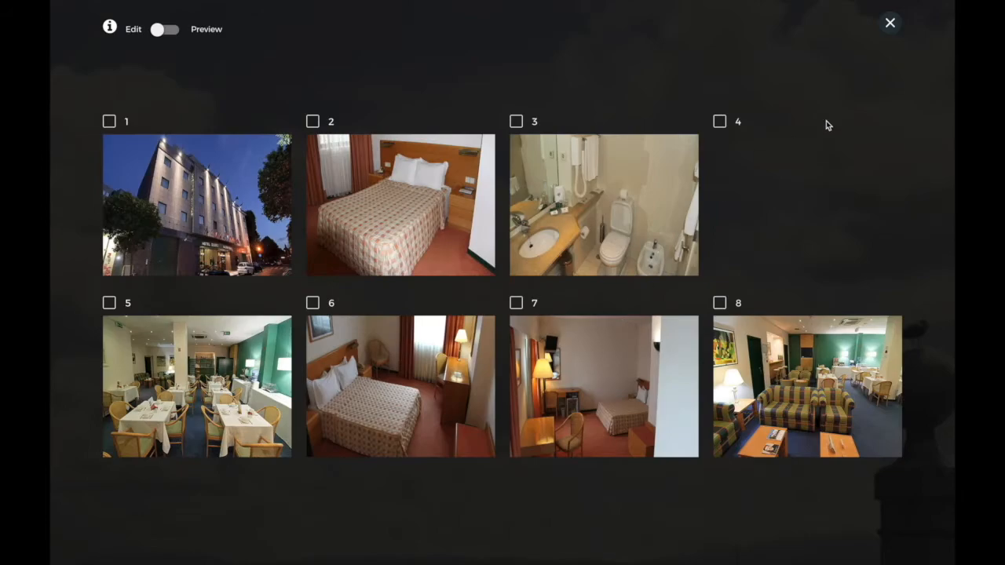
left_click(890, 25)
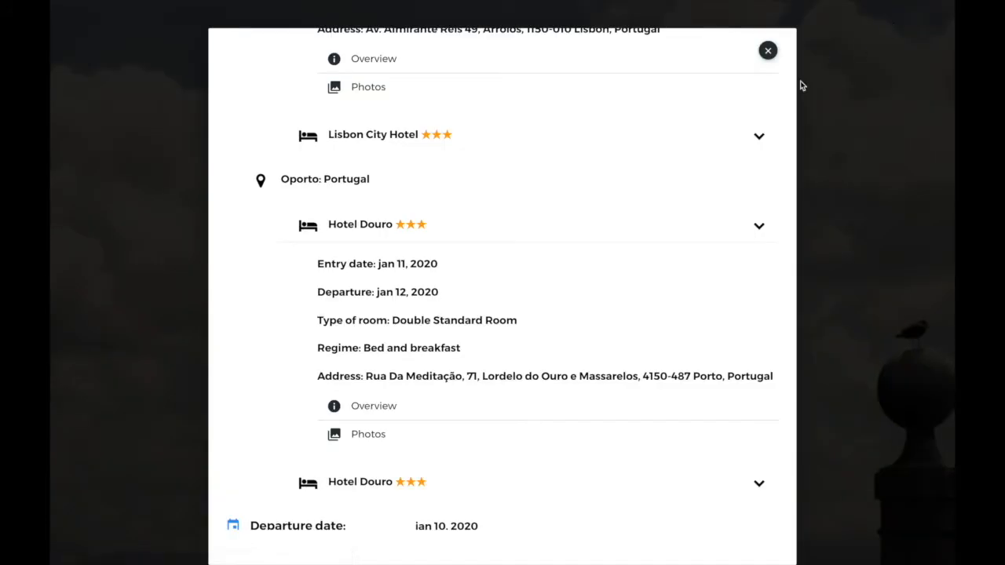
scroll(641, 262, "up", 5)
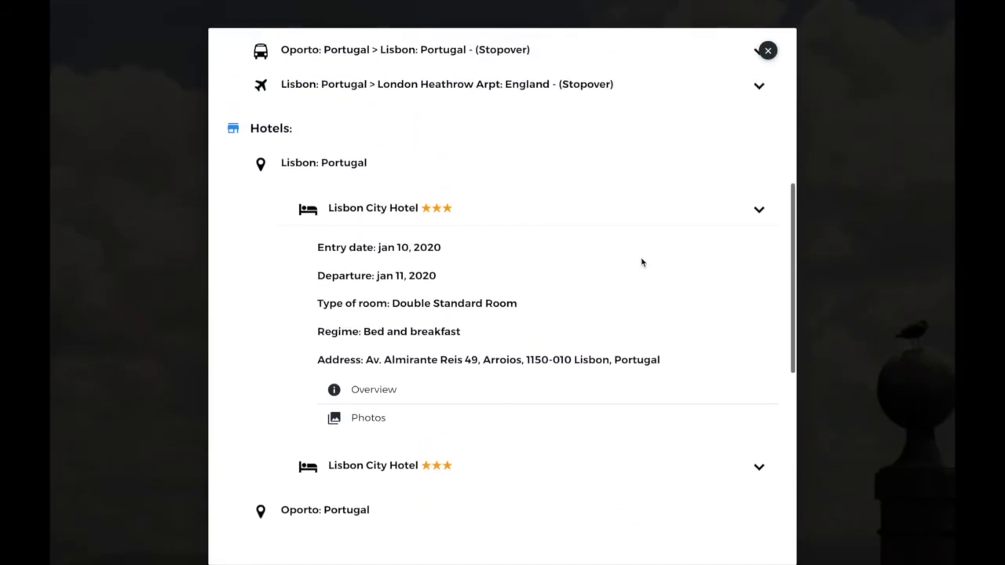
scroll(641, 262, "up", 3)
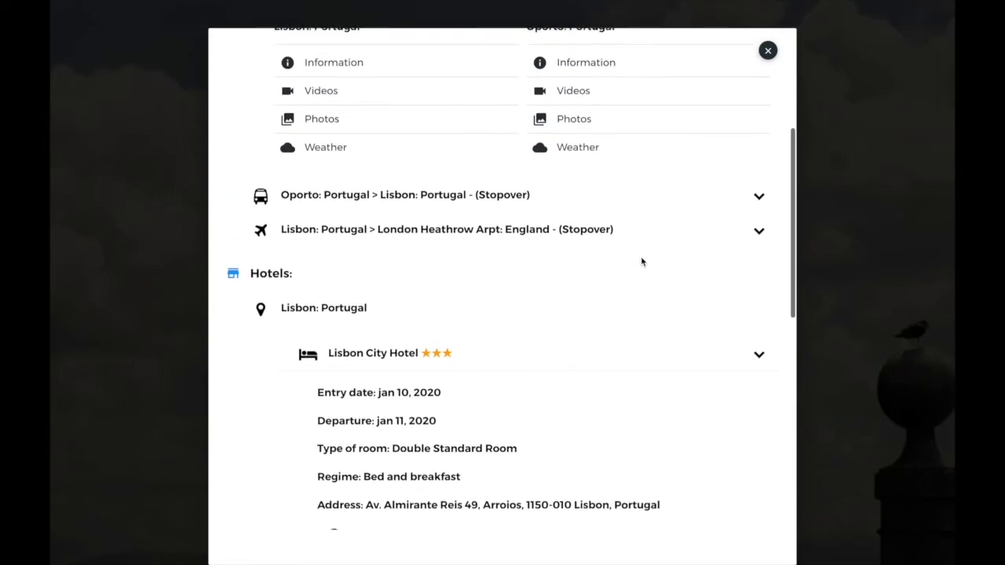
scroll(641, 262, "up", 3)
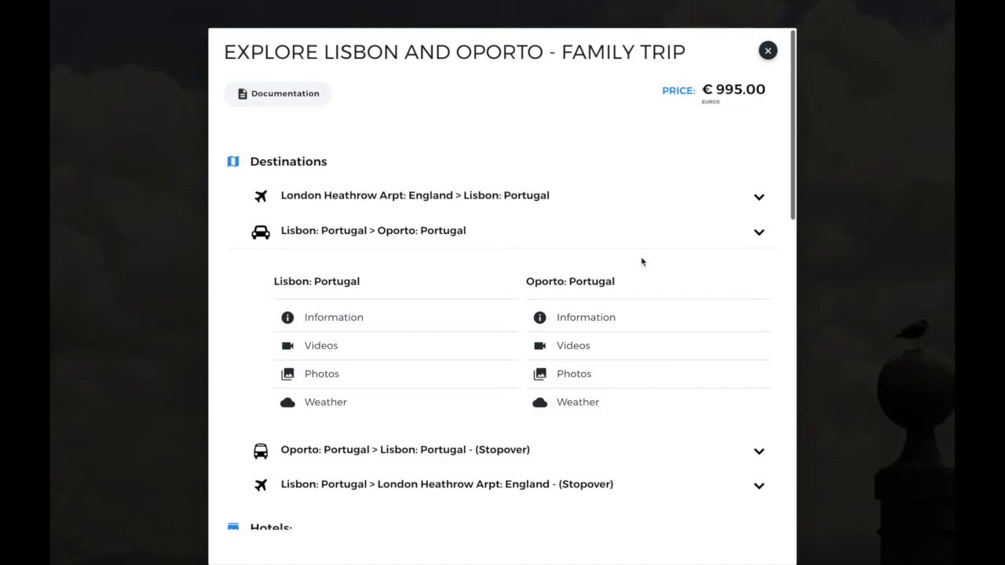
left_click(768, 50)
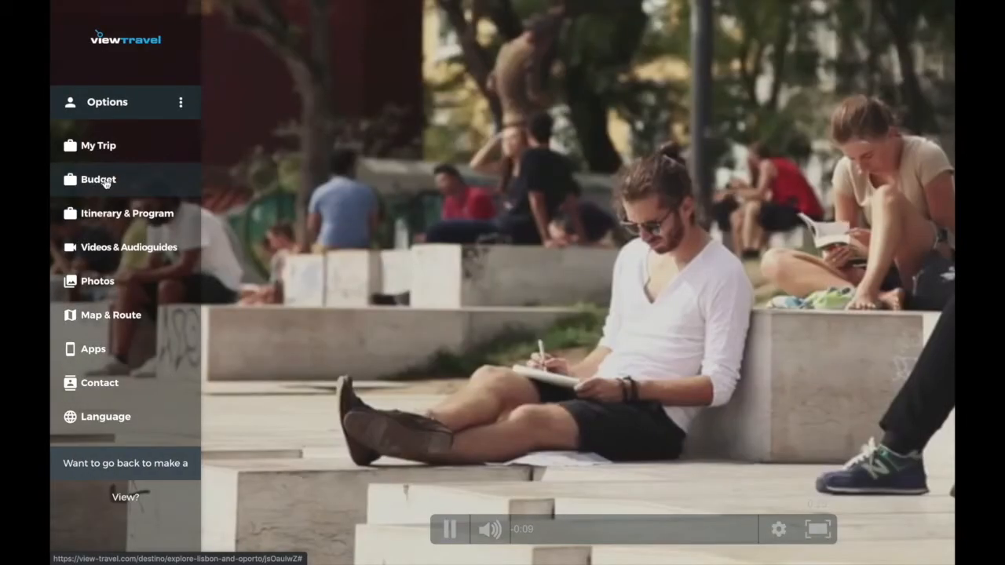
left_click(106, 183)
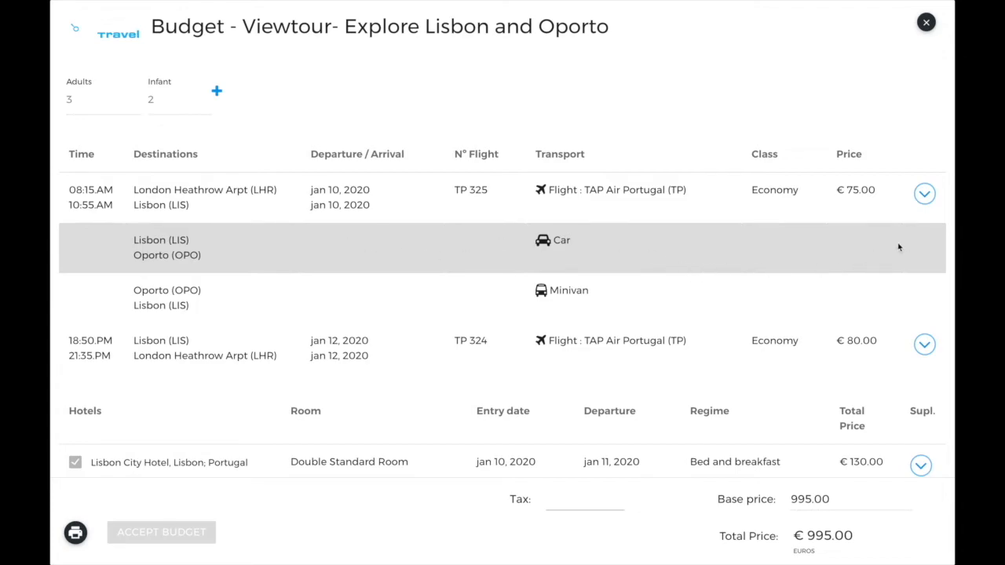
scroll(911, 245, "down", 2)
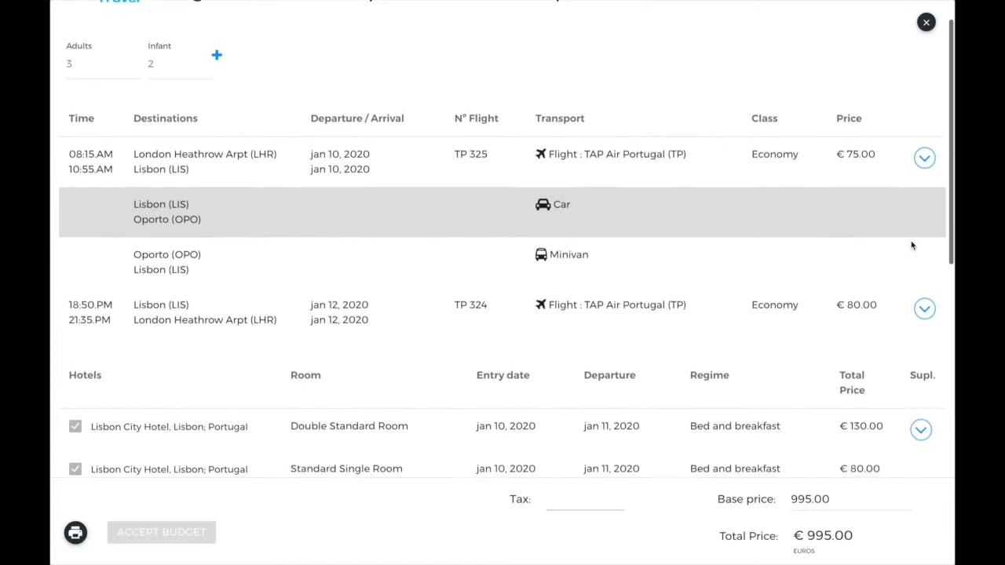
scroll(911, 246, "up", 2)
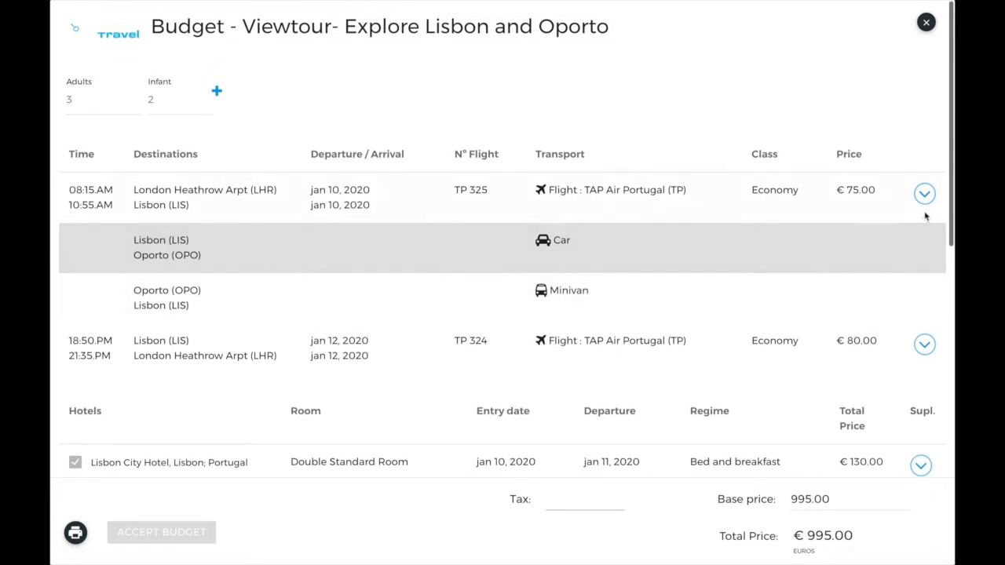
left_click(924, 191)
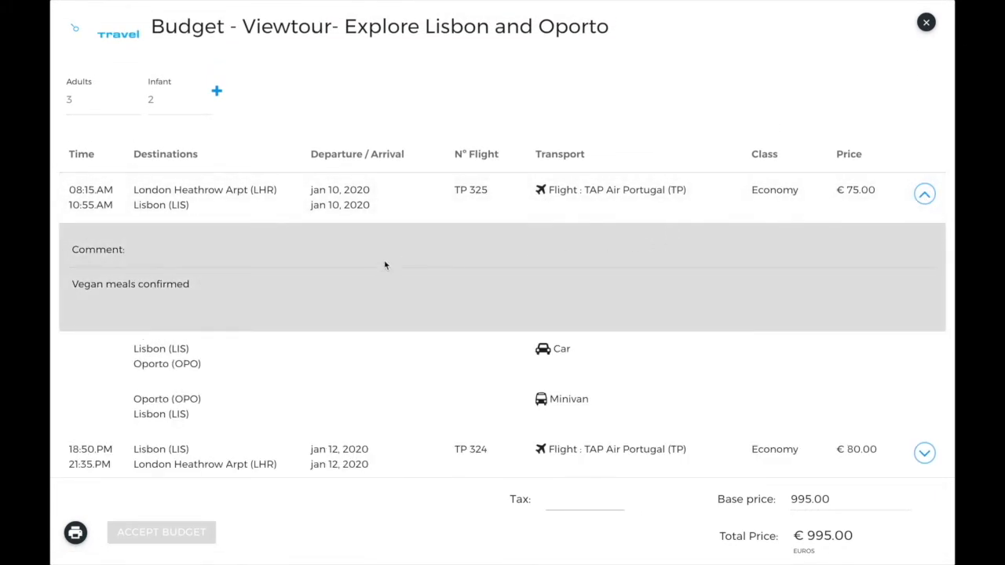
scroll(319, 283, "down", 3)
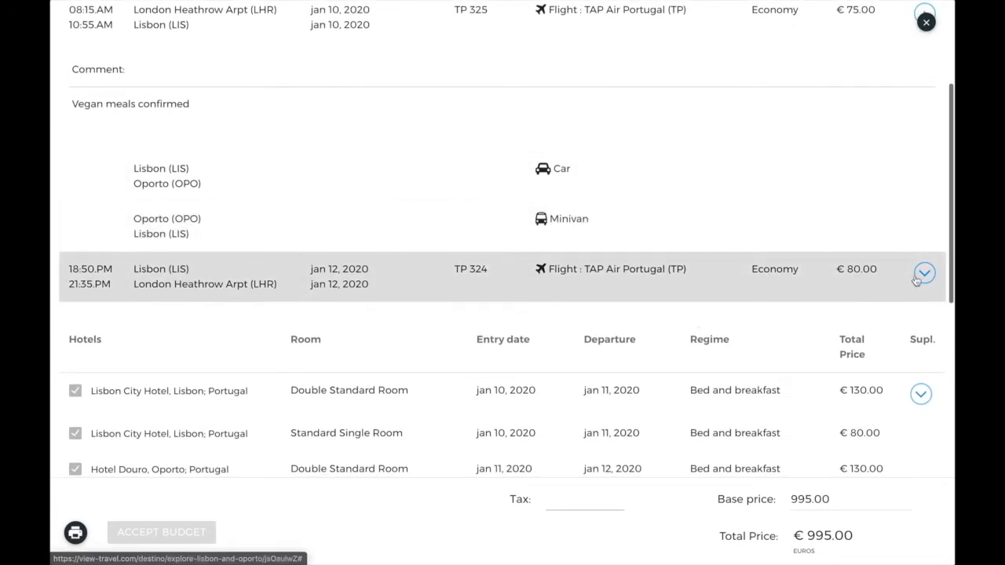
left_click(925, 273)
scroll(923, 281, "down", 3)
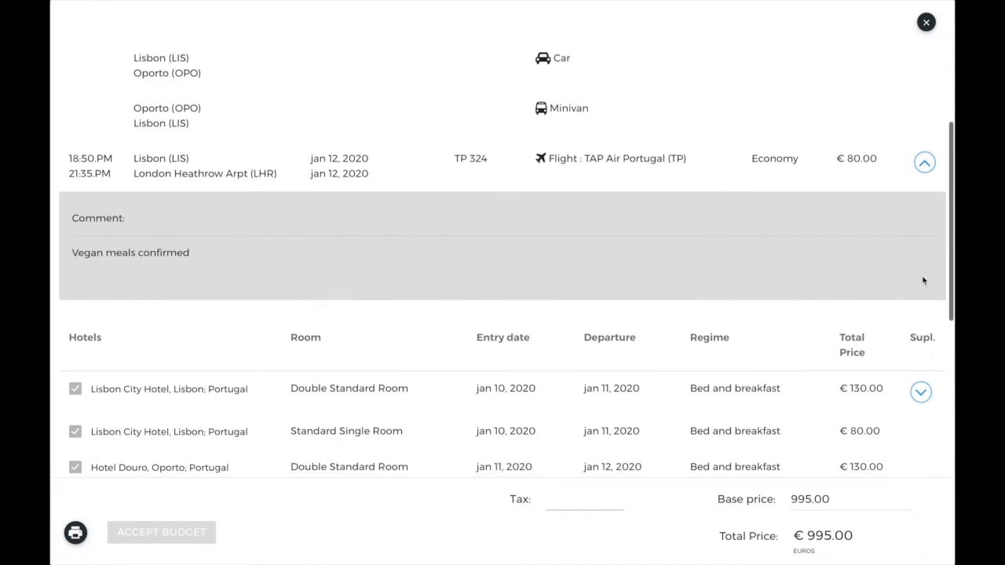
left_click(922, 284)
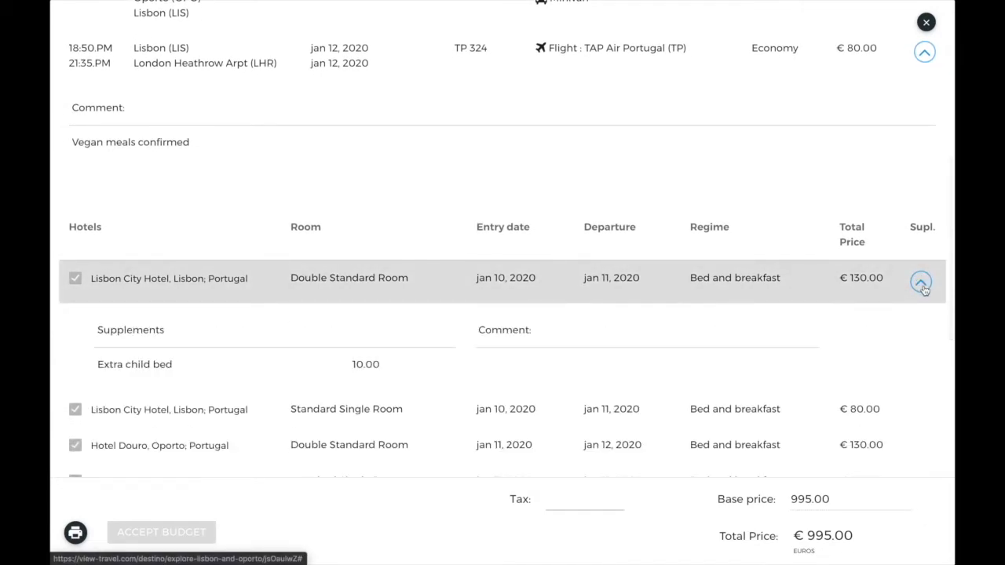
scroll(924, 290, "down", 1)
scroll(704, 269, "down", 2)
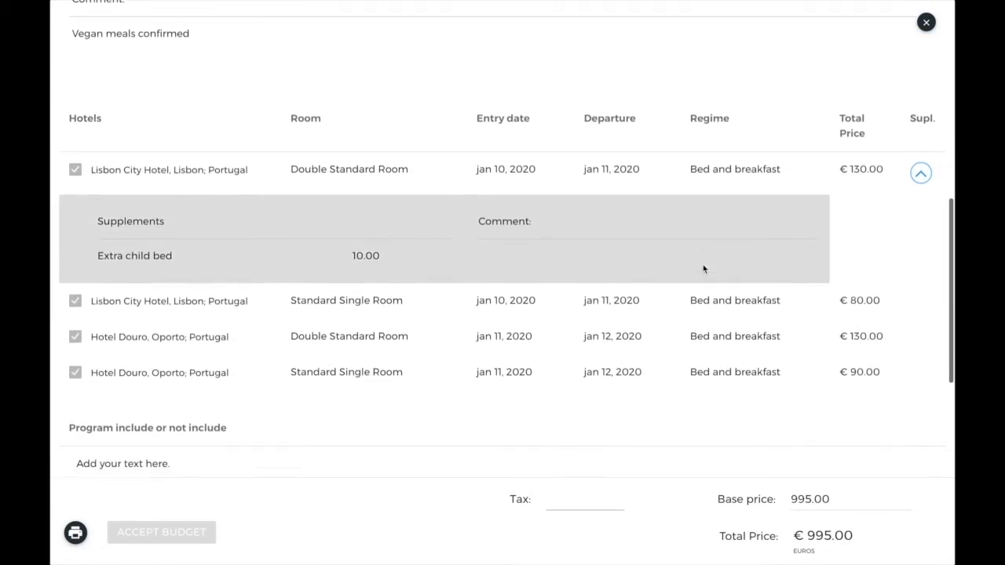
scroll(703, 270, "down", 3)
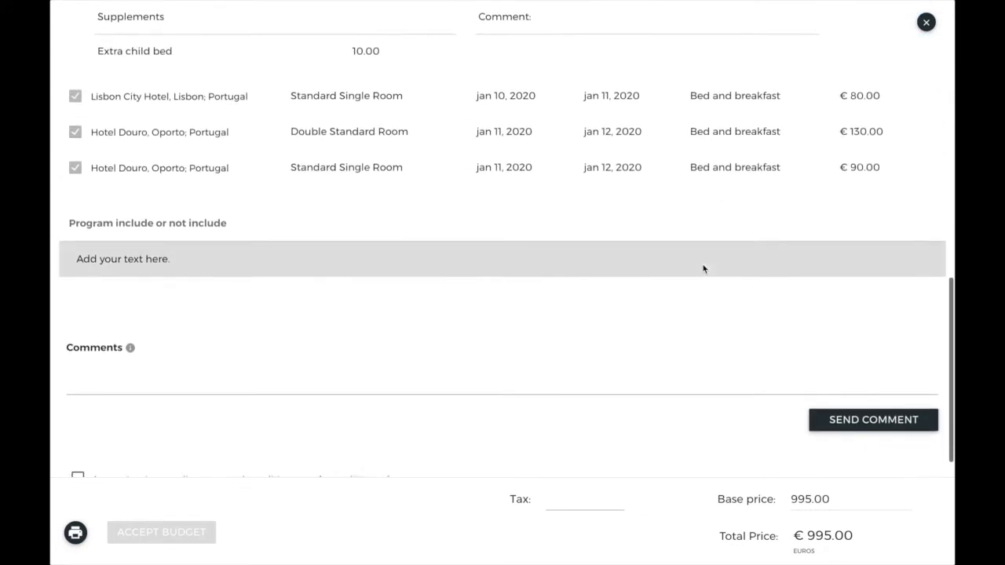
left_click(394, 328)
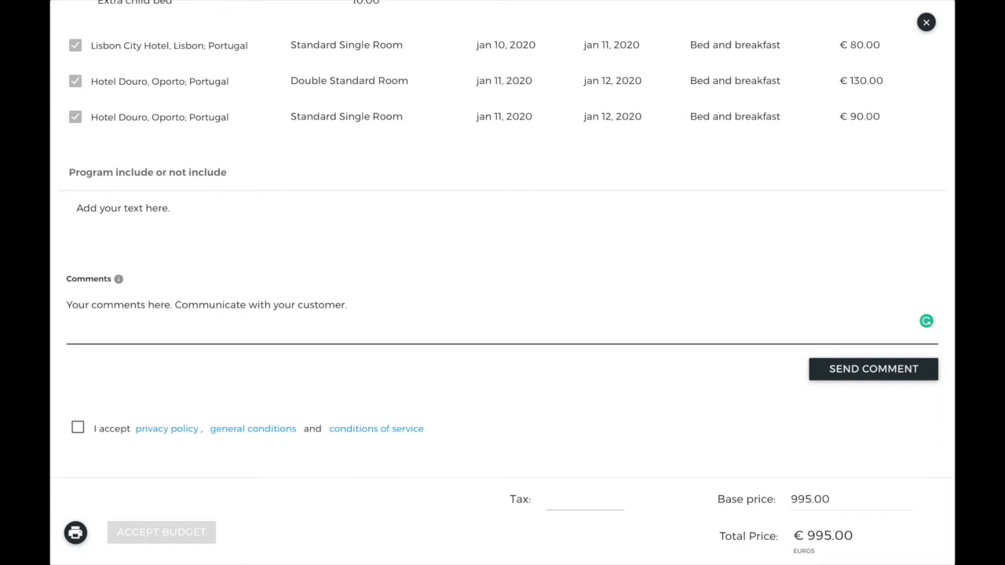
scroll(503, 239, "down", 1)
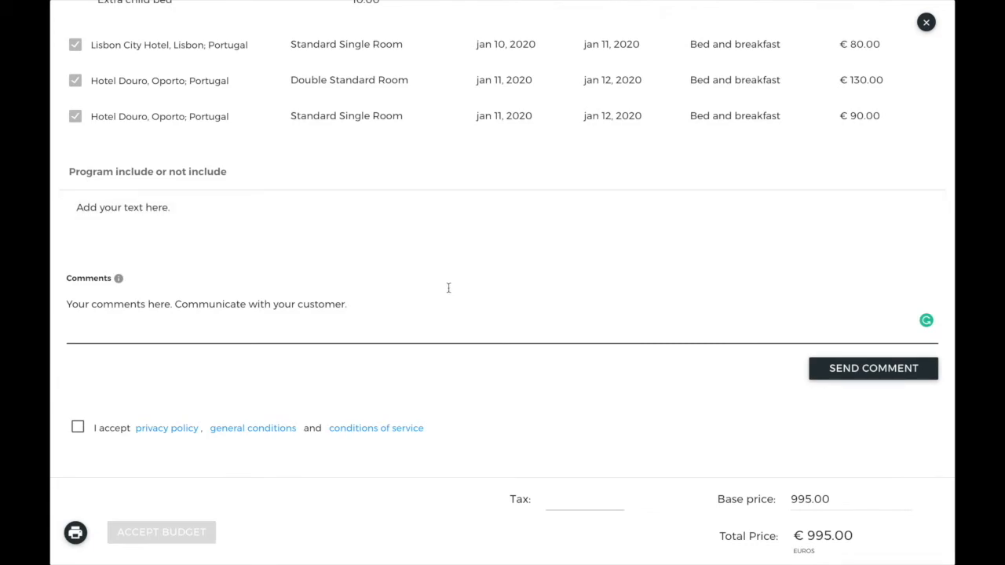
left_click(264, 430)
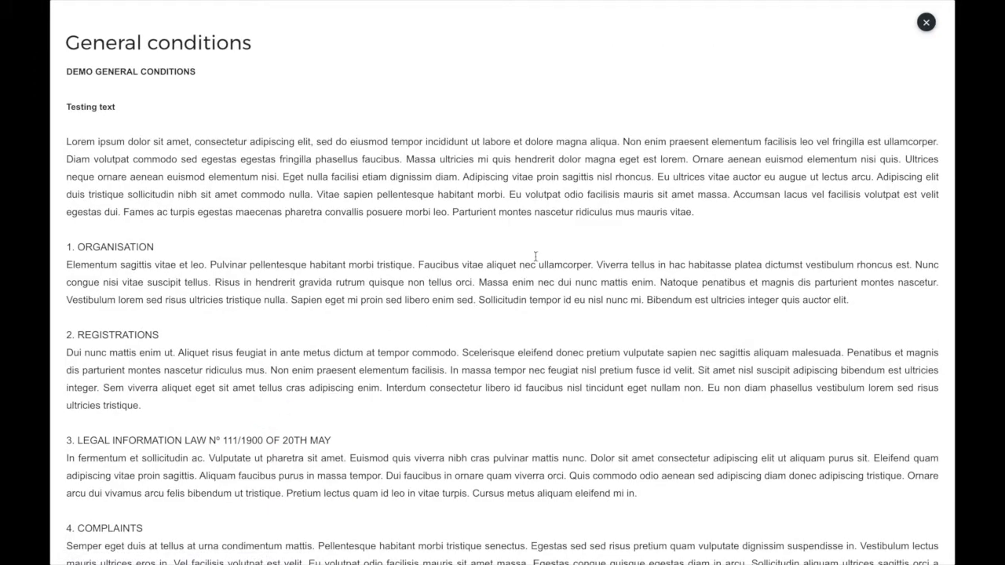
left_click_drag(120, 113, 62, 76)
left_click(183, 120)
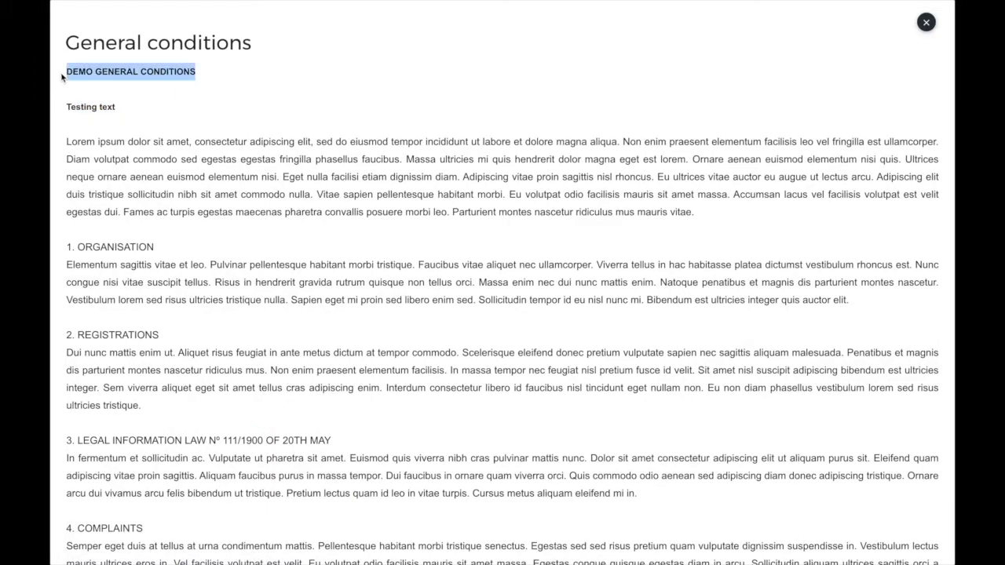
left_click(926, 24)
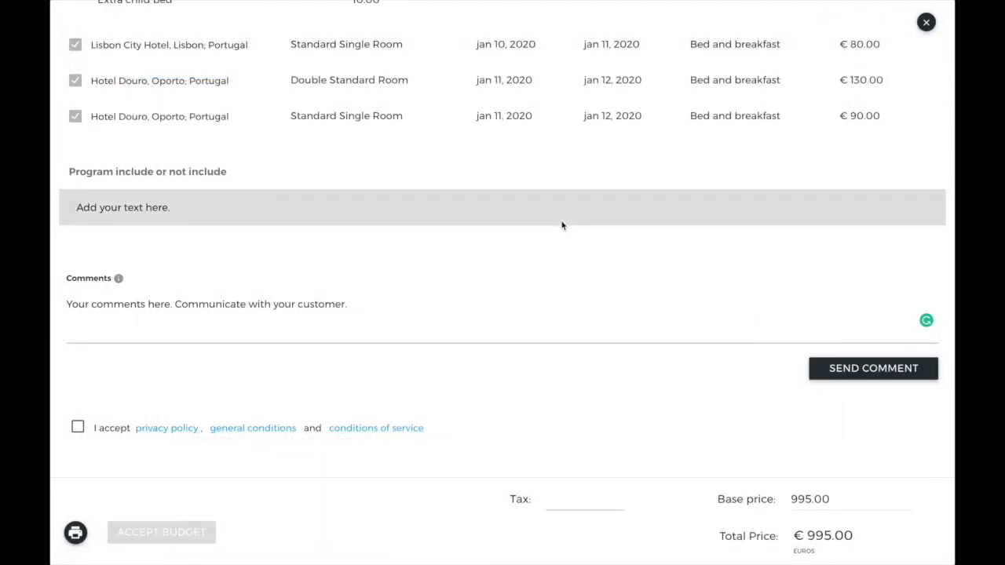
scroll(562, 225, "up", 10)
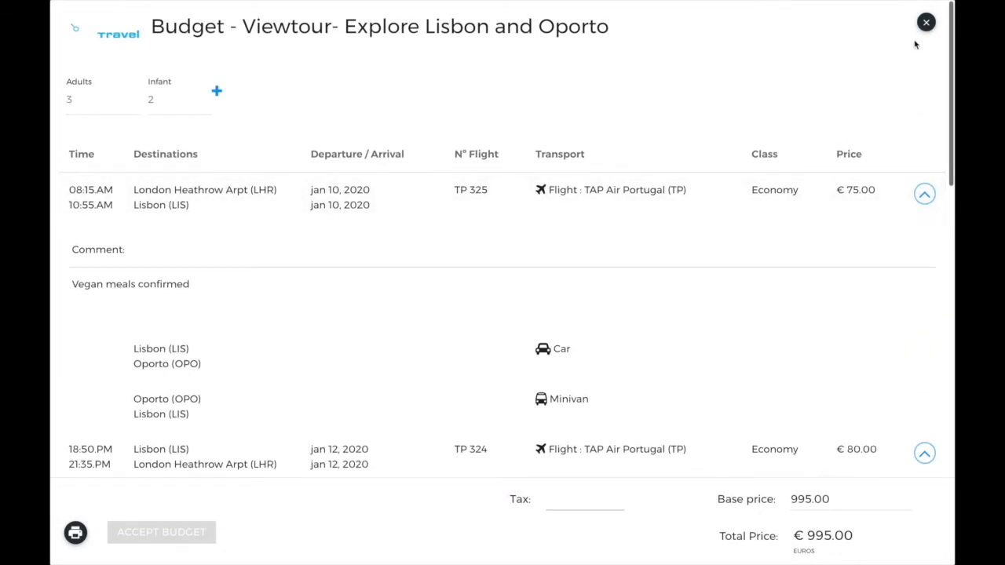
left_click(927, 22)
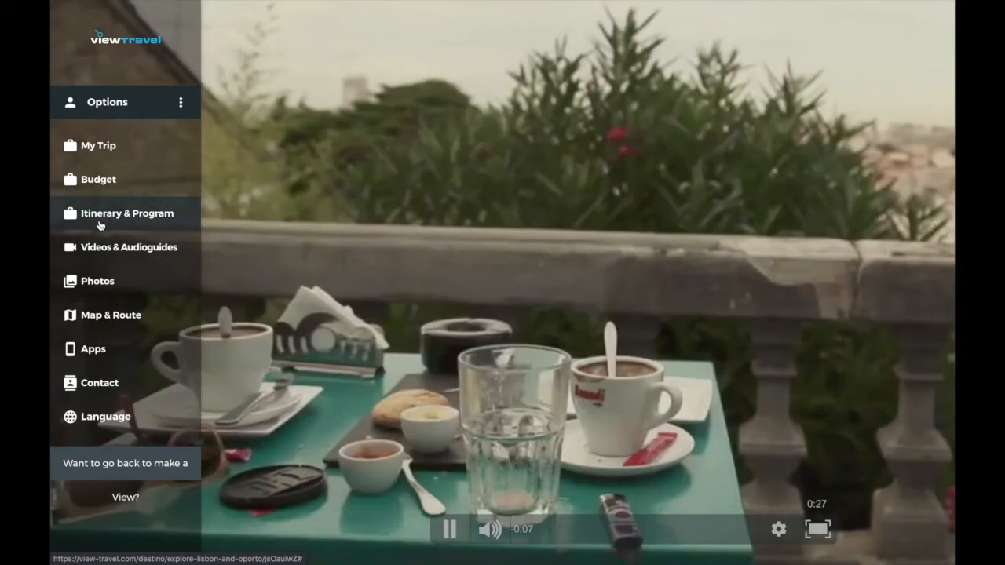
Browse the program photos for Day 1 Lisbon and Day 2 Oporto, selecting Oporto's description.
left_click(99, 220)
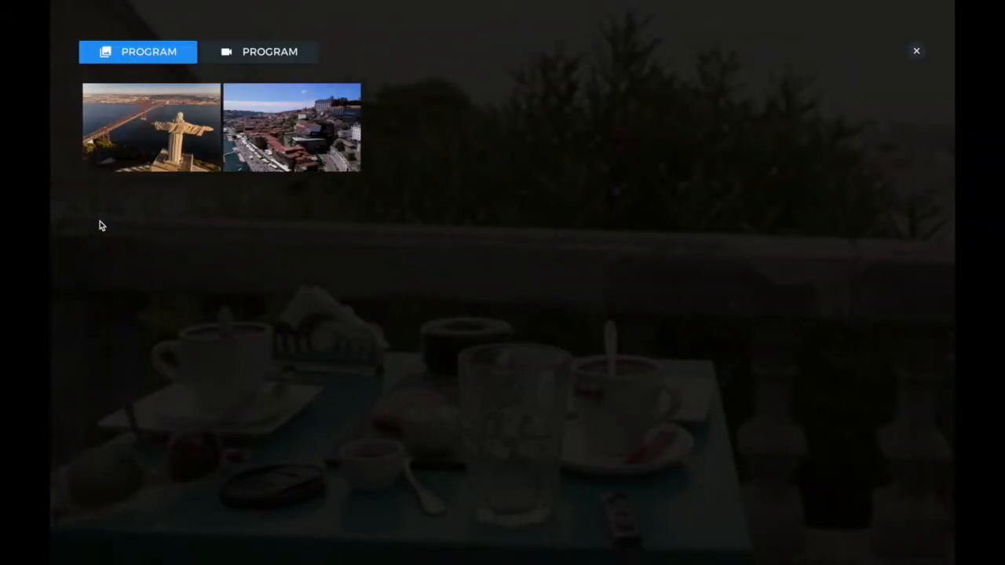
left_click(265, 51)
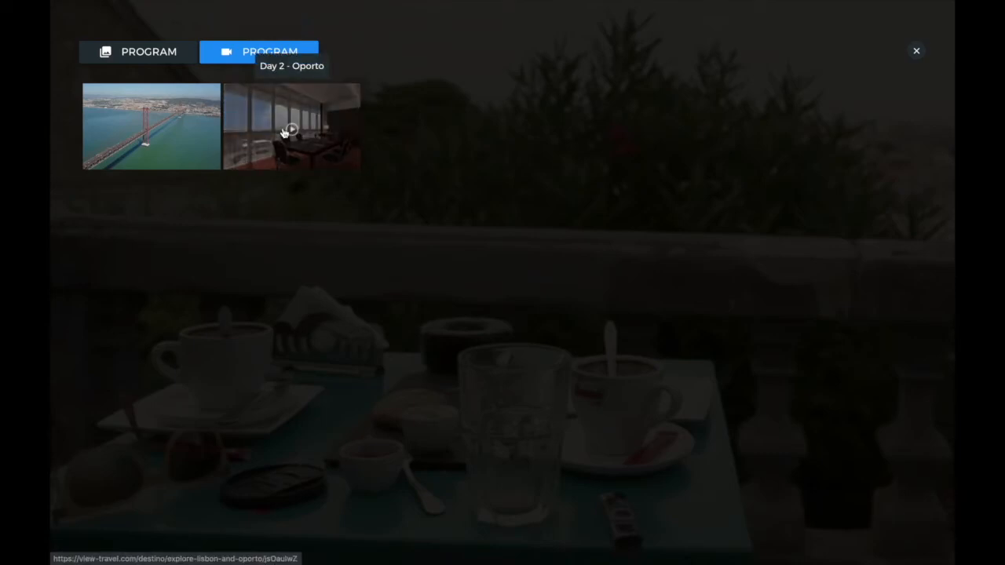
left_click(141, 55)
left_click(150, 130)
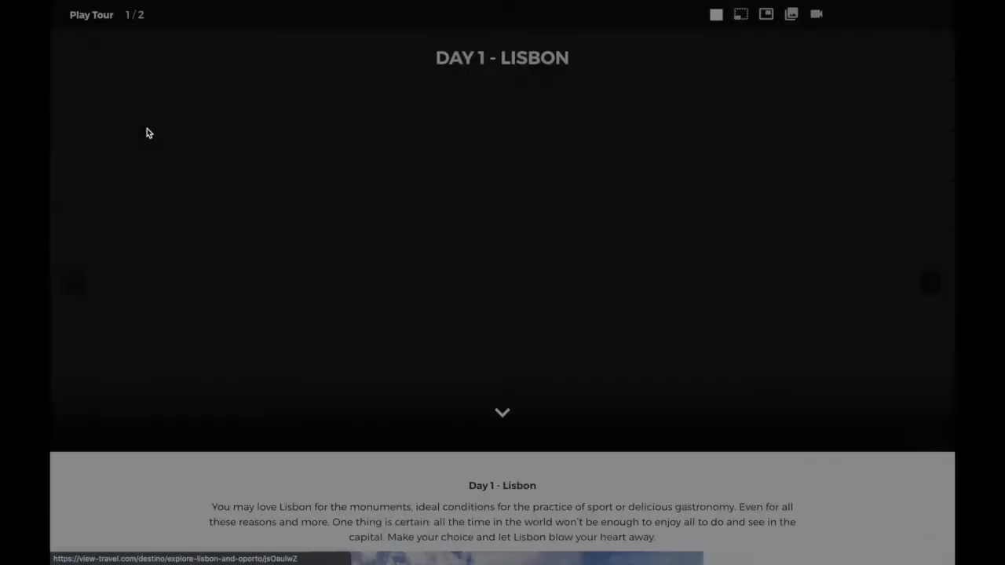
scroll(846, 145, "down", 5)
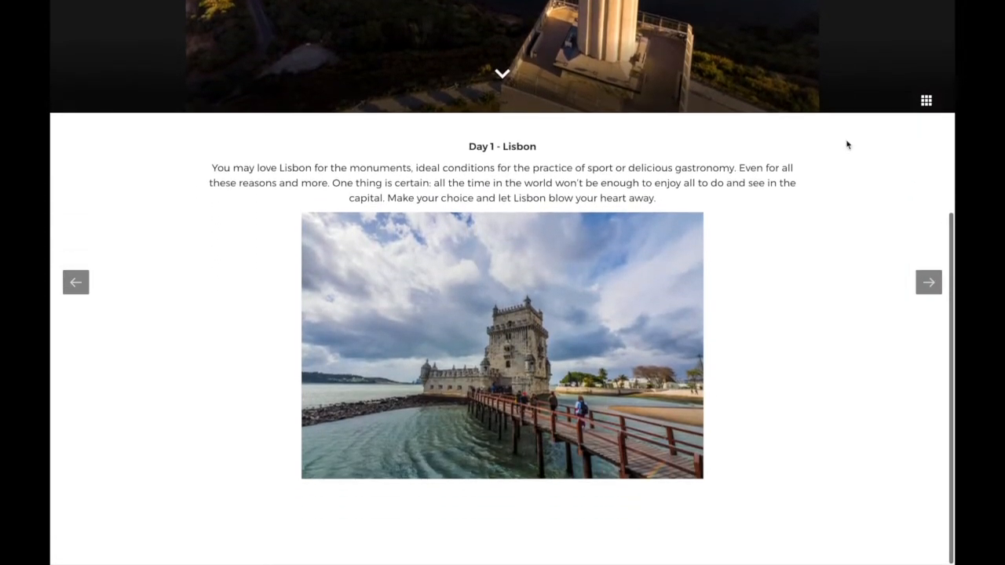
scroll(846, 145, "up", 5)
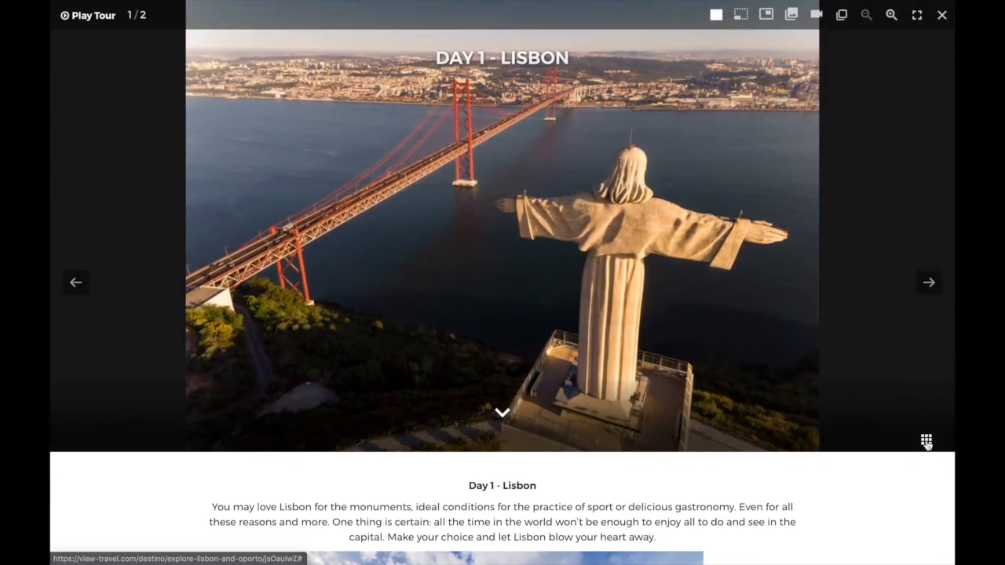
left_click(927, 442)
left_click(161, 431)
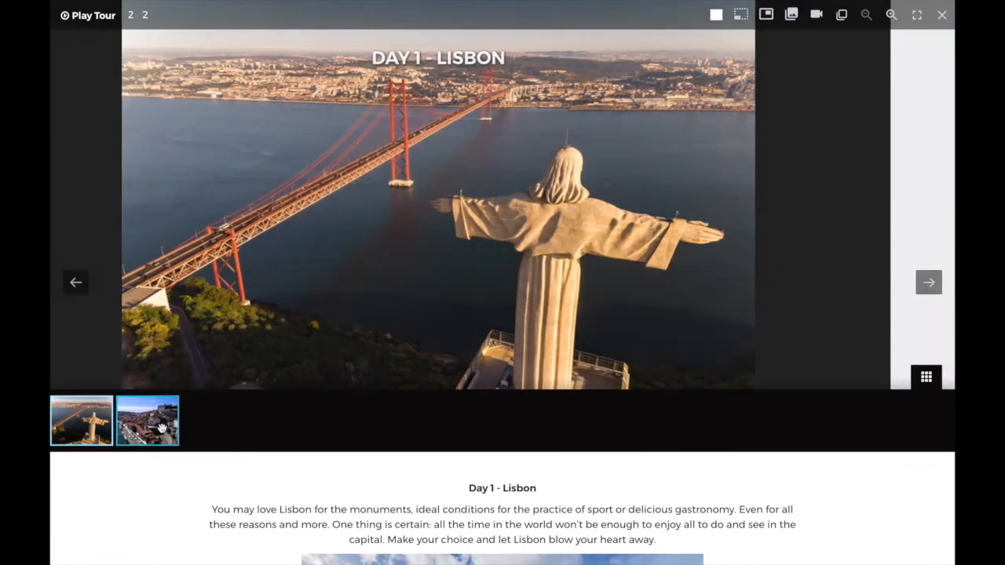
scroll(484, 416, "down", 3)
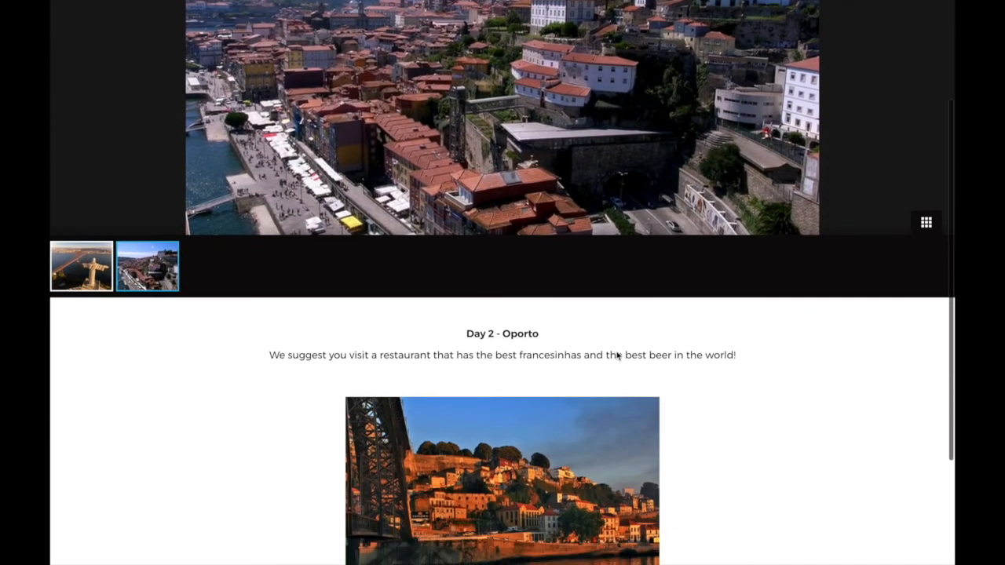
left_click_drag(270, 343, 750, 352)
scroll(749, 352, "up", 3)
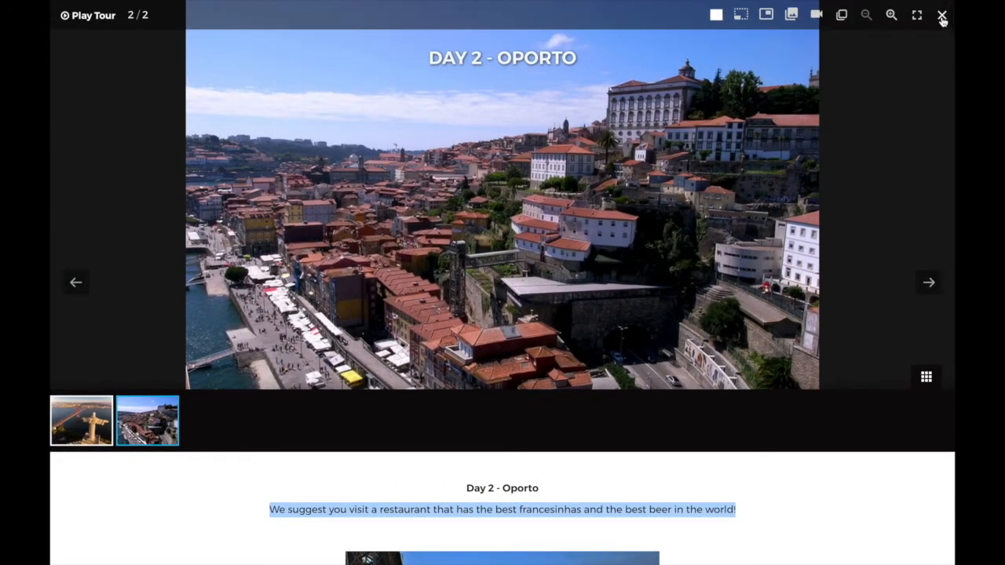
left_click(942, 15)
Play the Day 1 – Lisbon program video, then close the viewer.
left_click(295, 61)
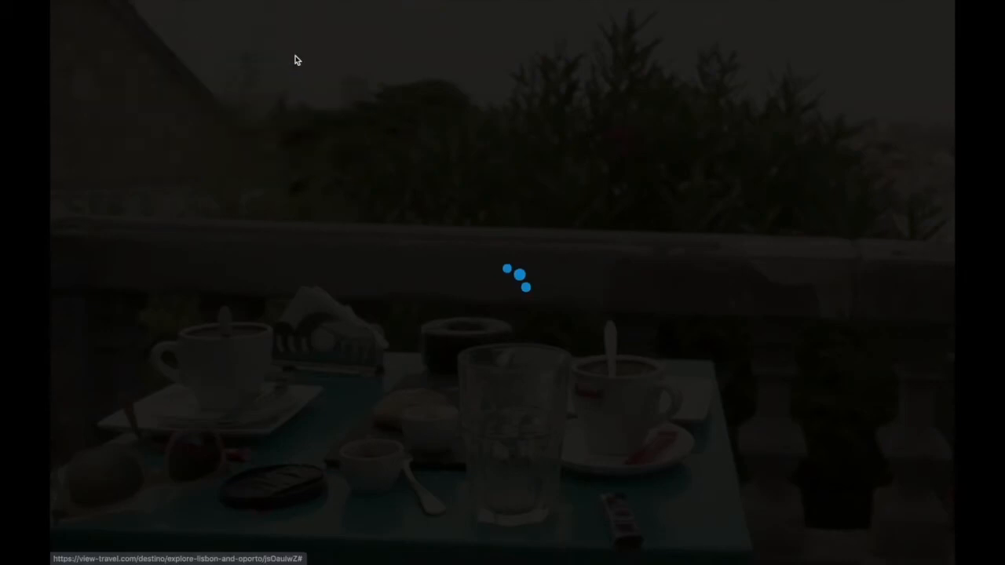
left_click(175, 130)
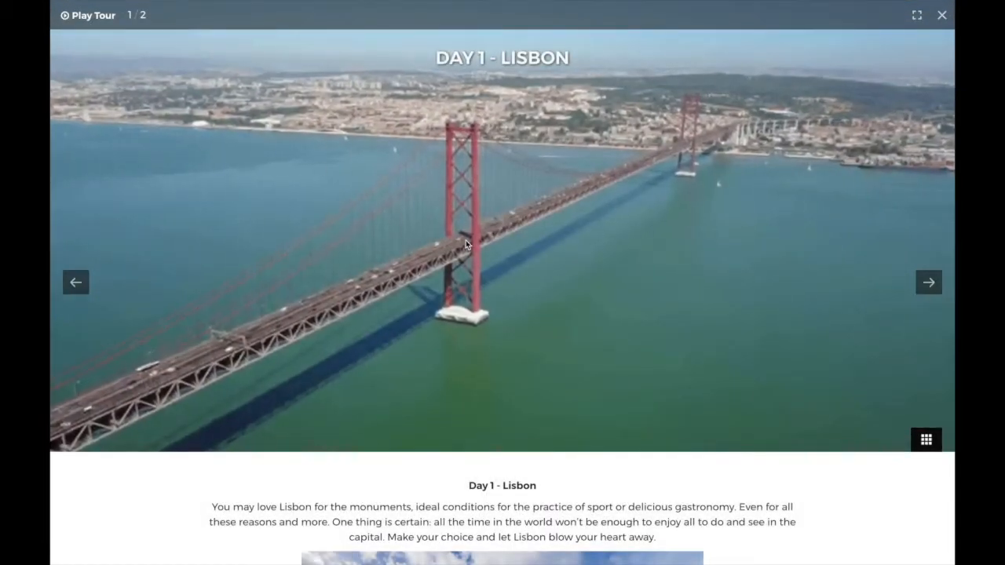
scroll(661, 362, "down", 1)
scroll(660, 360, "up", 1)
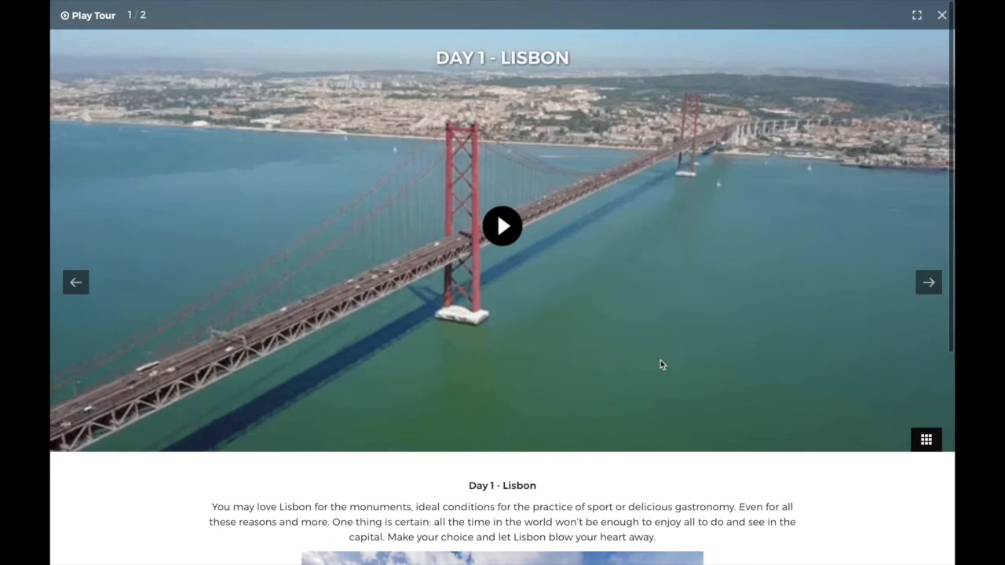
left_click(503, 227)
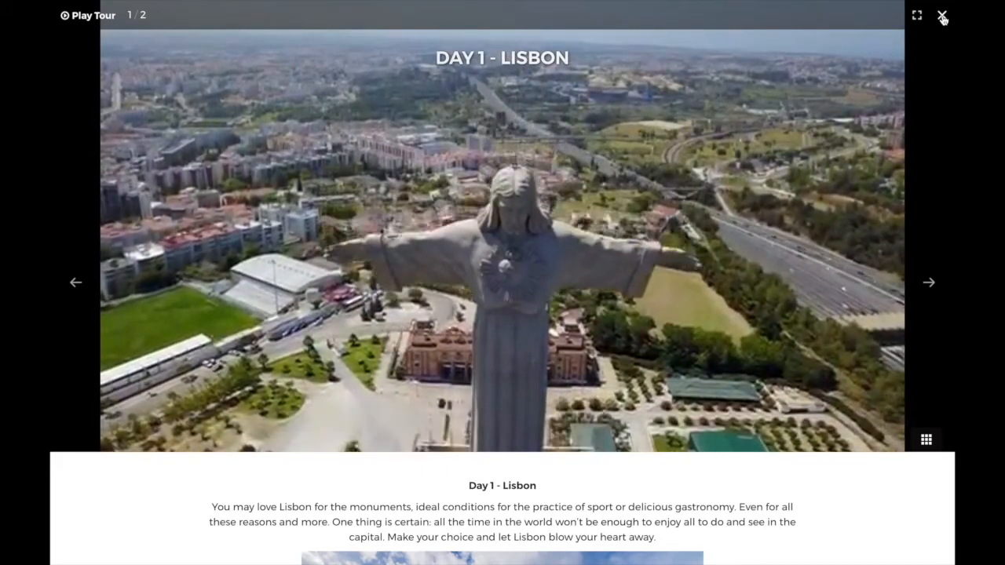
left_click(943, 17)
Play the Oporto videos Nature at Porto and Congress, incentives and events.
left_click(917, 49)
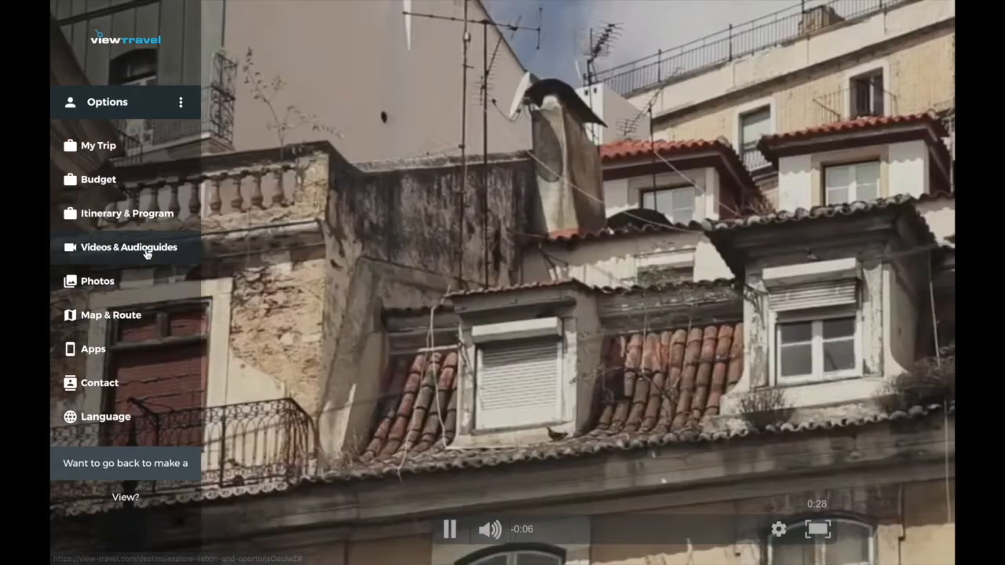
left_click(149, 251)
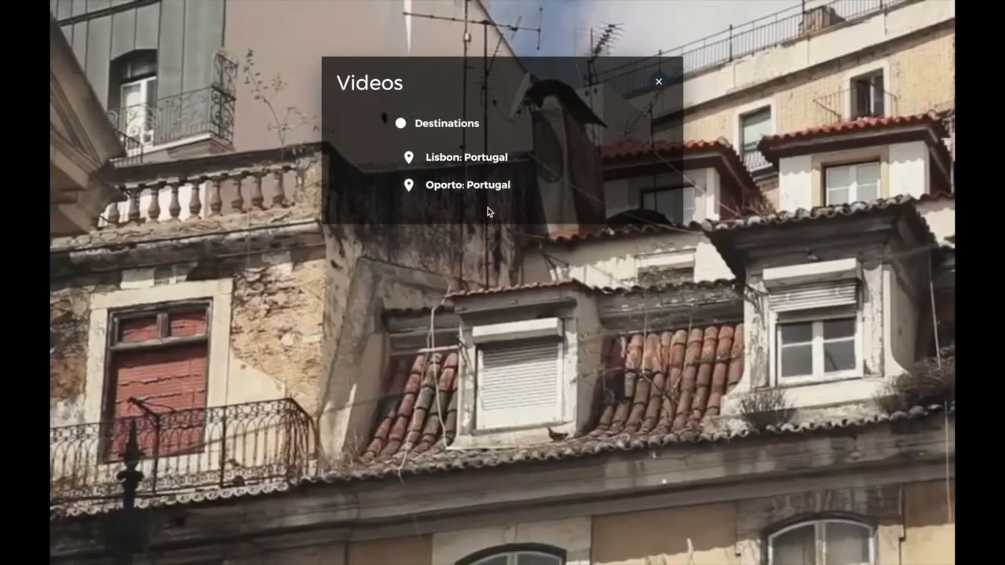
left_click(477, 184)
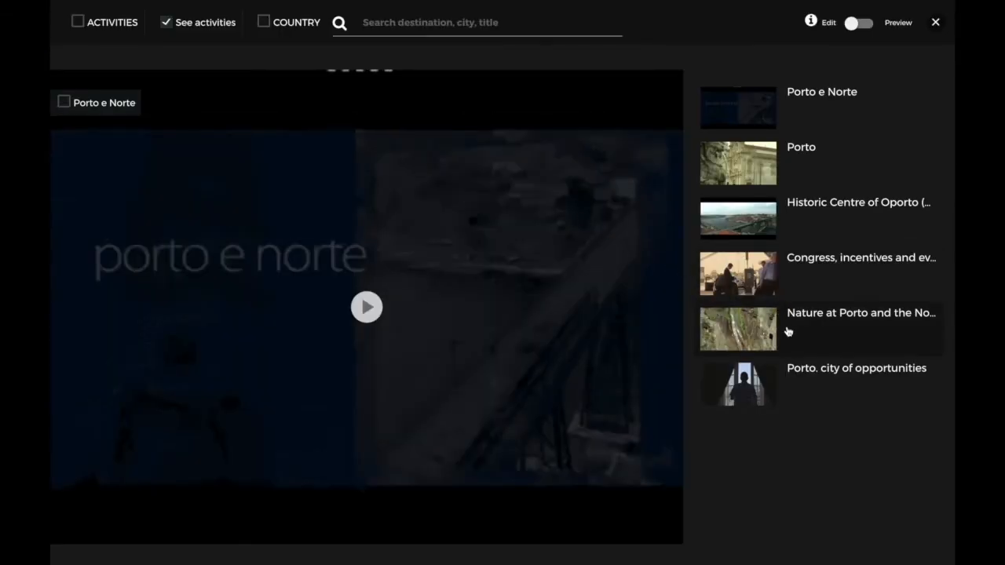
left_click(788, 331)
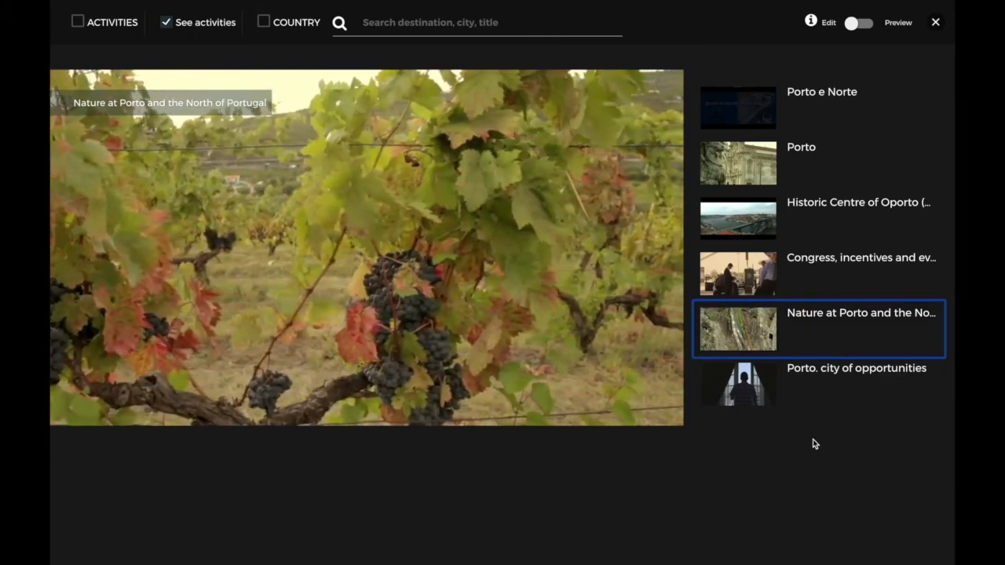
left_click(824, 294)
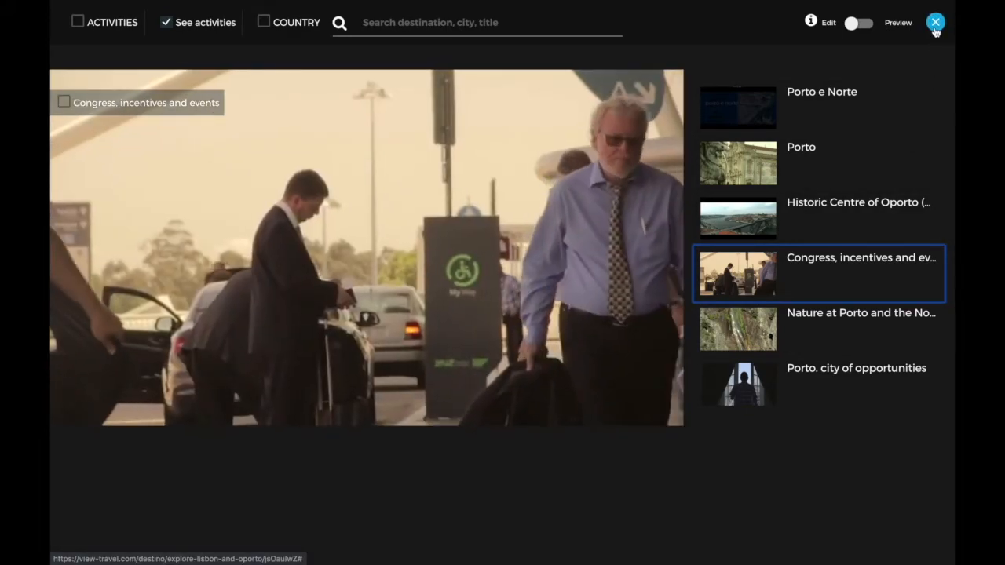
left_click(935, 22)
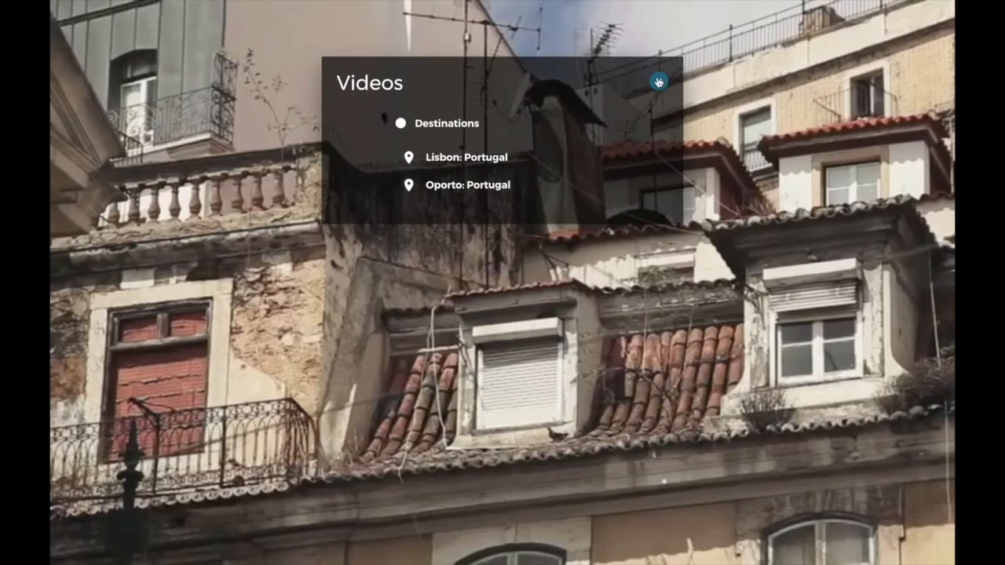
left_click(658, 82)
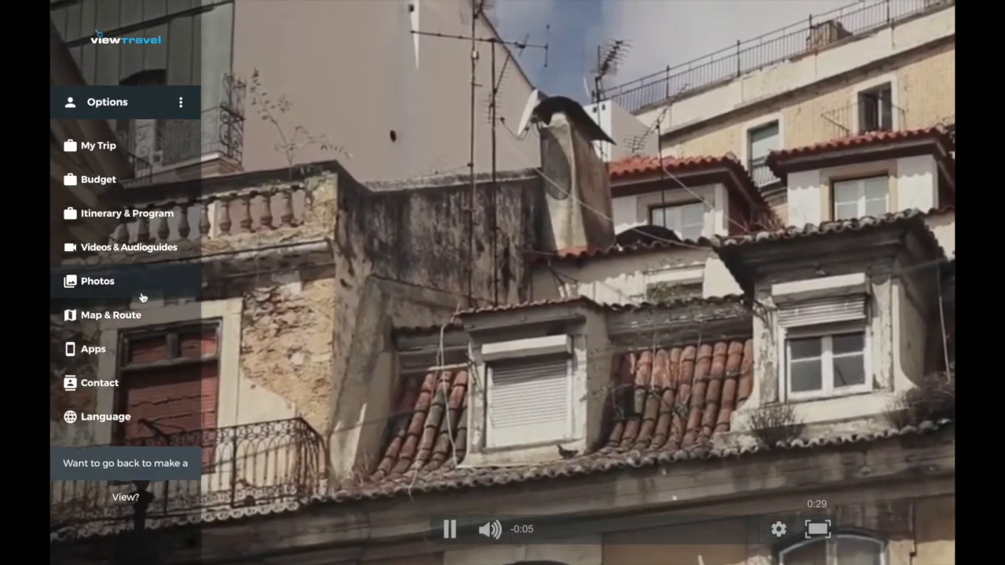
Browse the Oporto photo gallery, then open the trip's Map & Route.
left_click(143, 289)
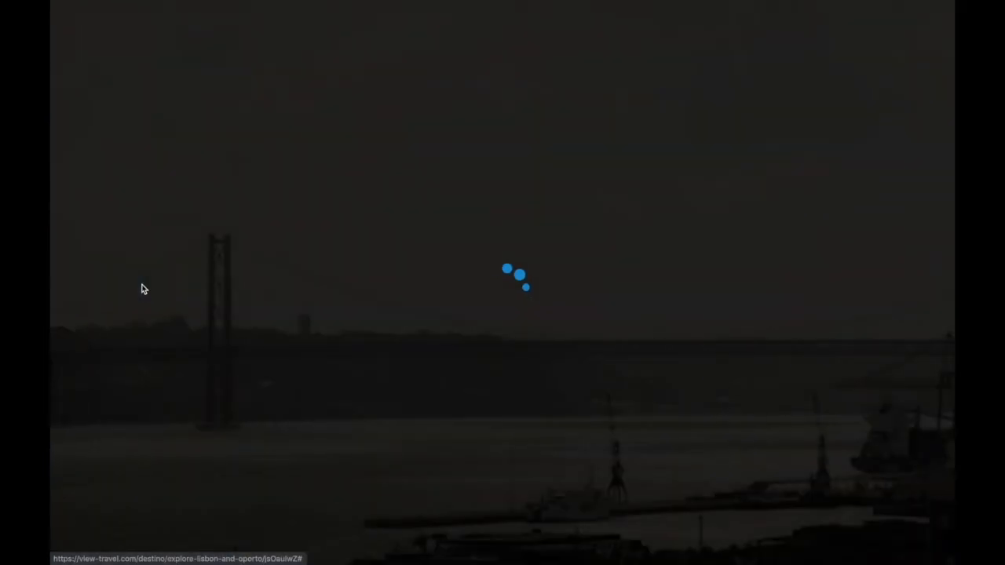
left_click(463, 184)
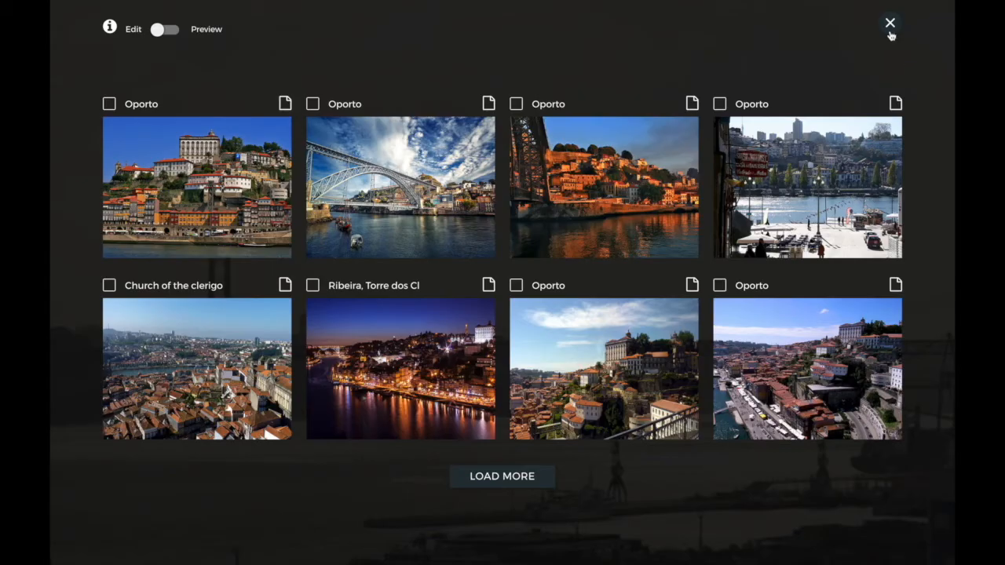
left_click(890, 33)
left_click(659, 82)
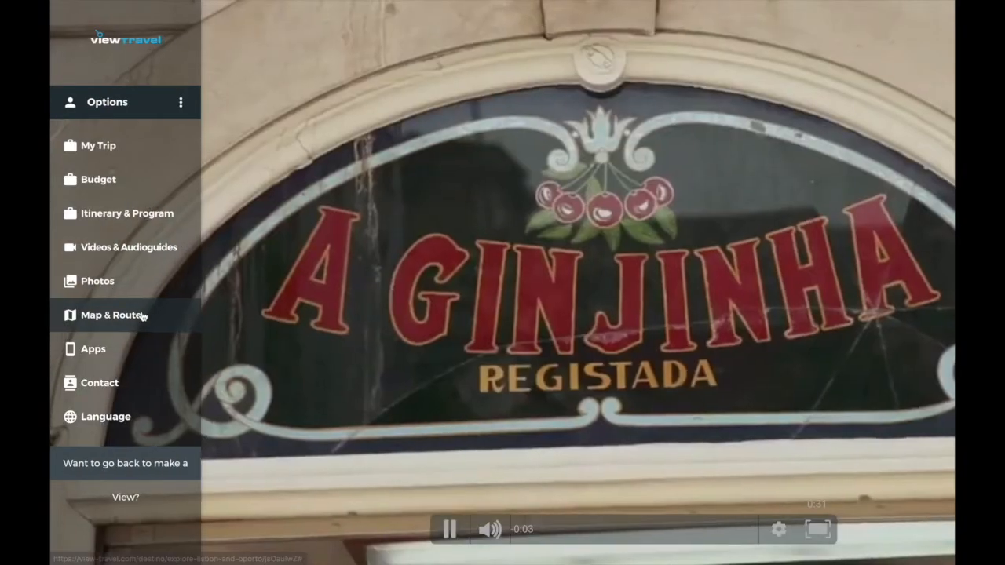
left_click(196, 316)
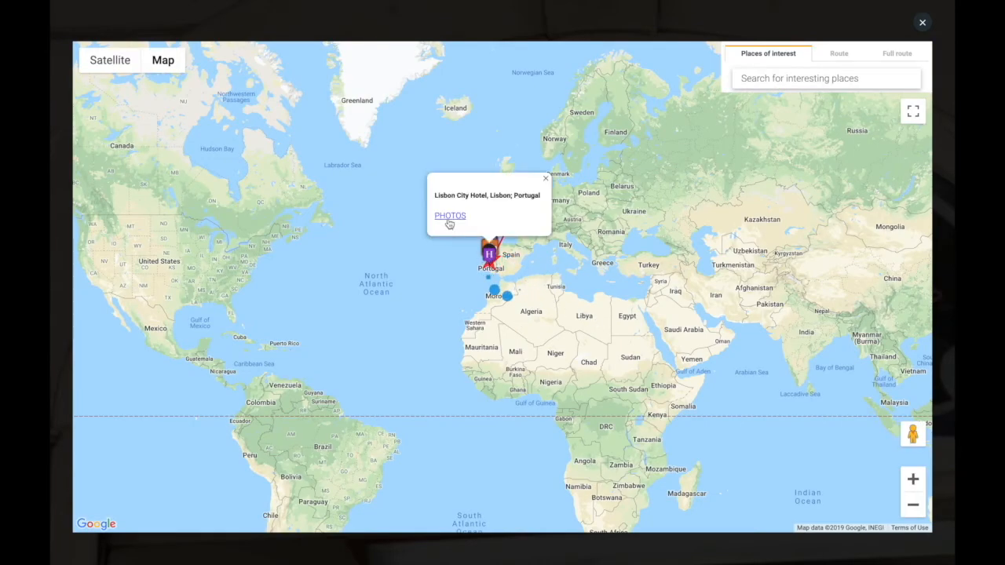
View Lisbon City Hotel photos, zoom the map in, view Hotel Douro photos, then close the map.
left_click(449, 217)
scroll(223, 228, "down", 7)
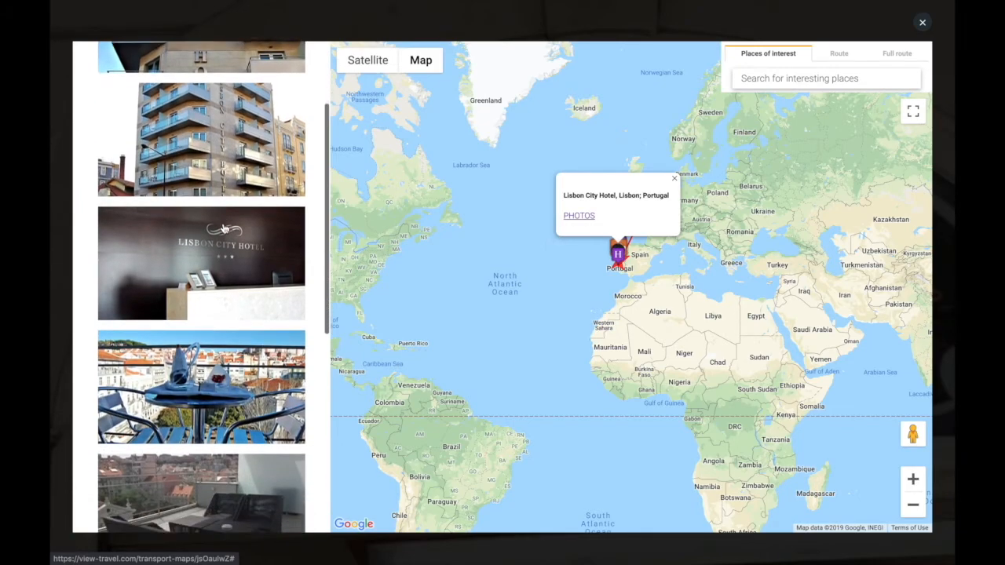
scroll(224, 228, "up", 7)
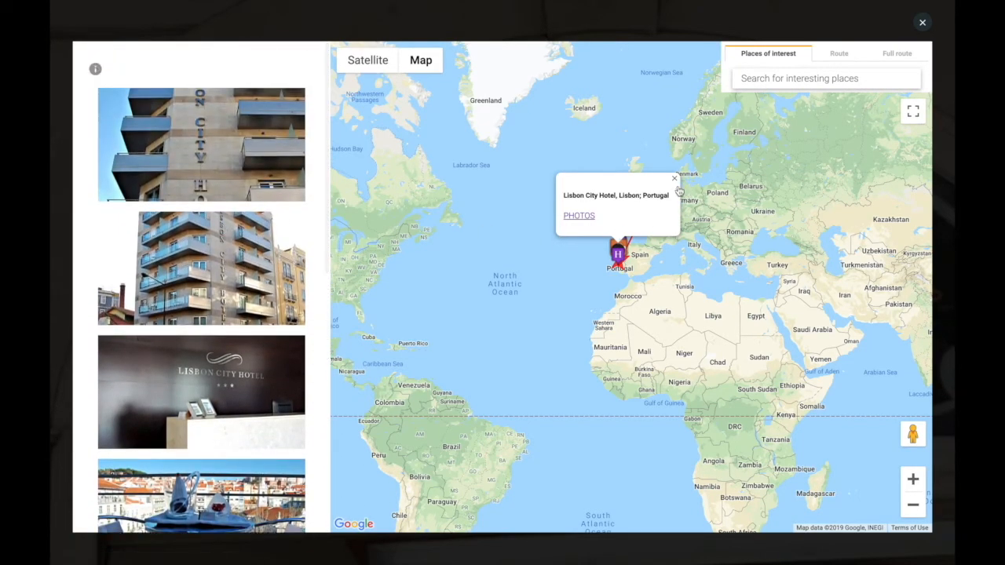
left_click(916, 489)
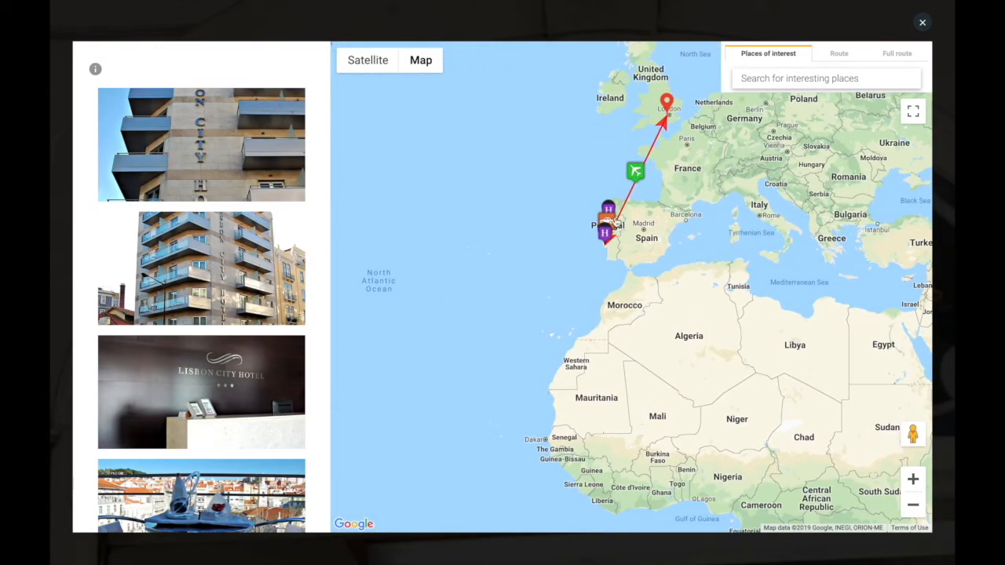
left_click(577, 171)
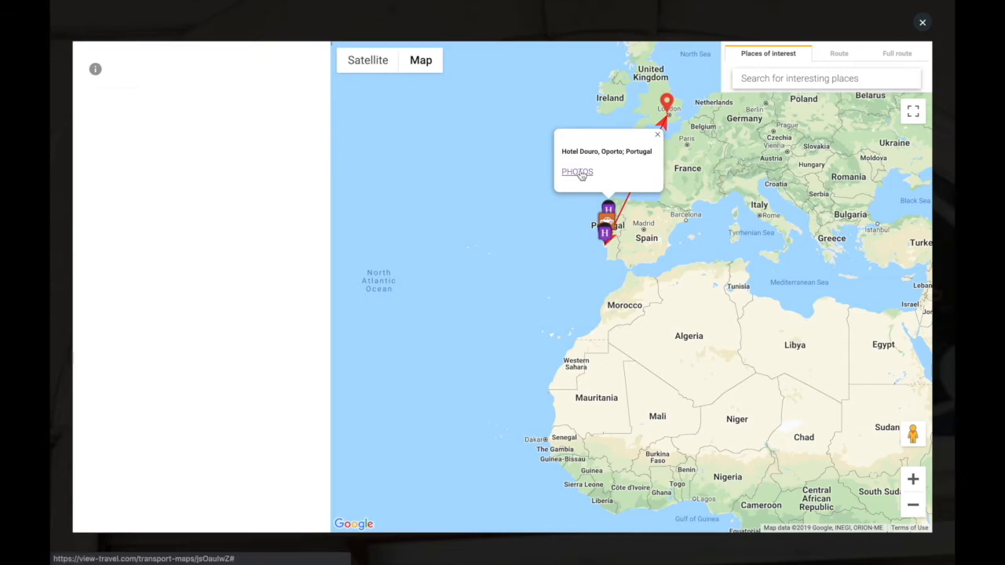
scroll(246, 220, "down", 3)
scroll(246, 219, "down", 1)
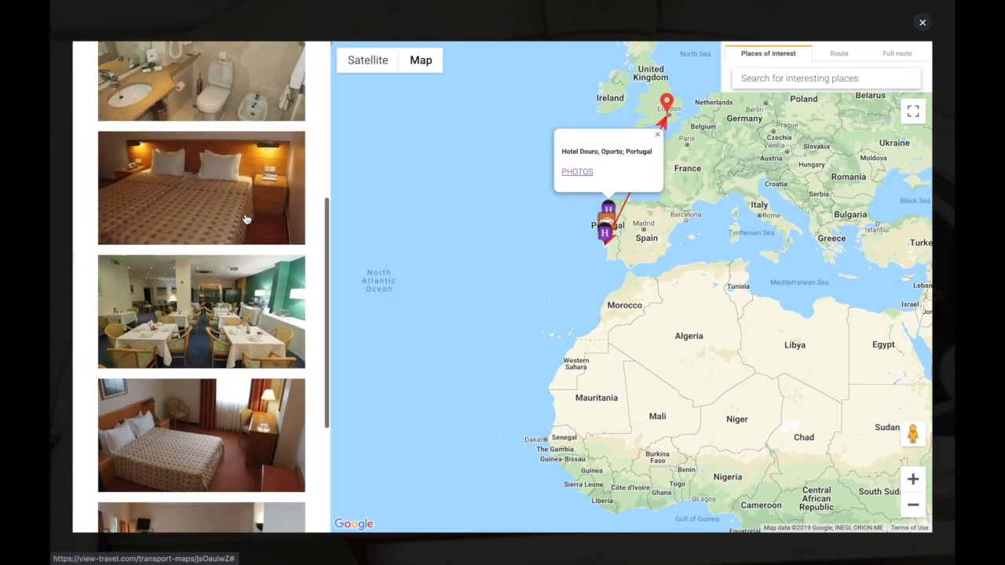
left_click(922, 26)
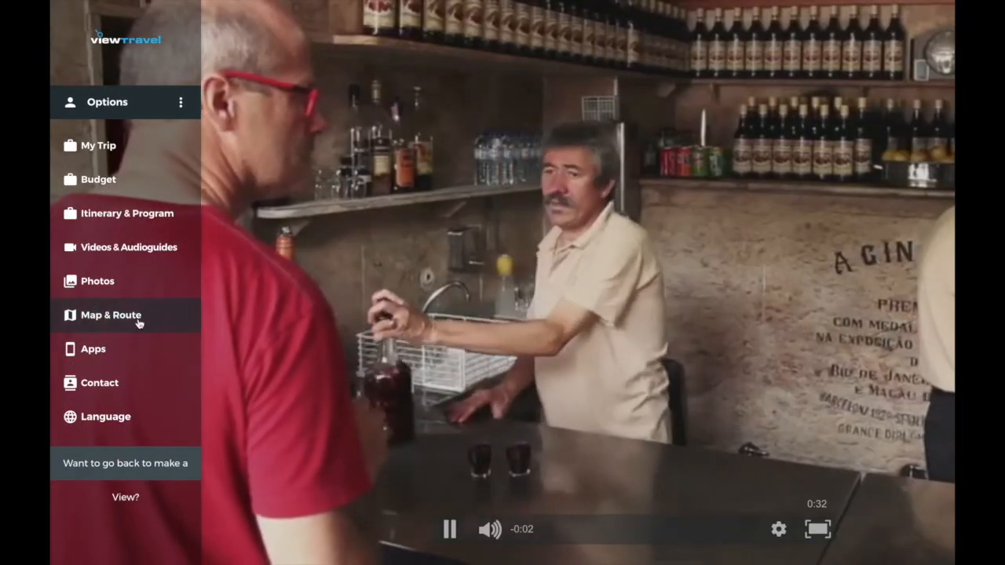
left_click(126, 352)
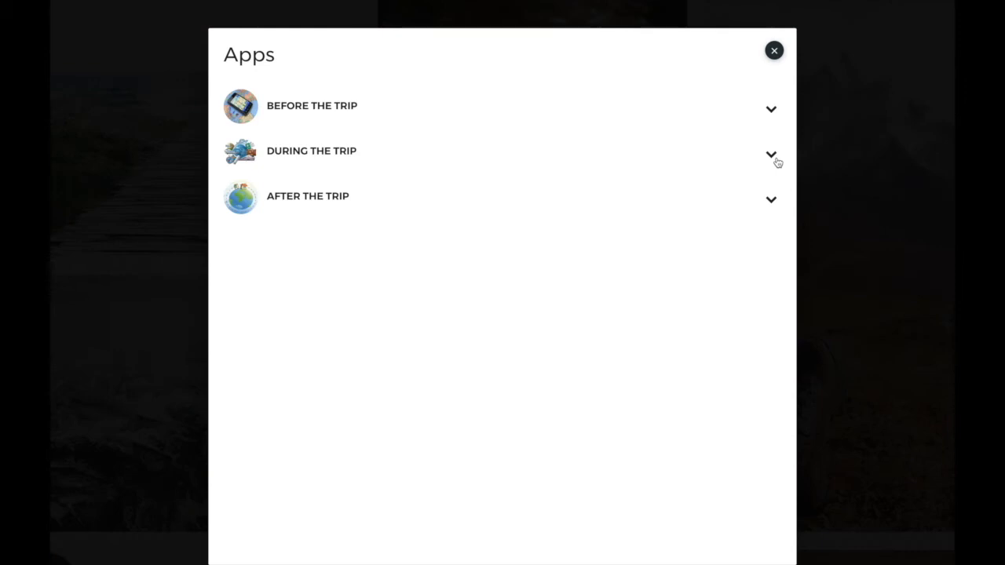
left_click(775, 160)
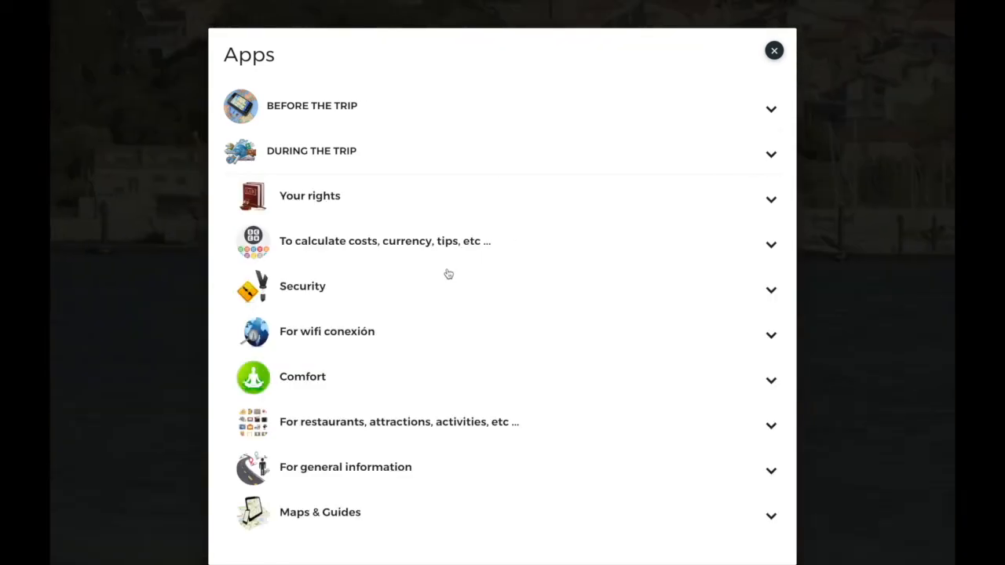
left_click(411, 298)
scroll(412, 298, "down", 3)
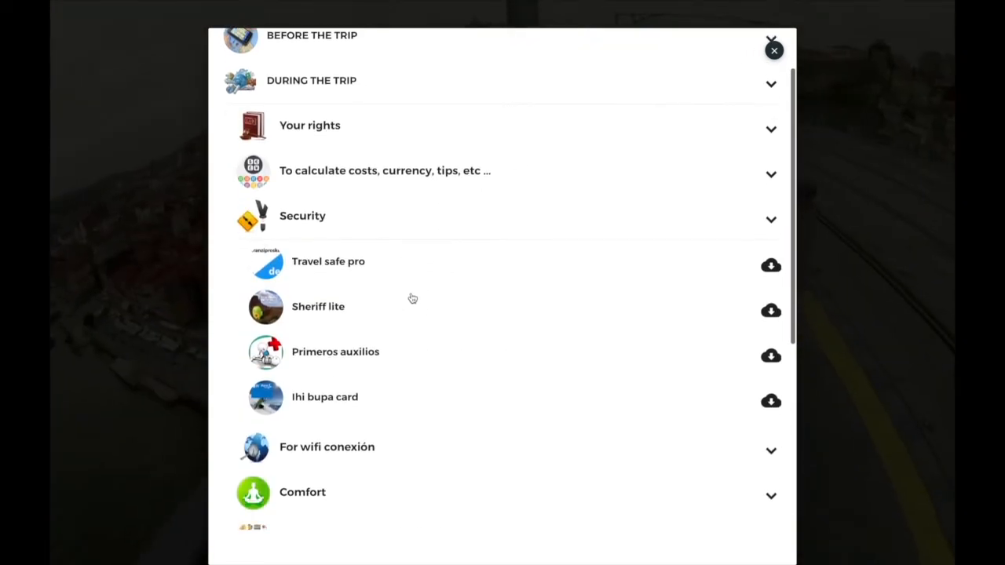
left_click(409, 267)
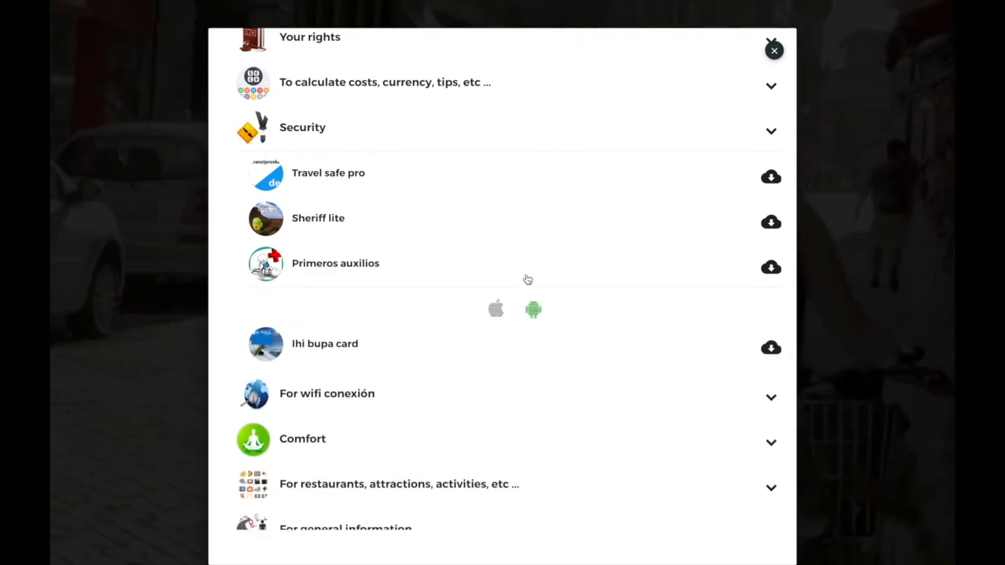
left_click(390, 396)
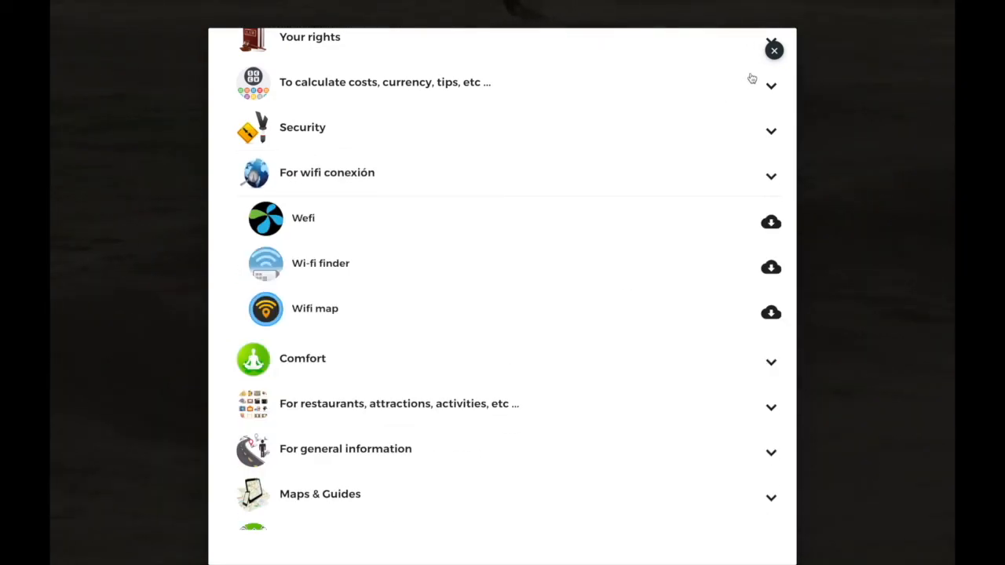
left_click(774, 51)
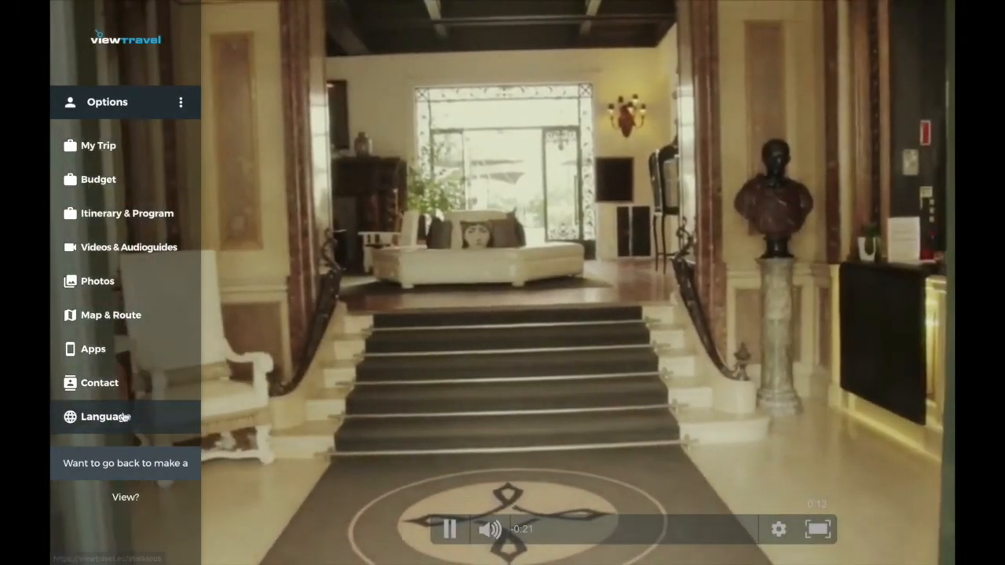
Check the language list, close the Options menu, and reveal the share options over the video.
left_click(123, 417)
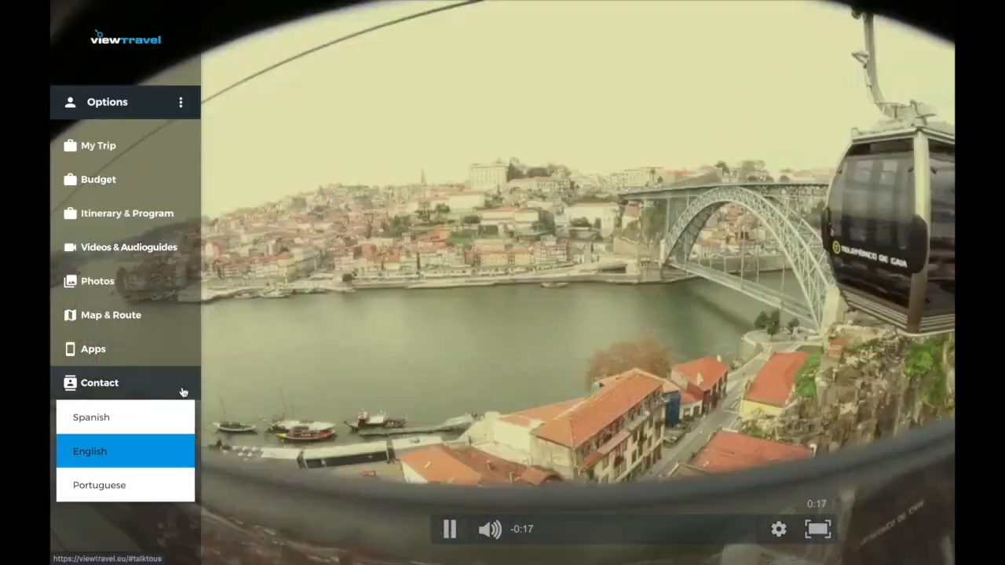
left_click(233, 385)
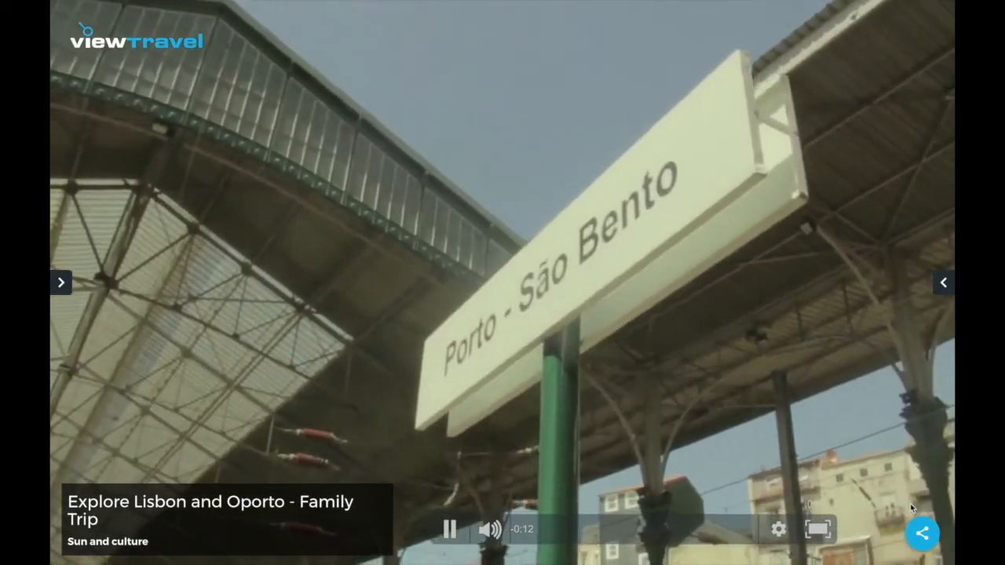
mouse_move(922, 533)
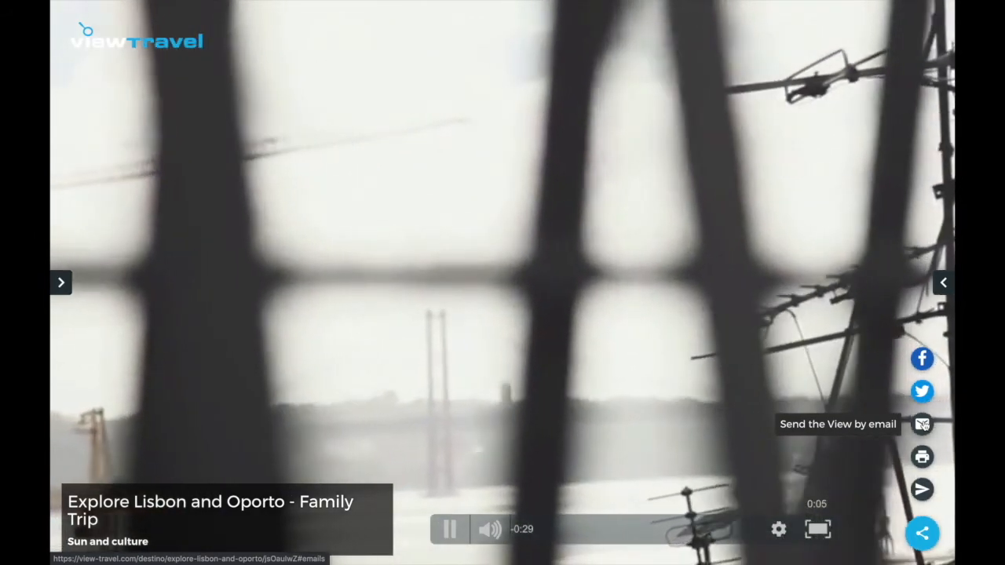
Enter the recipient's e-mail in Send view, enlarge the editor to see the Lisbon image, close unsent.
left_click(922, 425)
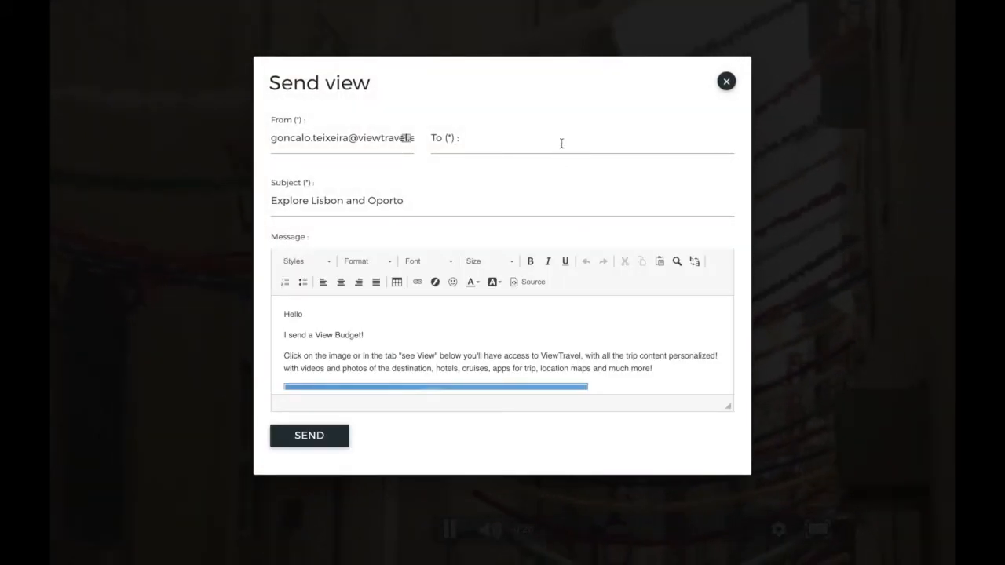
left_click(561, 143)
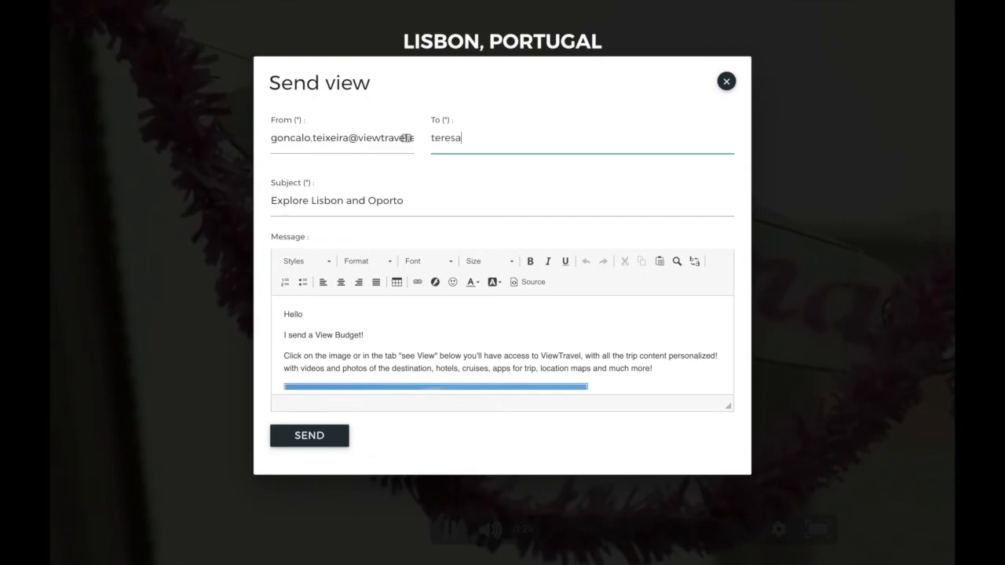
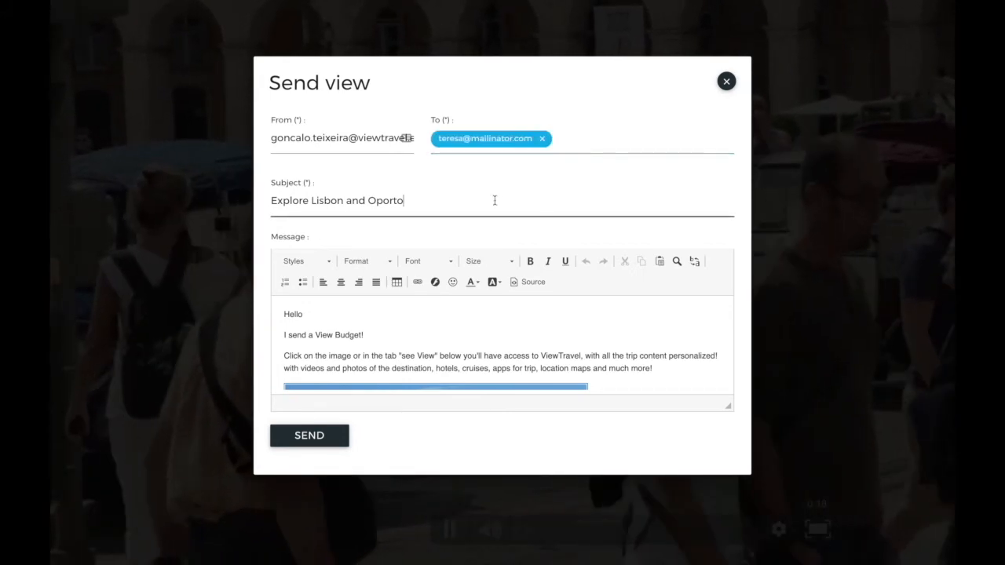
left_click_drag(728, 406, 722, 511)
scroll(667, 385, "down", 5)
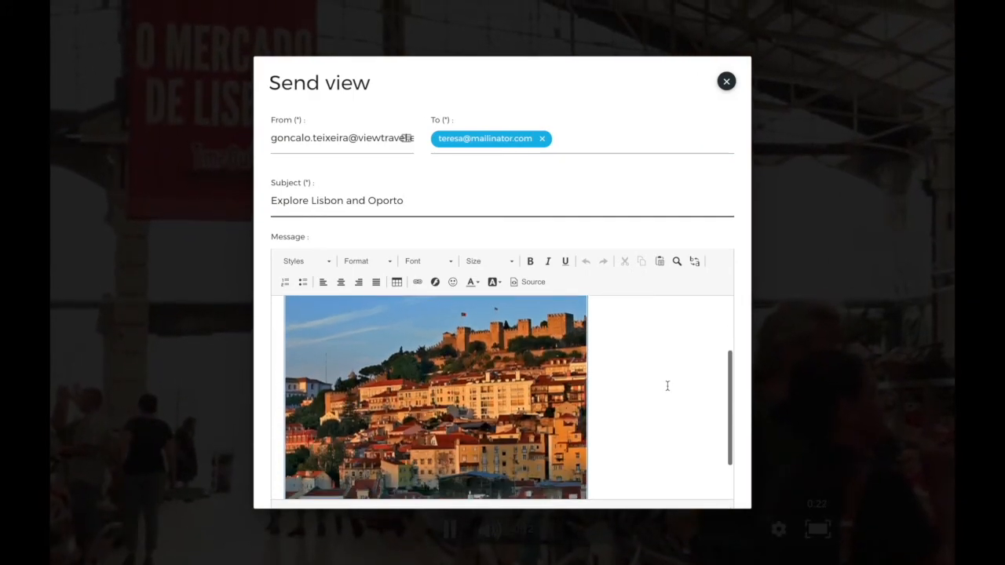
scroll(667, 385, "up", 5)
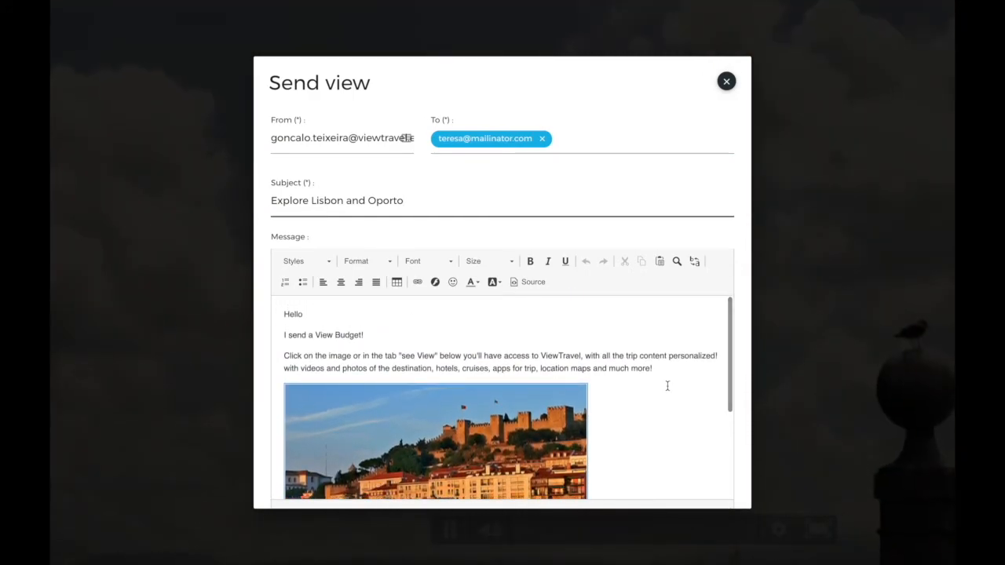
left_click(726, 81)
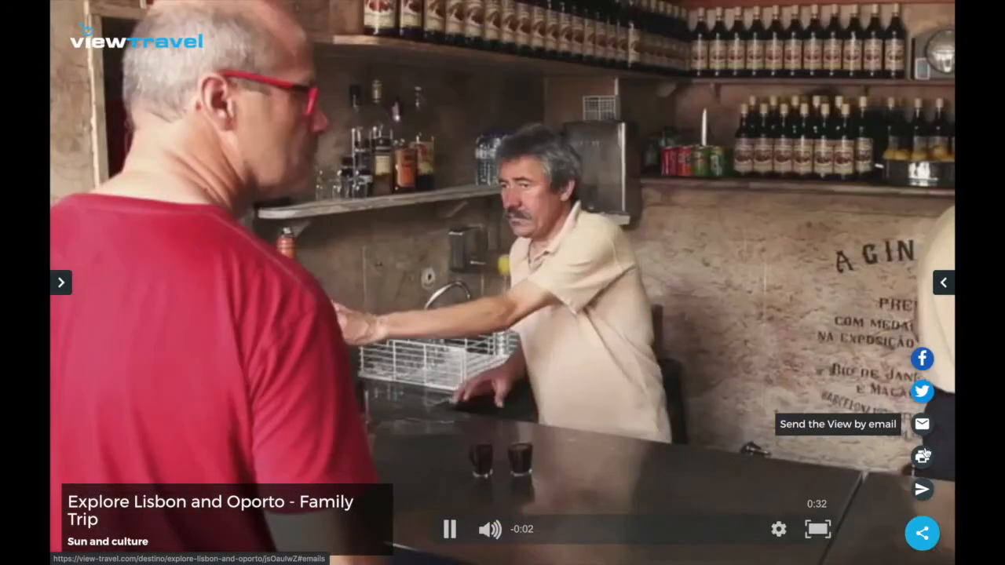
left_click(924, 458)
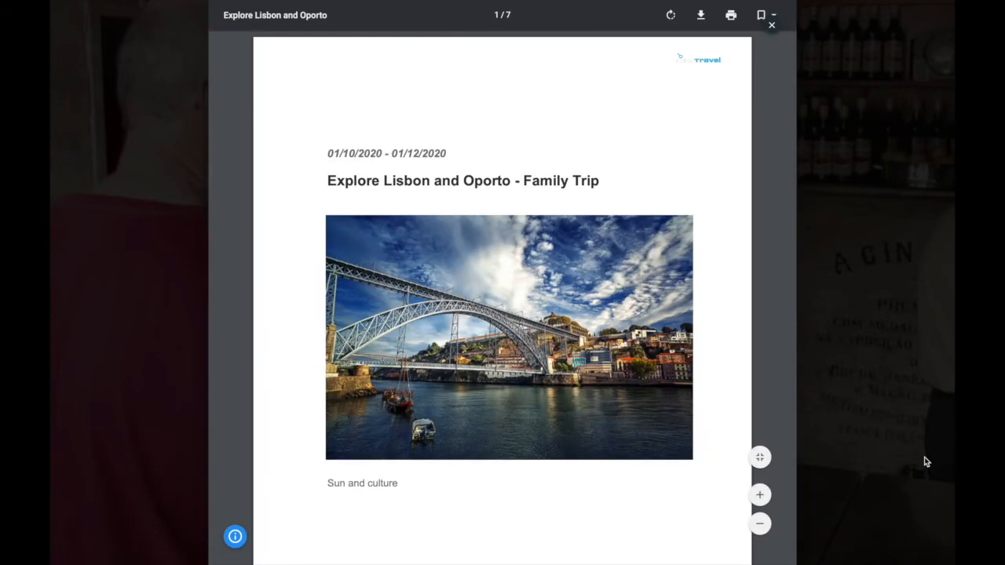
scroll(731, 302, "down", 1)
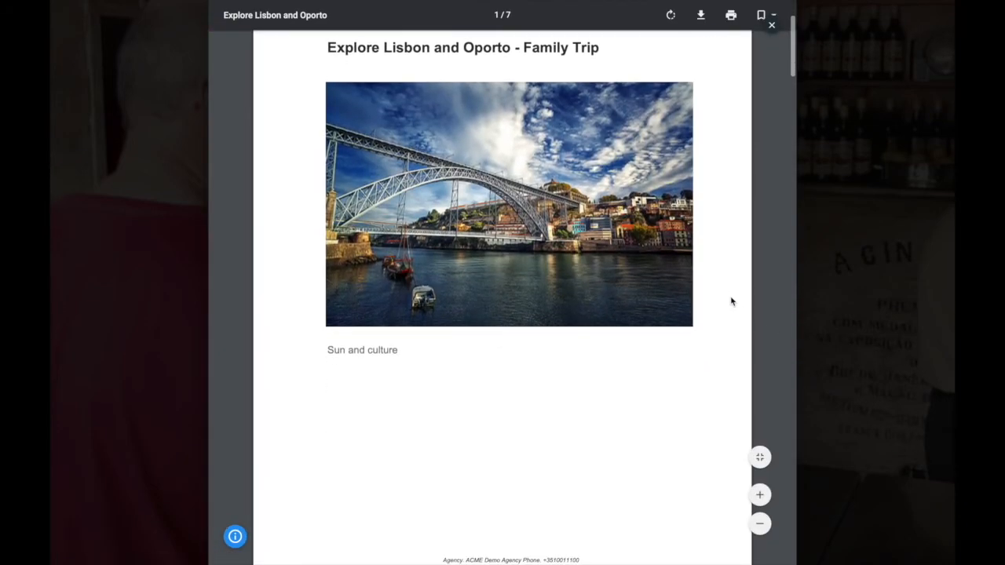
scroll(730, 301, "down", 1)
scroll(731, 302, "down", 6)
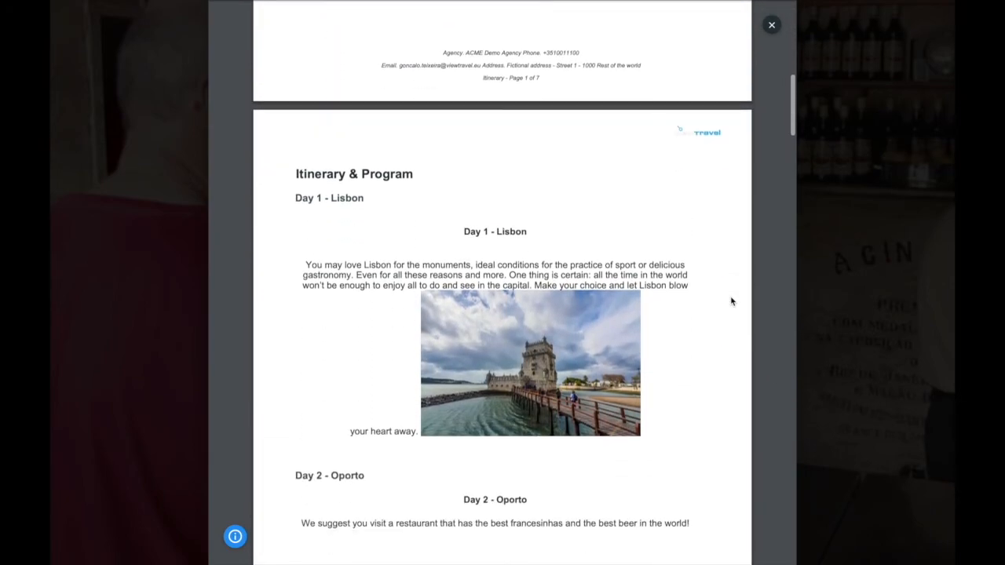
scroll(731, 301, "down", 4)
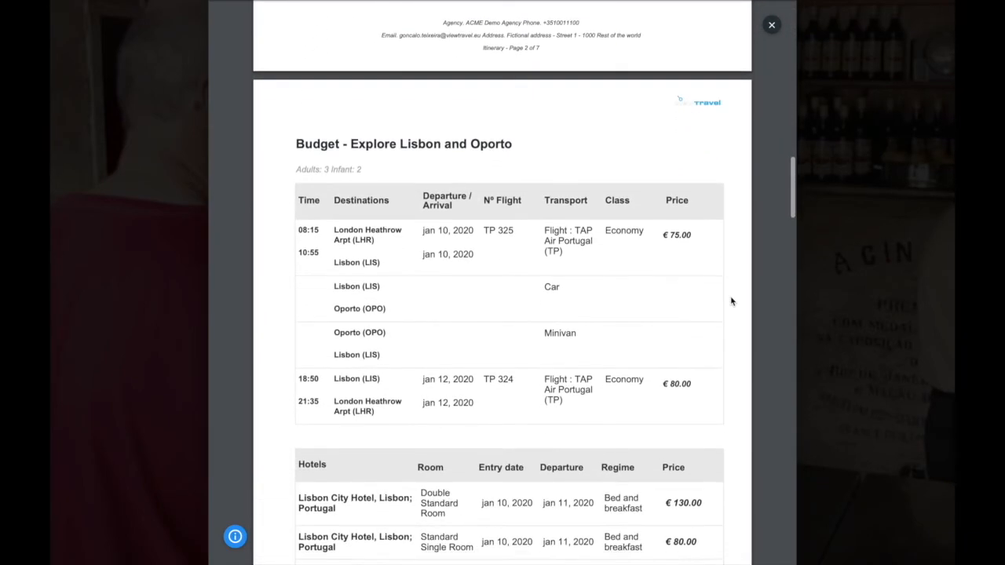
left_click(770, 27)
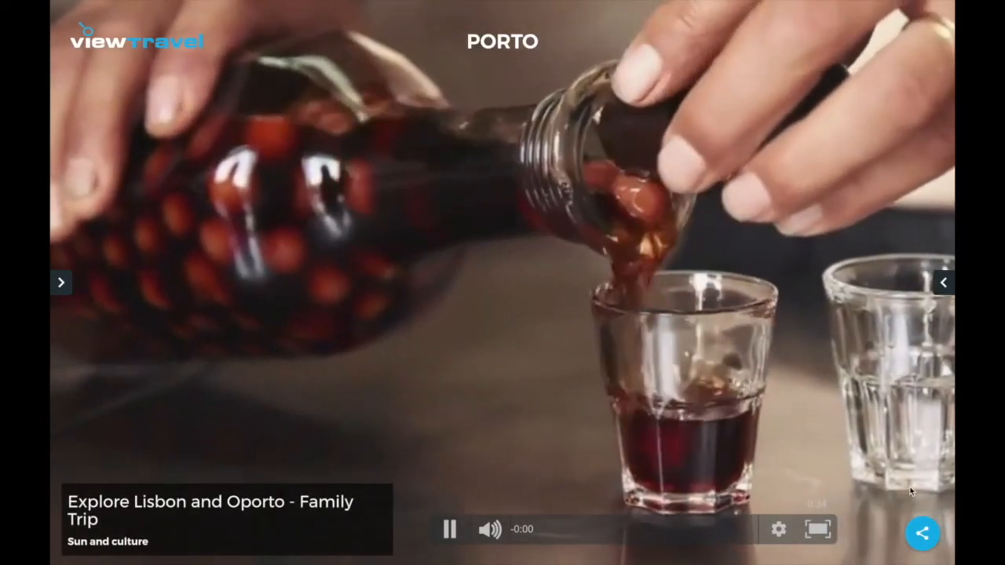
mouse_move(921, 528)
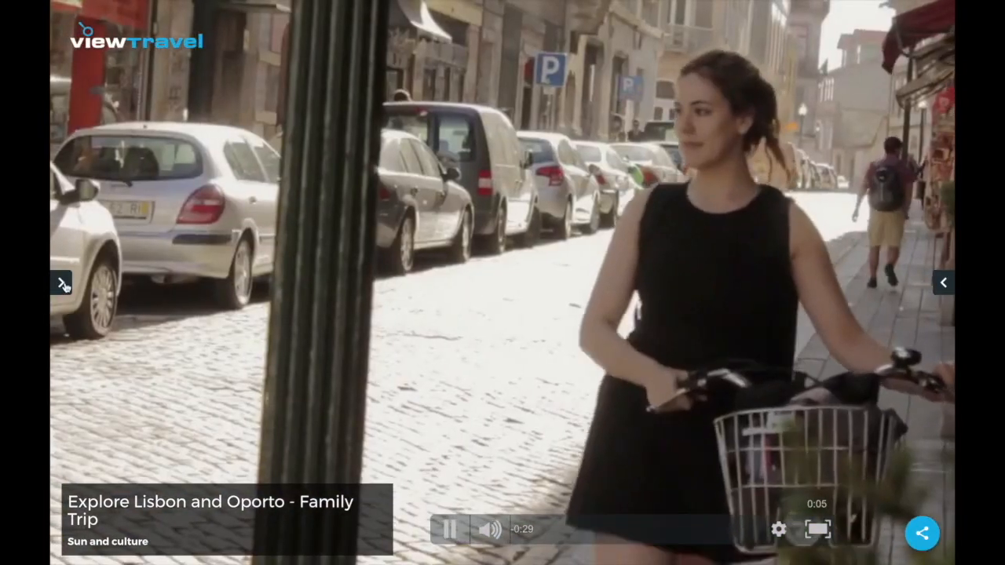
Play the Nature at Porto video from the Oporto: Portugal videos.
left_click(61, 282)
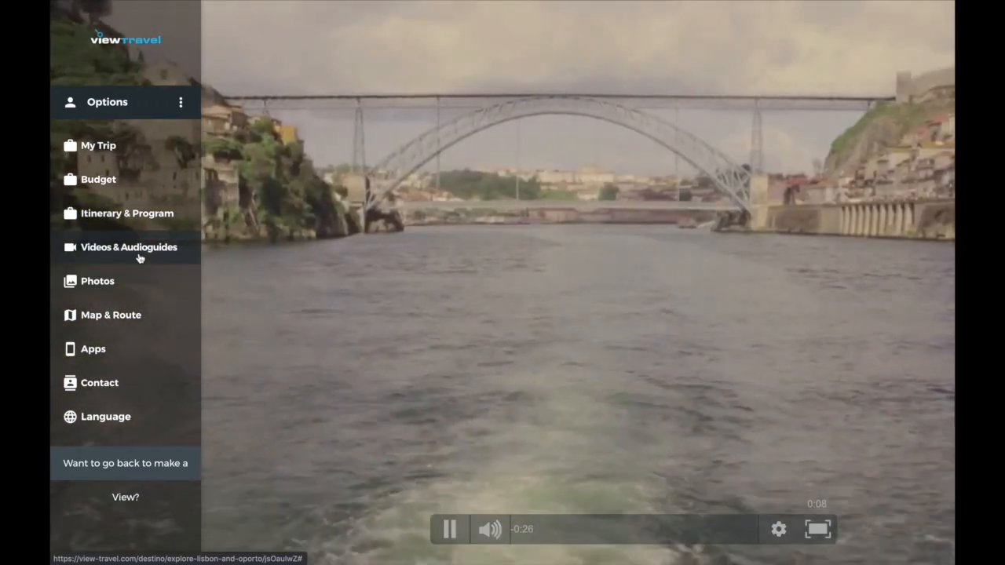
left_click(139, 256)
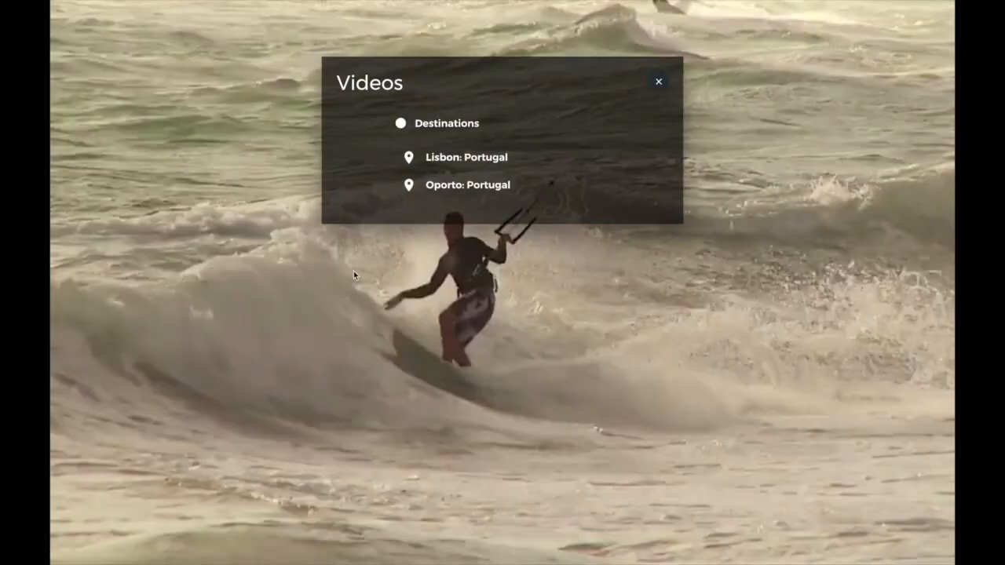
left_click(446, 193)
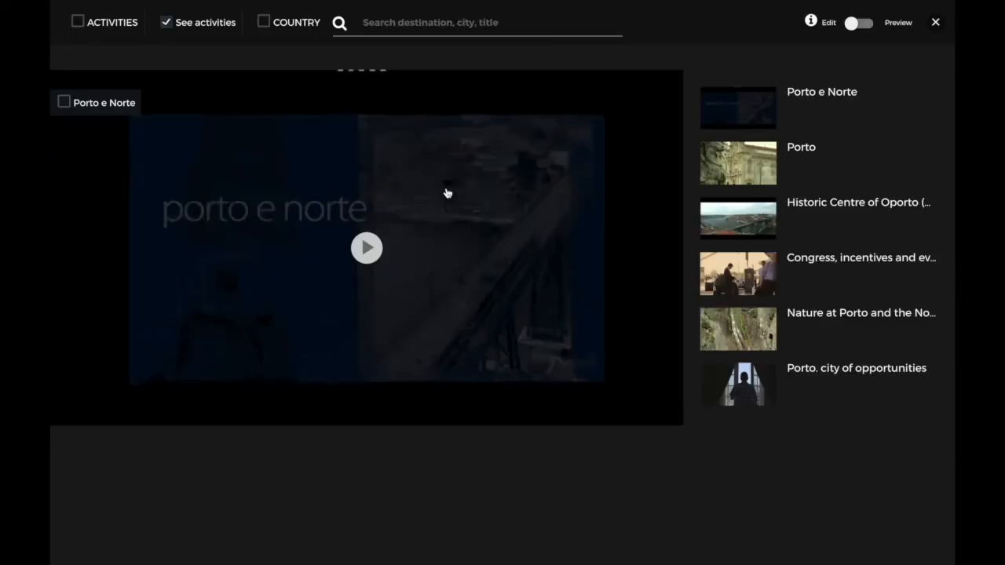
left_click(759, 338)
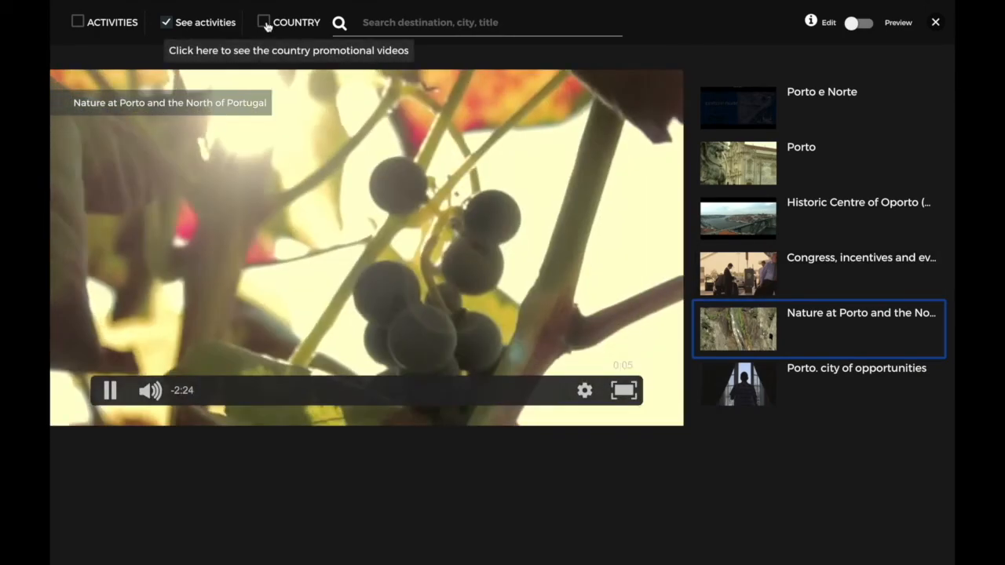
Include Portugal's country videos, play Belem and Cristo rei, then close the video panels.
left_click(263, 23)
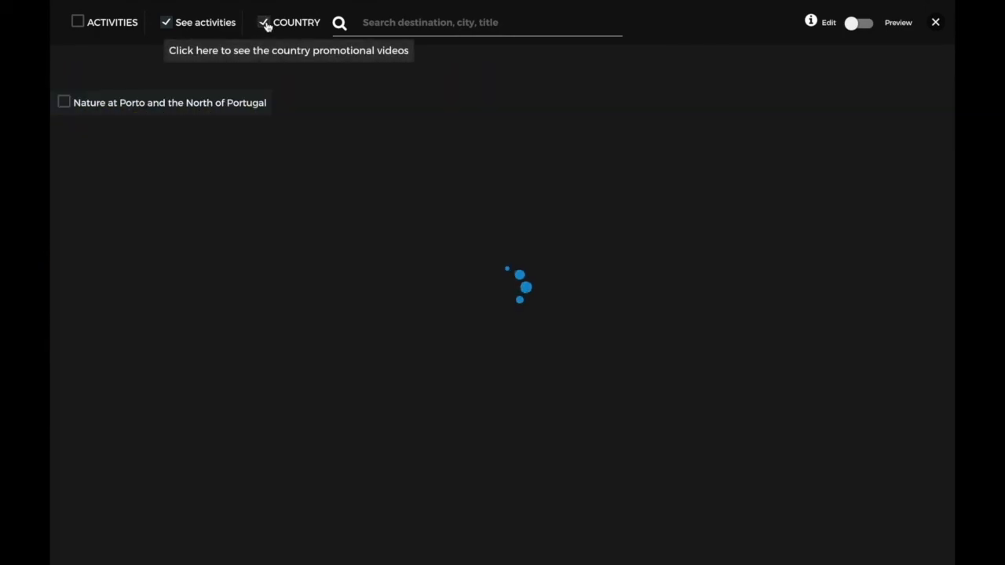
scroll(771, 214, "down", 1)
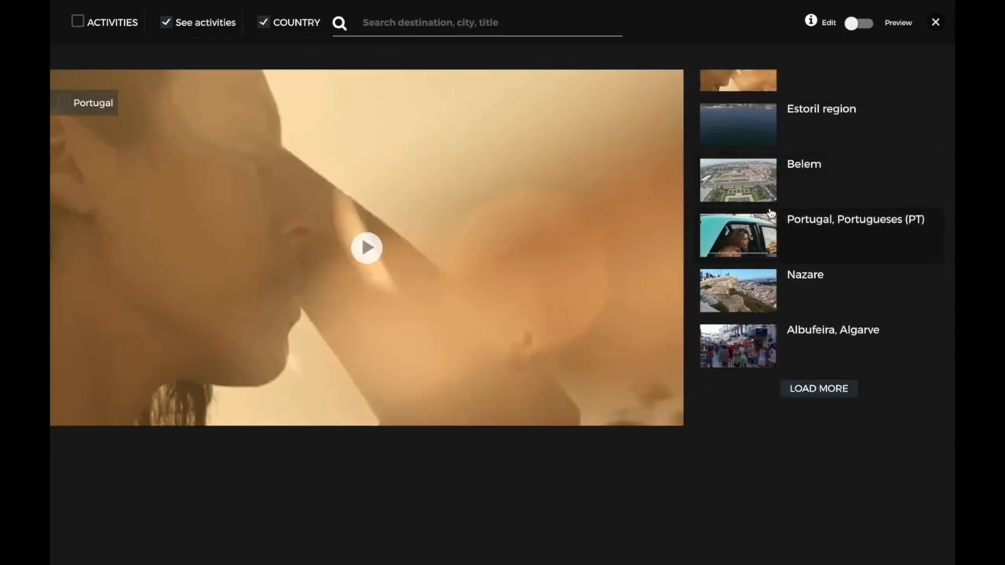
left_click(763, 171)
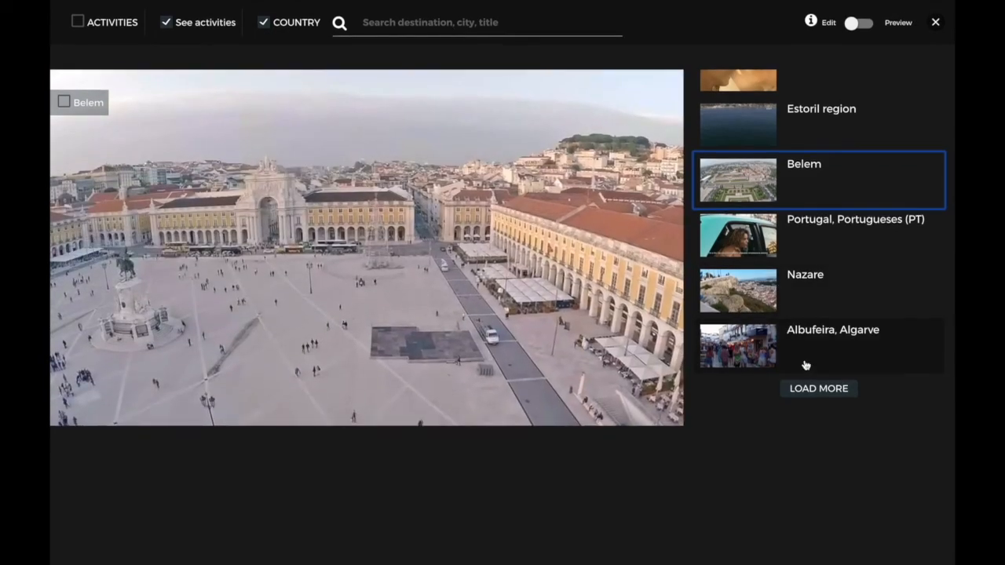
left_click(813, 389)
scroll(763, 255, "down", 5)
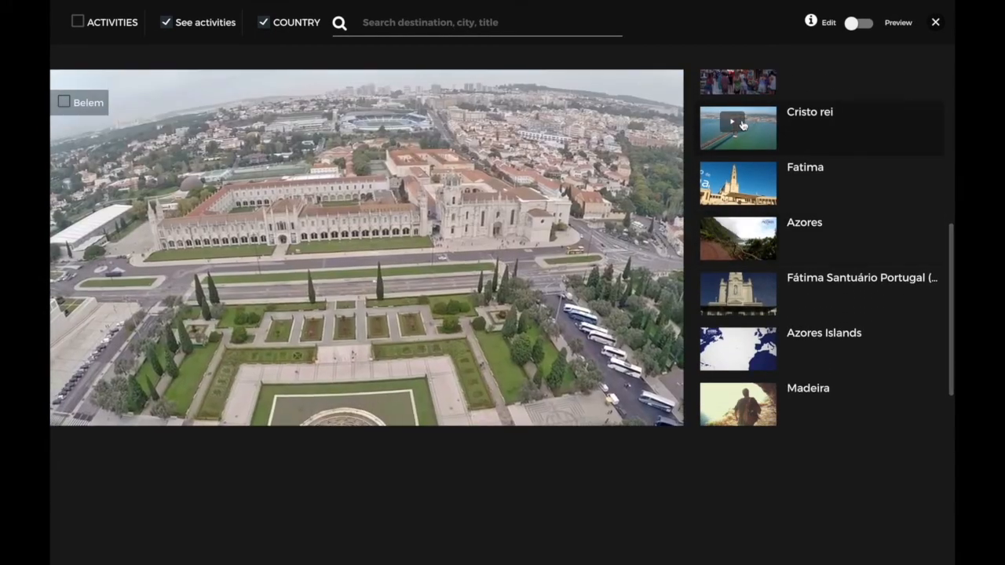
left_click(742, 125)
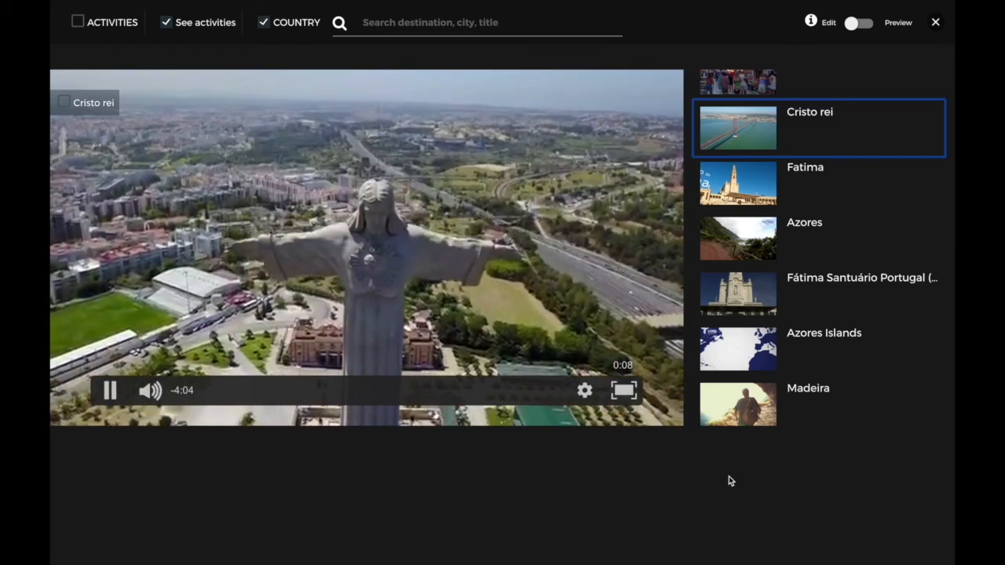
left_click(935, 21)
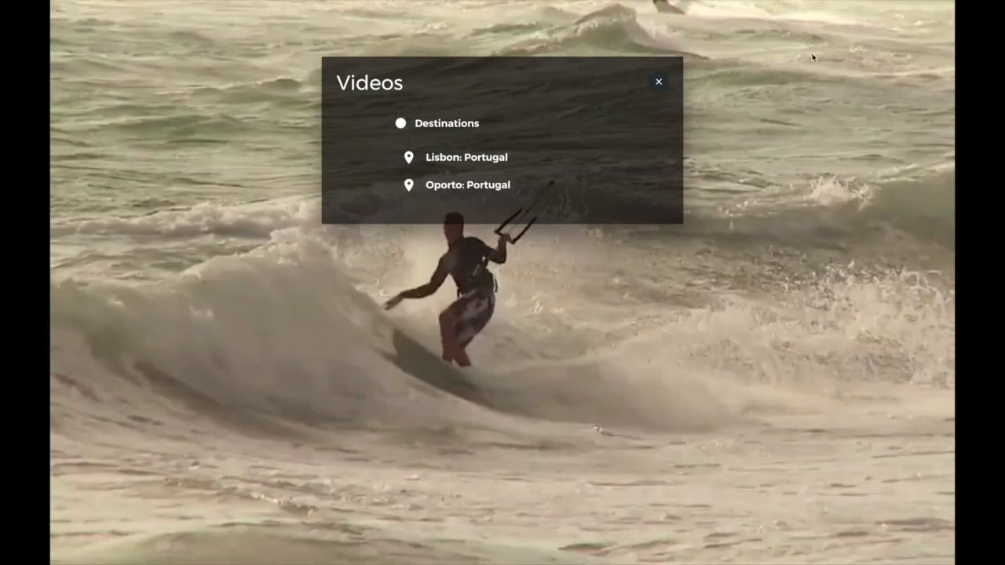
left_click(658, 82)
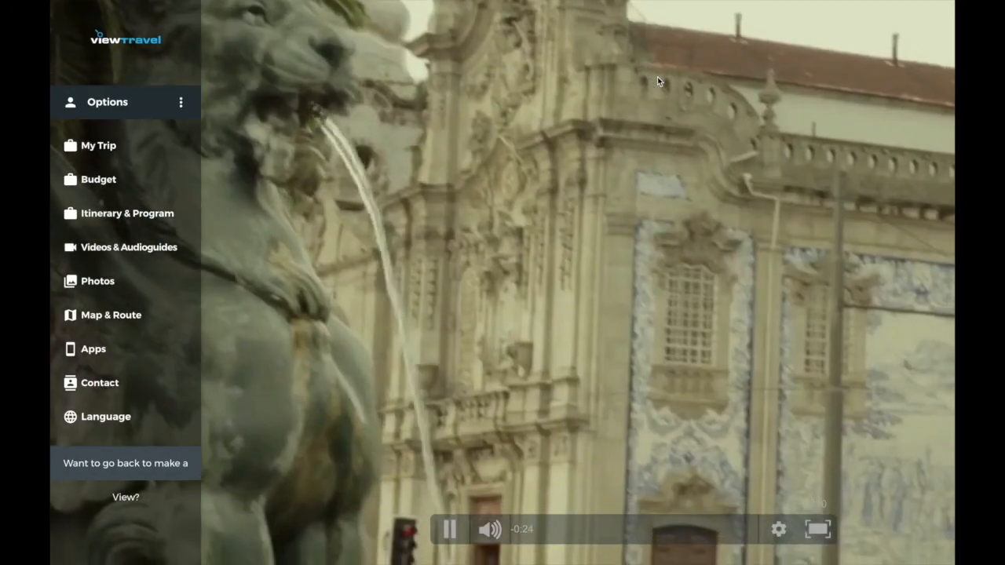